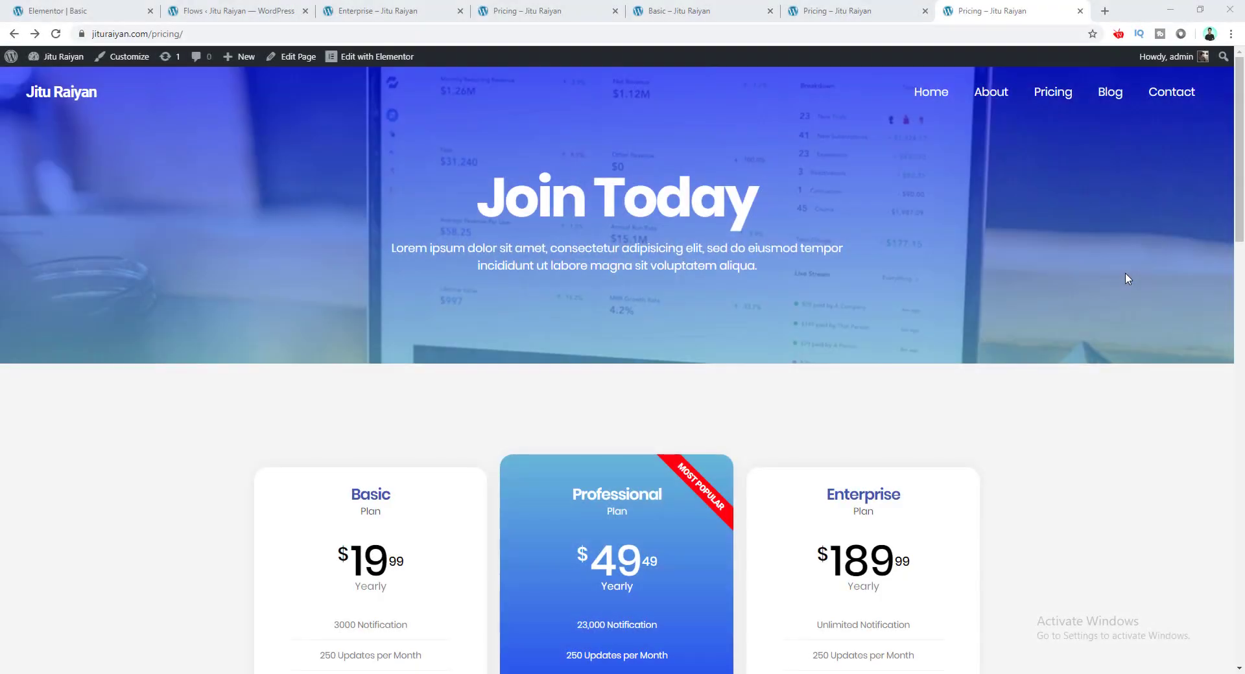
- Buy the $49.49 Professional plan from the pricing cards and continue to PayPal checkout
scroll(1128, 278, "down", 5)
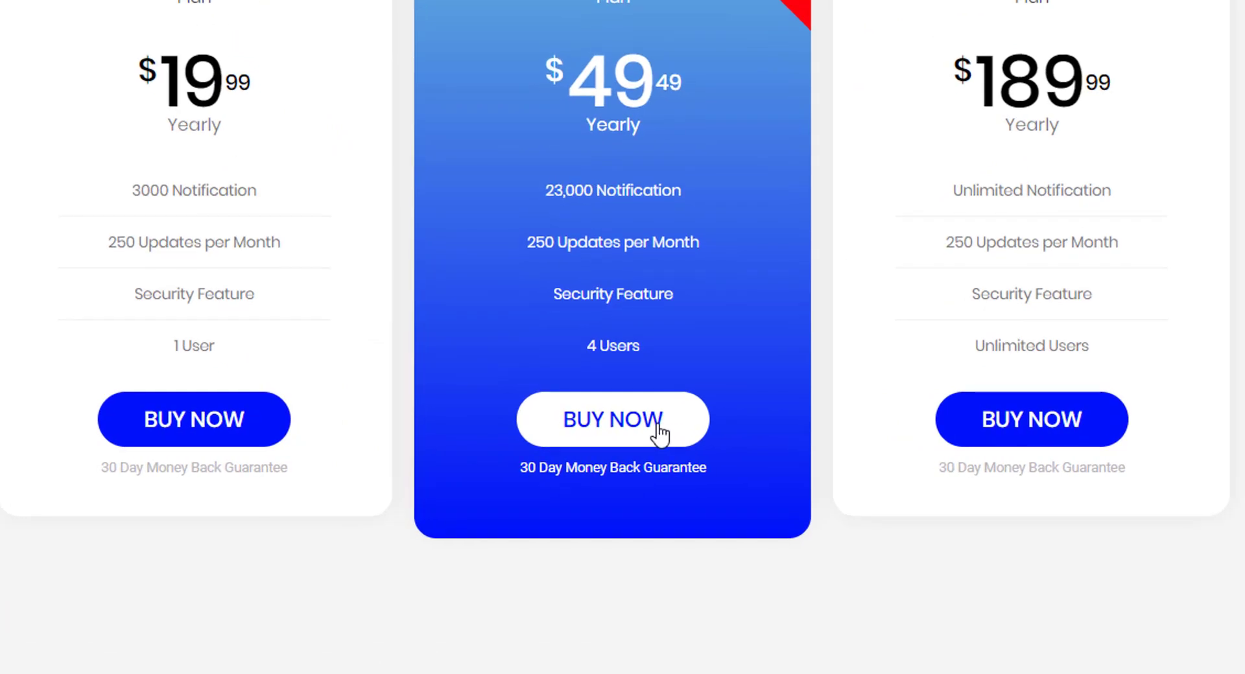
left_click(658, 431)
left_click(741, 511)
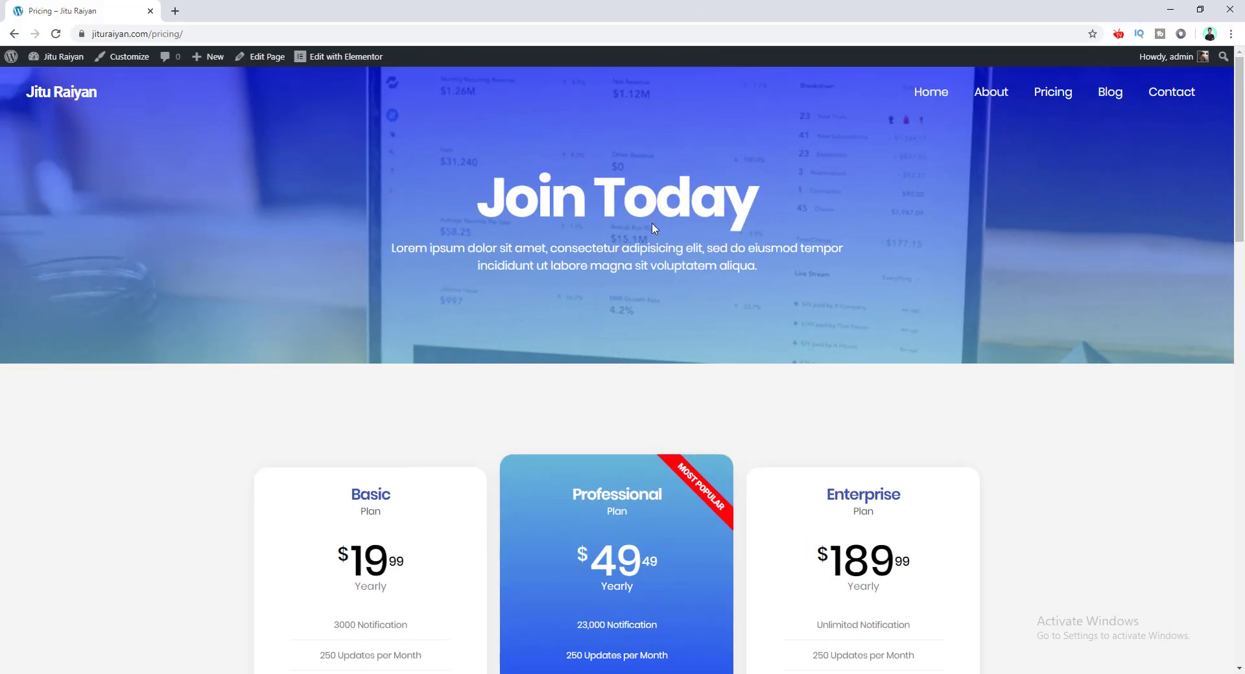
scroll(635, 320, "down", 5)
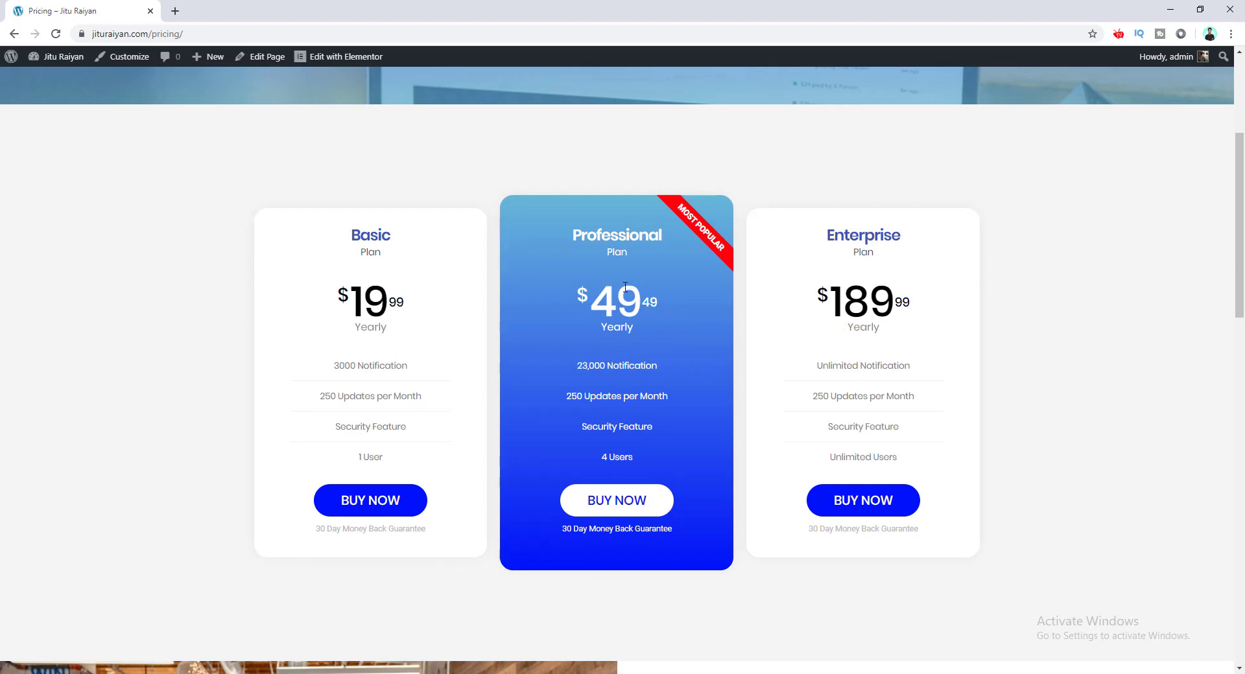
scroll(509, 351, "down", 1)
scroll(478, 364, "down", 1)
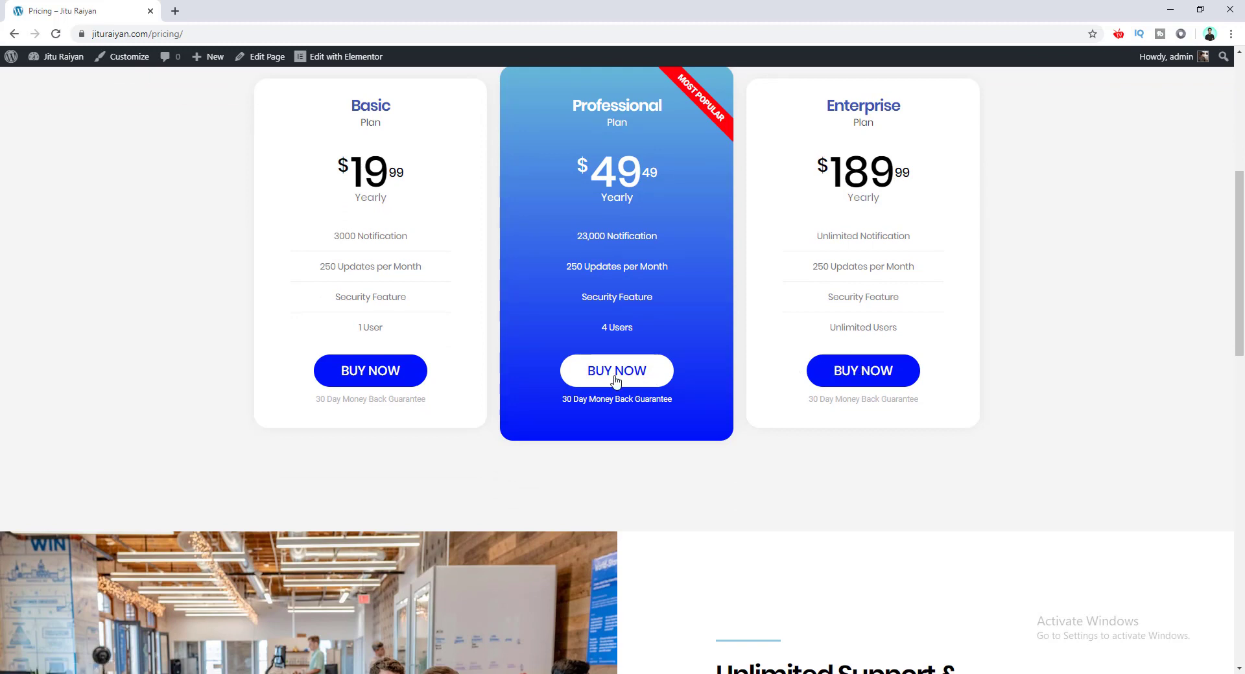
scroll(635, 392, "down", 1)
scroll(635, 392, "up", 1)
scroll(689, 228, "up", 1)
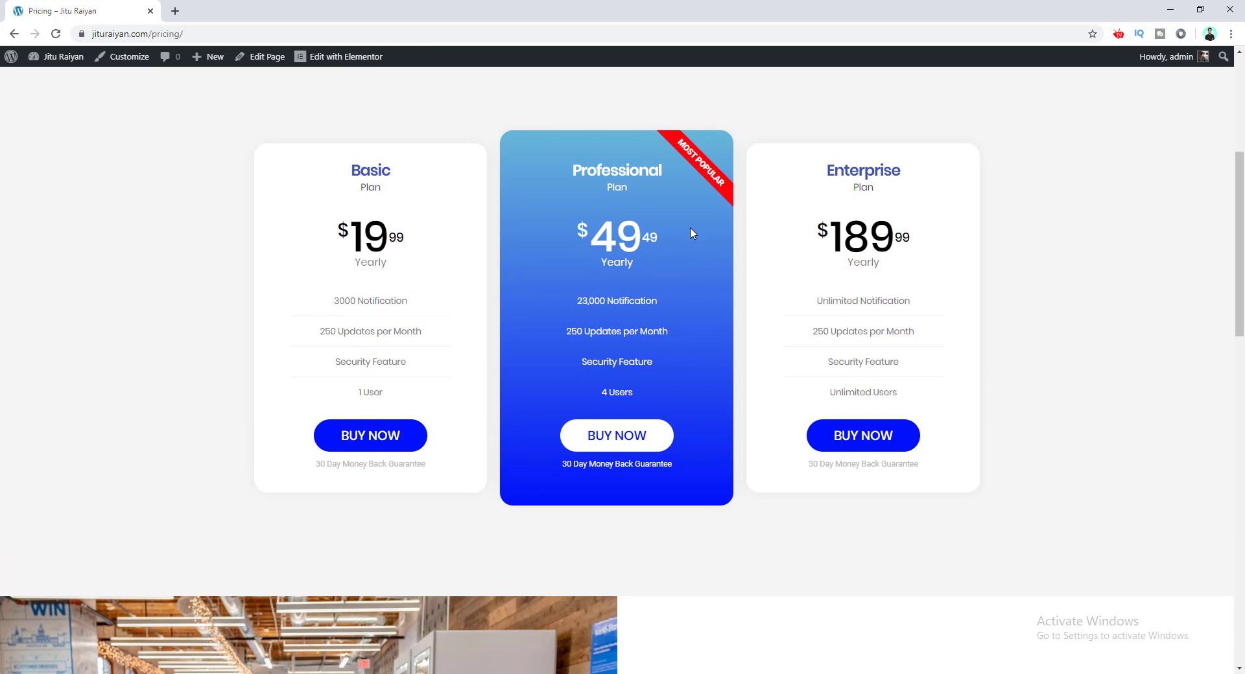
scroll(690, 229, "up", 1)
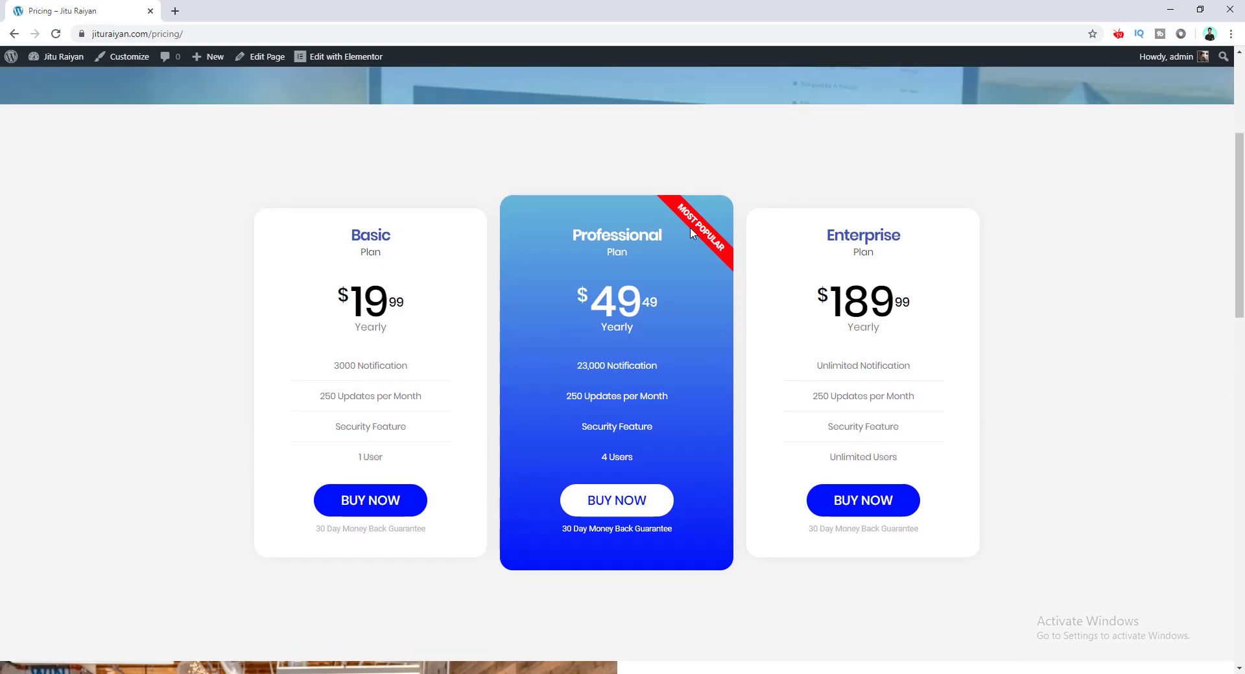
- Find WooCommerce under Plugins > Add New, then install and activate it
left_click(63, 56)
mouse_move(46, 332)
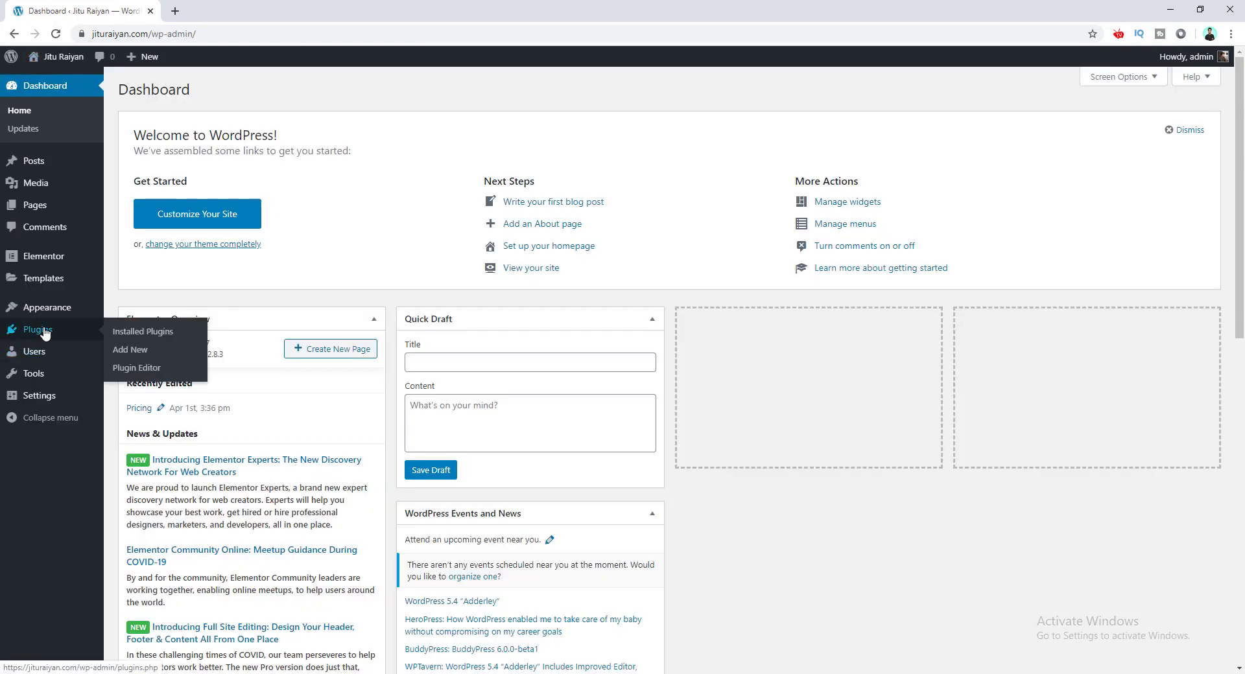
left_click(130, 349)
left_click(1134, 127)
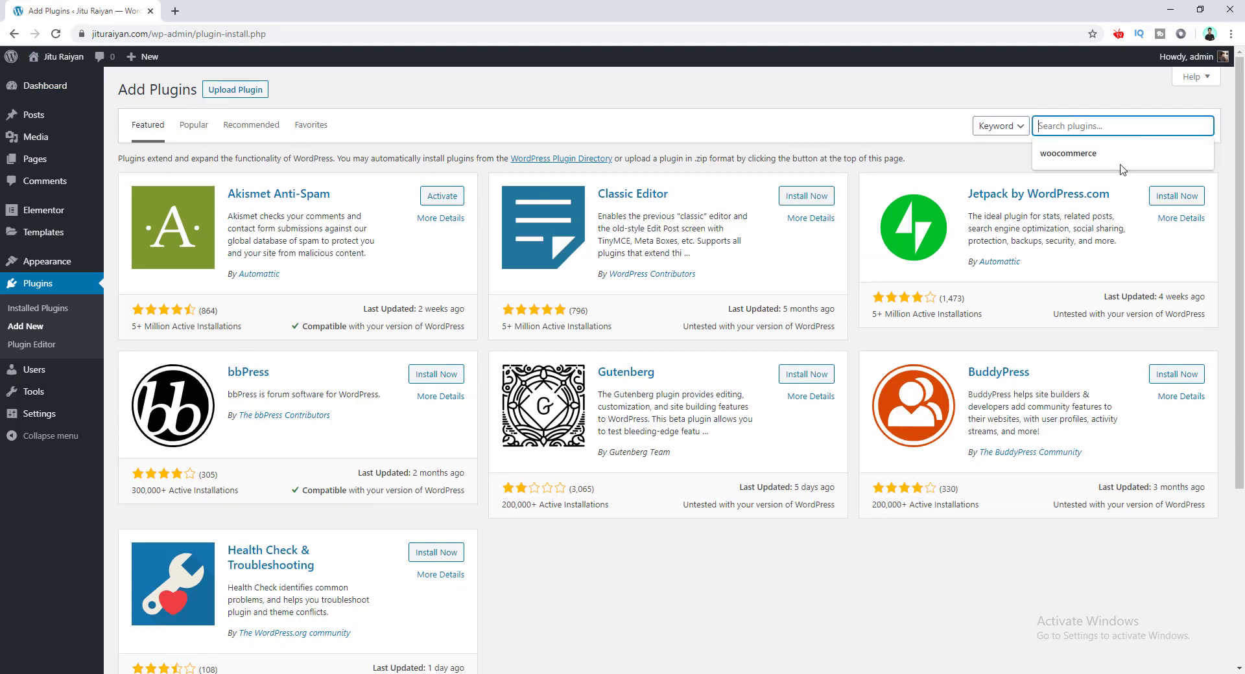
left_click(1096, 154)
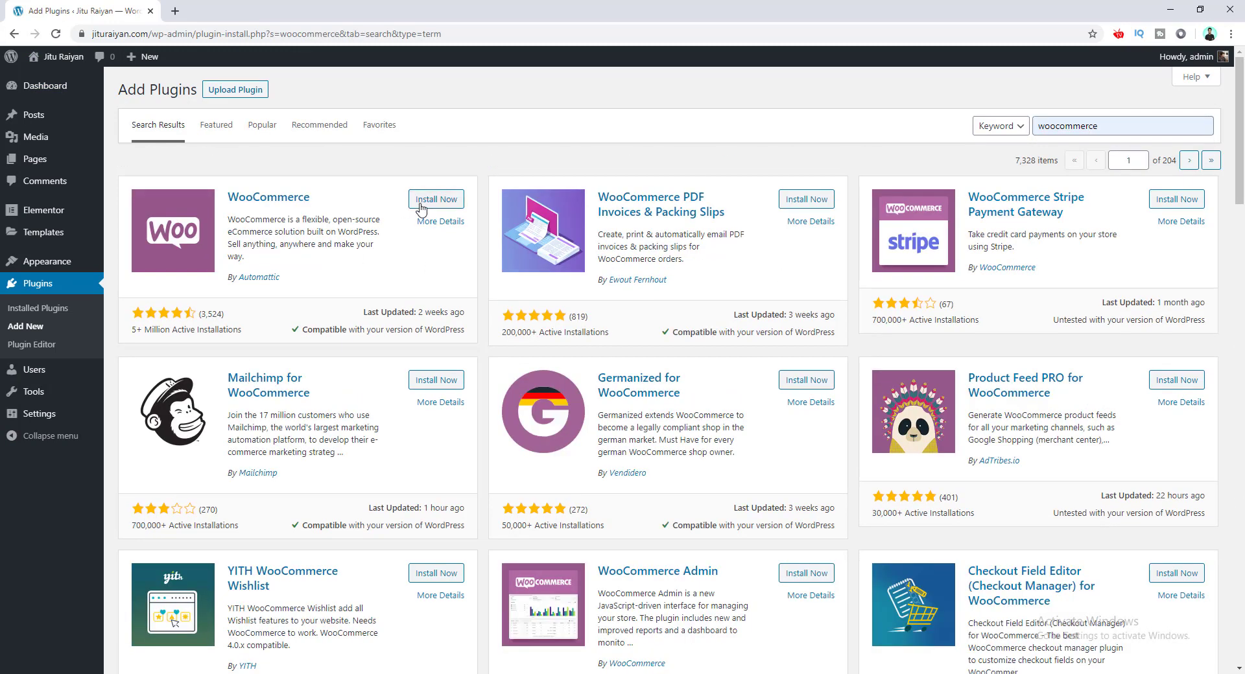
left_click(421, 200)
left_click(439, 203)
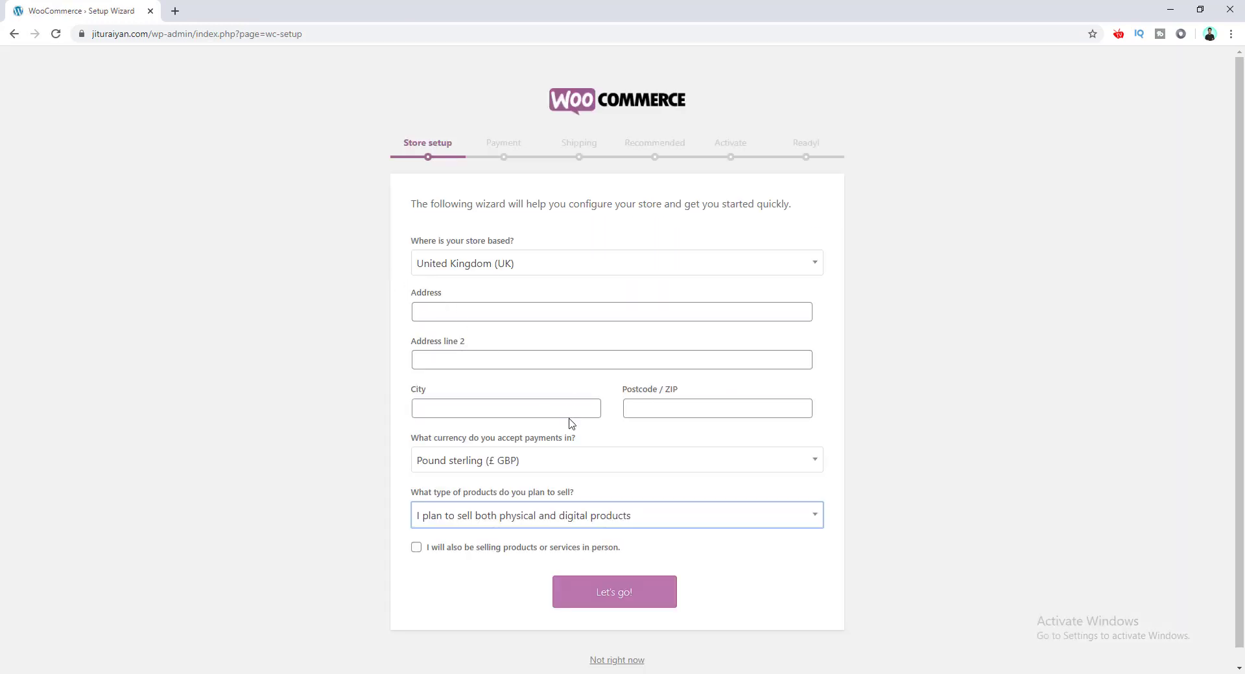
- Enter the store's street address, with 'California' as the city
left_click(425, 309)
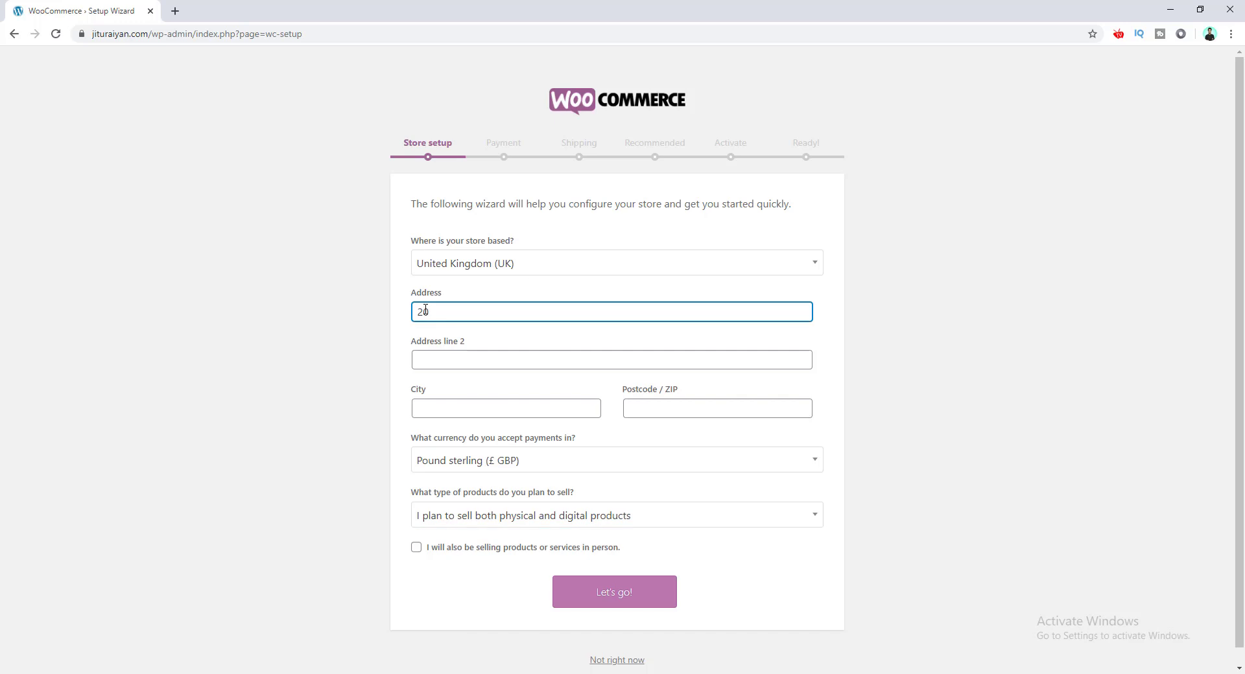
left_click(454, 408)
type("California")
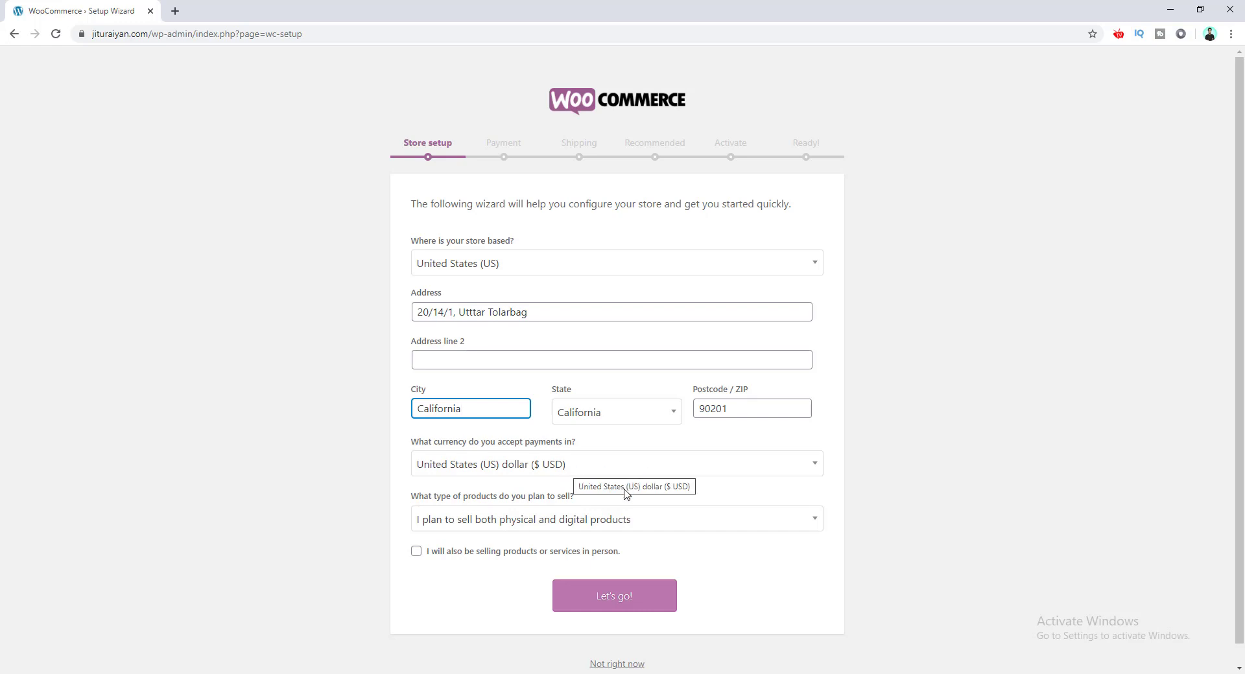
- Choose to sell only digital products, submit the store details and decline usage tracking
left_click(581, 520)
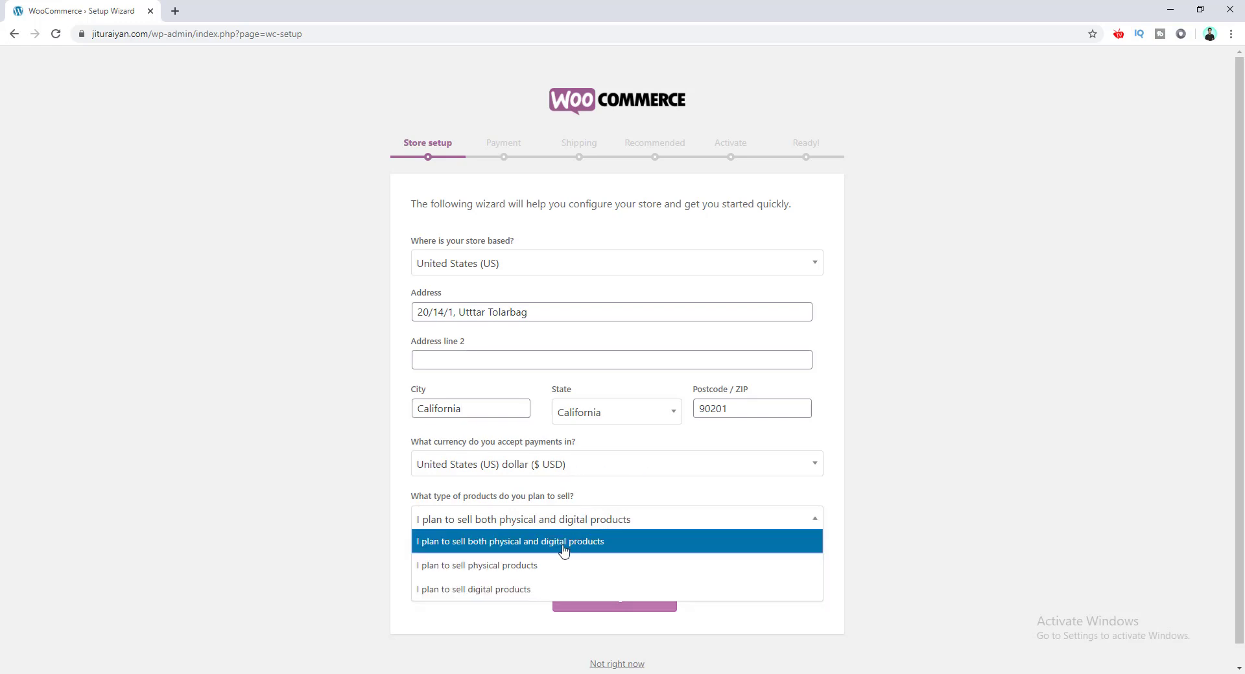
left_click(559, 590)
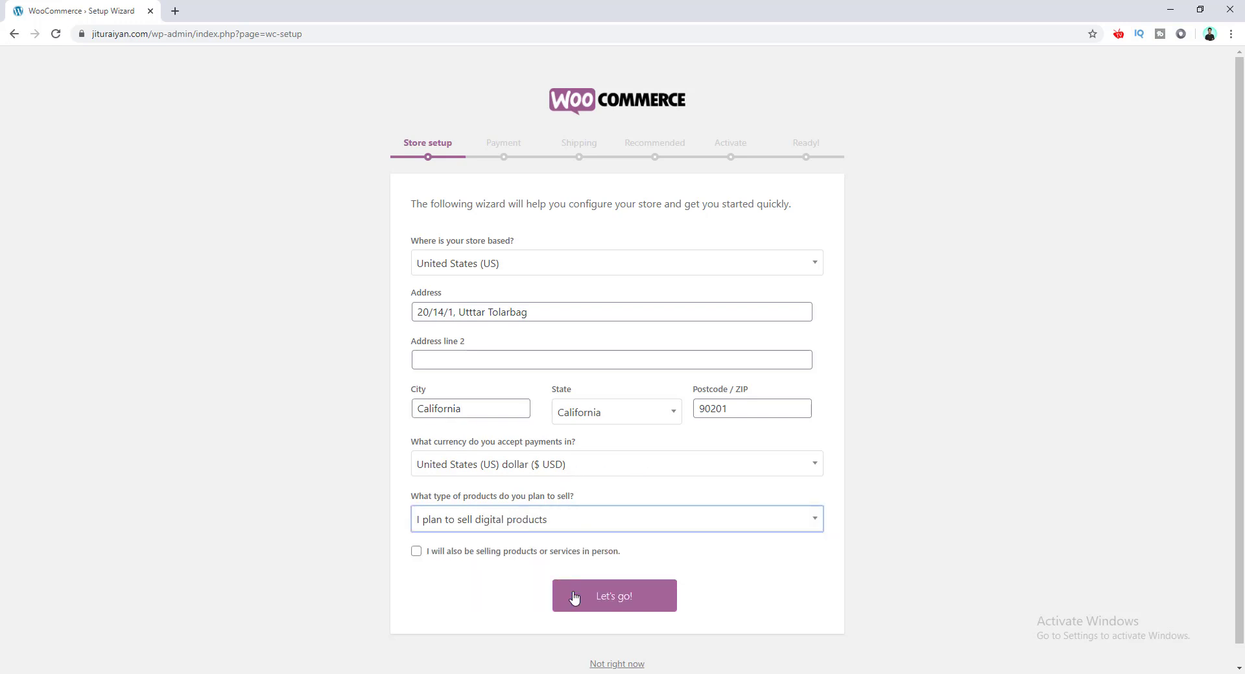
left_click(573, 597)
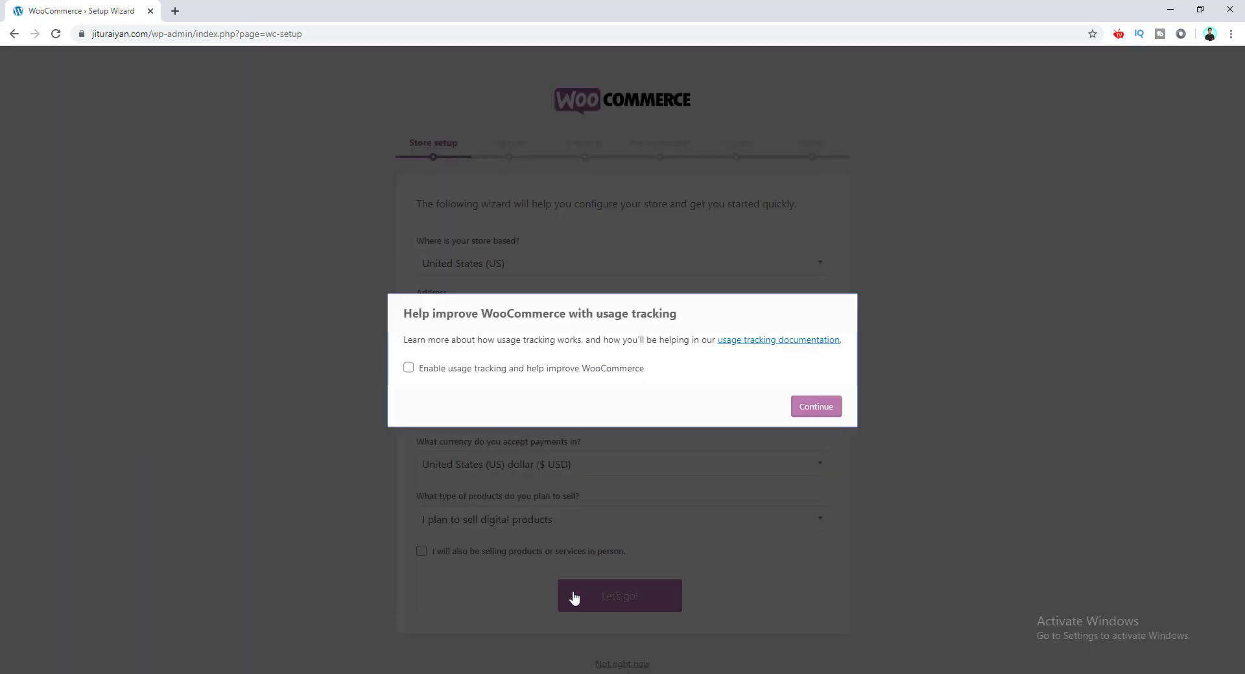
left_click(807, 411)
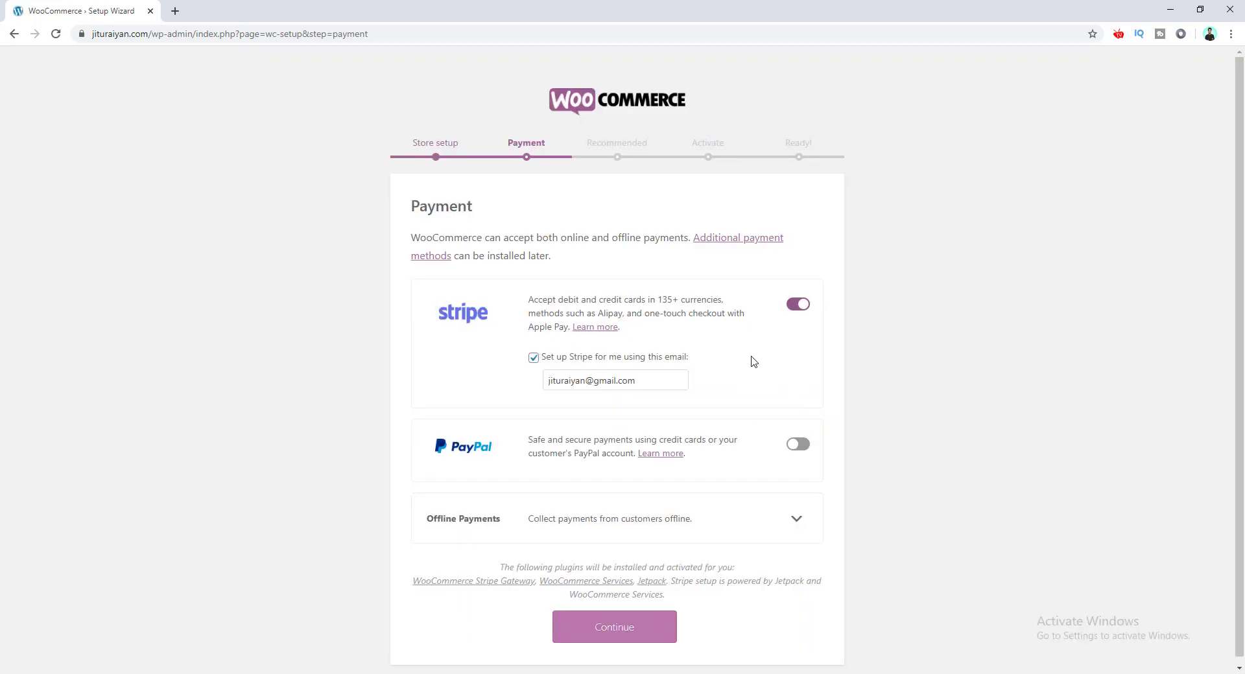
- Turn off Stripe, enable PayPal payments and accept the payment choices
scroll(751, 363, "down", 1)
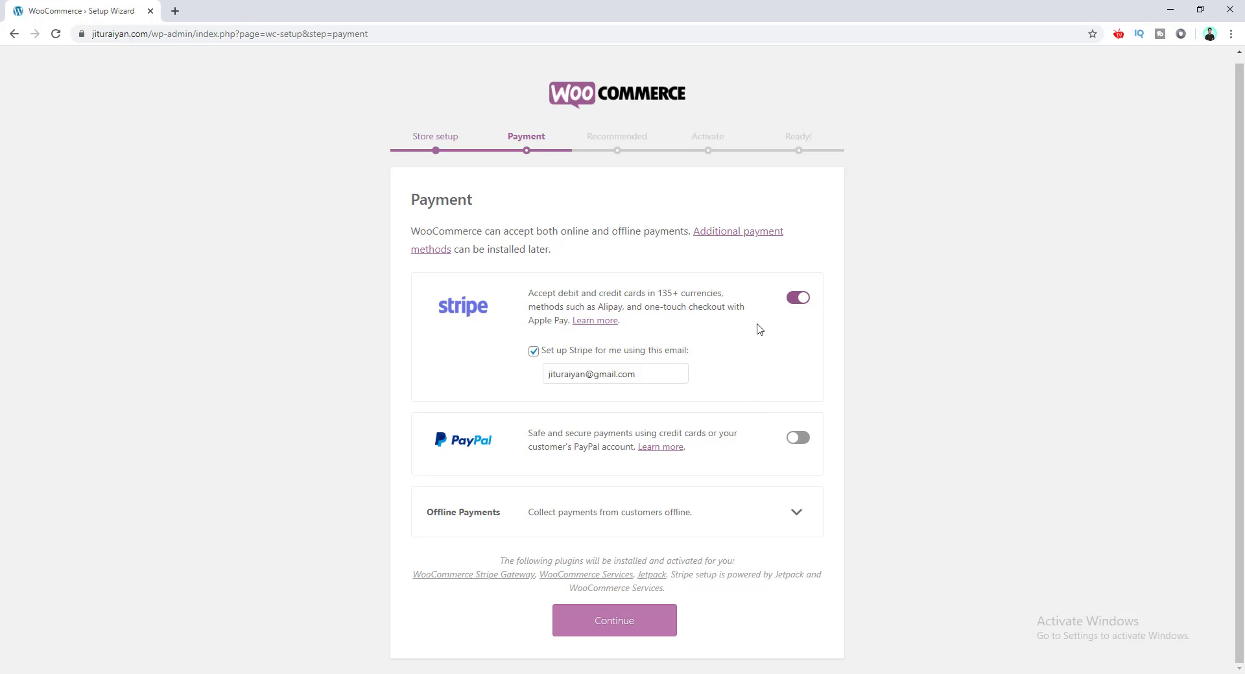
left_click(795, 303)
left_click(793, 387)
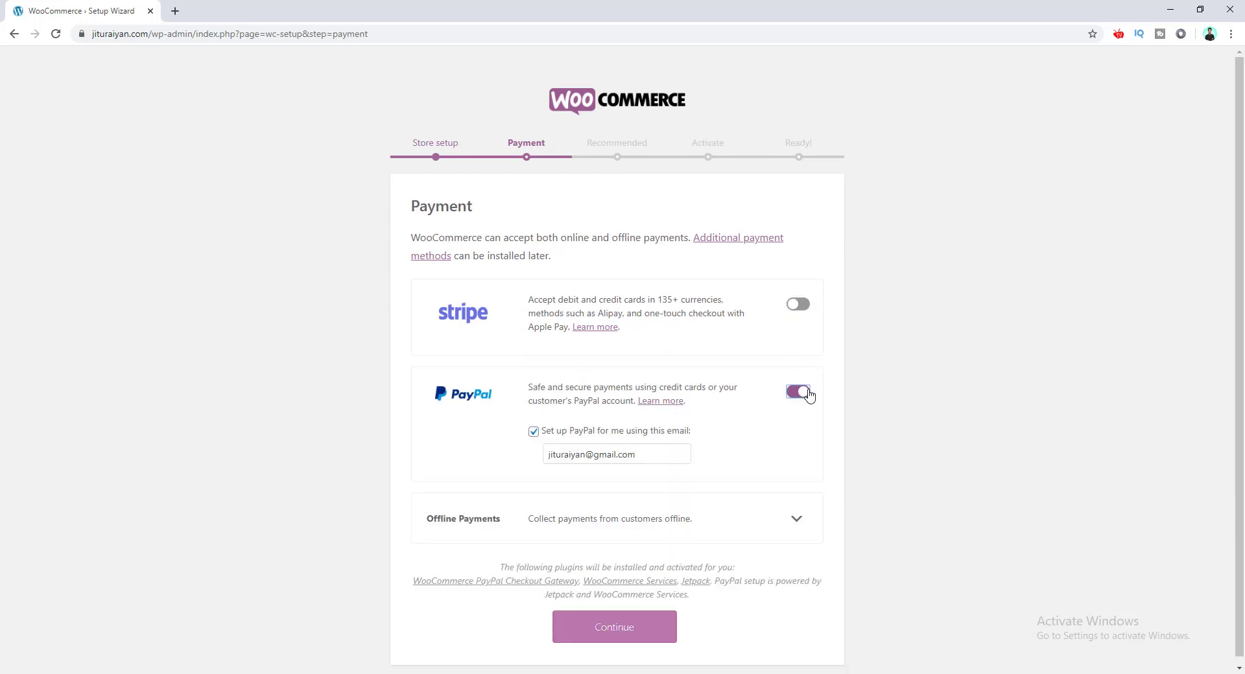
scroll(621, 445, "down", 1)
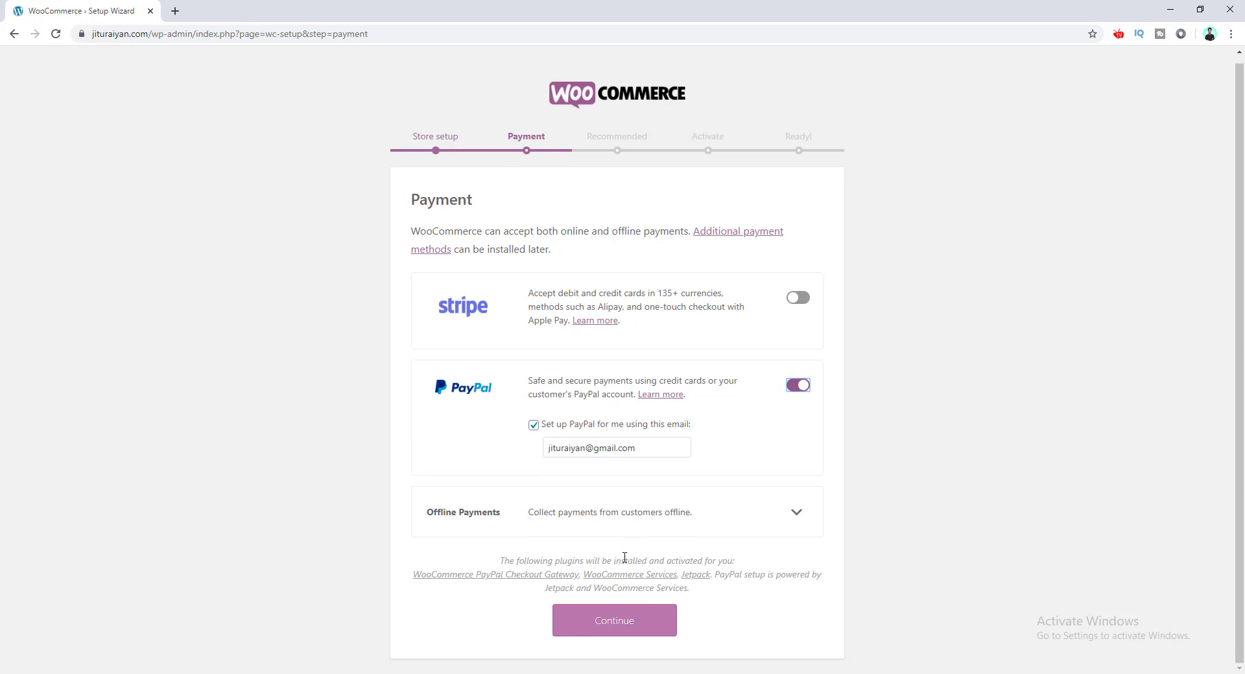
left_click(623, 621)
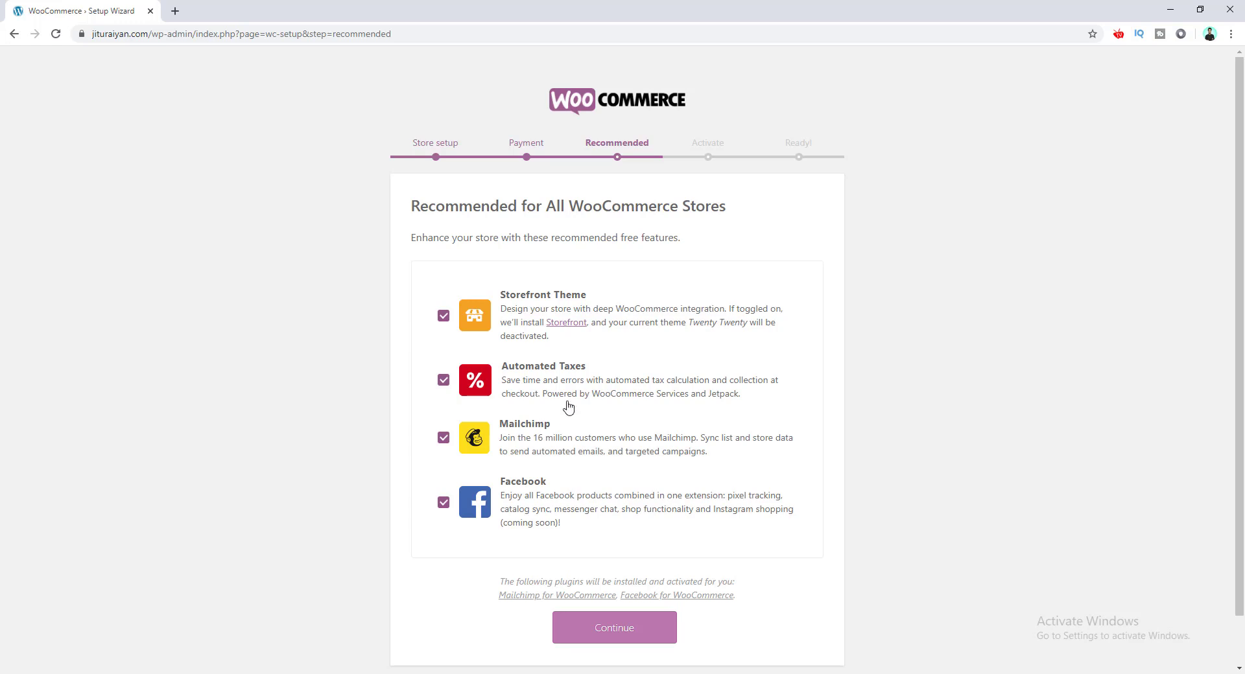
- Skip the Recommended features and Jetpack steps to reach the Ready! page
scroll(590, 454, "down", 1)
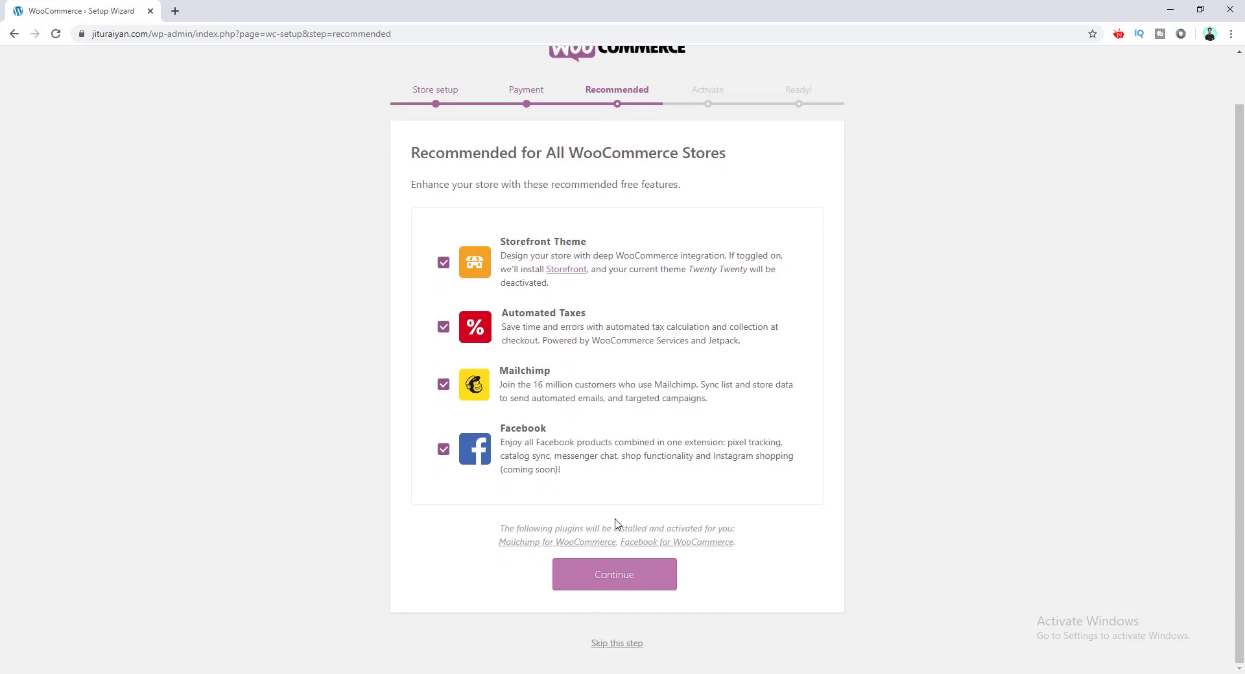
left_click(617, 644)
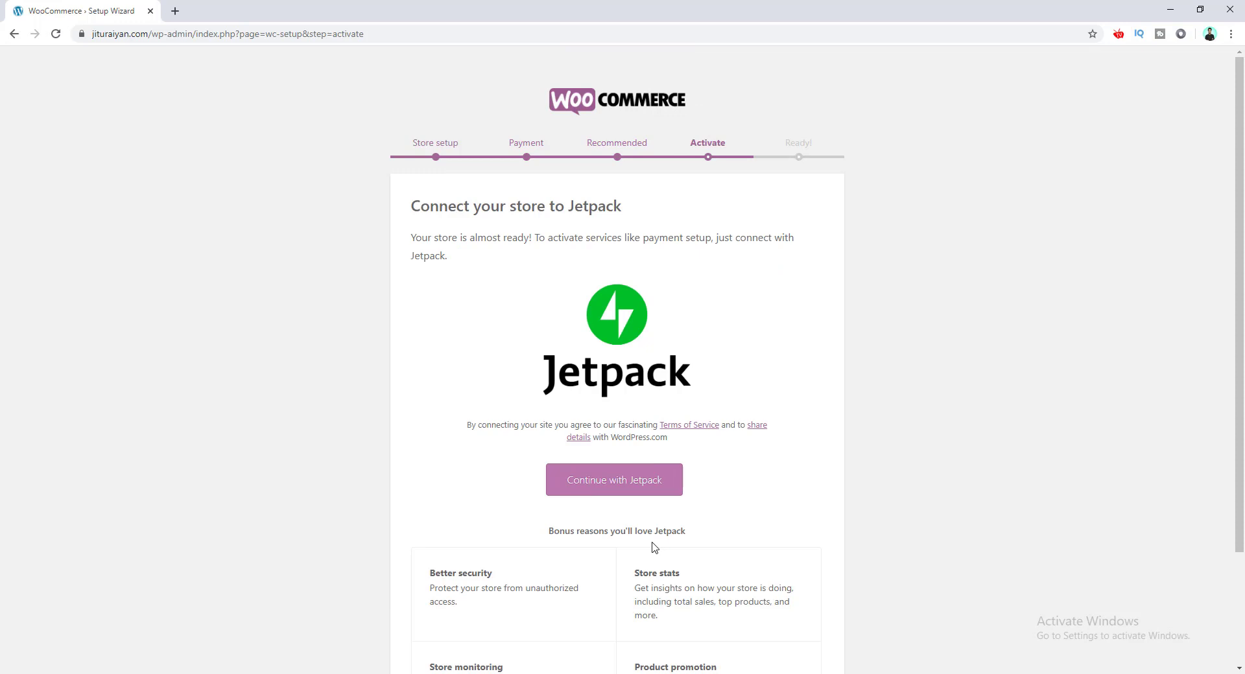
scroll(659, 508, "down", 2)
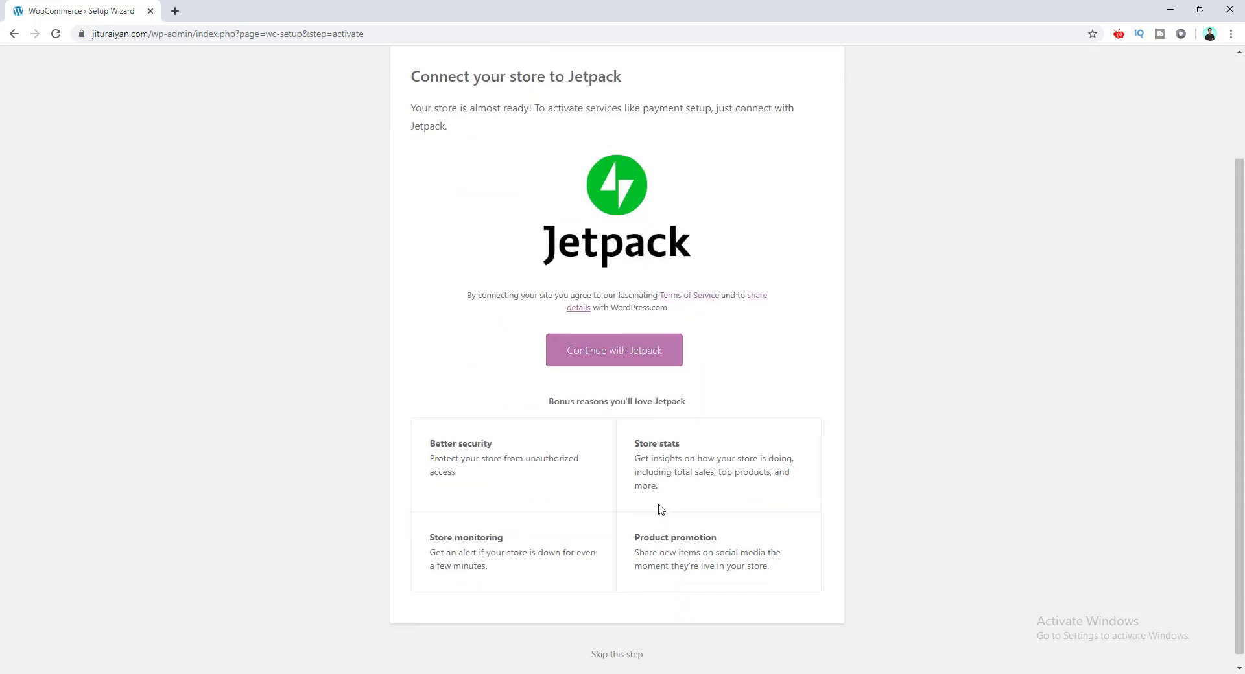
left_click(630, 645)
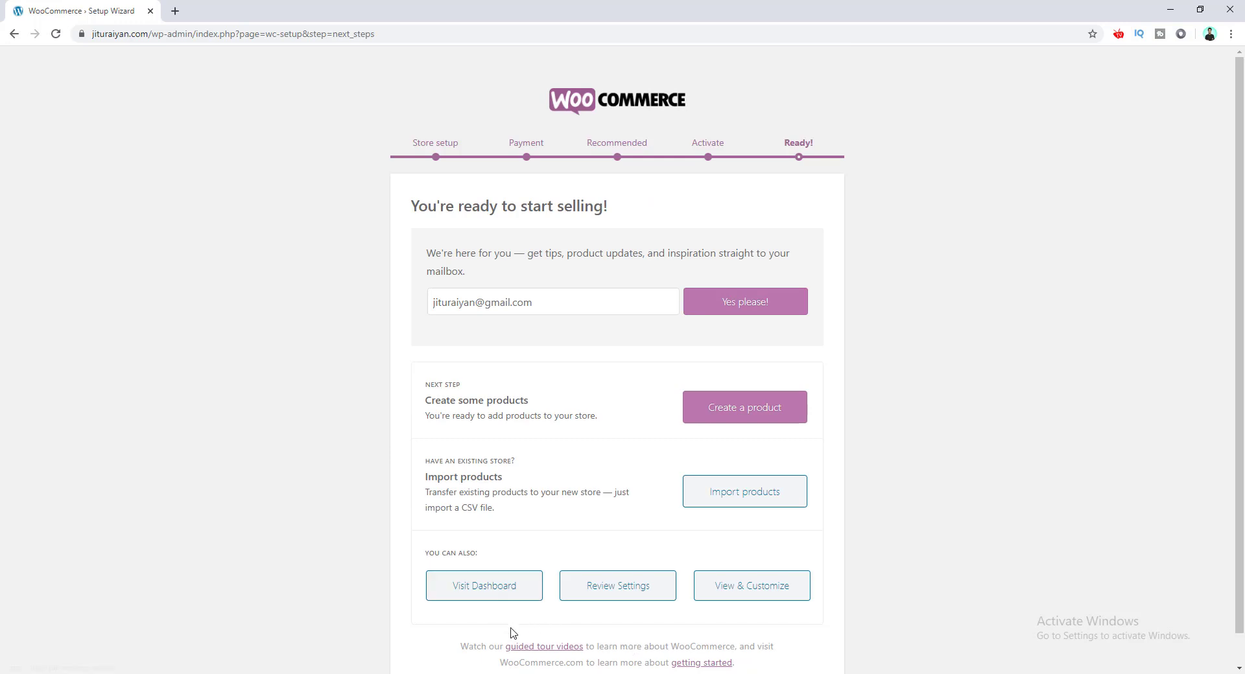
- Leave the wizard for the dashboard, glance at the pricing page, and start Products > Add New
left_click(468, 596)
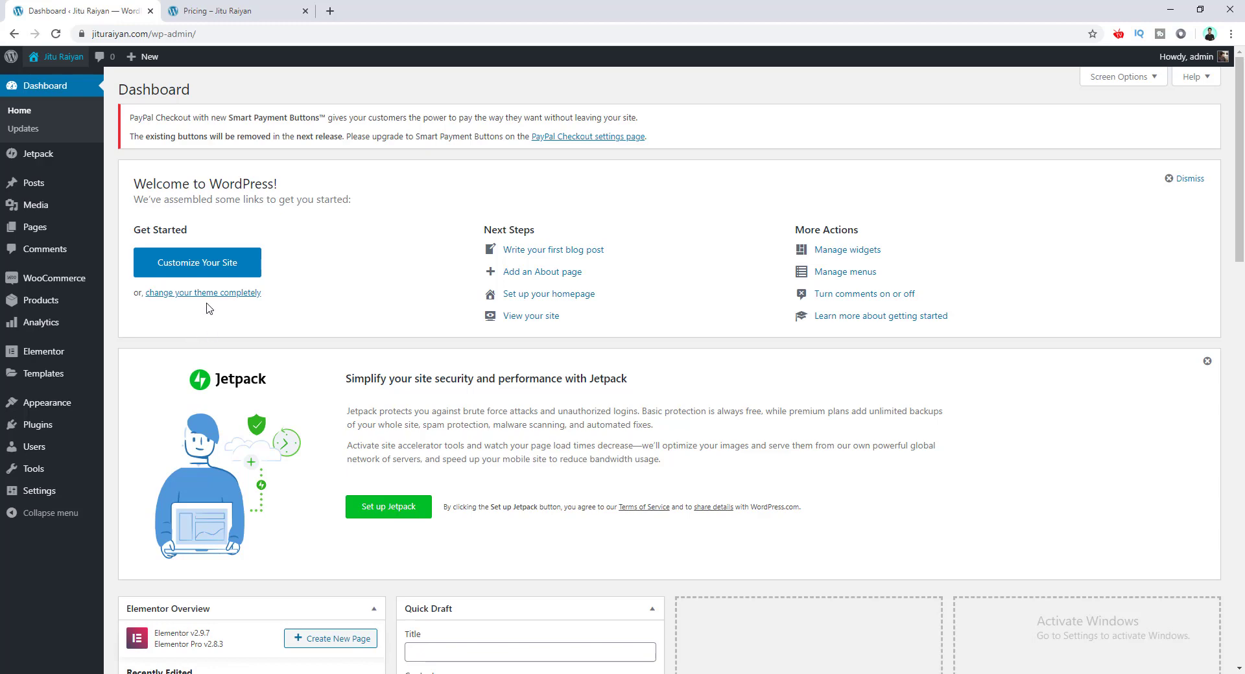
left_click(201, 8)
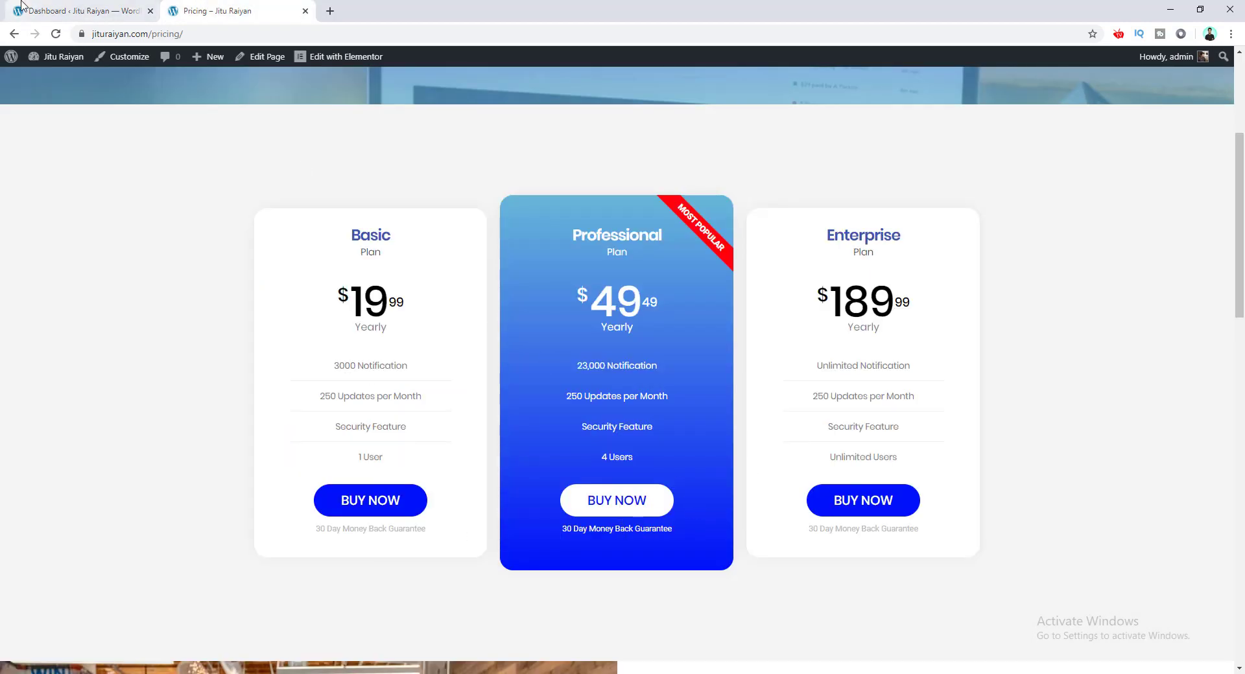
left_click(78, 10)
mouse_move(54, 308)
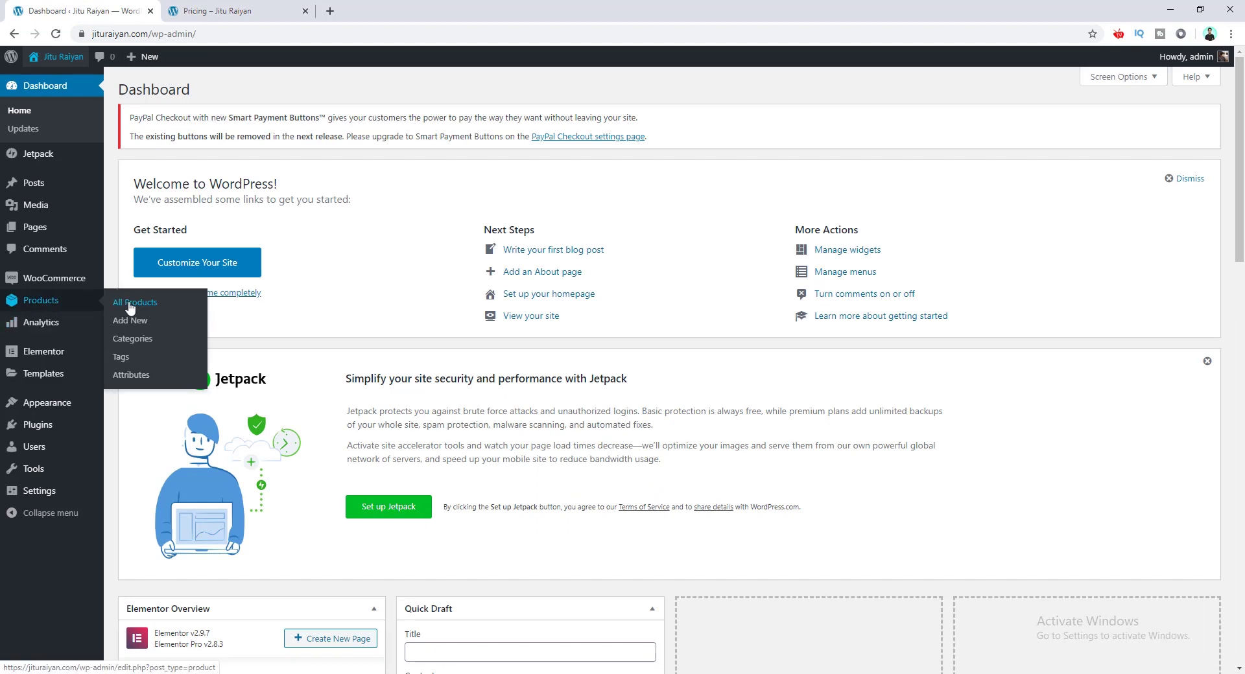
left_click(132, 325)
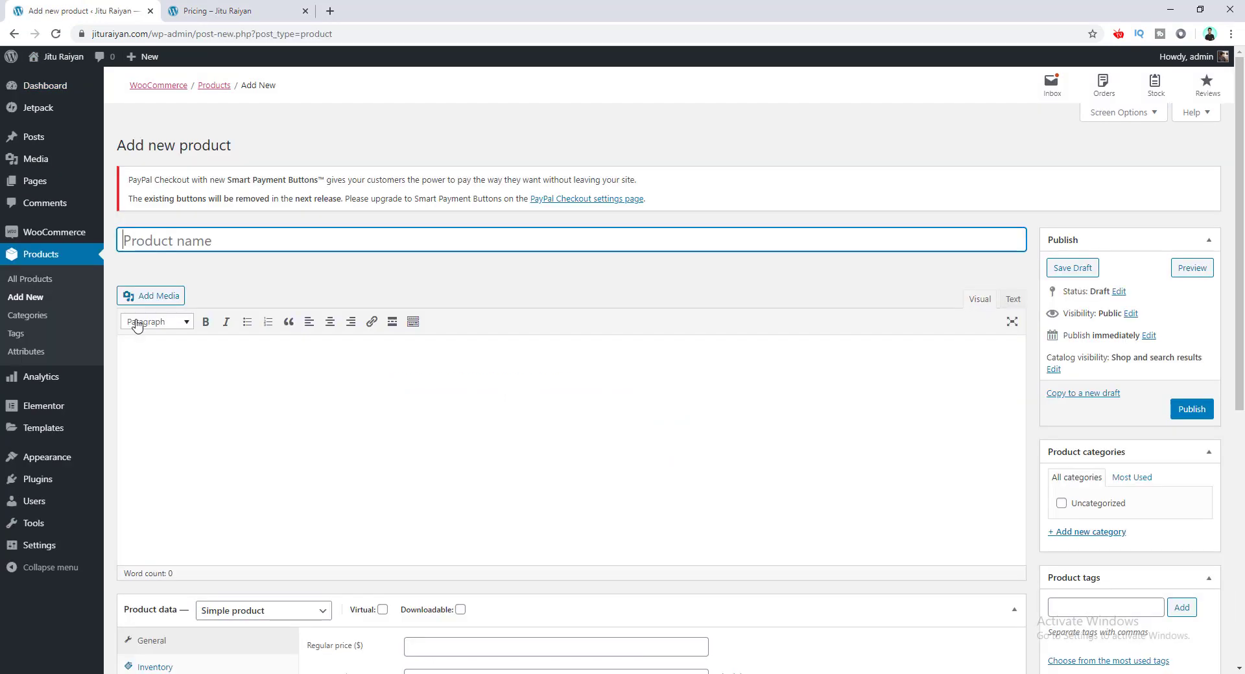
- Title the product 'SEO Improvement Tool - Basic', checking the Basic plan price on the pricing page
type("SEO Improvement Tool")
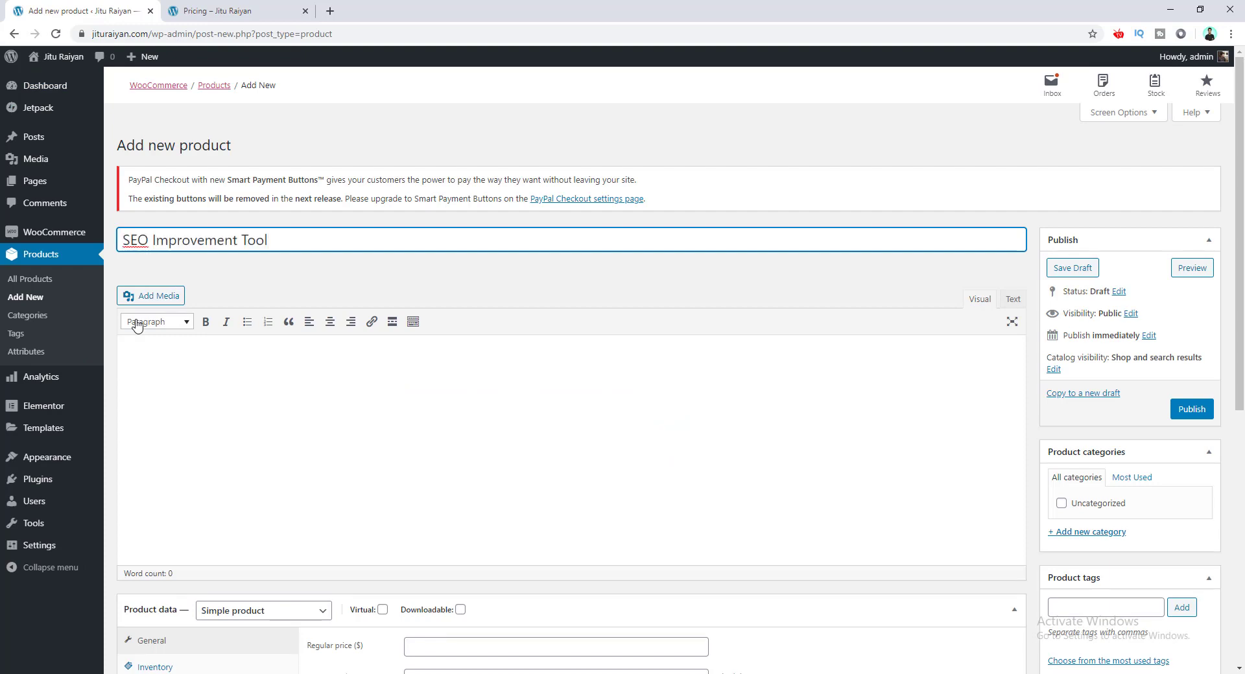
type("- Basic")
scroll(434, 382, "down", 4)
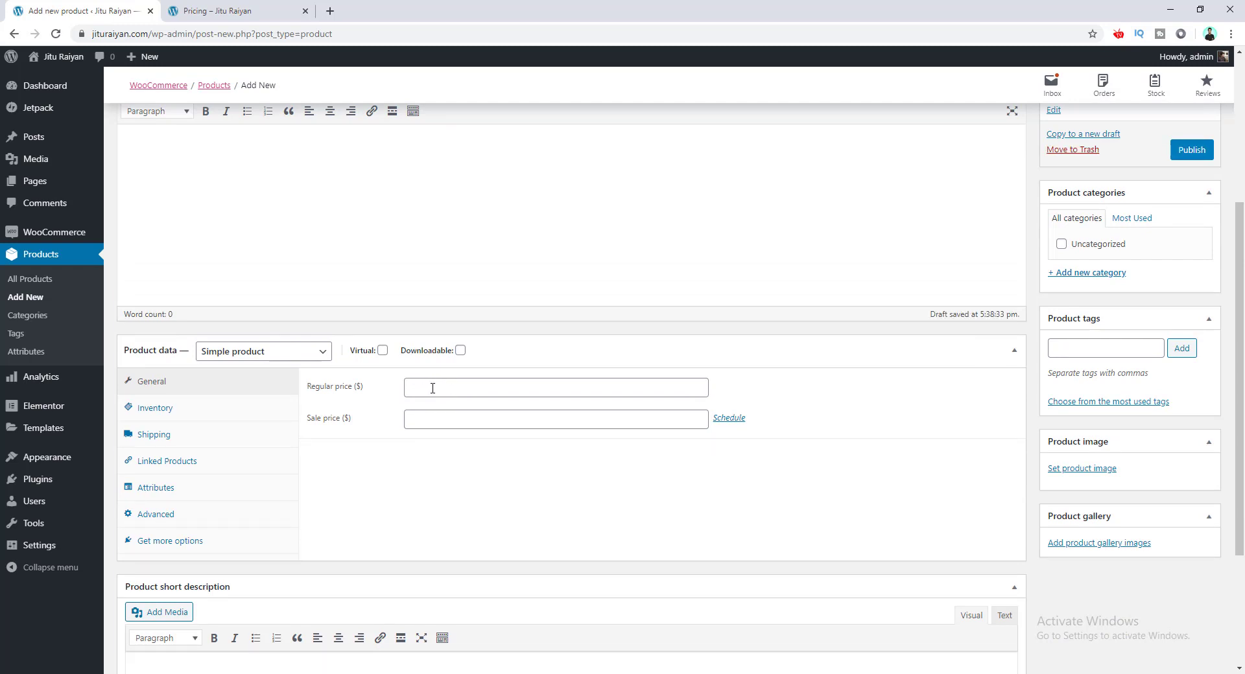
left_click(234, 11)
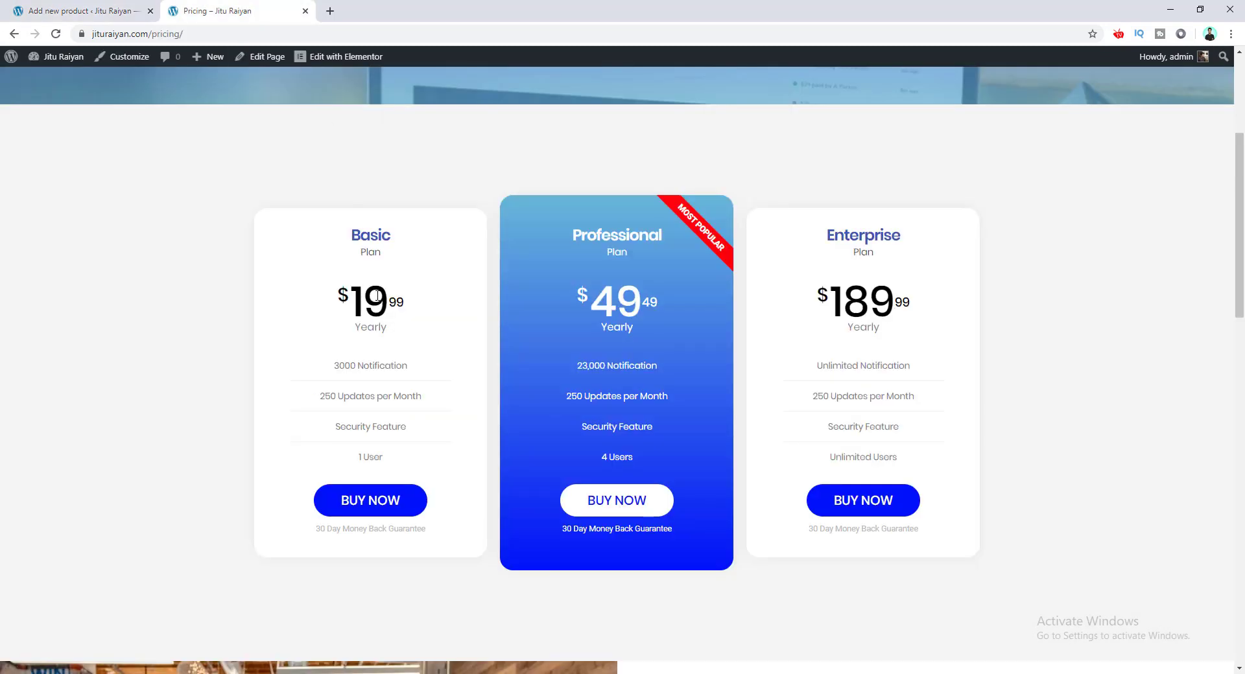
left_click(104, 12)
- Set the regular price to 19.99 and mark the product virtual and downloadable
left_click(415, 389)
type("19.999")
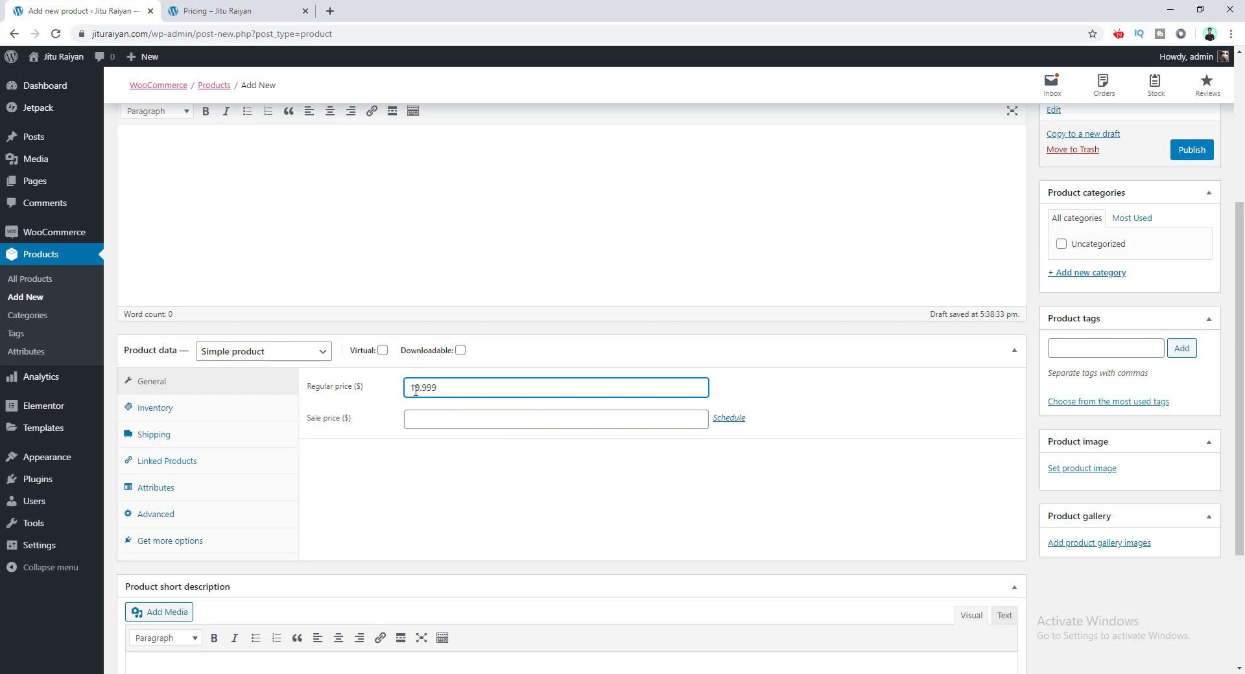
key("BackSpace")
left_click(382, 352)
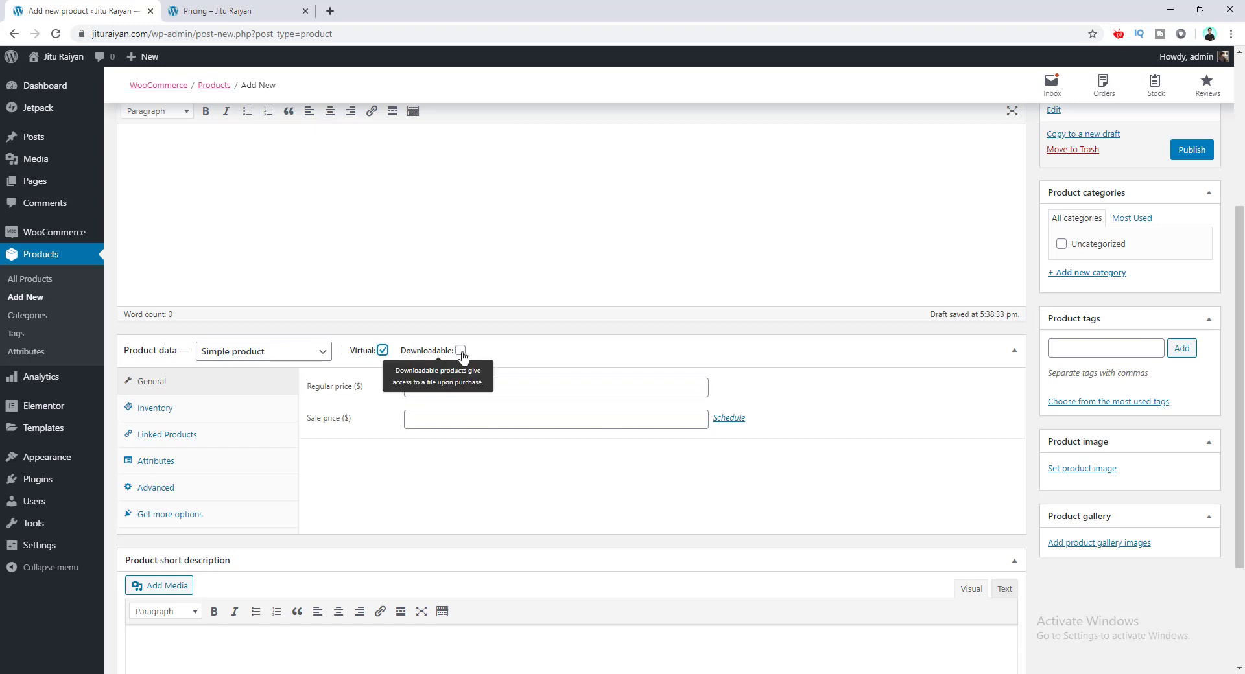
left_click(461, 351)
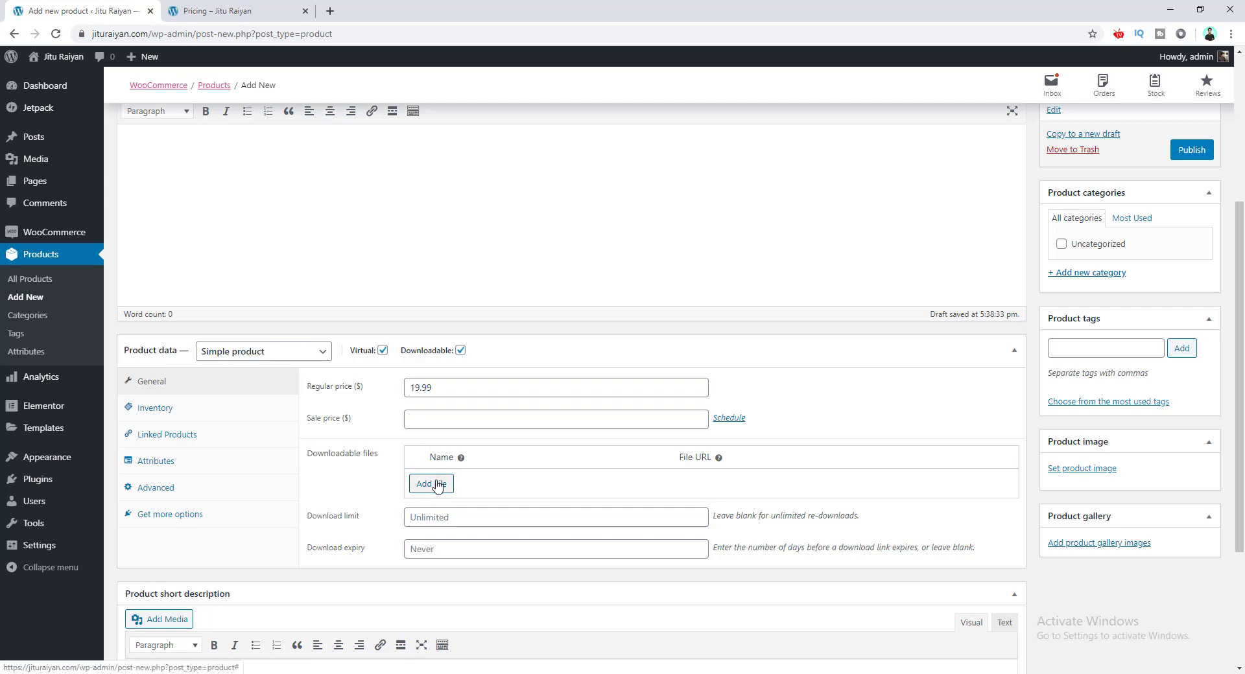
- Upload the basic zip as the download file, named 'SEO improvement Tool (Basic)'
left_click(431, 483)
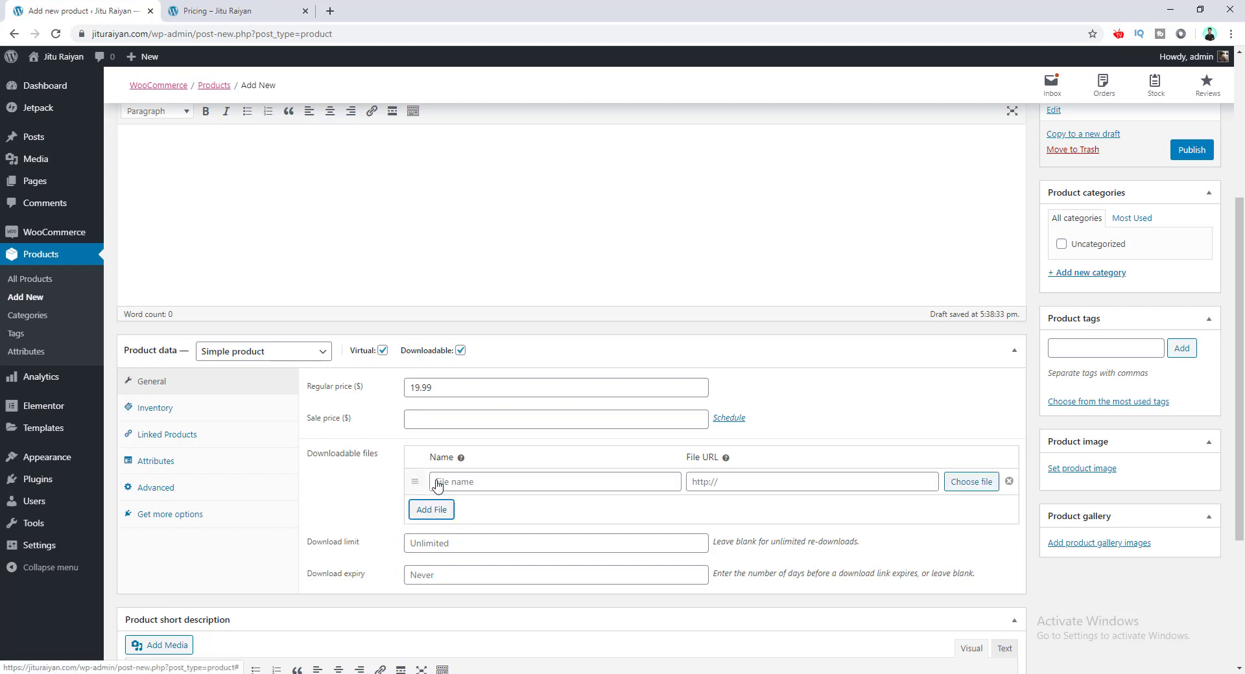
left_click(966, 485)
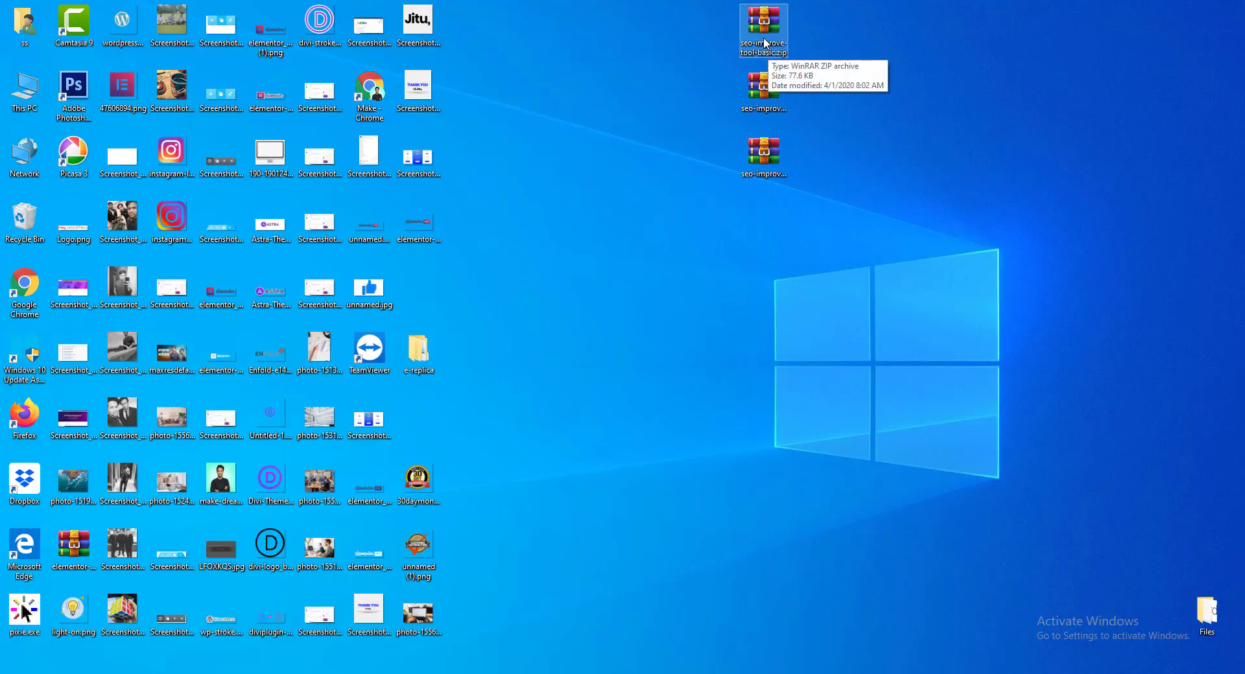
left_click_drag(765, 43, 458, 408)
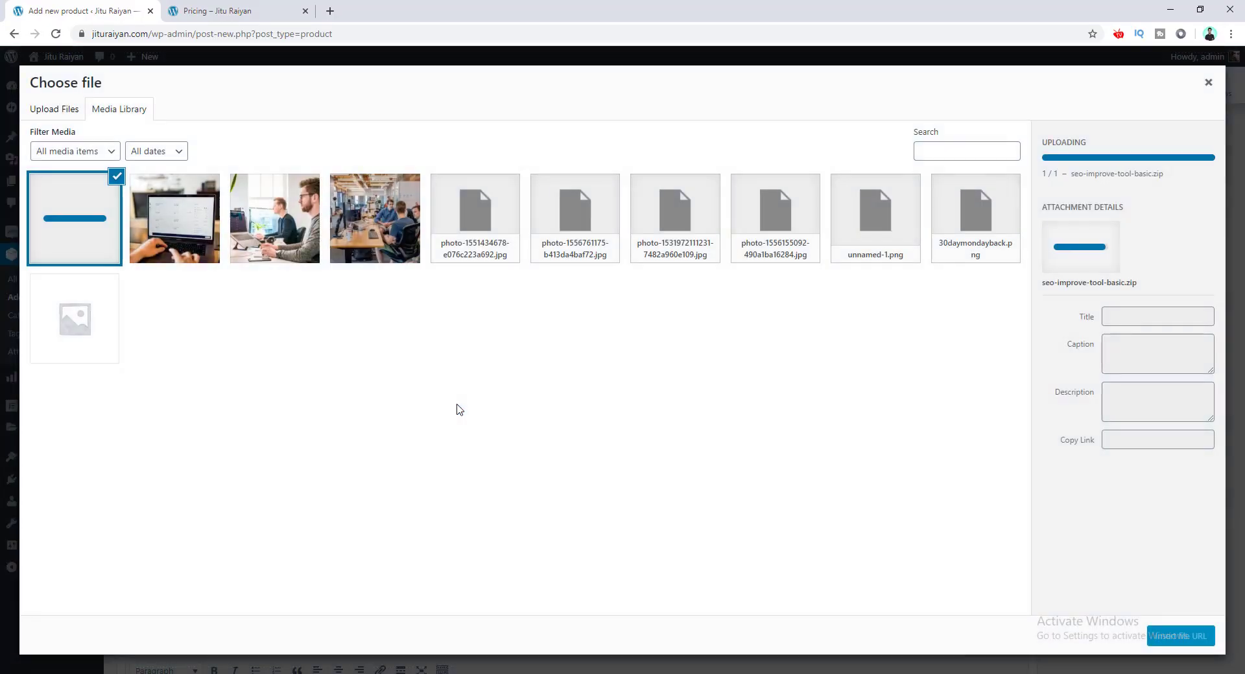
left_click(1155, 638)
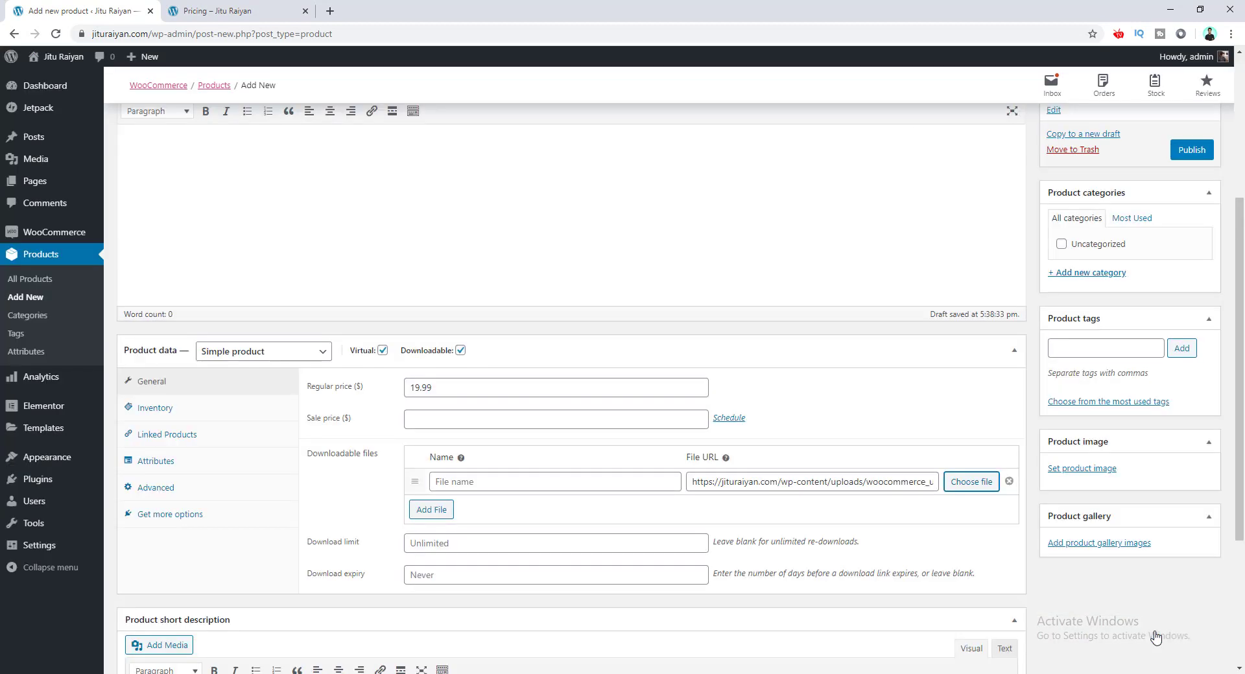
left_click(543, 486)
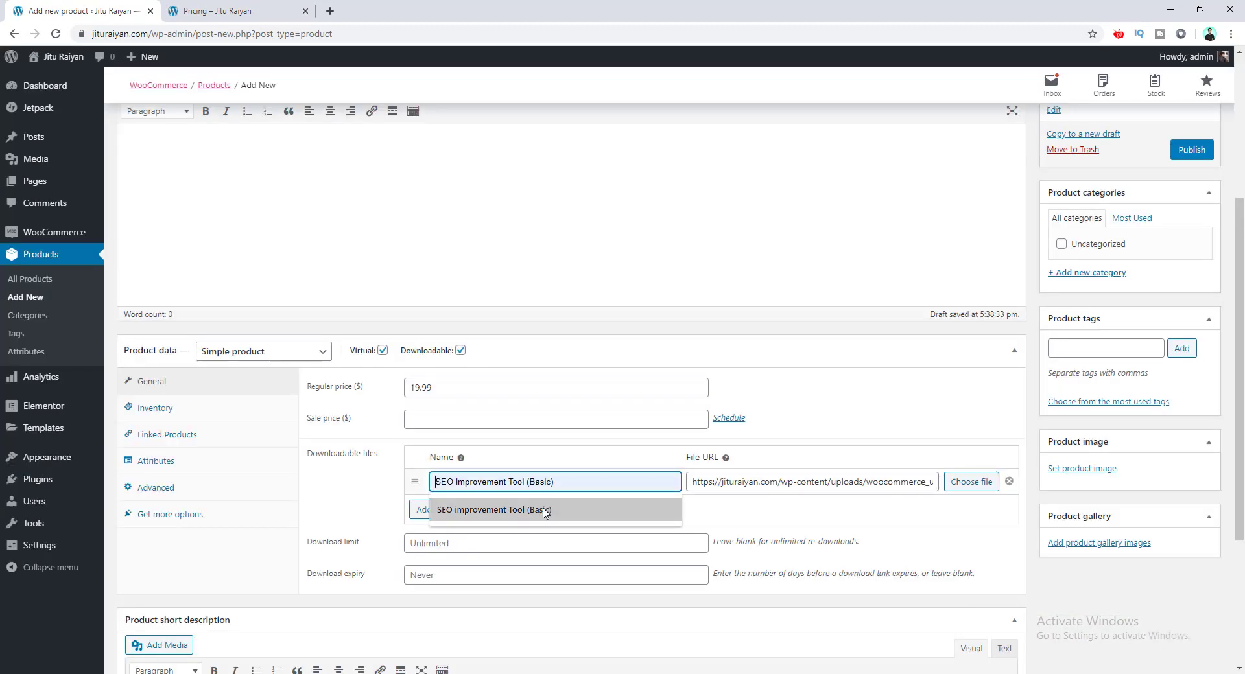
left_click(543, 511)
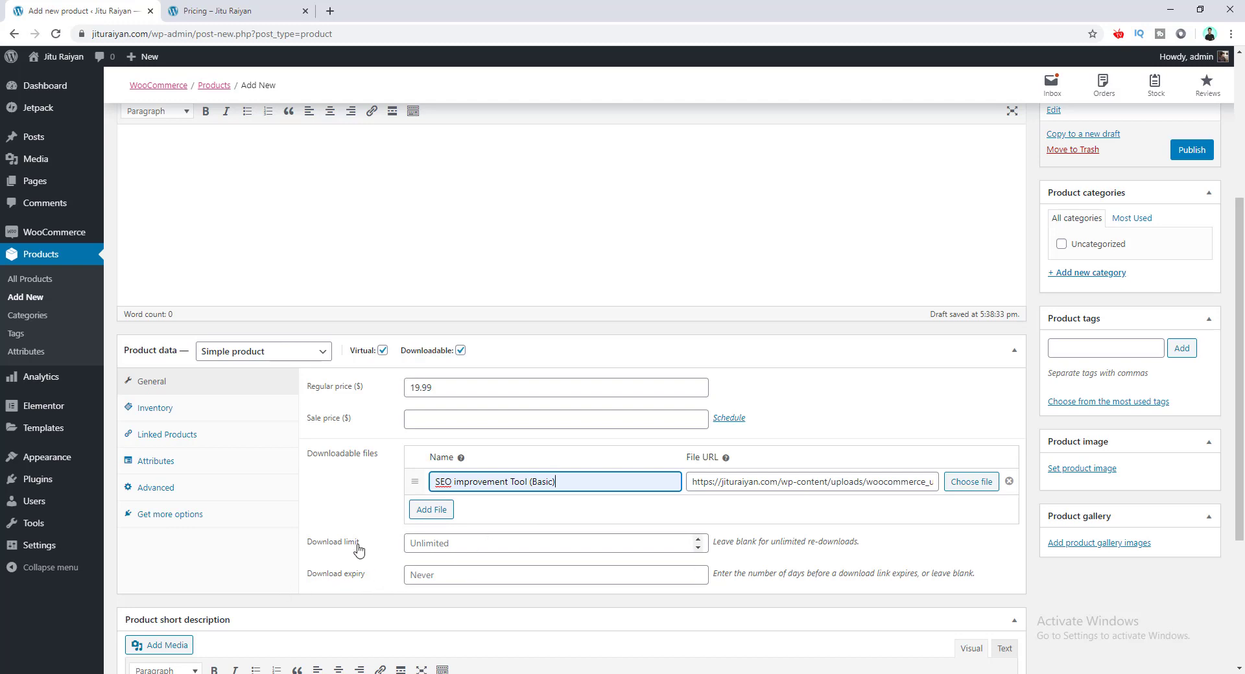
left_click(229, 8)
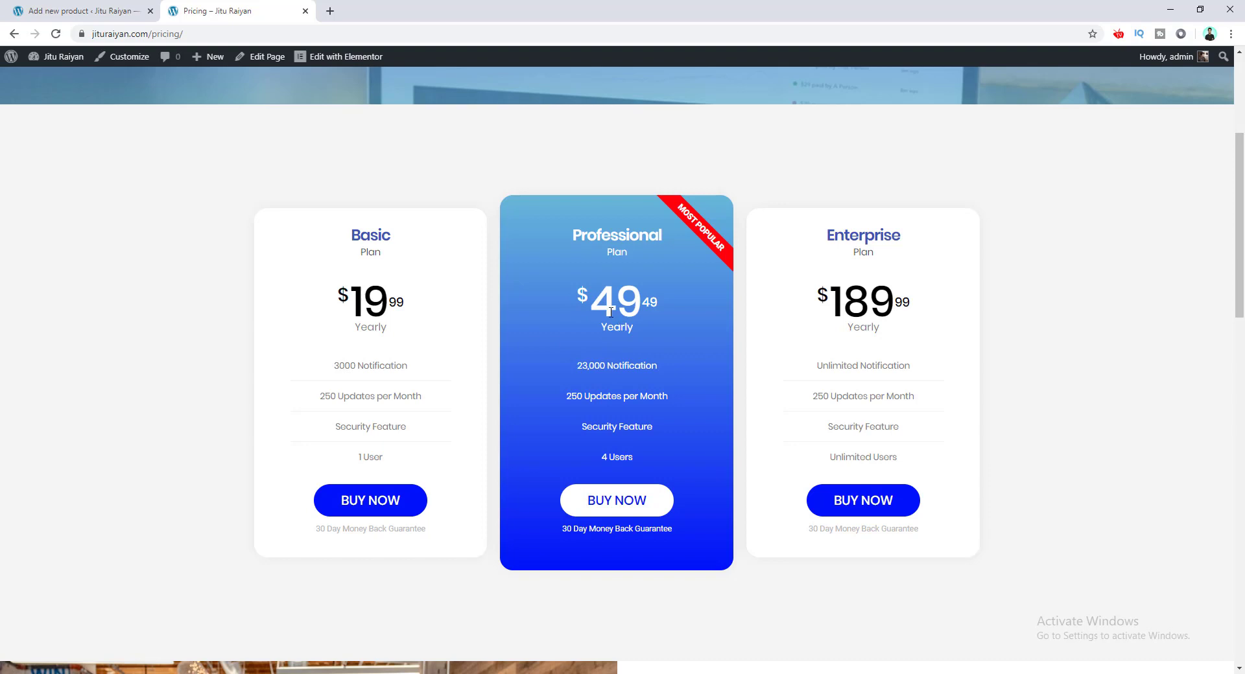
- Enter 365 days as the Basic product's download expiry
key("ctrl+1")
left_click(503, 566)
type("365")
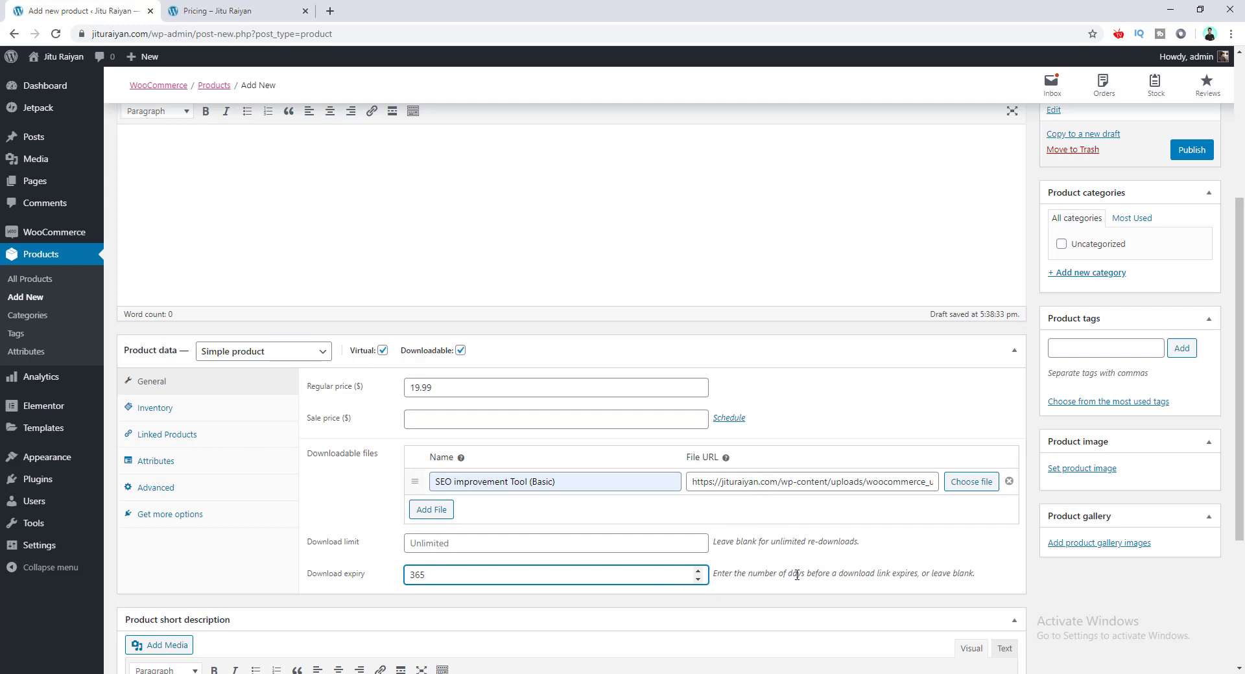
scroll(797, 575, "up", 2)
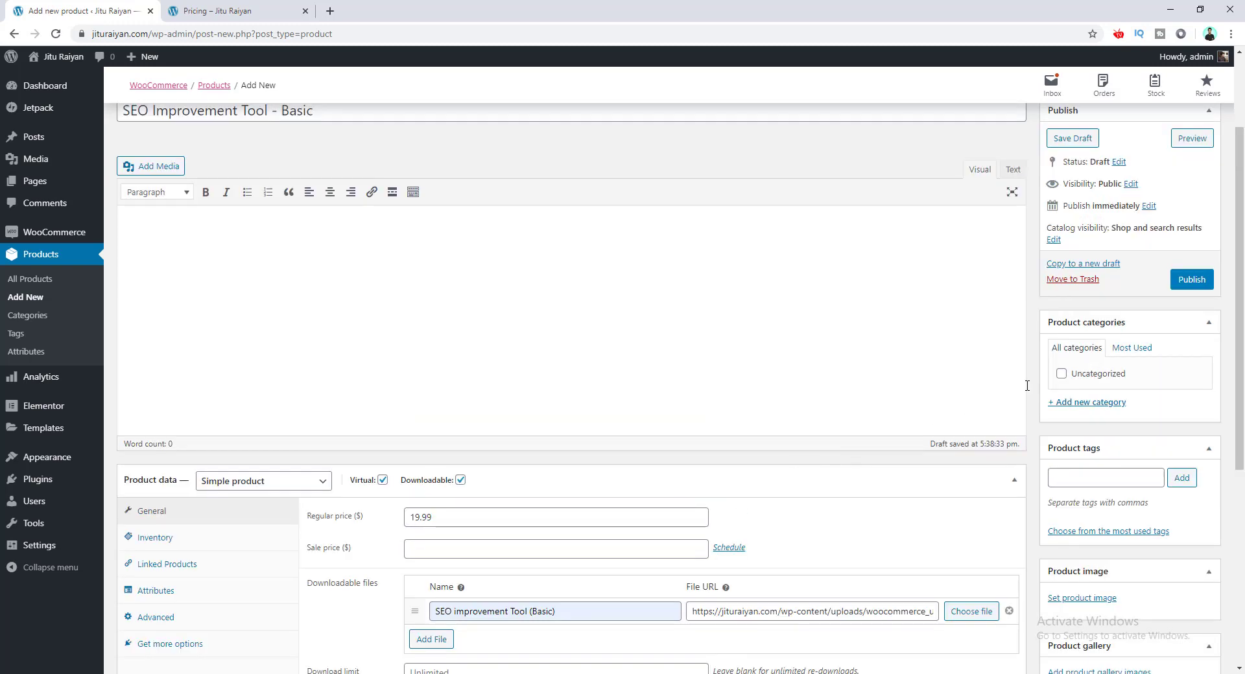
- Publish the Basic product and confirm it in All Products at $19.99
left_click(1193, 280)
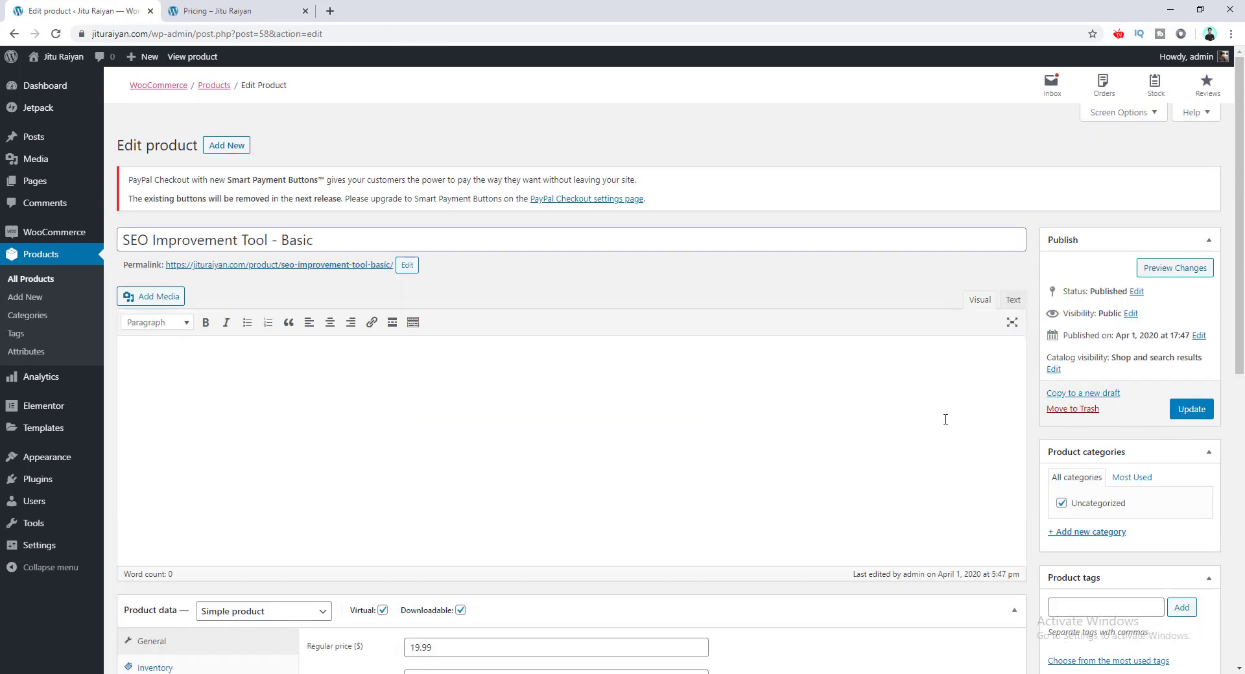
left_click(50, 280)
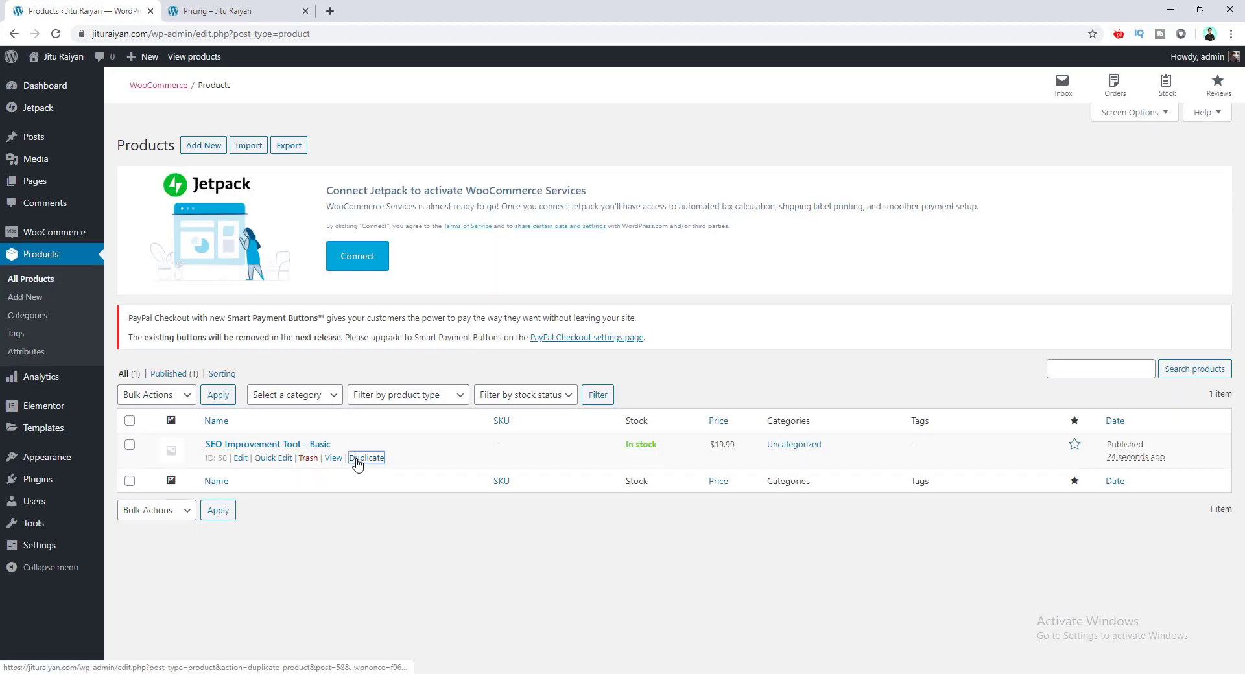
- Duplicate the Basic product and rename the copy 'SEO Improvement Tool - Personal', updating its slug
left_click(358, 461)
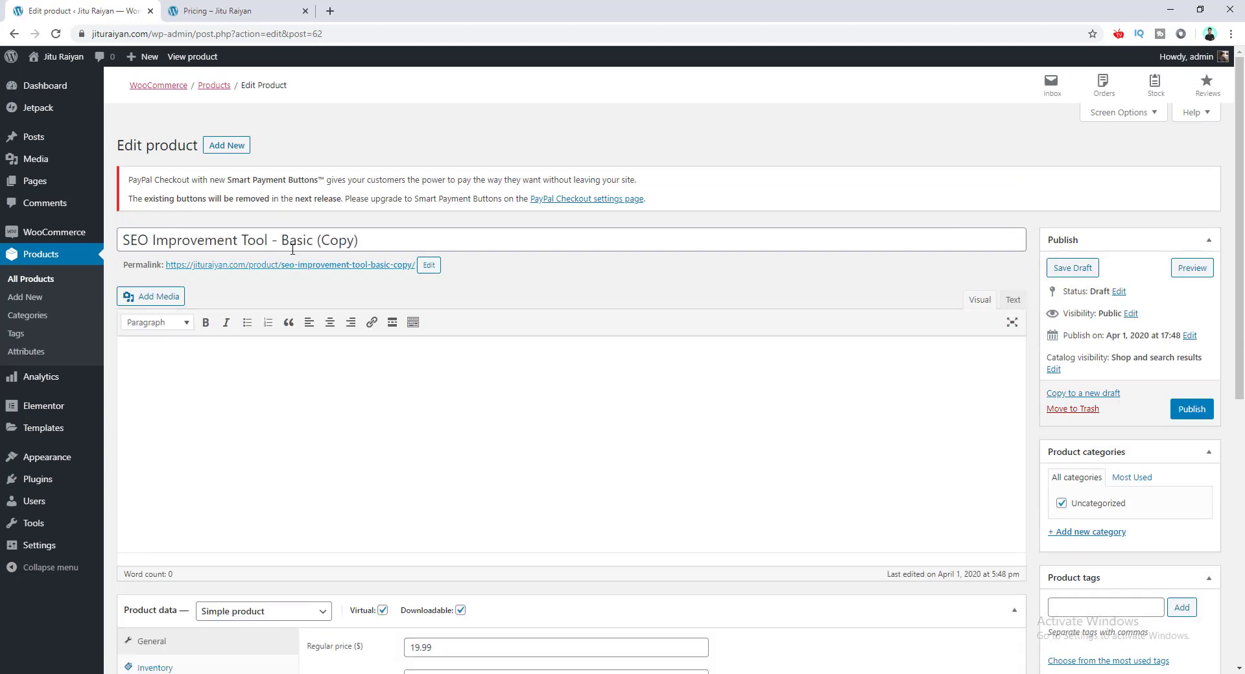
left_click(282, 241)
left_click_drag(281, 240, 400, 243)
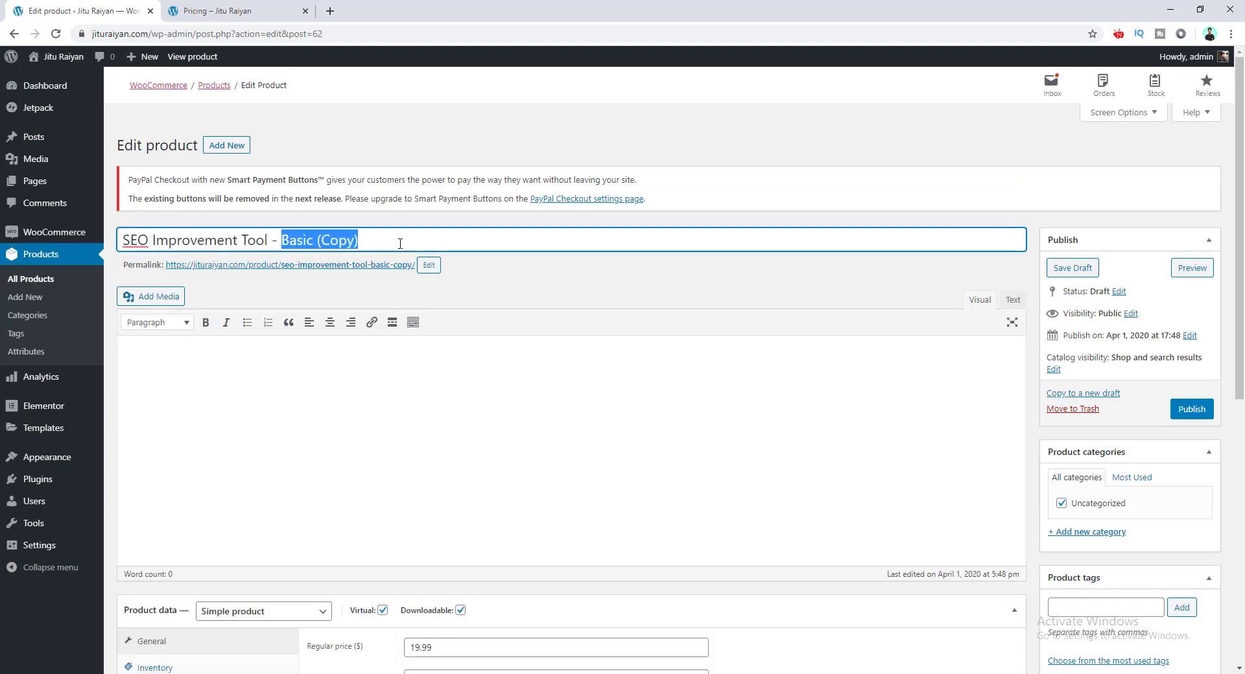
type("P")
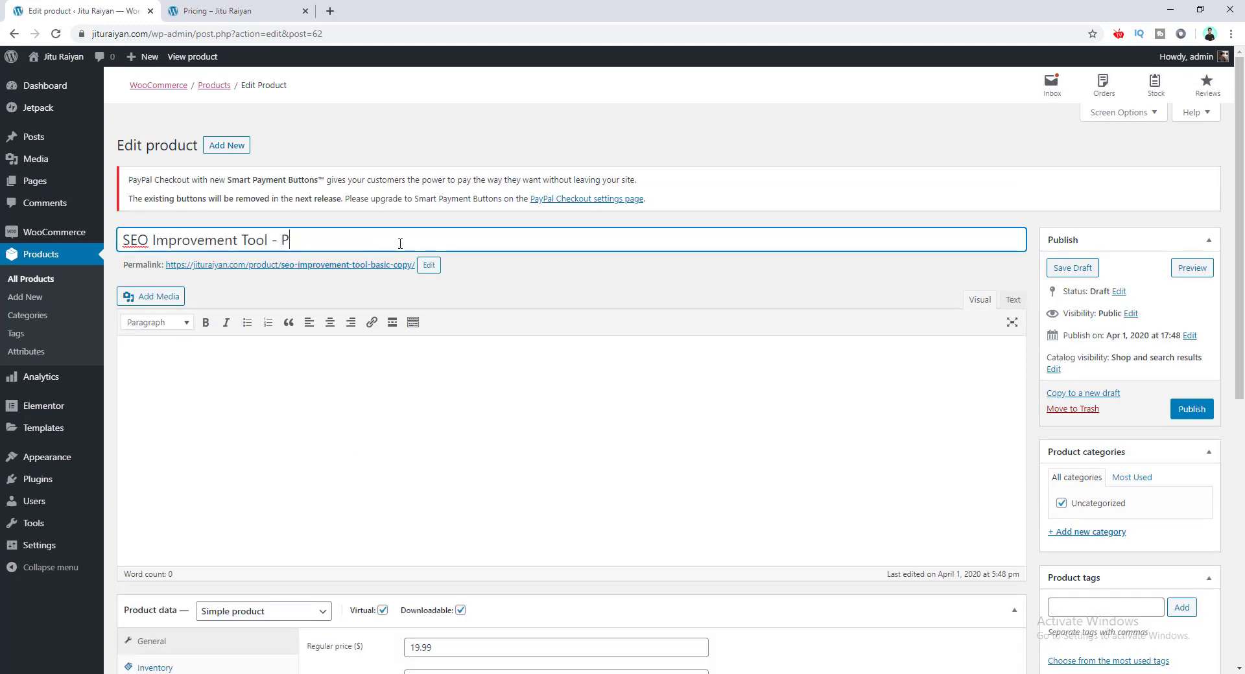
type("ersonal")
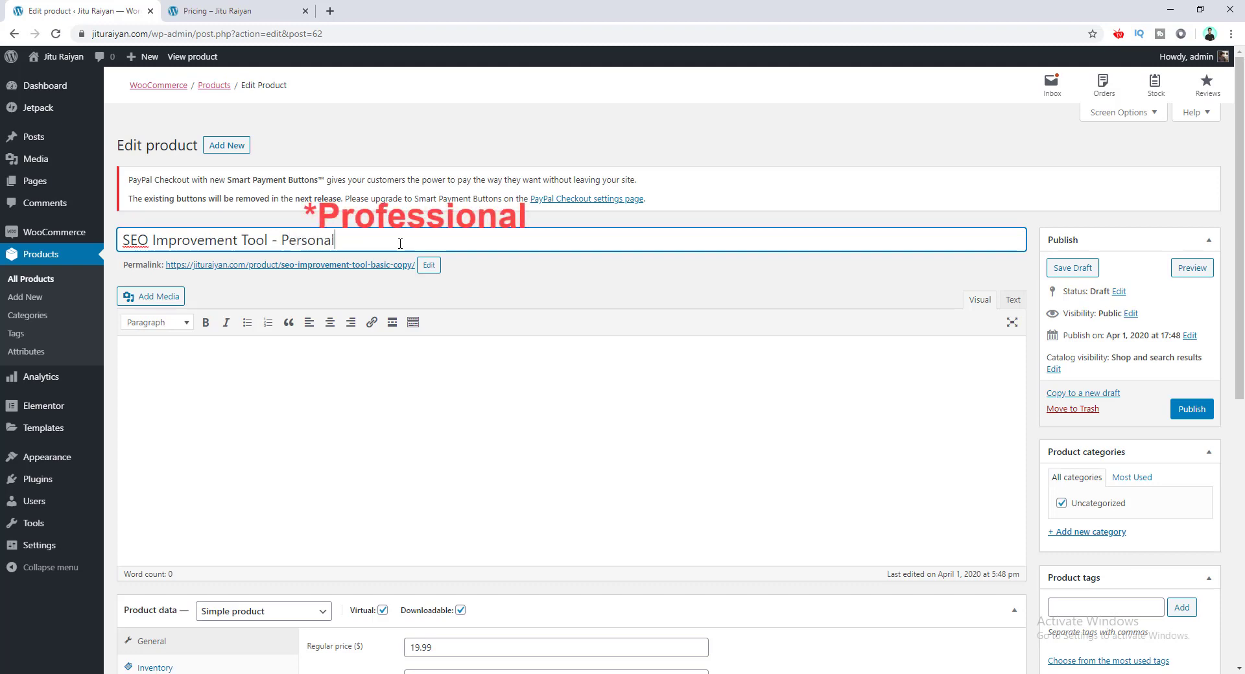
left_click(428, 267)
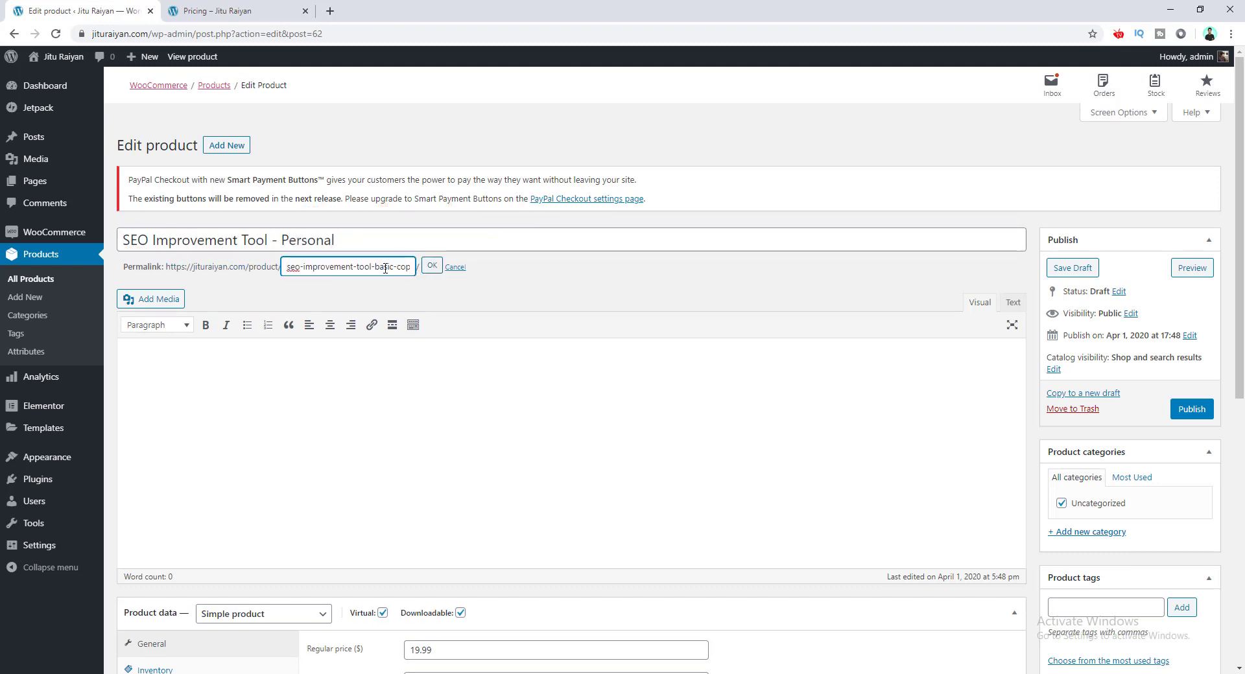
left_click_drag(374, 266, 498, 275)
type("personal")
- Set the price to 49.49, upload the professional zip as its download, and publish
scroll(531, 339, "down", 4)
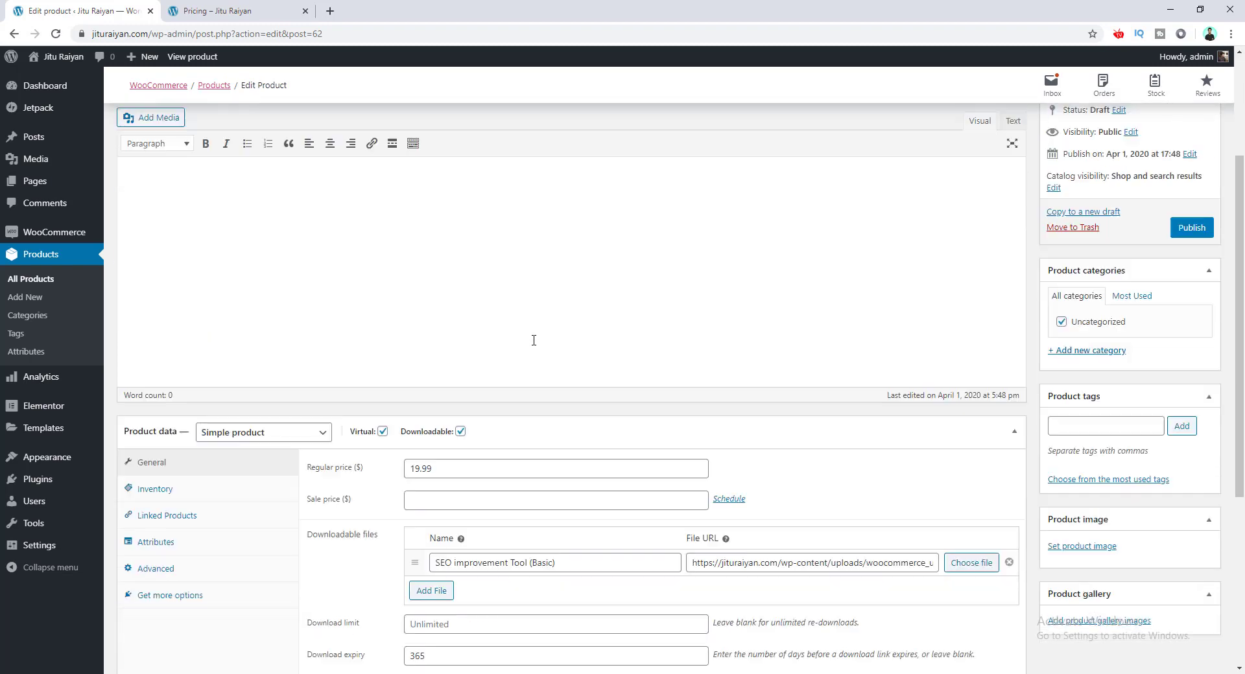
left_click(417, 393)
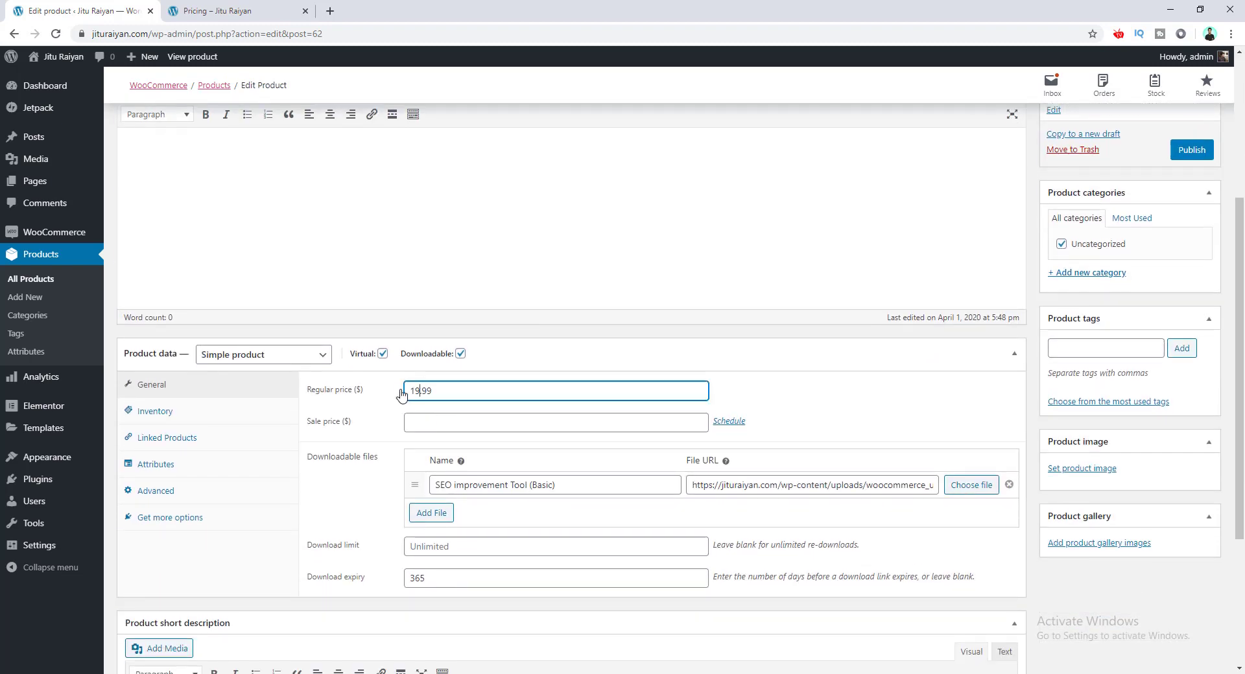
left_click_drag(407, 390, 419, 387)
type("49")
left_click(971, 491)
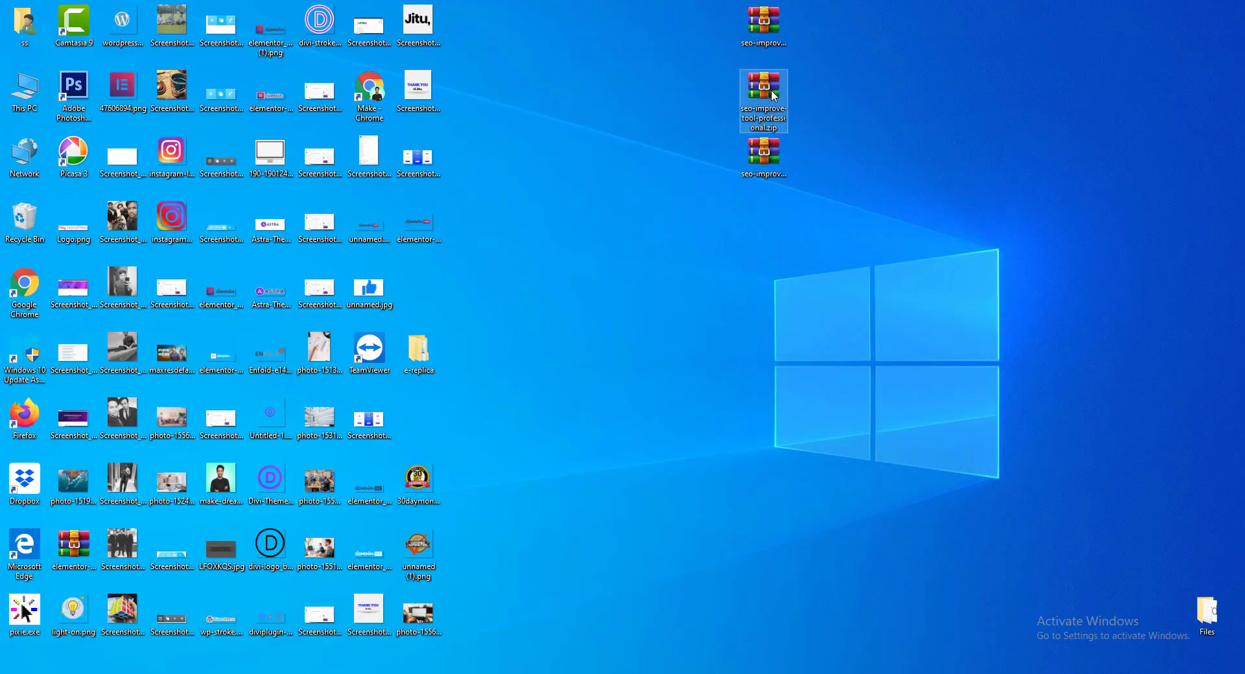
left_click_drag(772, 90, 449, 460)
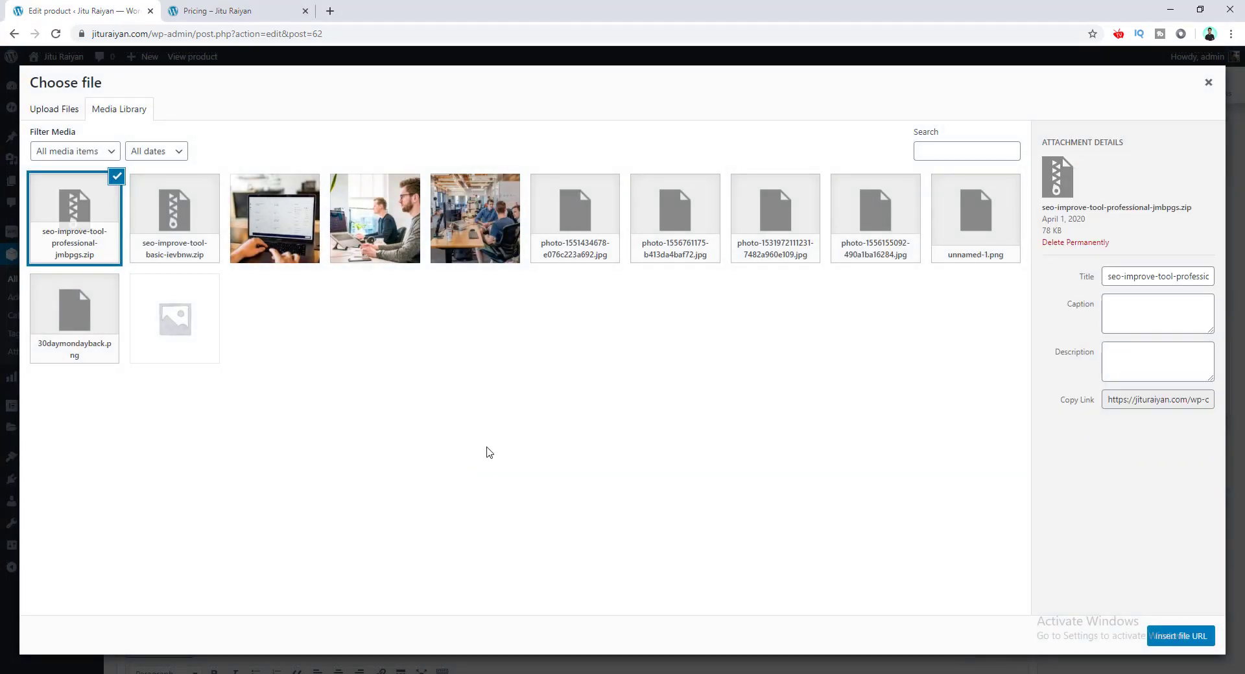
left_click(1178, 638)
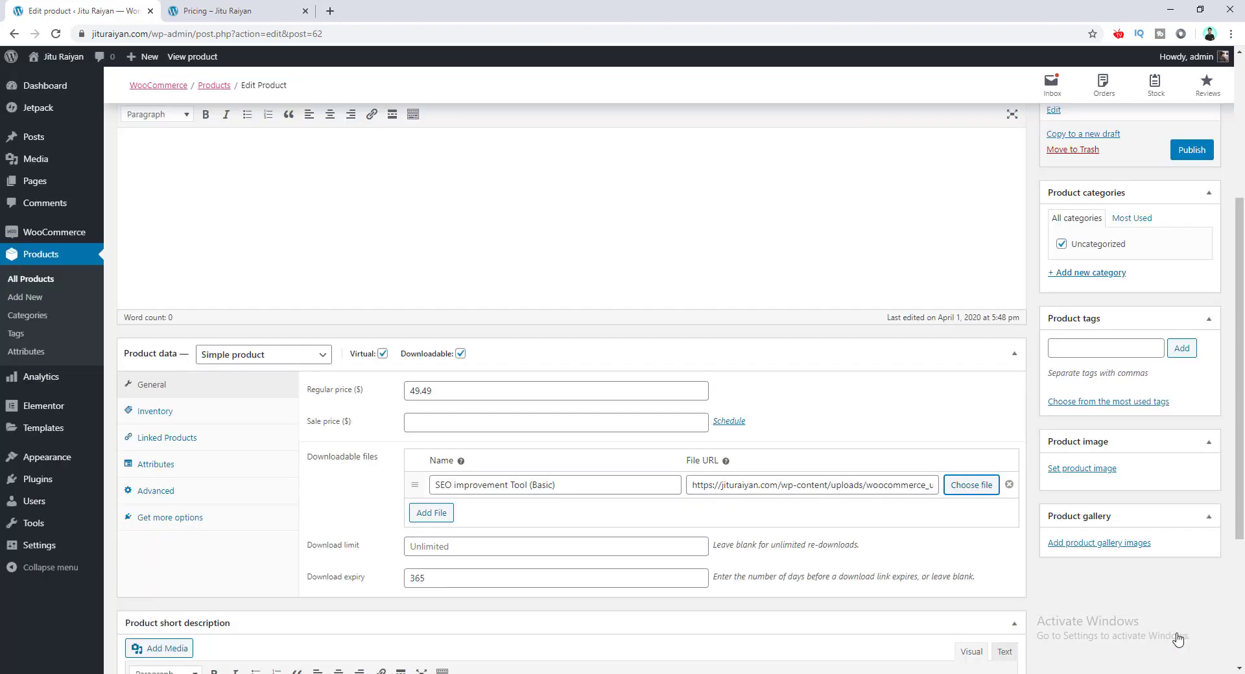
scroll(1180, 421, "up", 4)
left_click(1191, 409)
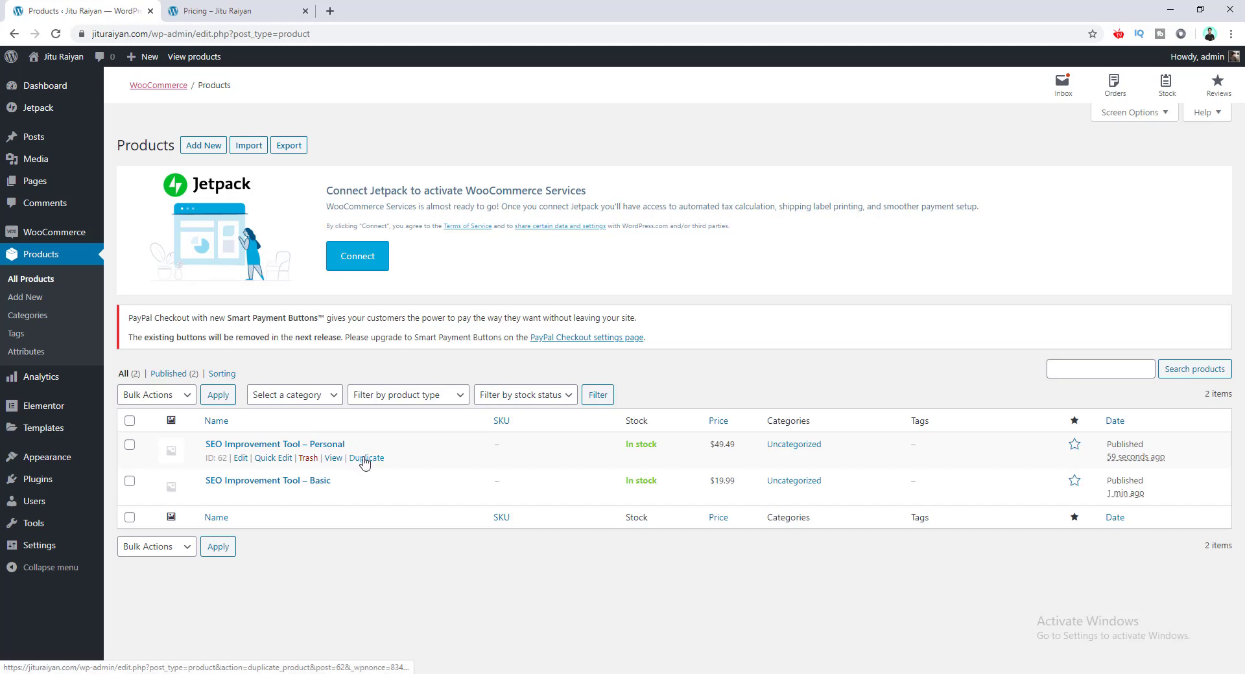
- Duplicate the Personal product and rename it 'SEO Improvement Tool - Enterprise' with an 'enterprise' slug
left_click(364, 458)
left_click(414, 241)
key("BackSpace")
key("BackSpace")
key("BackSpace")
key("BackSpace")
key("BackSpace")
key("BackSpace")
key("BackSpace")
key("BackSpace")
key("BackSpace")
key("BackSpace")
key("BackSpace")
key("BackSpace")
key("BackSpace")
key("BackSpace")
key("BackSpace")
type("Enterprise")
left_click(443, 265)
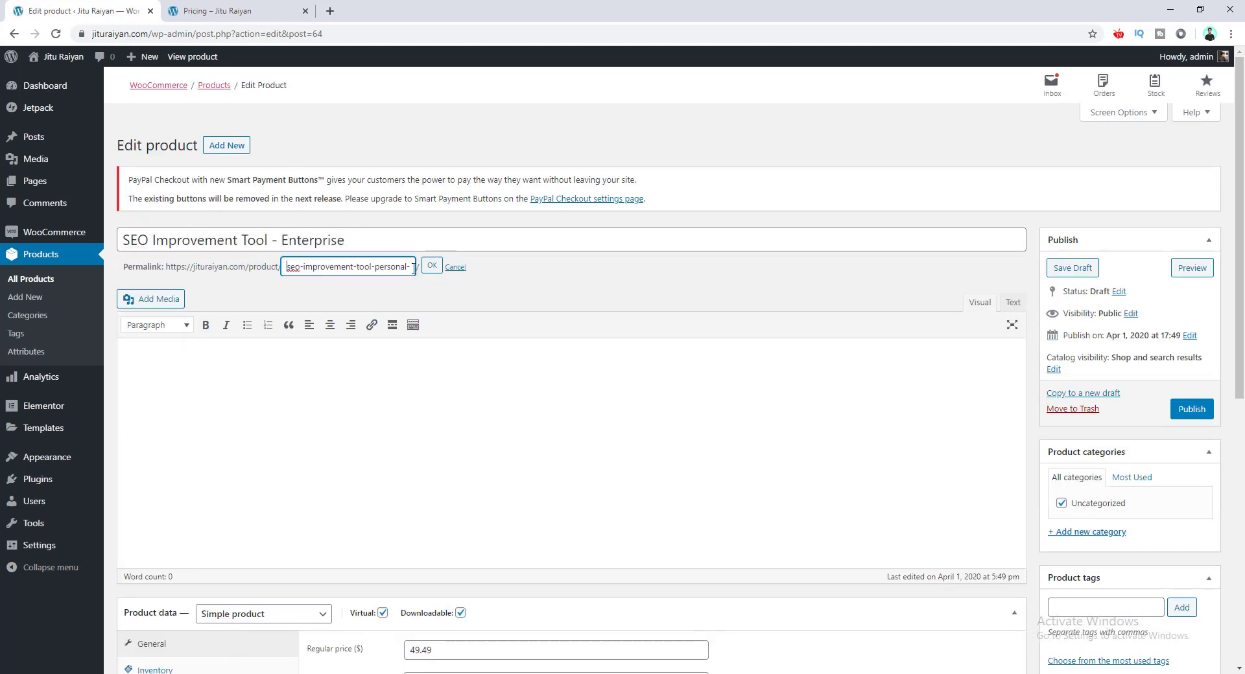
left_click_drag(410, 265, 355, 266)
type("enterprise")
- Set the regular price to 189.99 and publish the Enterprise product
left_click(429, 265)
scroll(402, 389, "down", 3)
double_click(421, 452)
type("18")
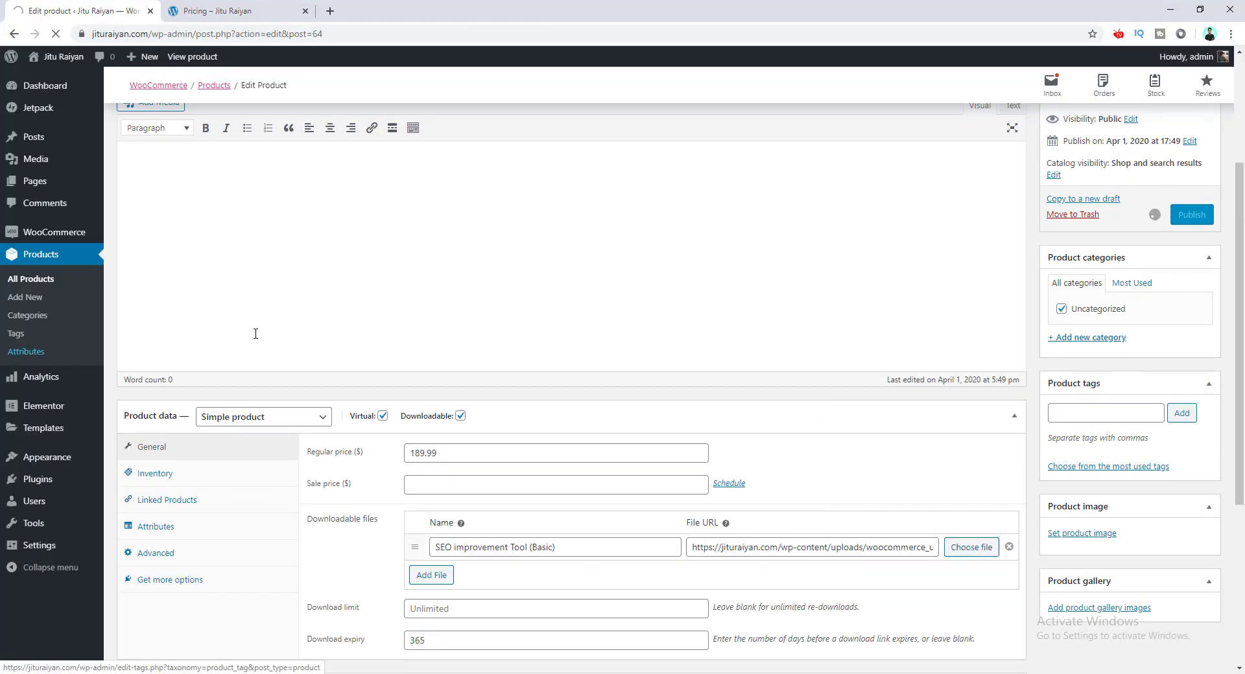
left_click(25, 256)
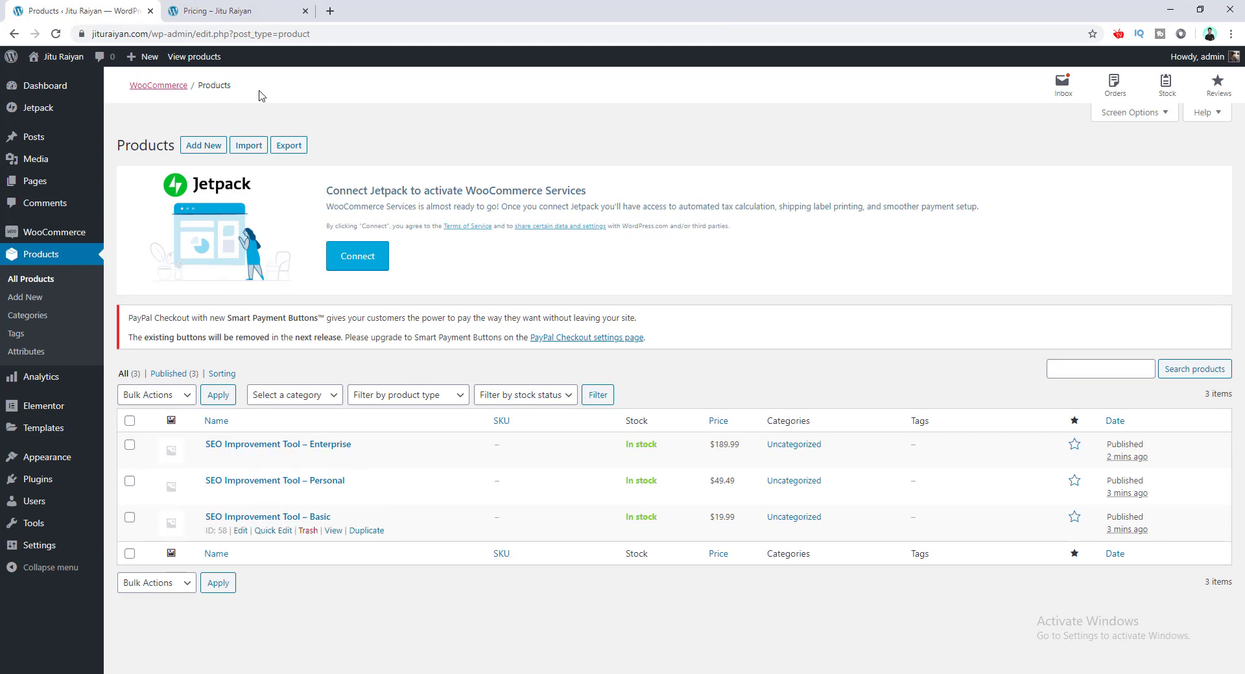
left_click(214, 11)
- Open the Enterprise product's live page in a new tab from the products list
left_click(138, 4)
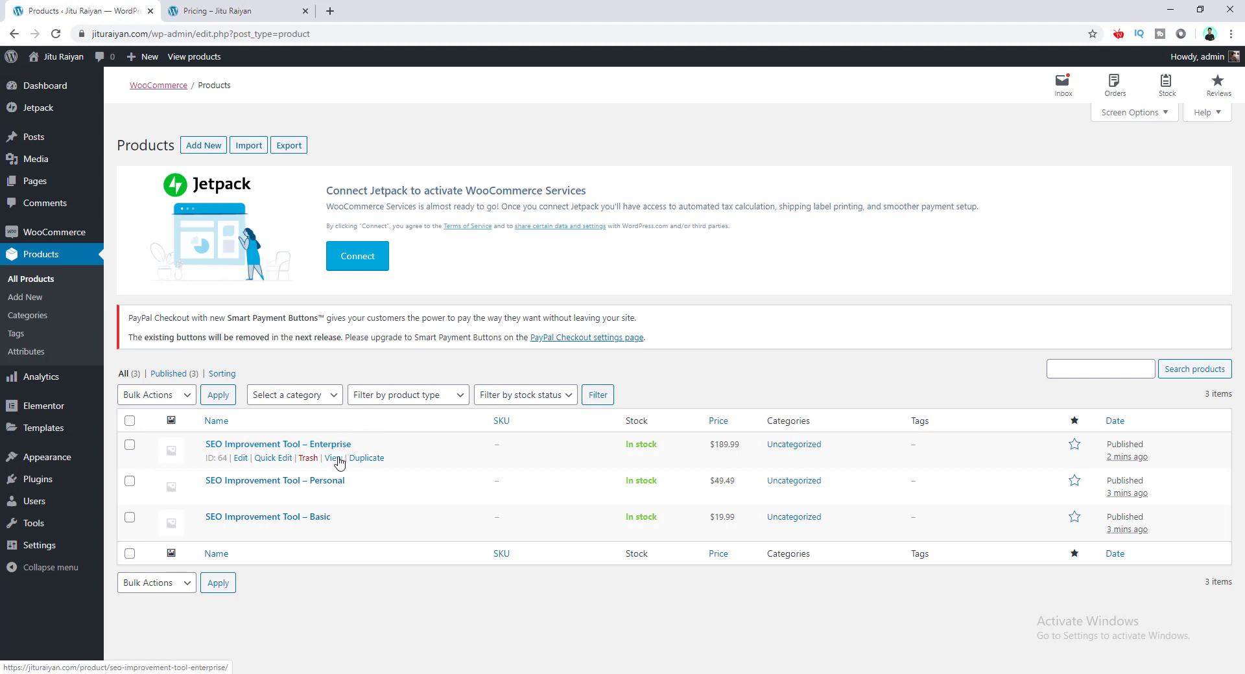
right_click(334, 458)
left_click(373, 470)
key("ctrl+Tab")
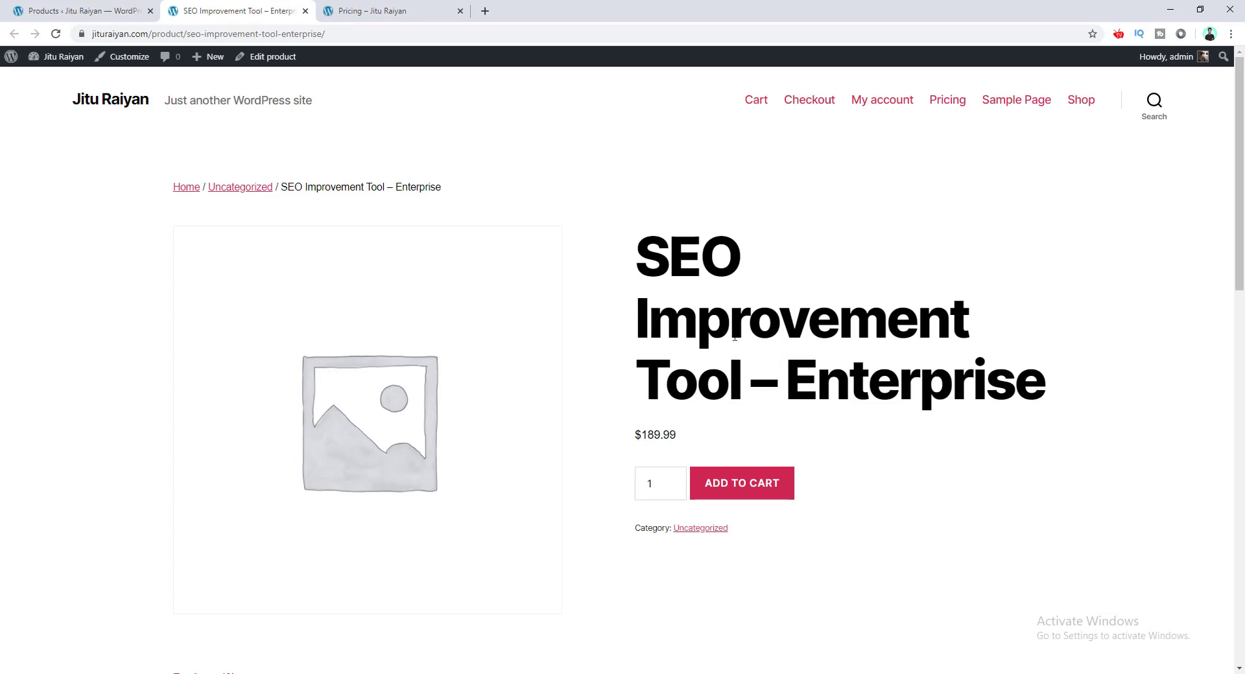
- Add the Enterprise product to the cart, view the cart, and proceed to checkout
left_click(760, 491)
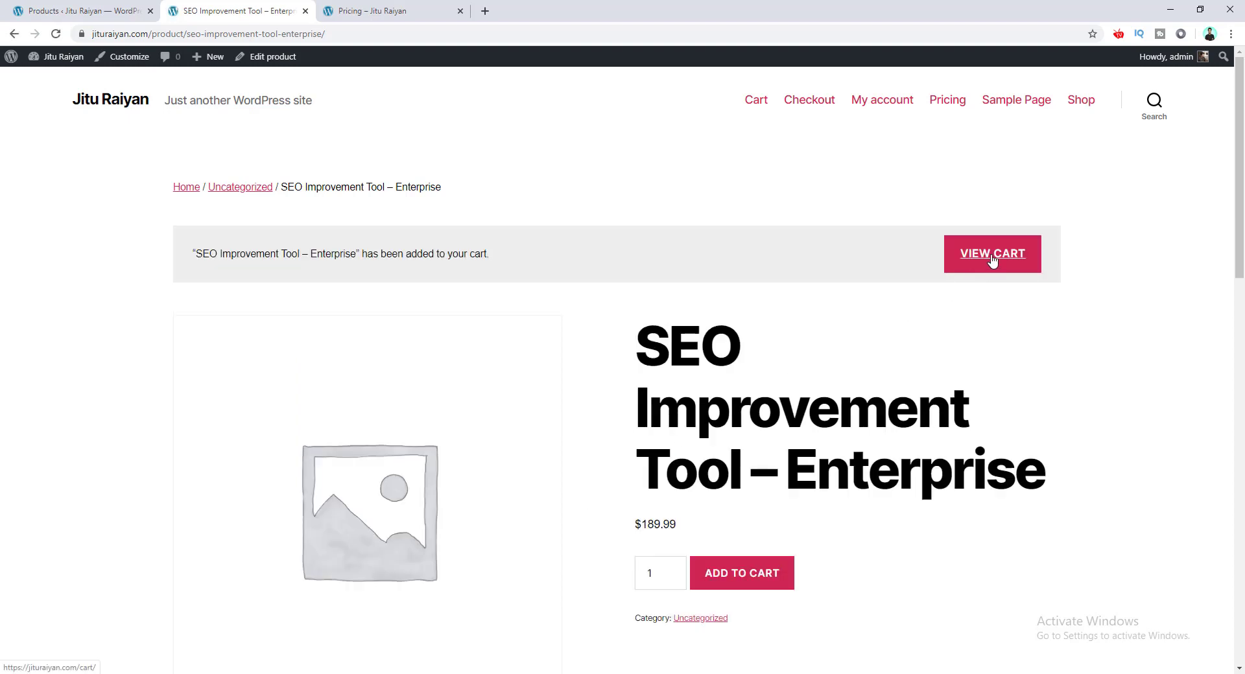
left_click(992, 261)
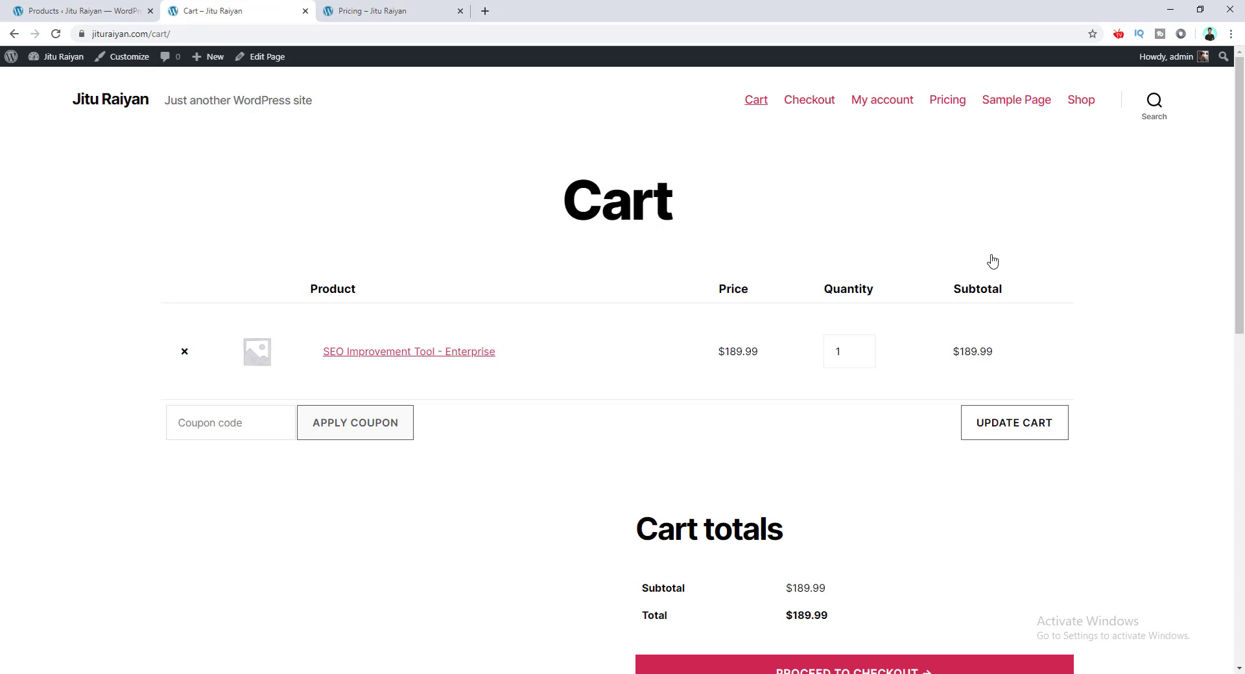
scroll(830, 547, "down", 2)
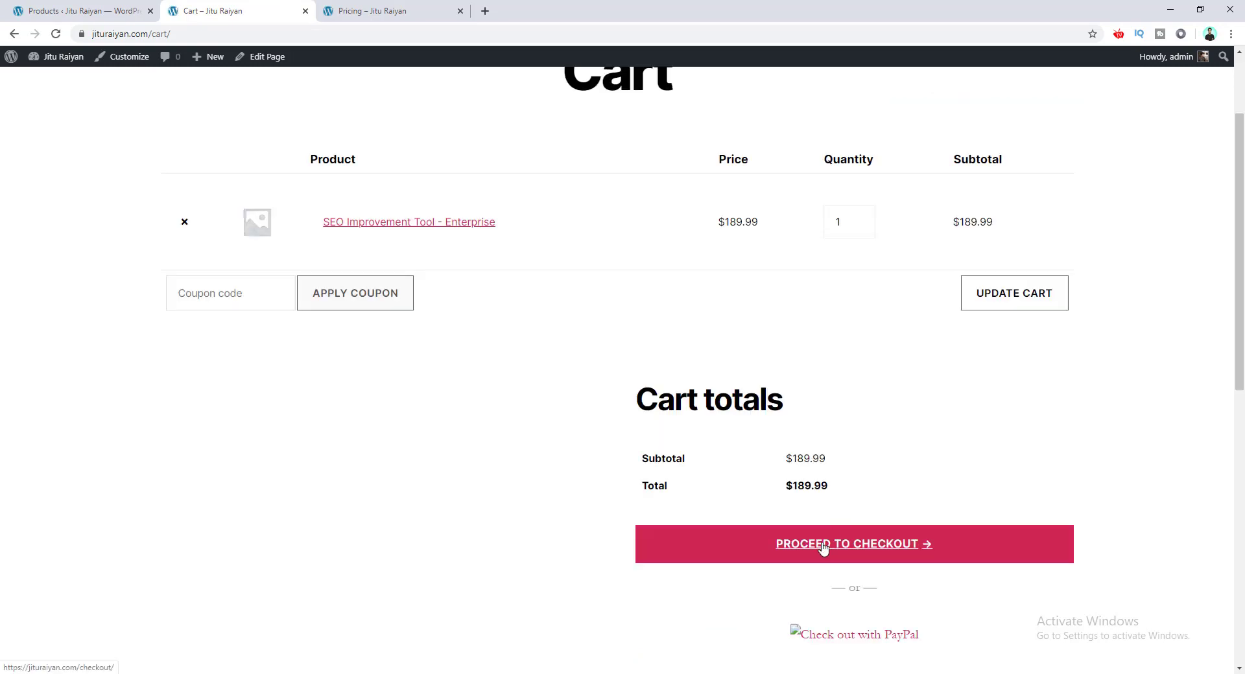
left_click(822, 547)
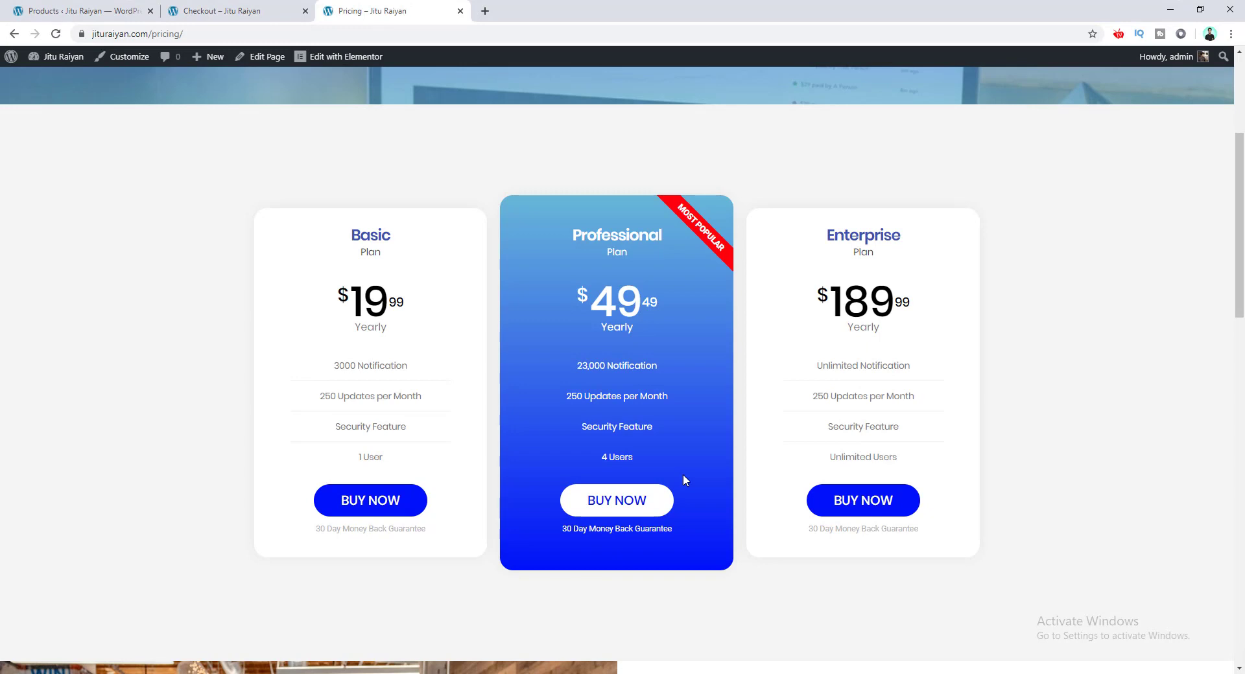
- Search the Add New Plugins page for 'cartflow'
left_click(81, 11)
mouse_move(97, 389)
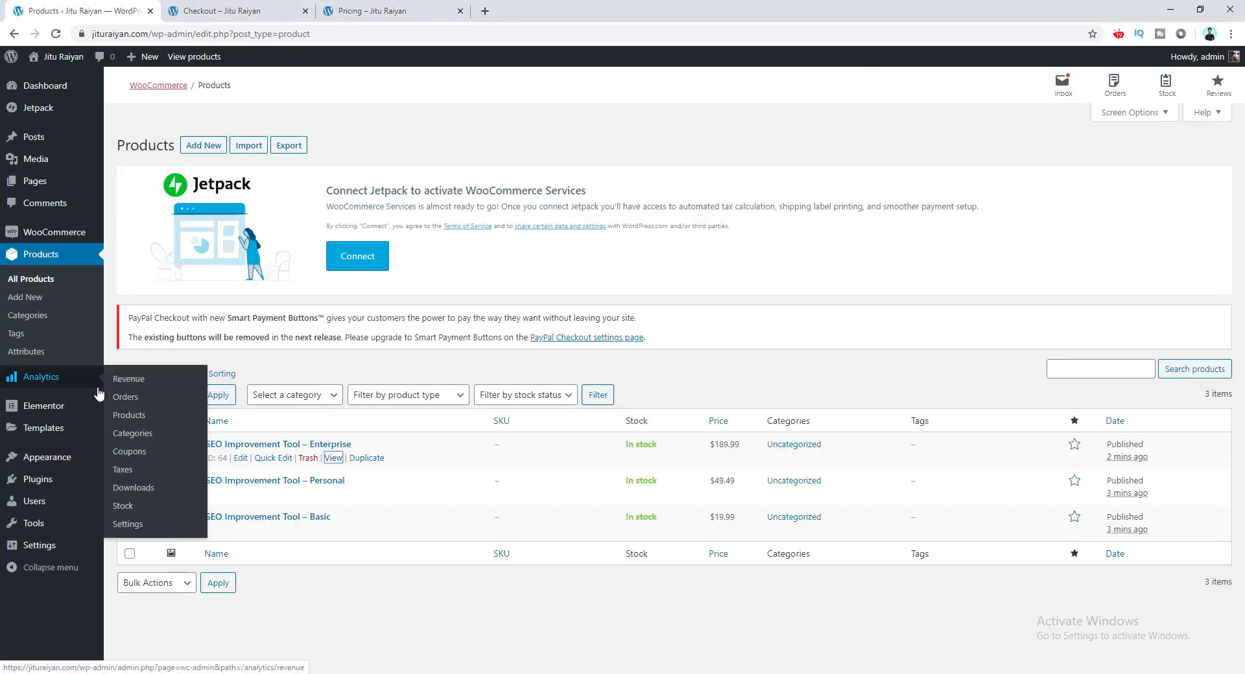
mouse_move(91, 481)
left_click(120, 498)
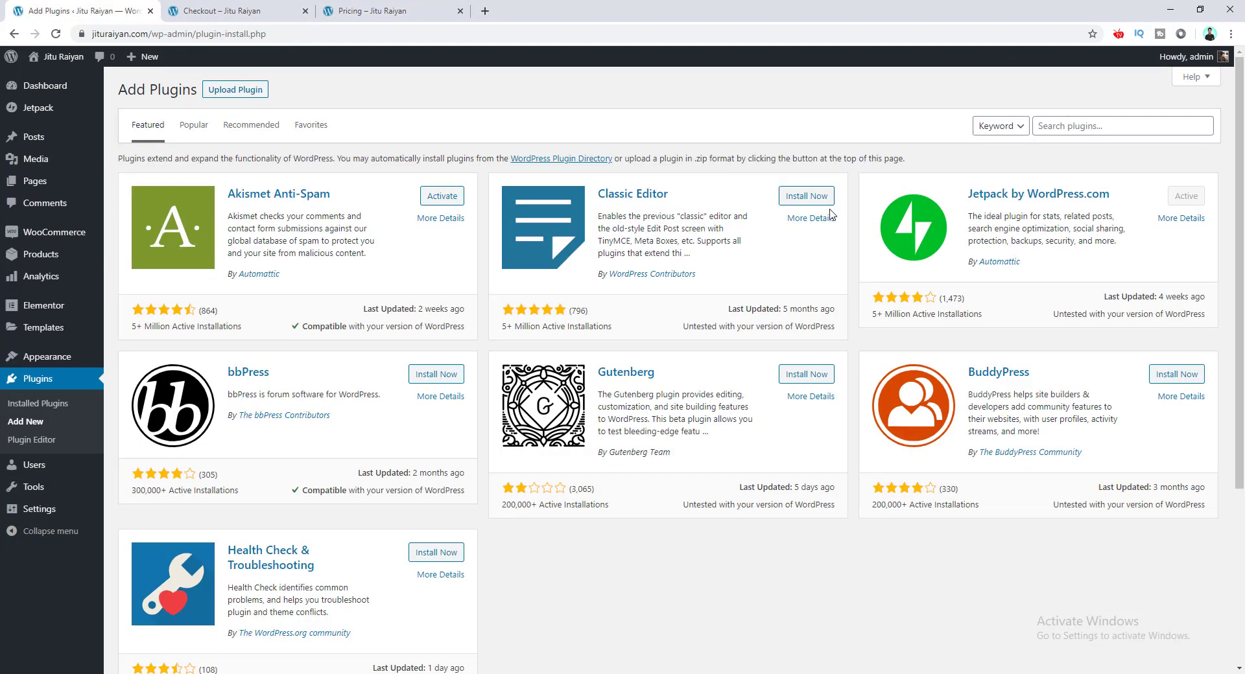
left_click(1055, 129)
type("cartflow")
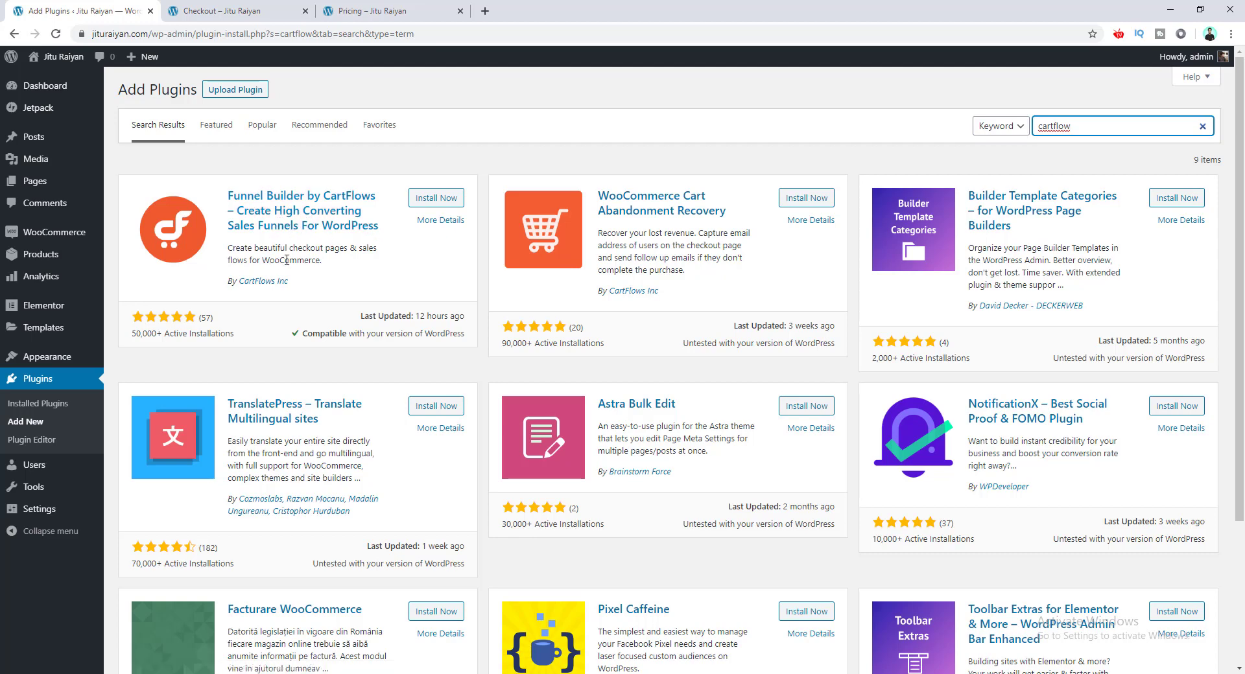
- Install and activate the Funnel Builder by CartFlows plugin
left_click(426, 206)
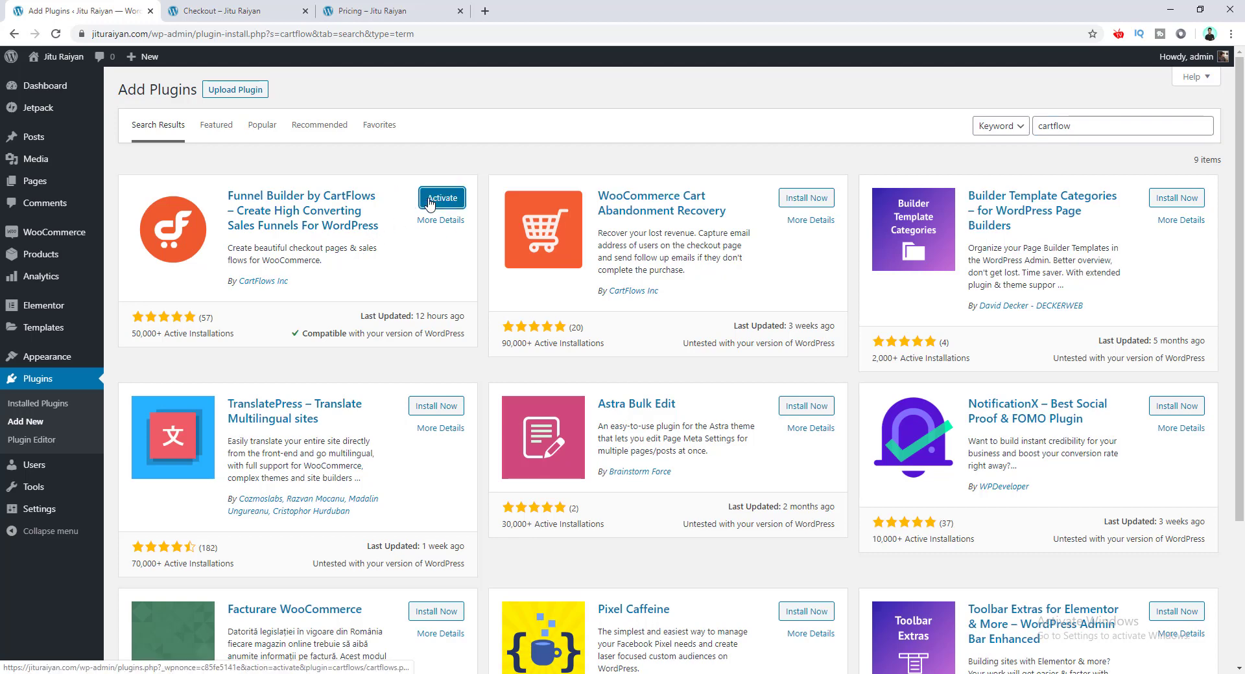
left_click(428, 205)
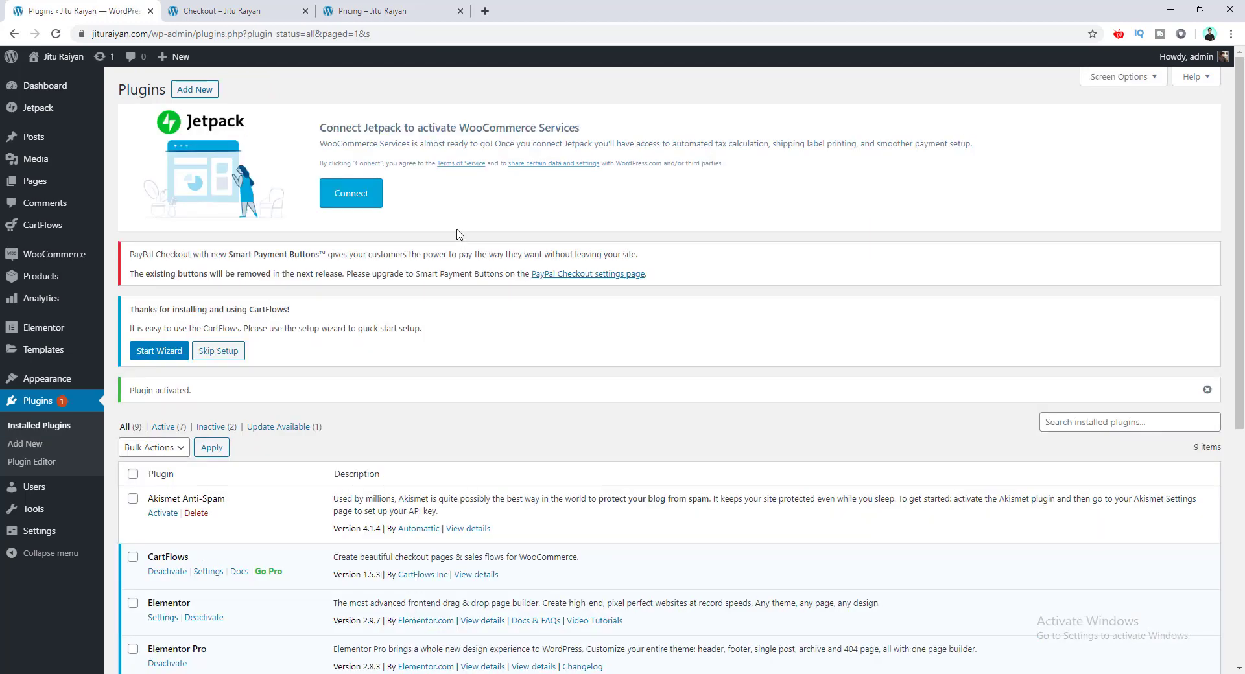
mouse_move(65, 236)
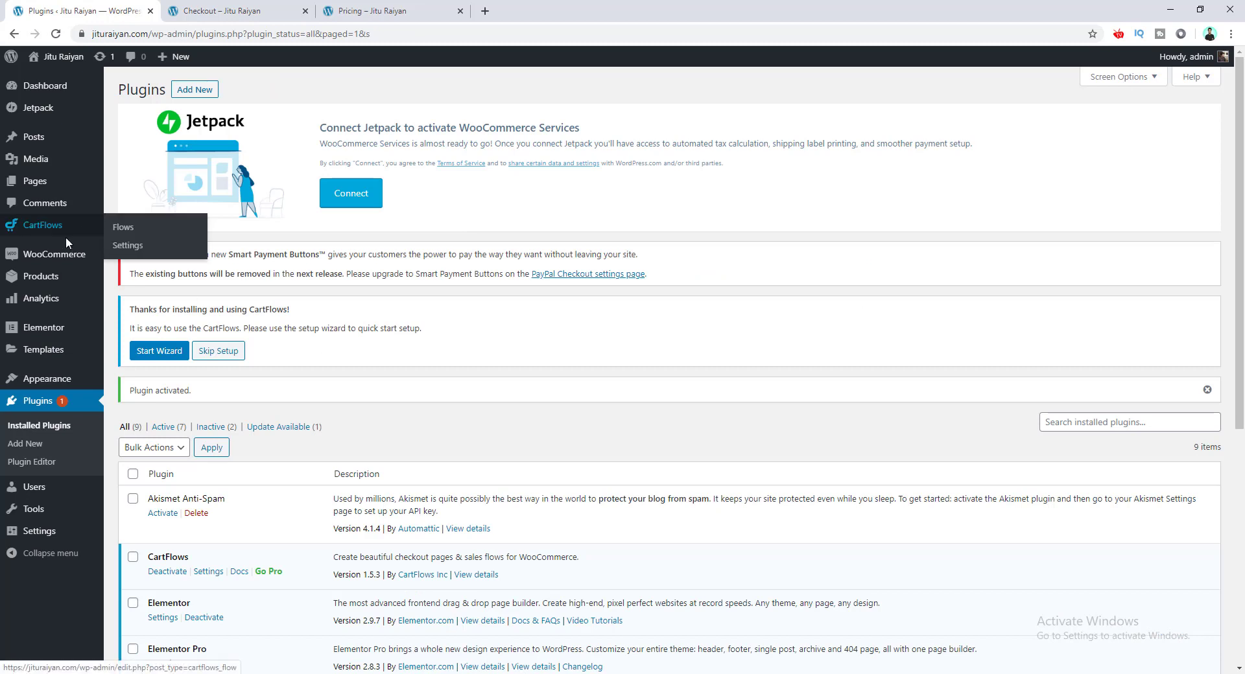
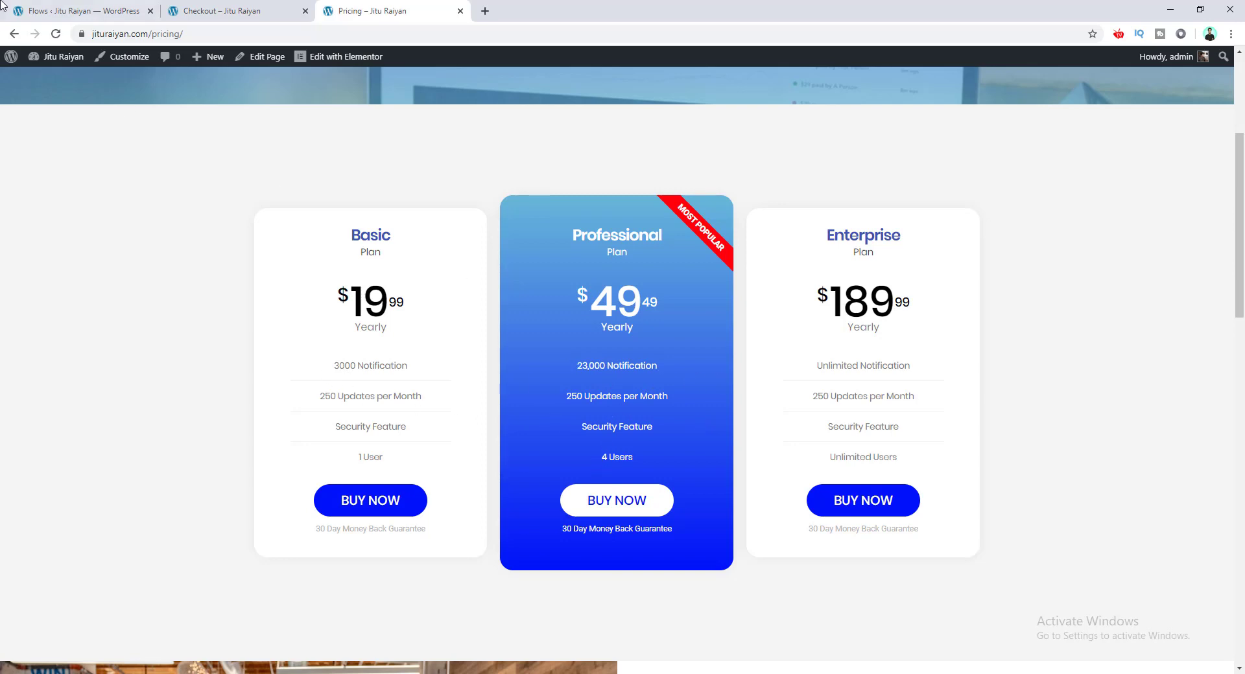
- Create a new CartFlows flow from scratch with default Sales Landing, Checkout (Woo) and Thank You steps
left_click(43, 9)
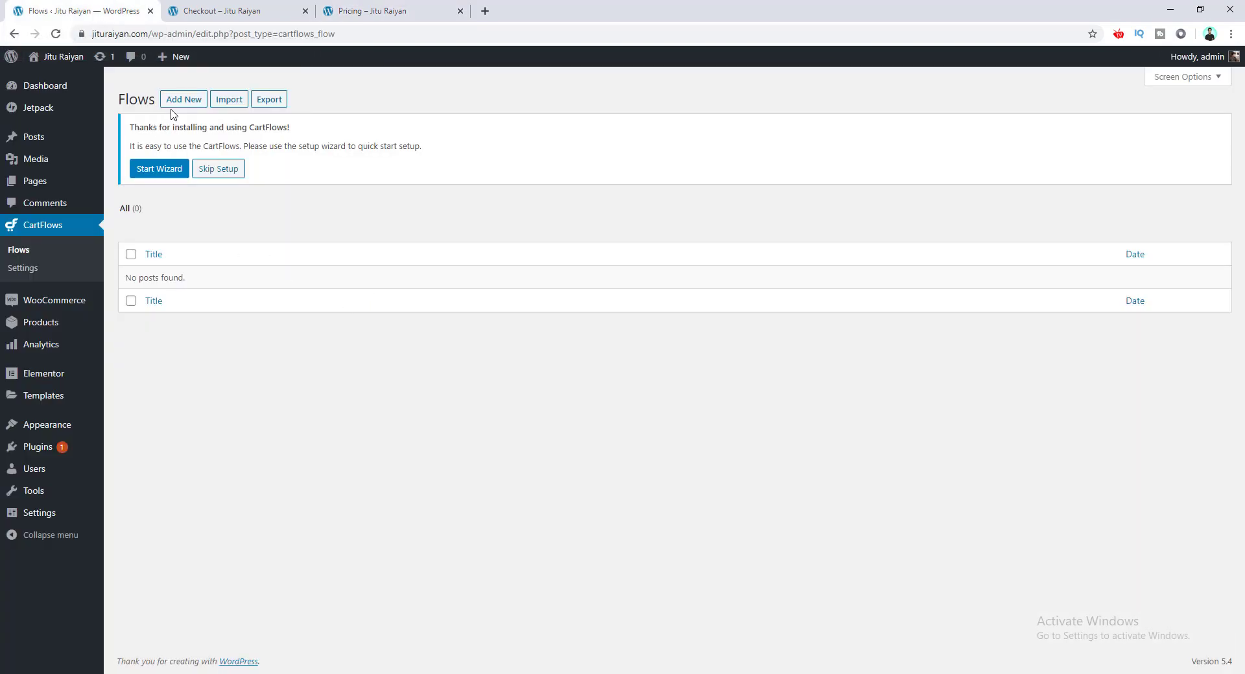
left_click(174, 101)
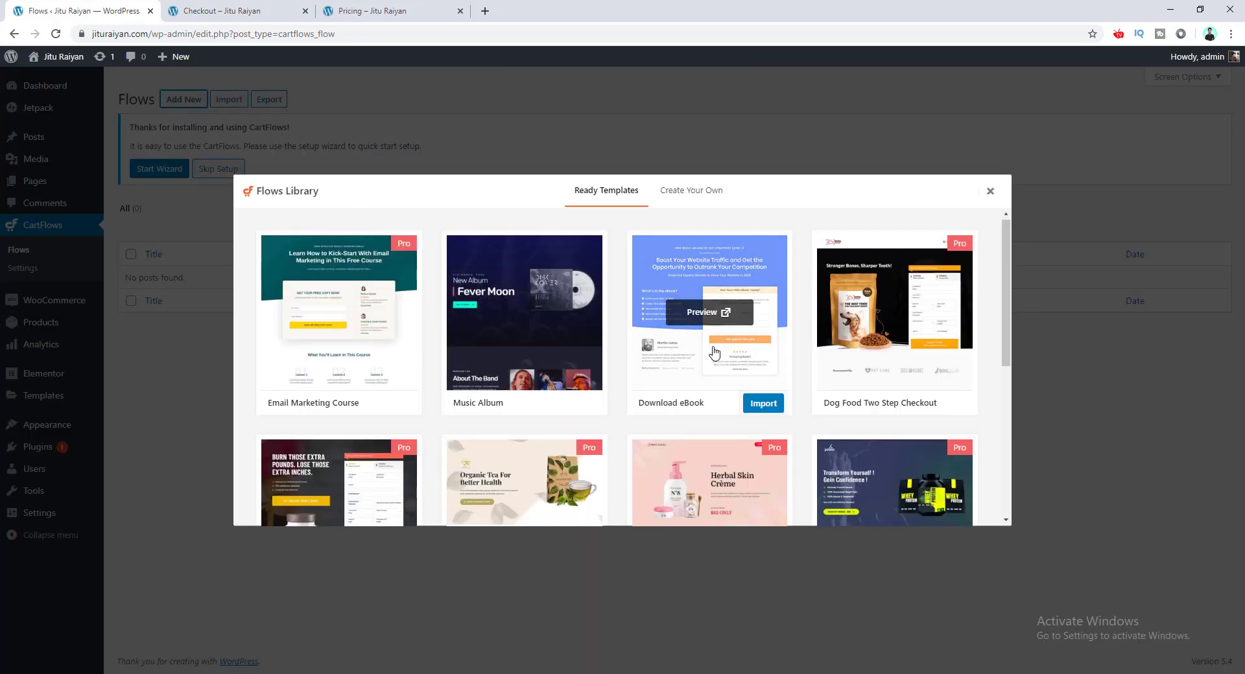
scroll(713, 357, "down", 5)
scroll(681, 506, "up", 5)
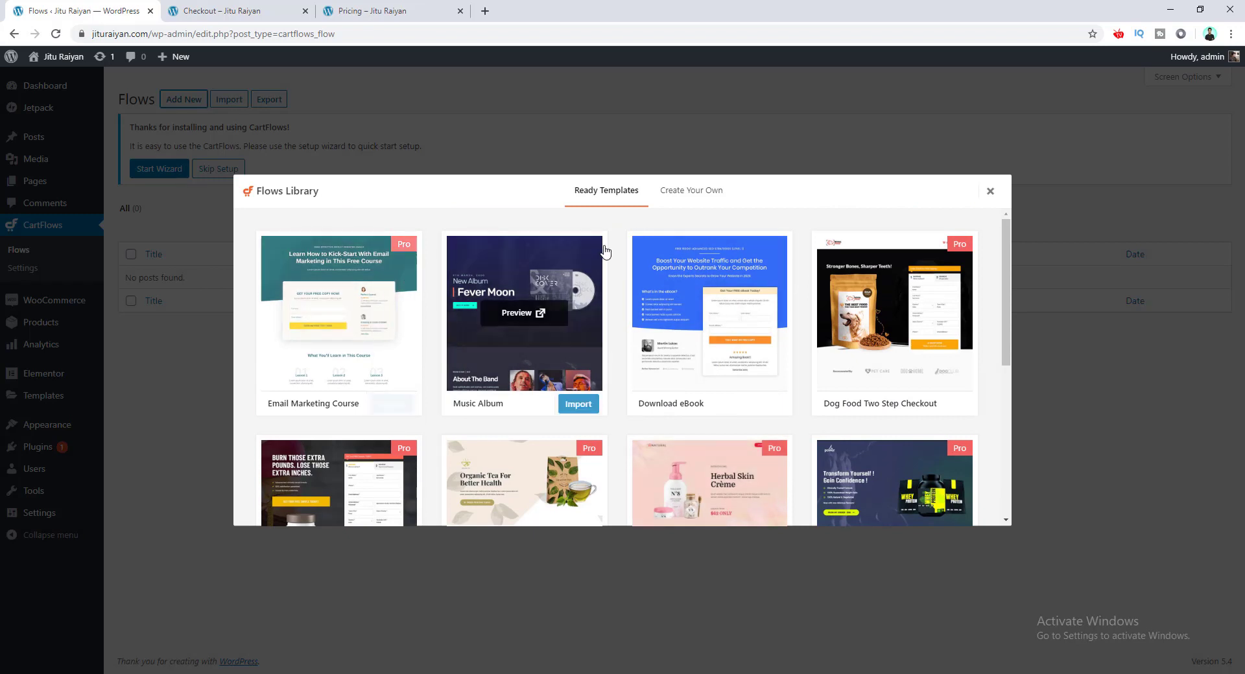
left_click(693, 195)
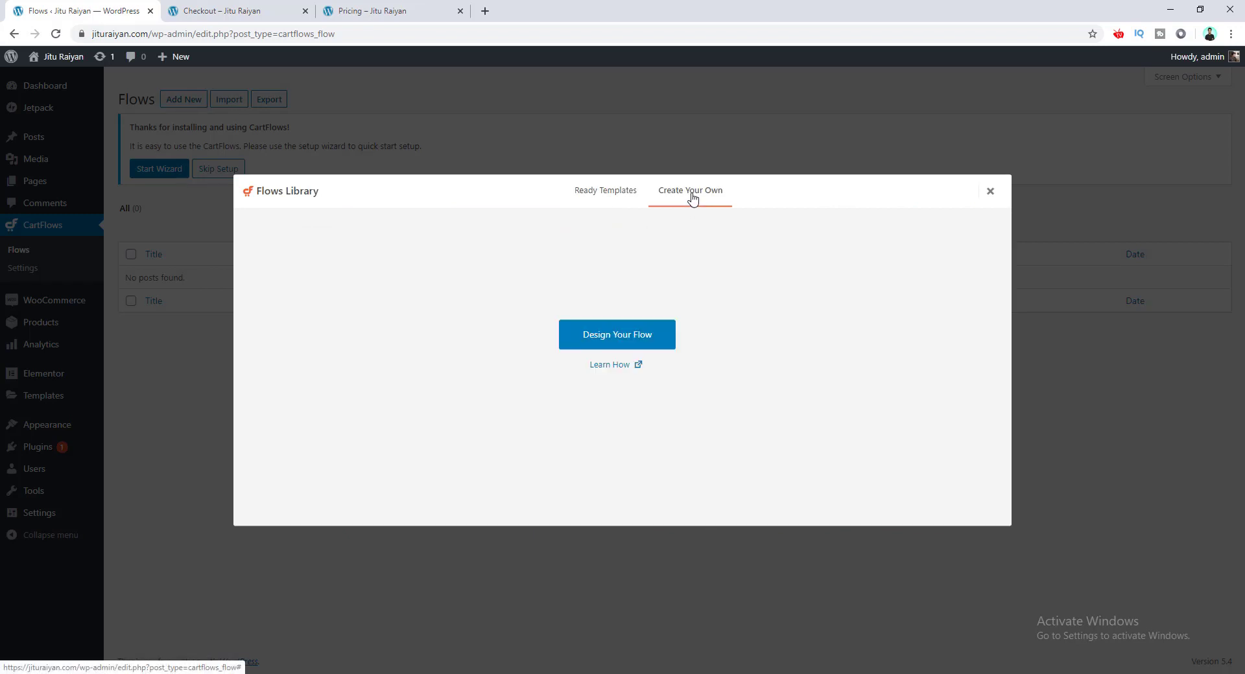
left_click(650, 340)
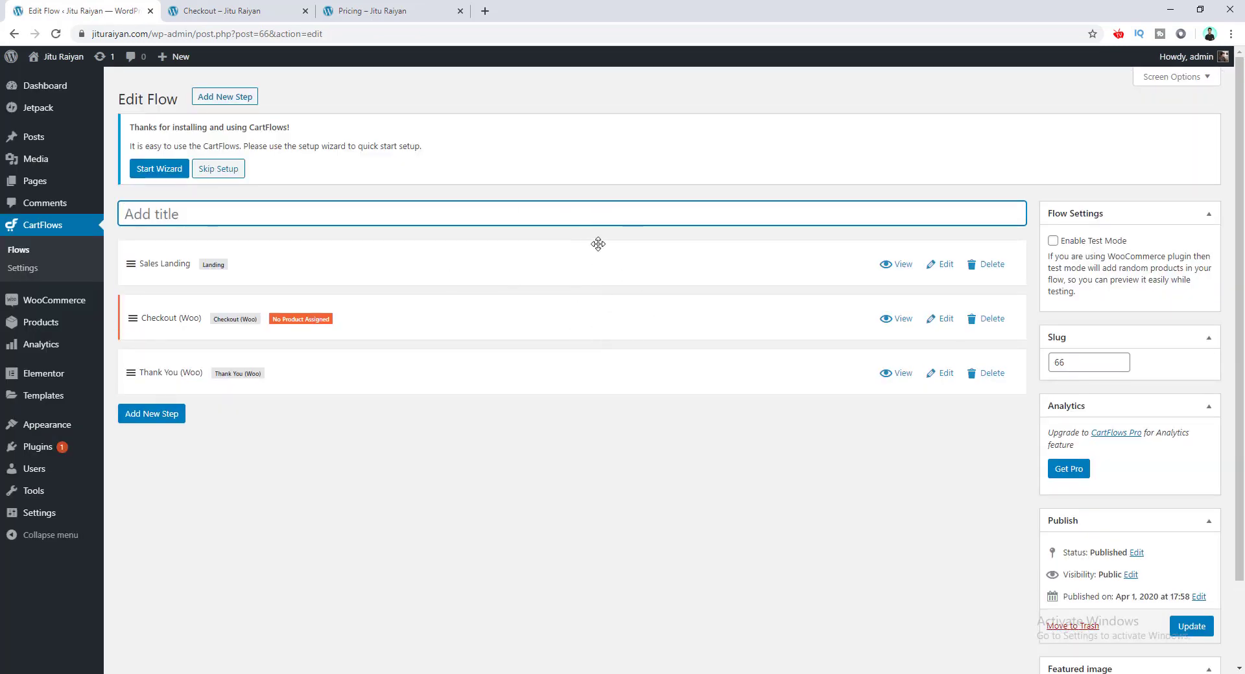
- Move Thank You above Checkout, then delete the Sales Landing and Thank You steps
left_click(563, 278)
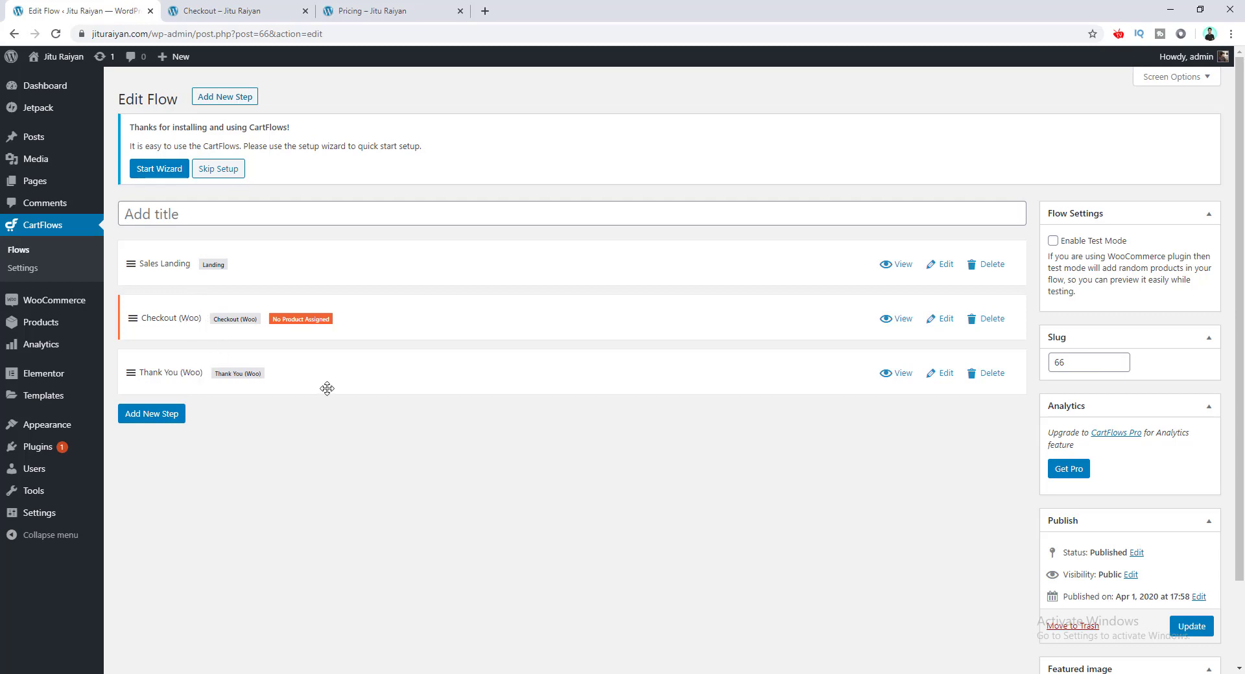
left_click_drag(360, 380, 353, 317)
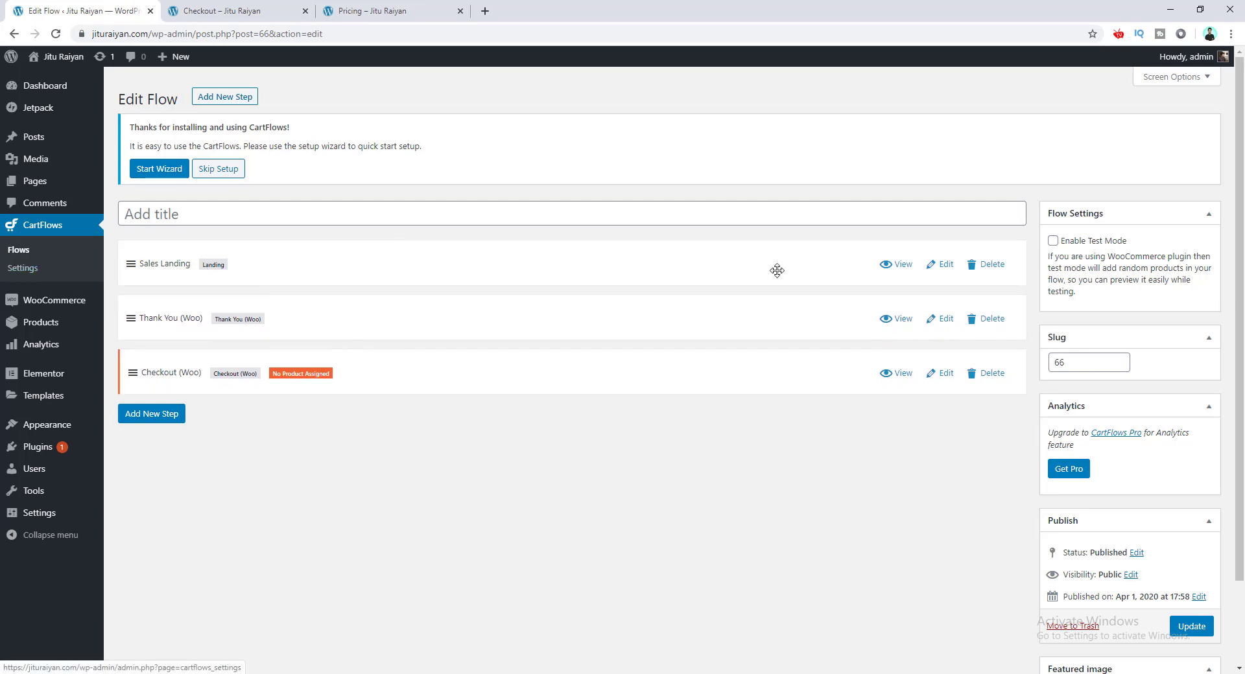
left_click(992, 266)
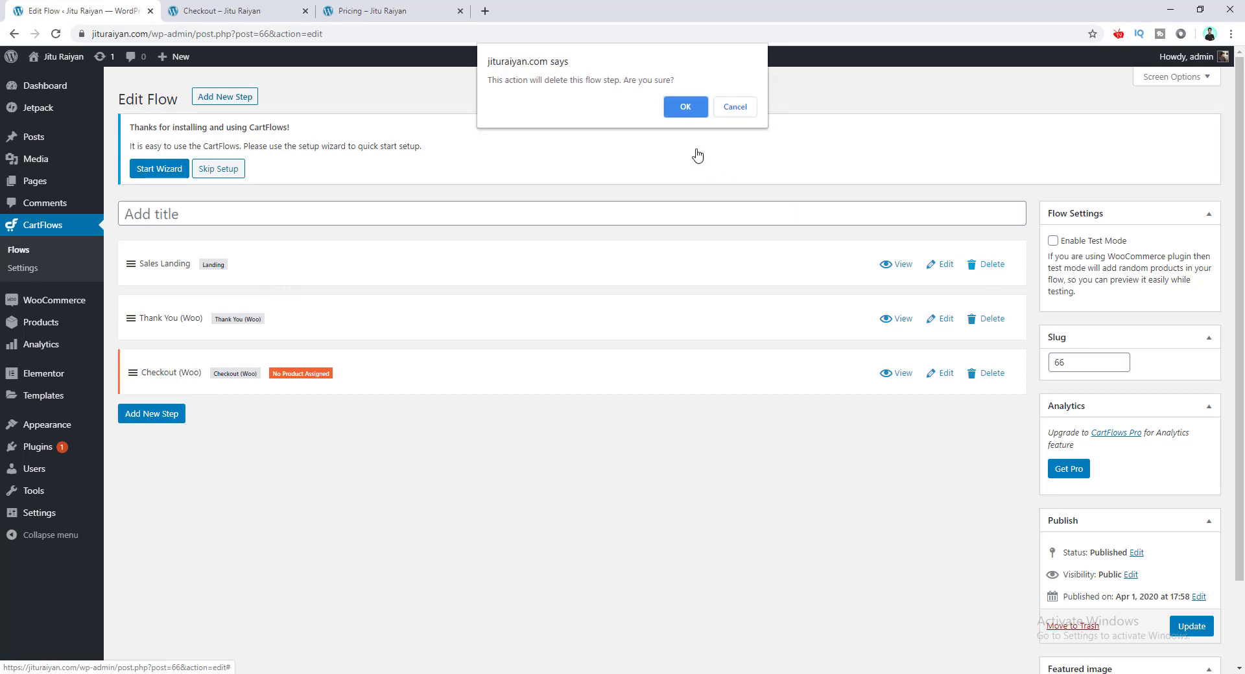
left_click(682, 107)
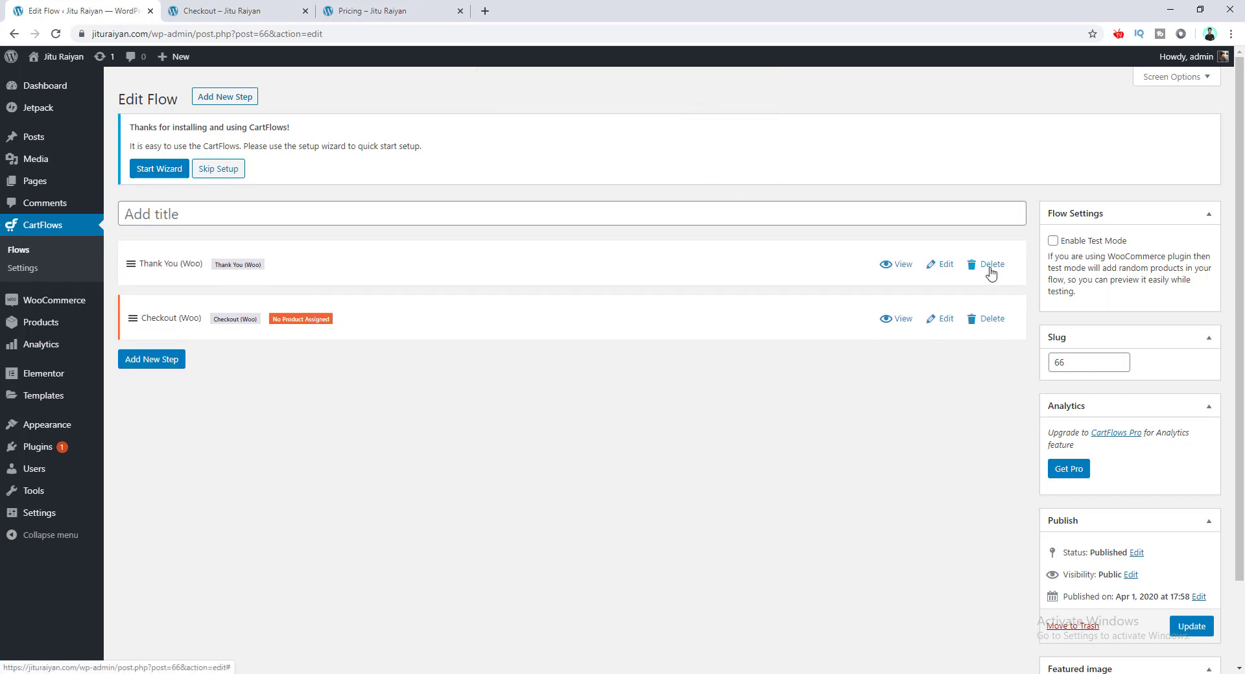
left_click(987, 266)
left_click(688, 110)
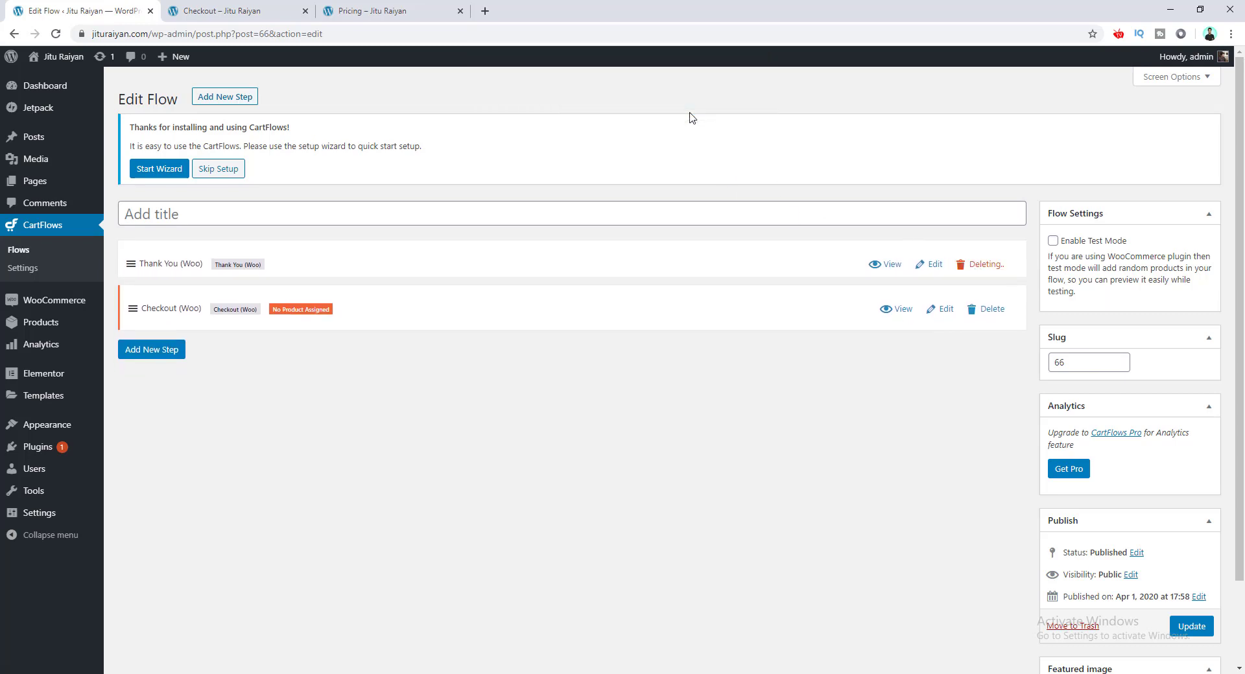
- Title the flow 'Basic to Checkout' and save it
left_click(405, 6)
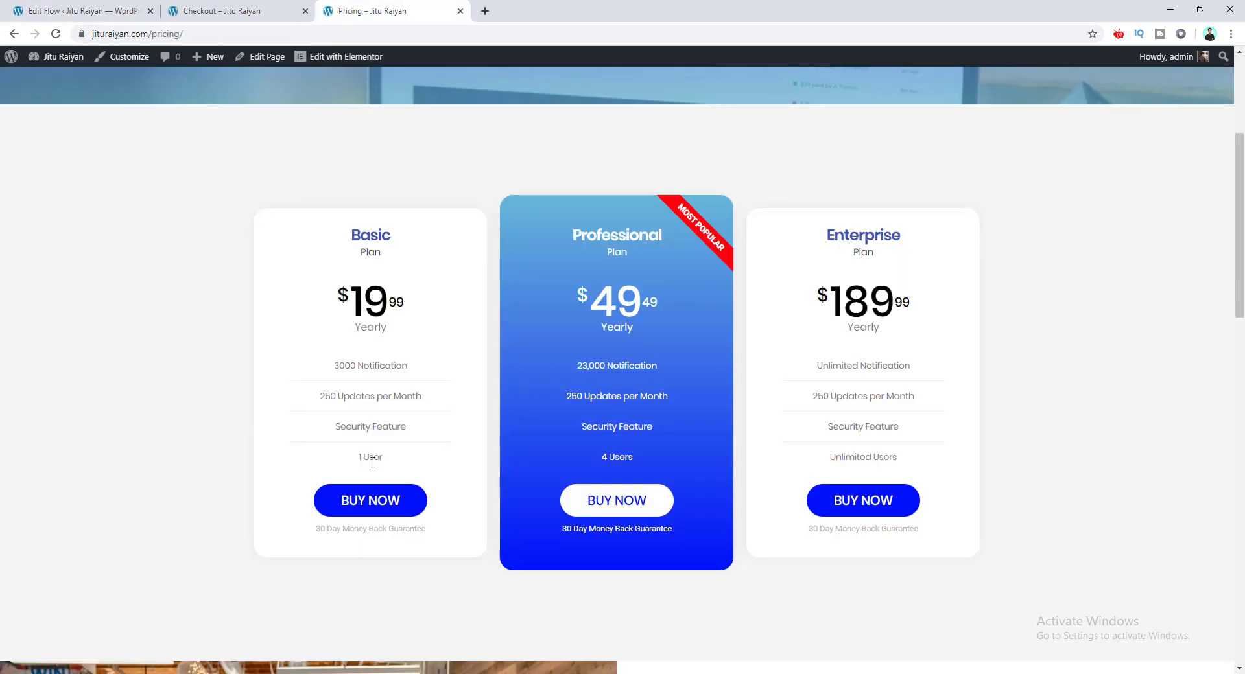
left_click(81, 11)
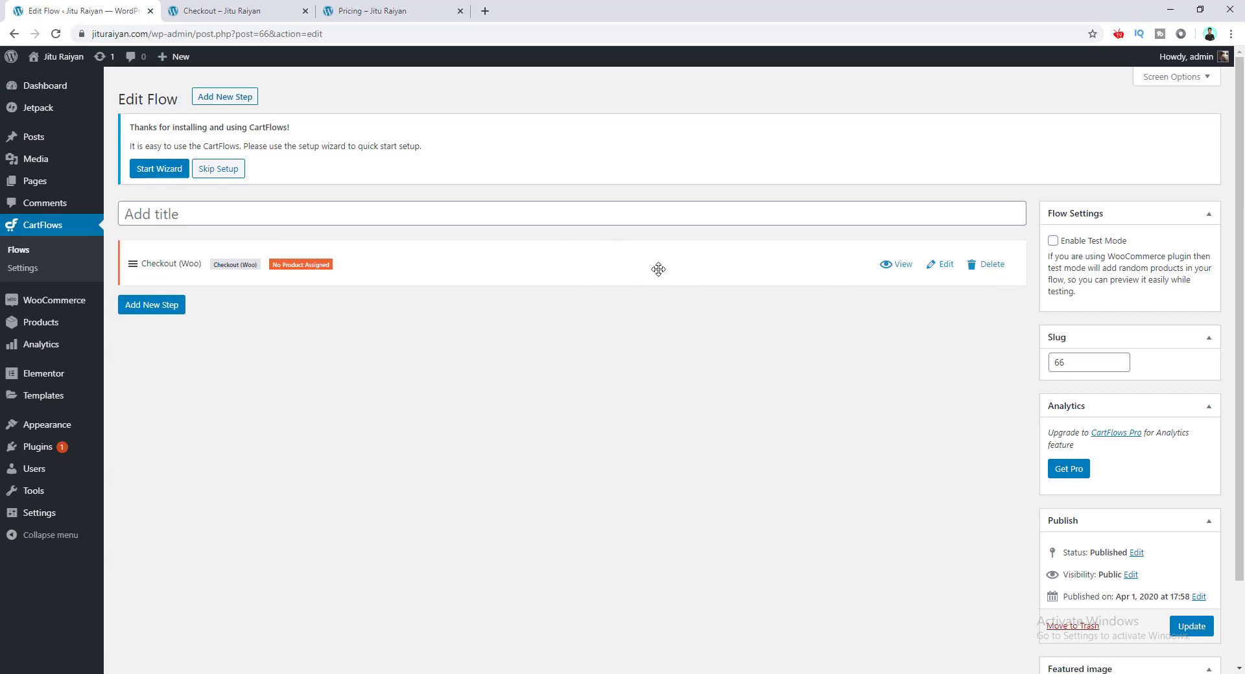
left_click(343, 218)
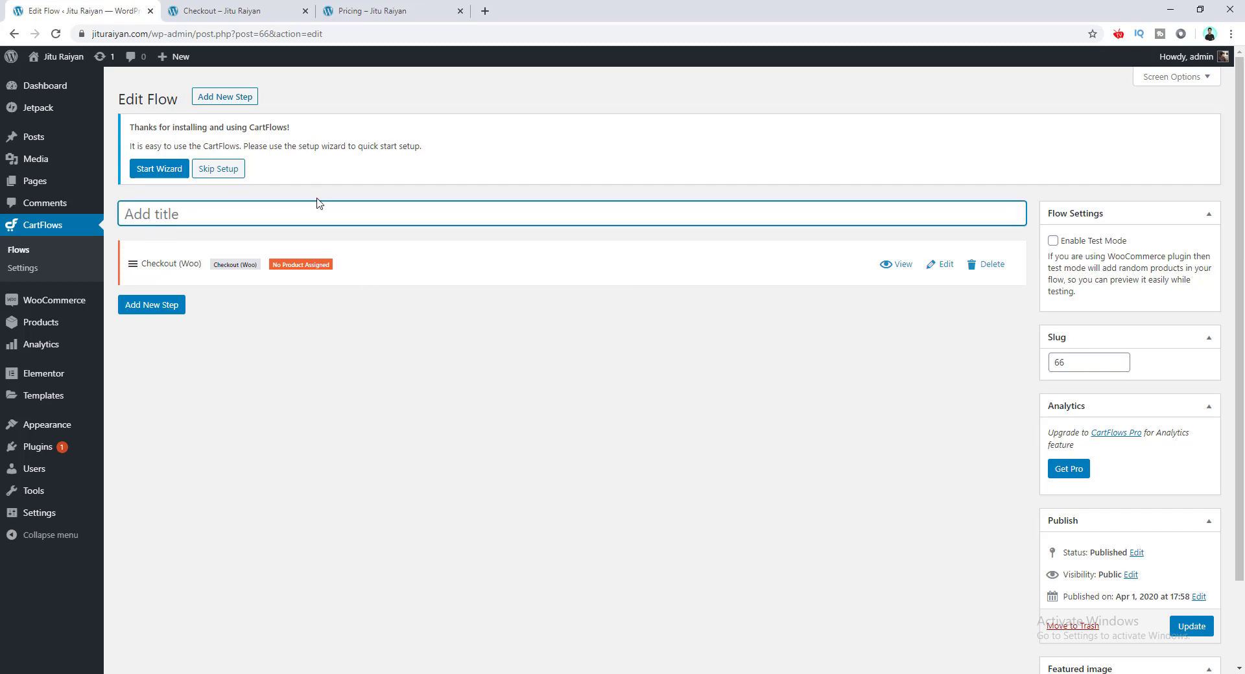
type("Basic to Checkout")
left_click(1195, 629)
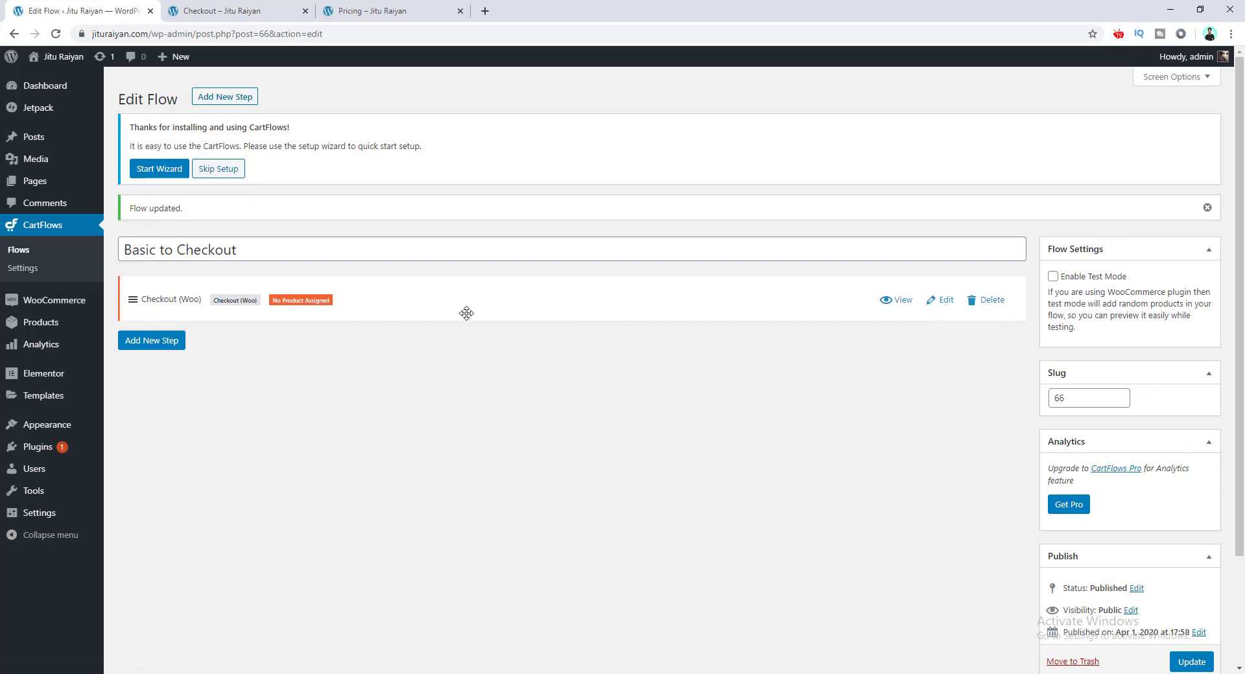
- Assign the SEO Improvement Tool - Basic product to the checkout step
left_click(947, 304)
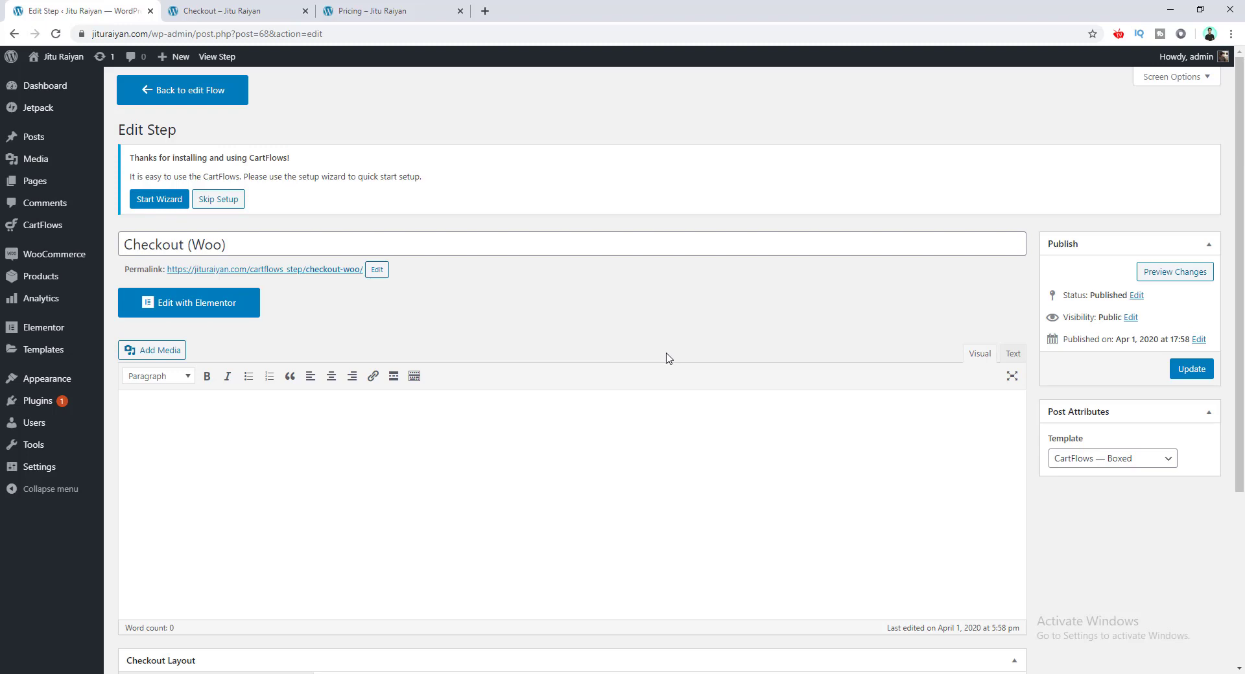
scroll(667, 358, "down", 4)
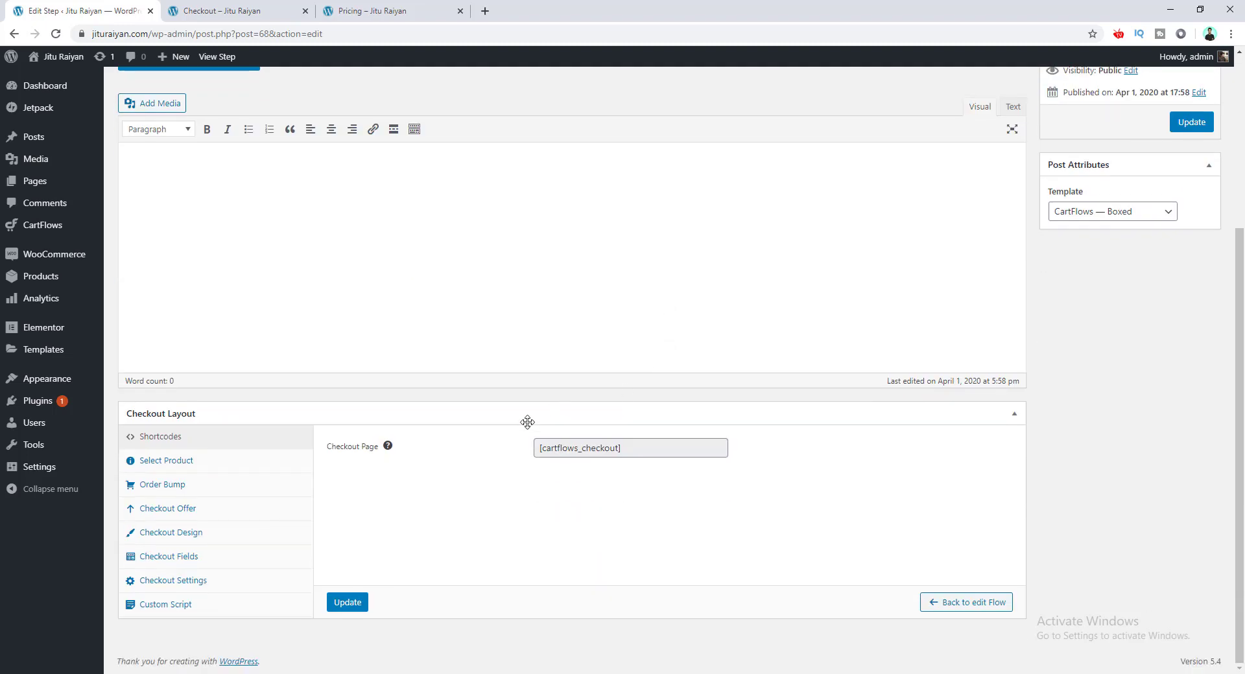
left_click(249, 468)
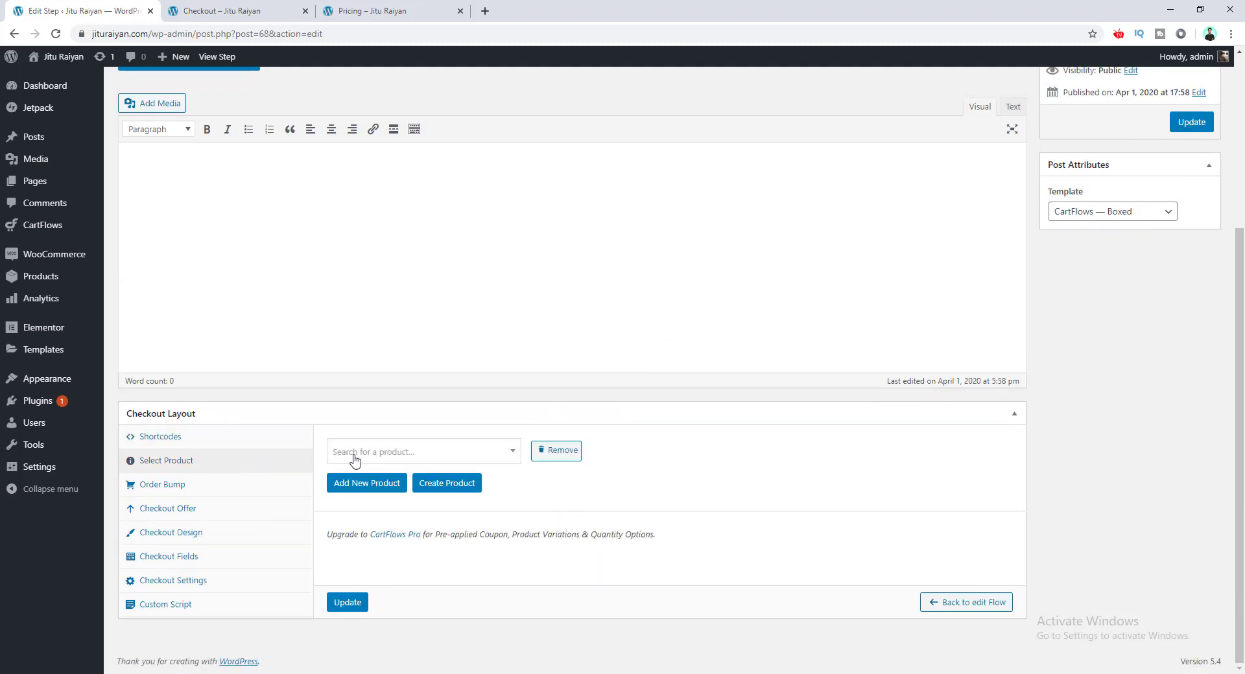
left_click(402, 455)
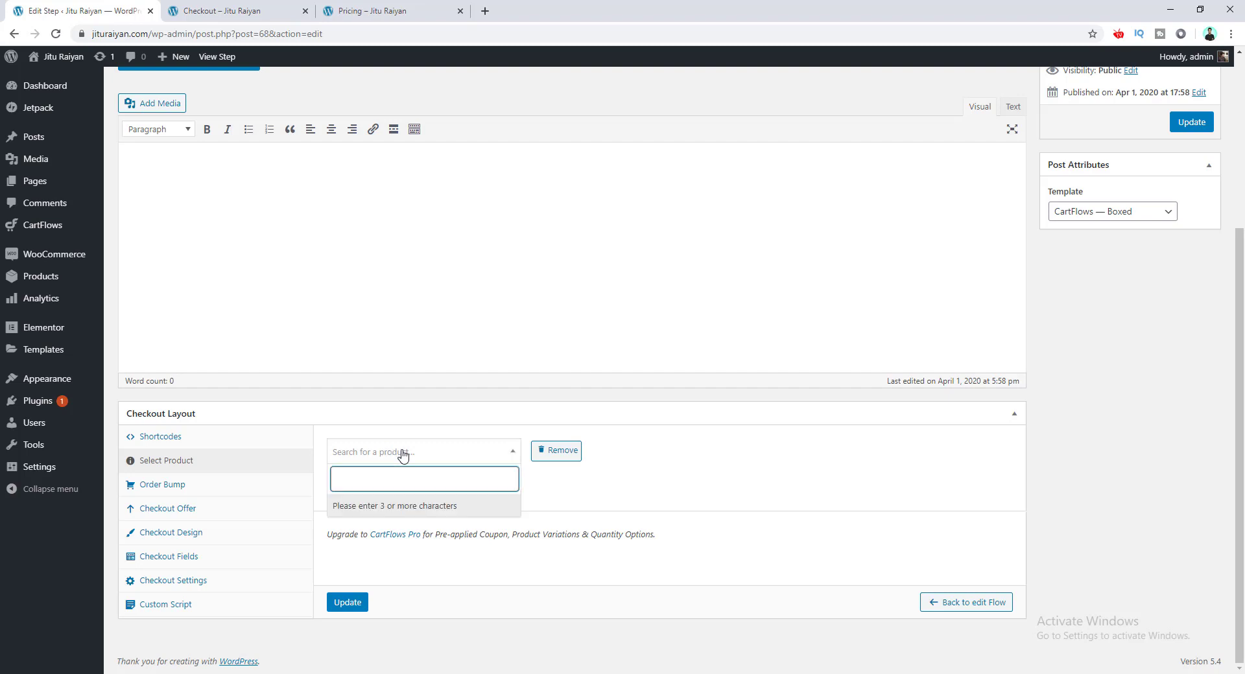
type("basic")
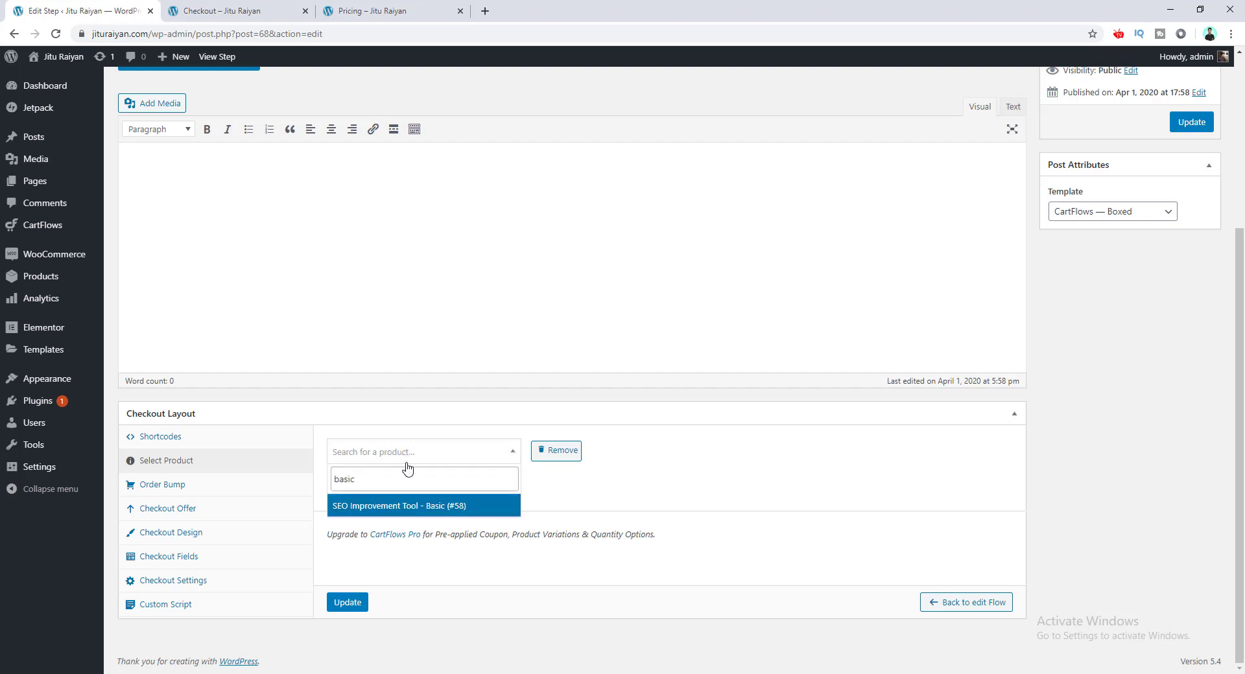
left_click(421, 507)
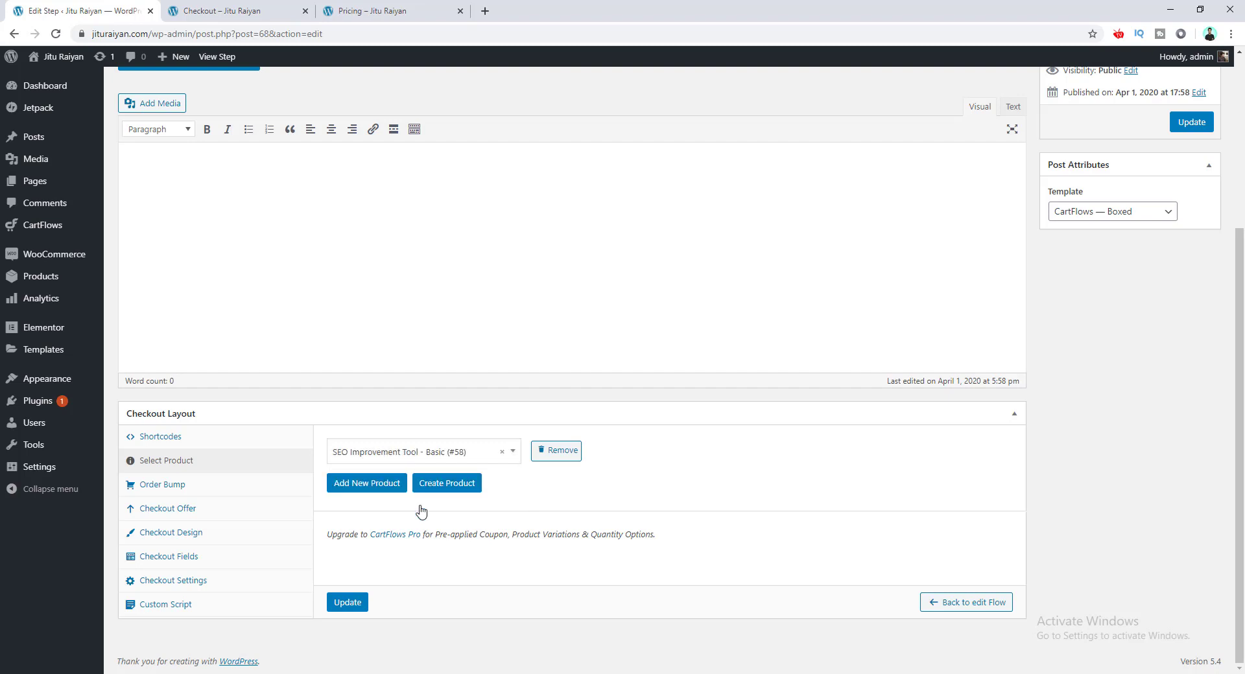
scroll(676, 550, "up", 1)
scroll(516, 419, "up", 3)
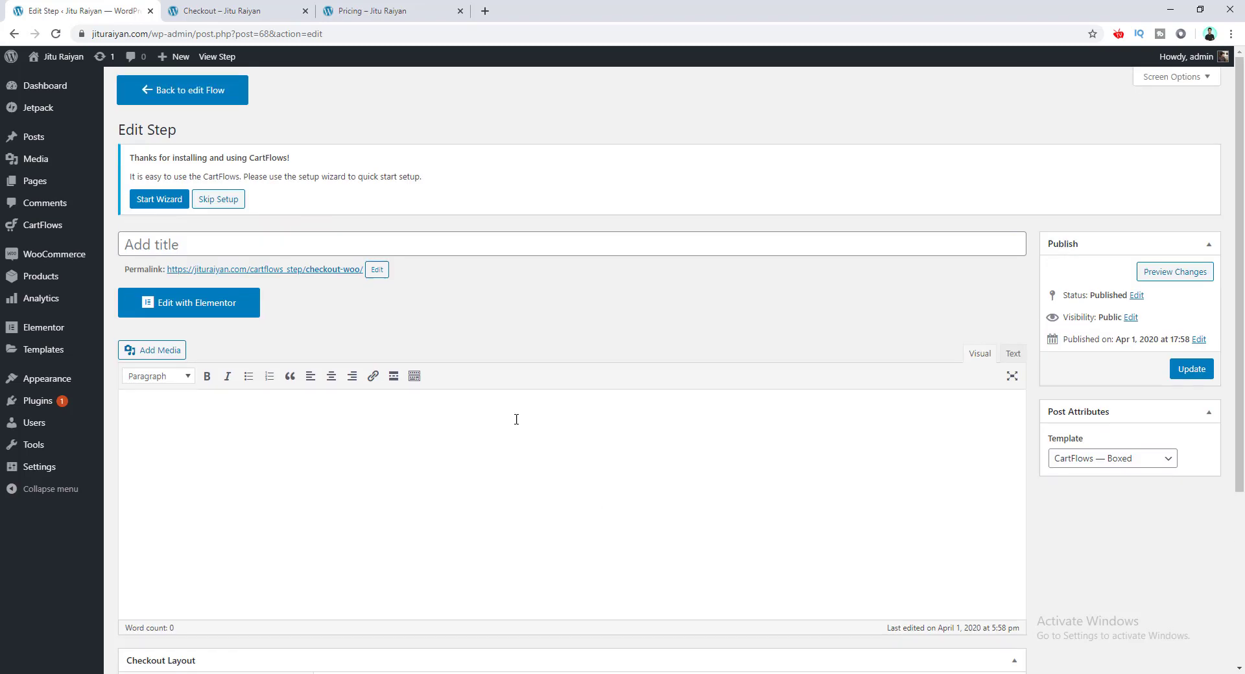
- Rename the checkout step 'Basic' with slug 'basic' and save it
left_click(294, 245)
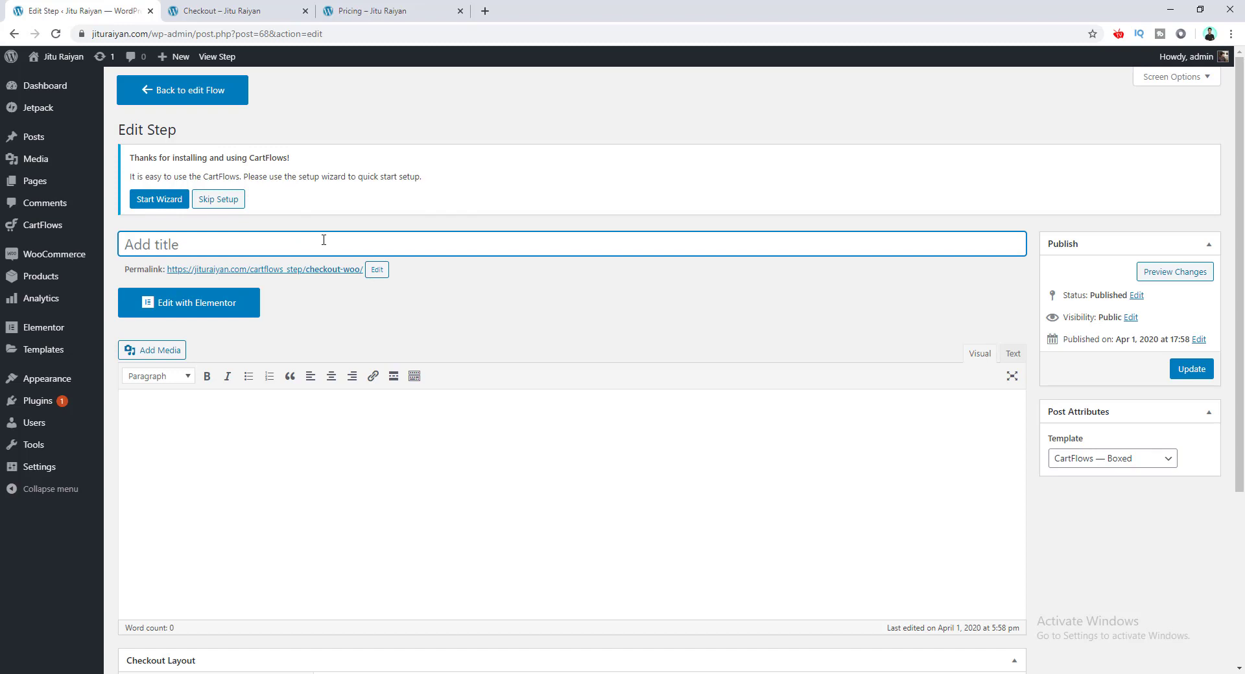
type("Basic")
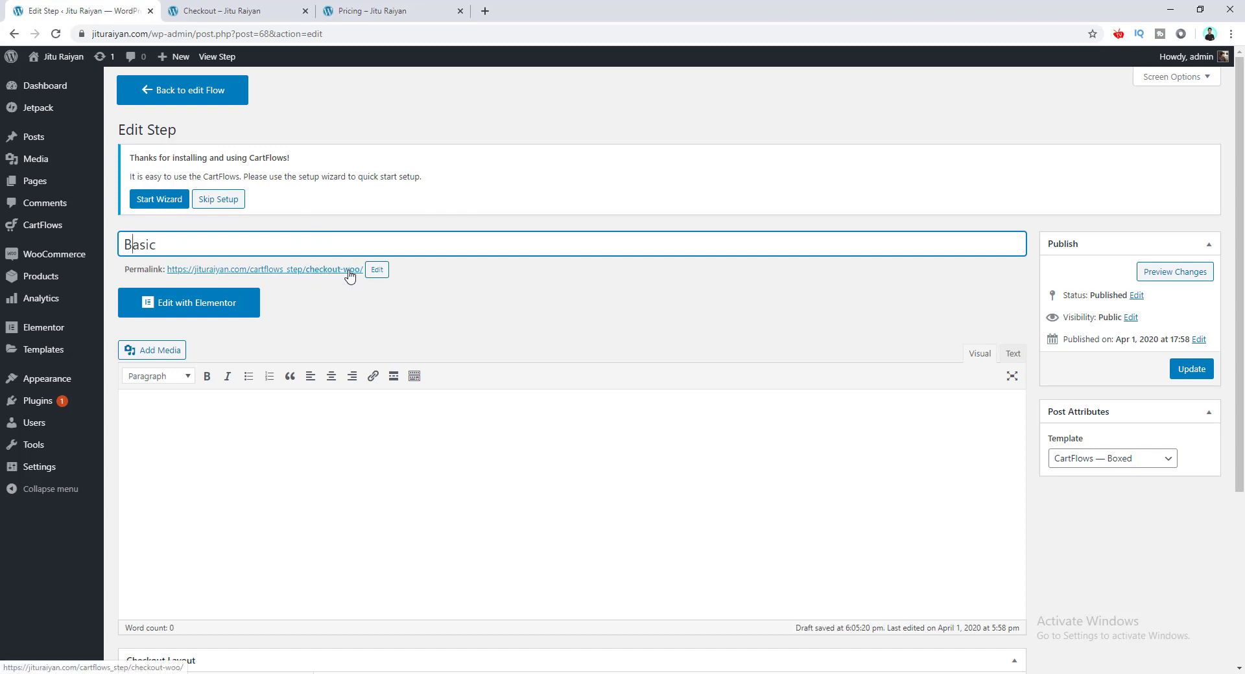
left_click(375, 270)
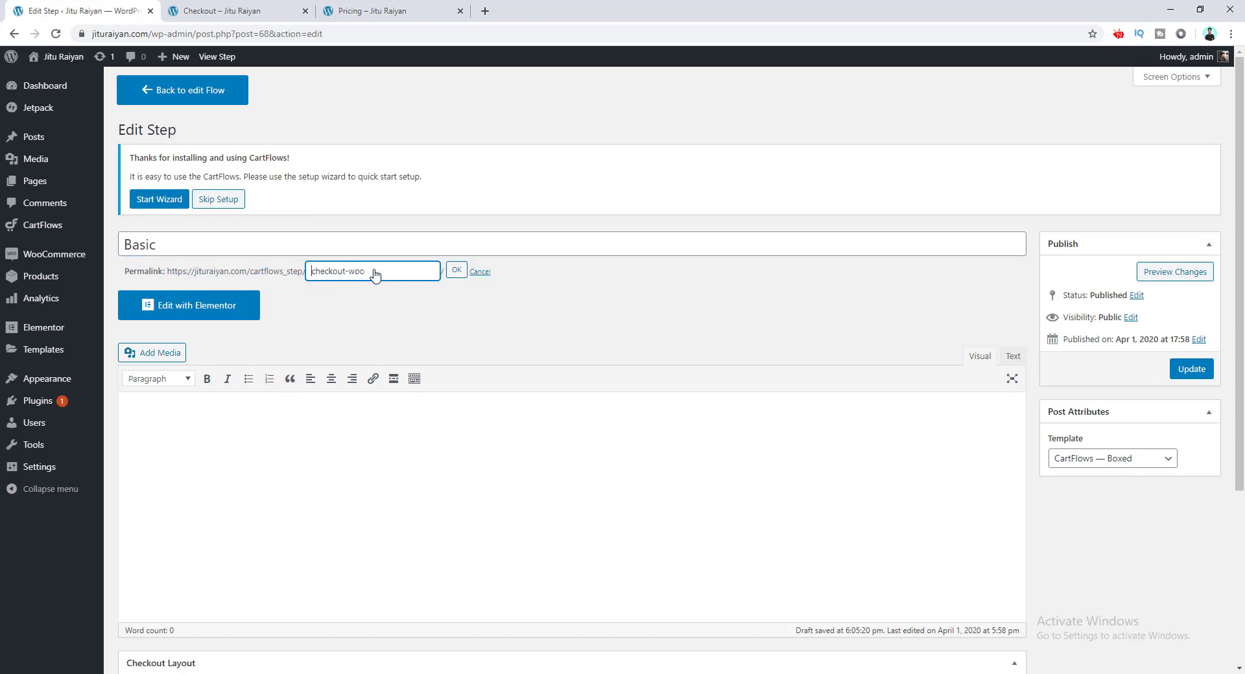
key("ctrl+a")
type("basic")
left_click(1191, 369)
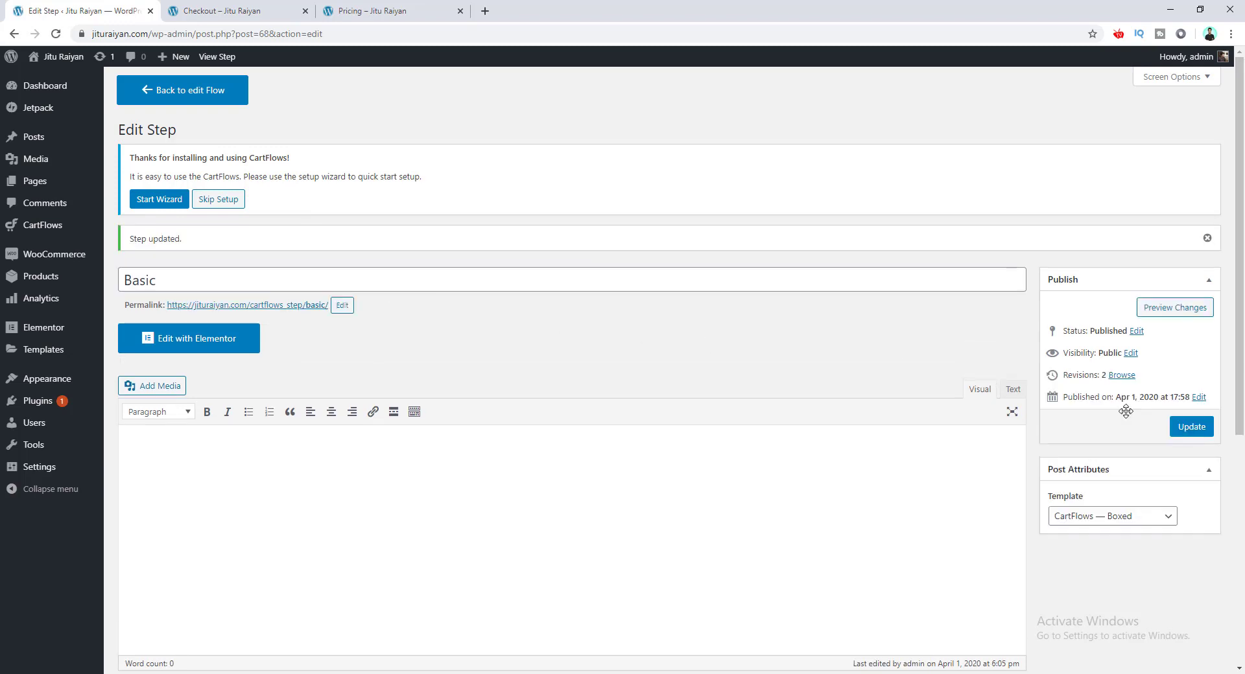
scroll(798, 518, "down", 4)
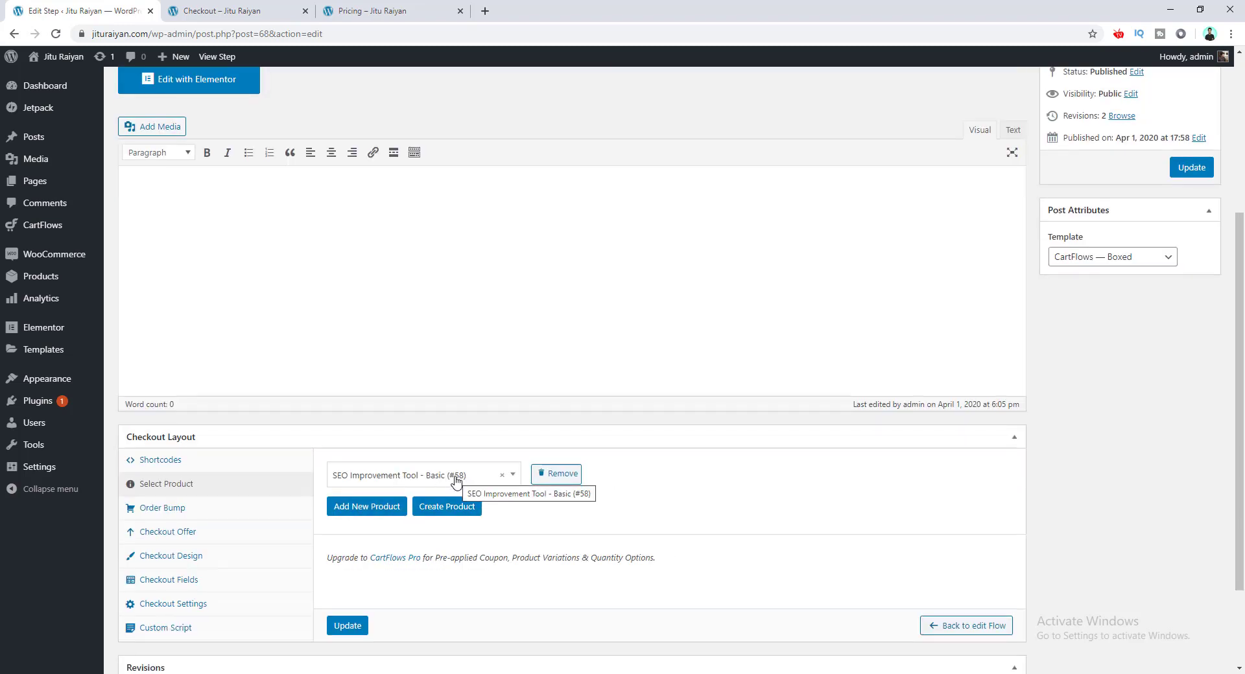
scroll(667, 493, "up", 2)
scroll(802, 523, "down", 1)
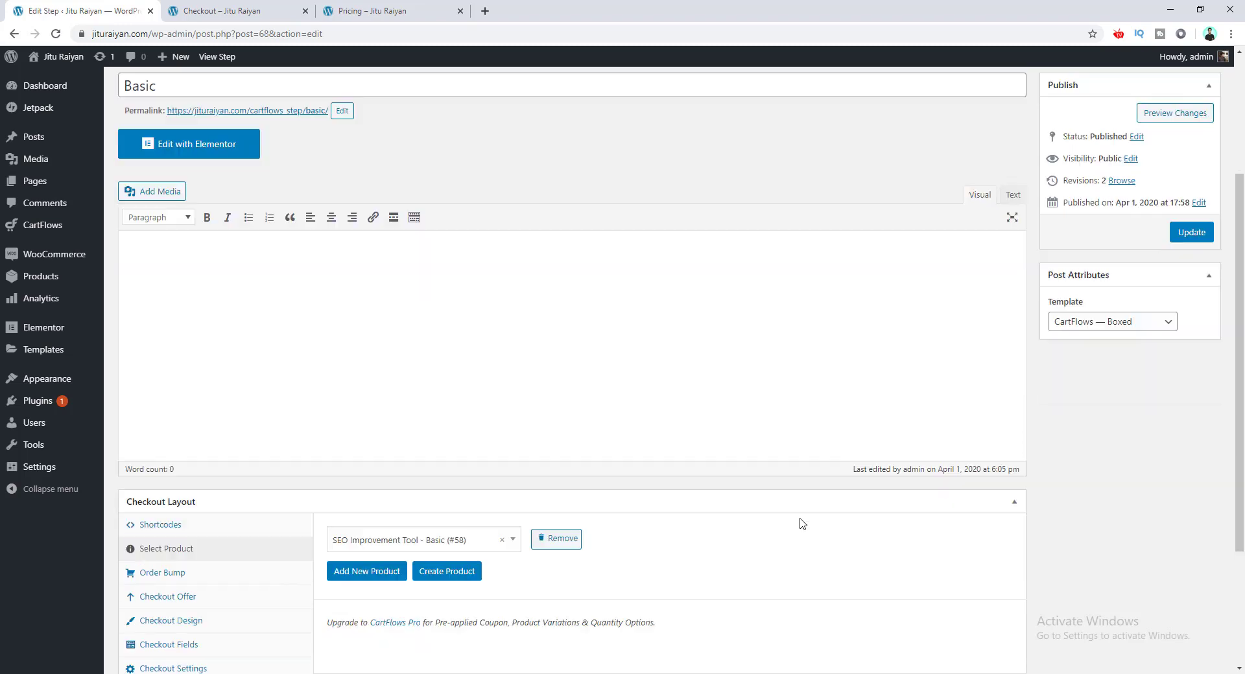
scroll(667, 496, "up", 2)
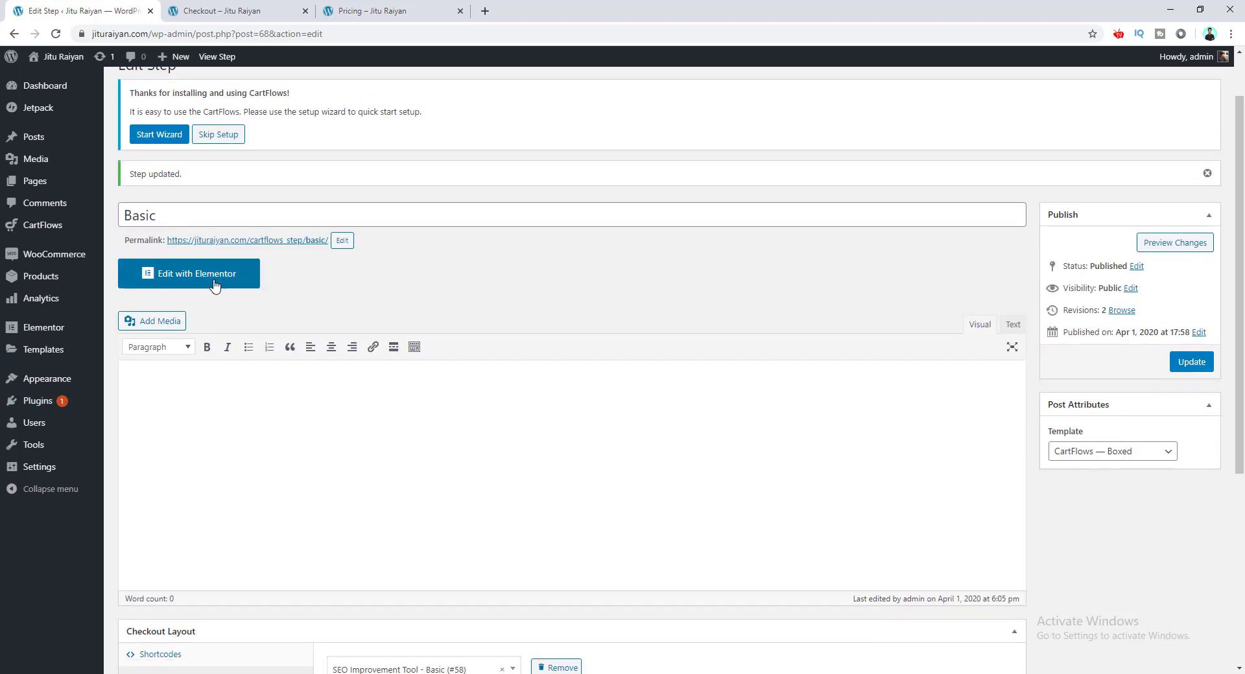
- Copy the [cartflows_checkout] shortcode and switch to the Basic step in Elementor
left_click(245, 283)
left_click(235, 284)
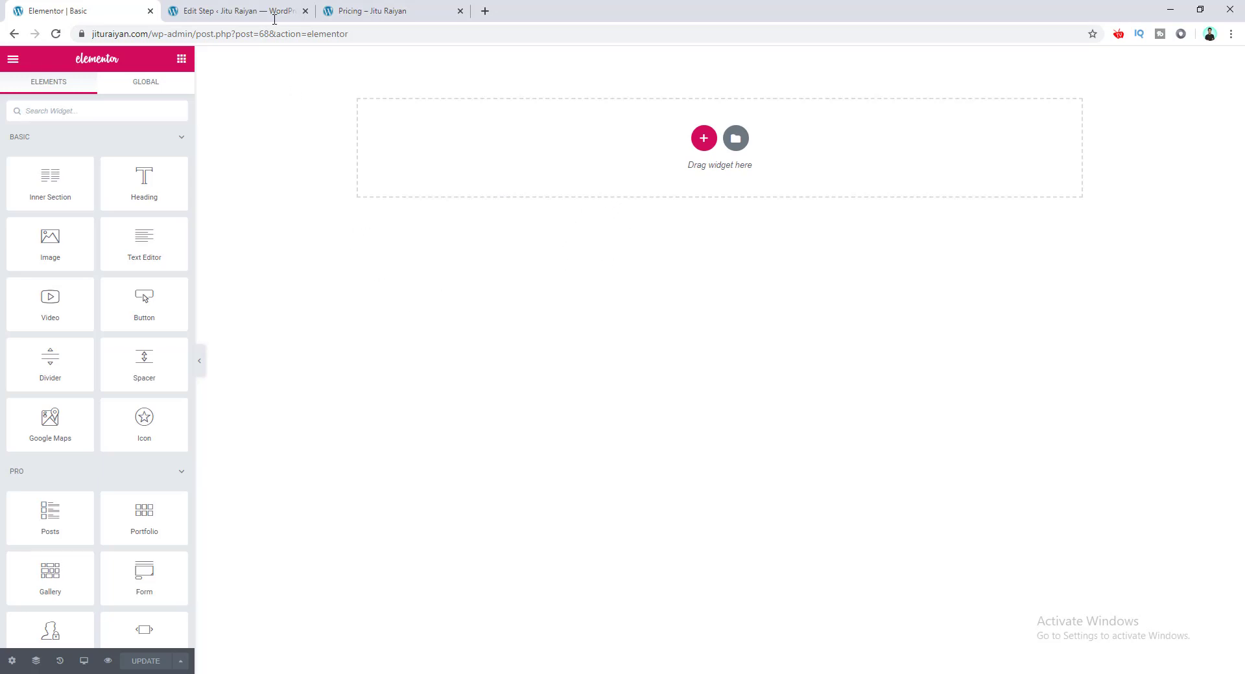
left_click(242, 9)
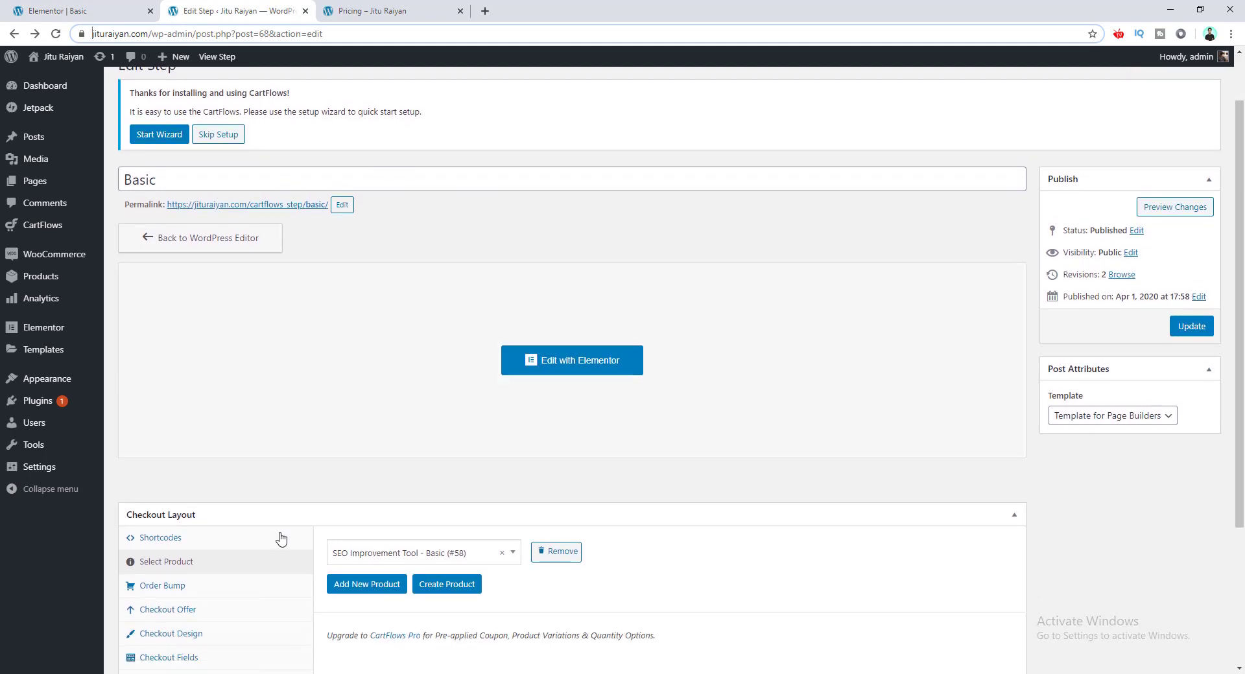
left_click(281, 539)
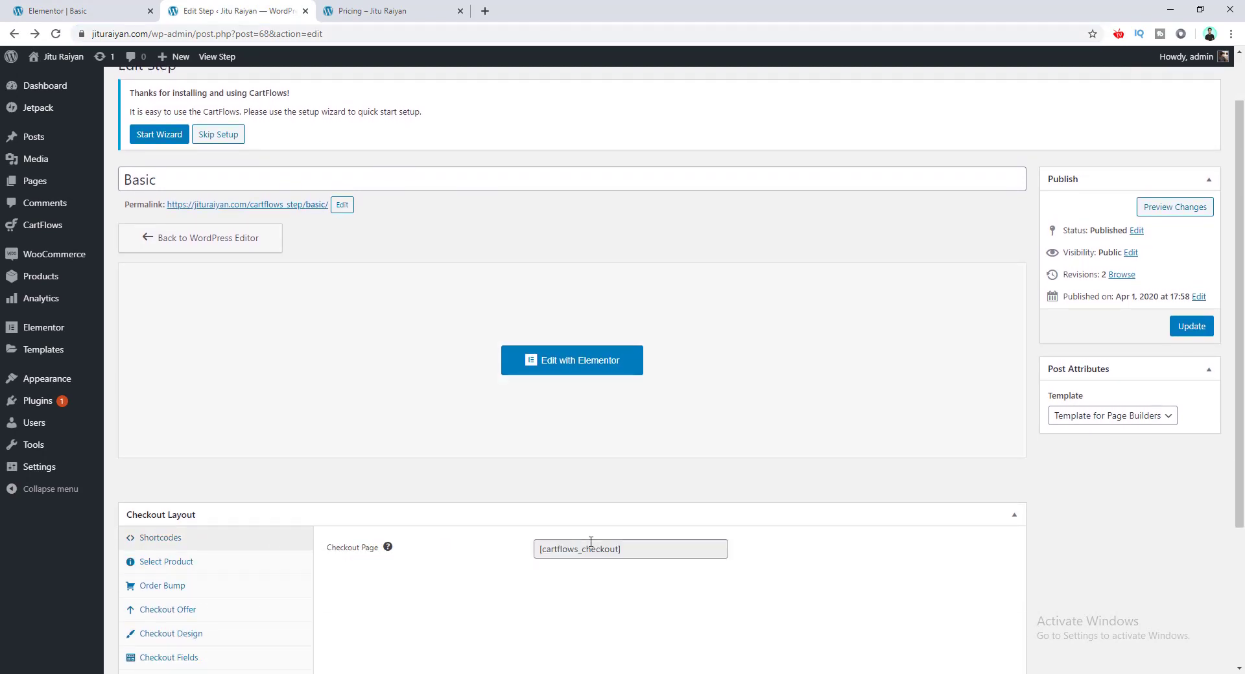
left_click(635, 547)
key("ctrl+c")
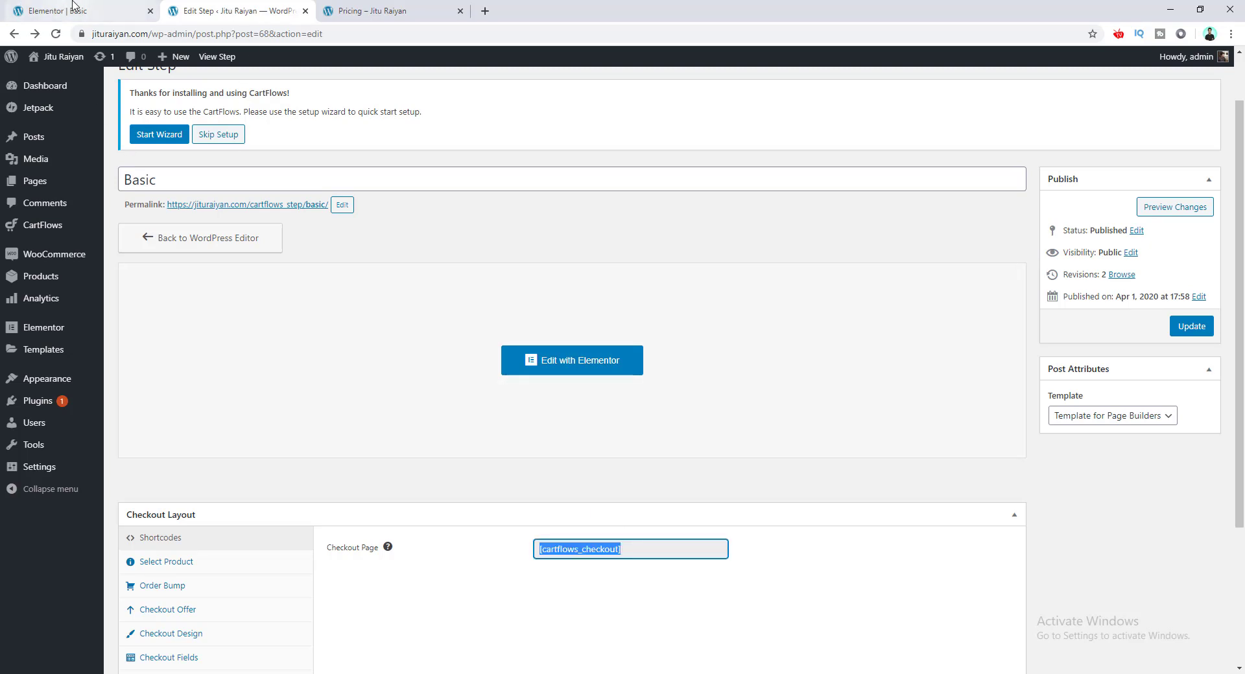
left_click(73, 6)
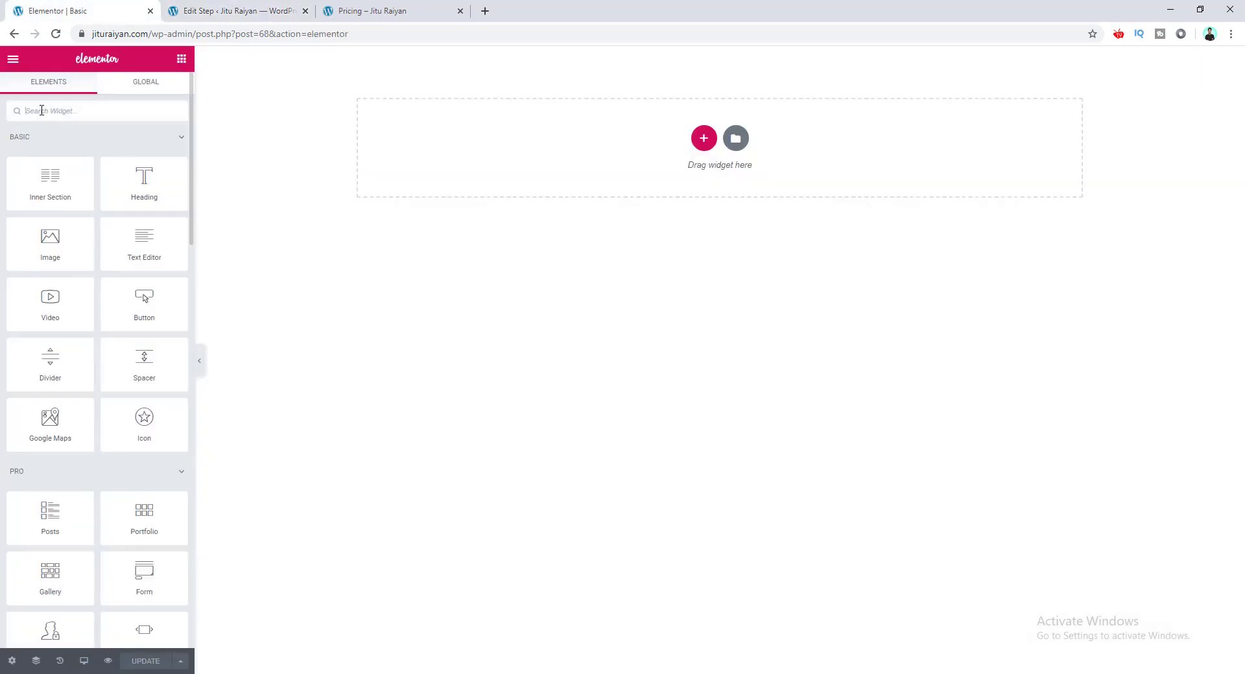
- Add a Shortcode widget containing [cartflows_checkout] so the checkout form renders
type("short")
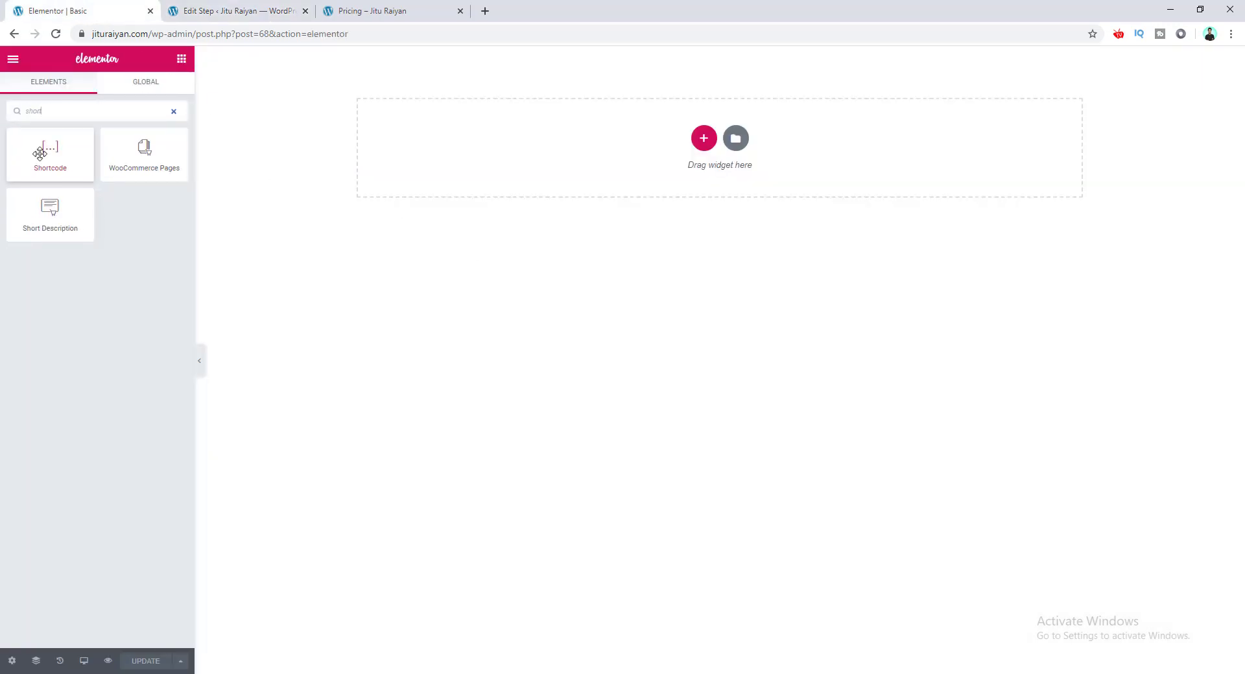
left_click_drag(50, 154, 584, 181)
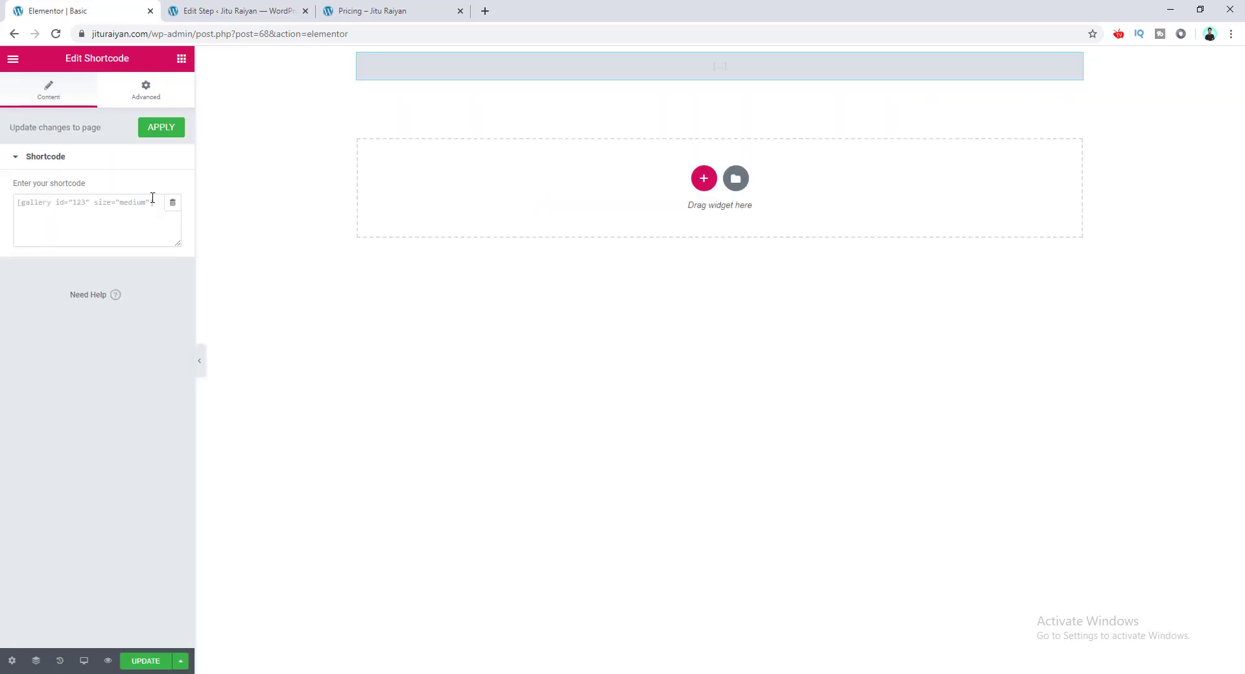
left_click(144, 202)
key("ctrl+v")
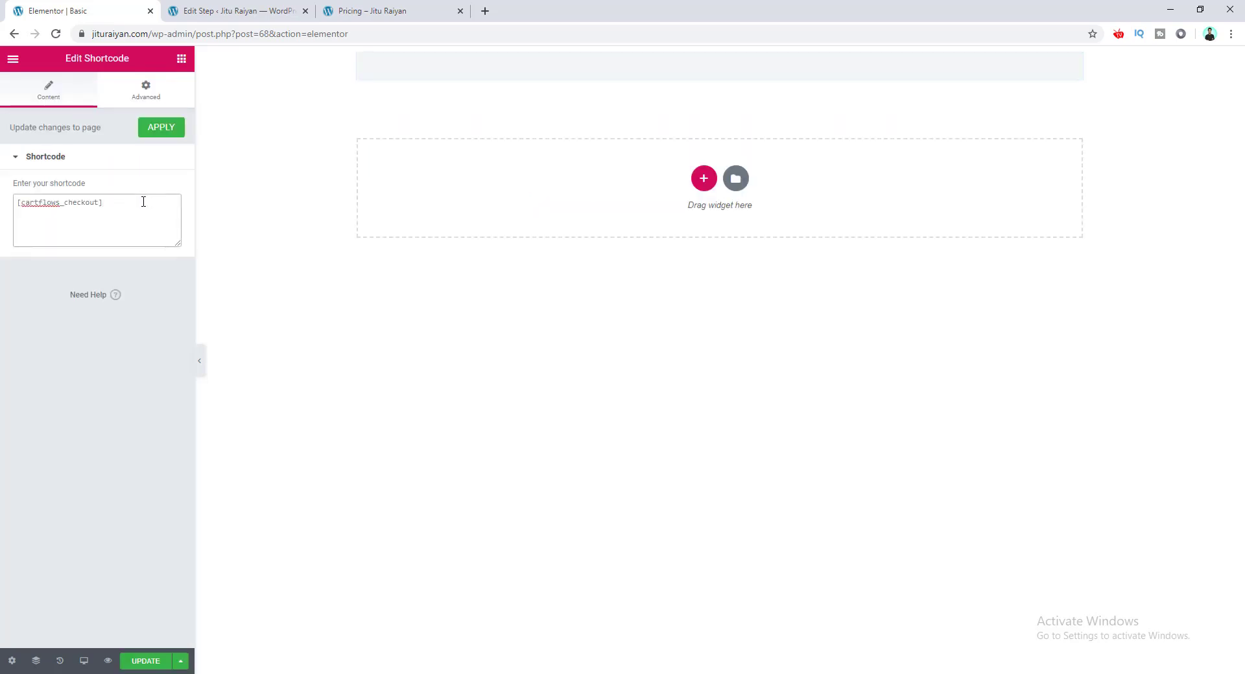
left_click(162, 127)
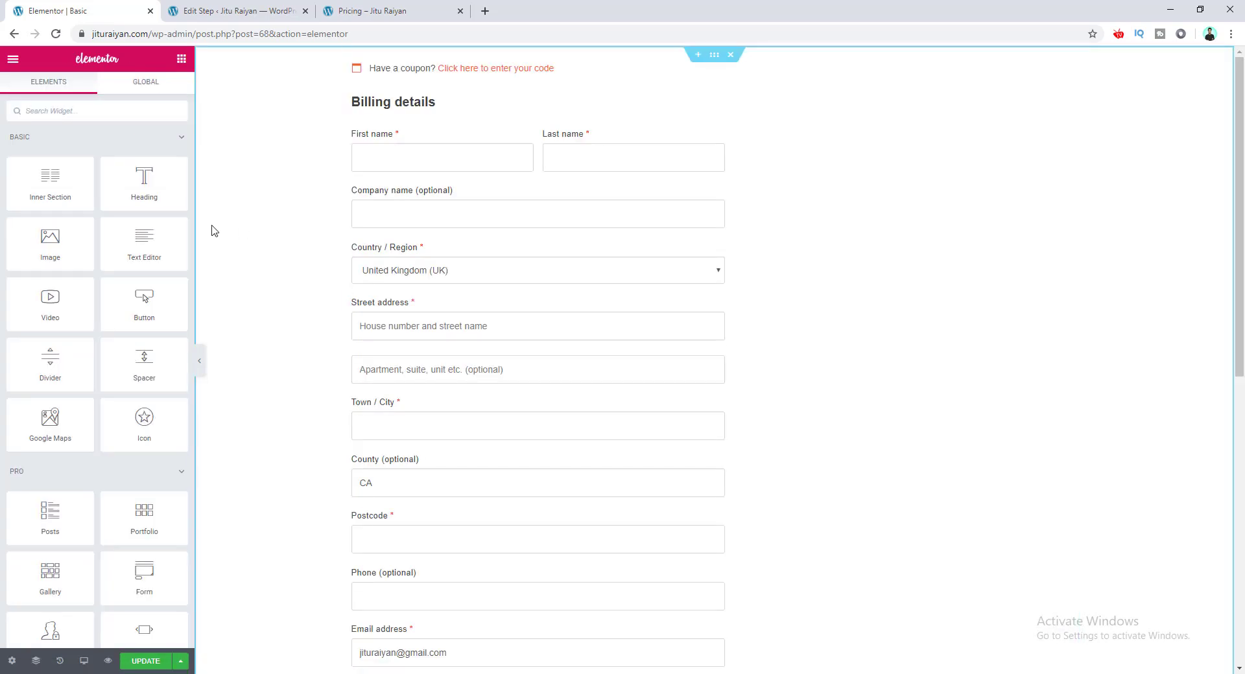
- Add an empty section above the checkout form and open the template library
scroll(467, 236, "down", 9)
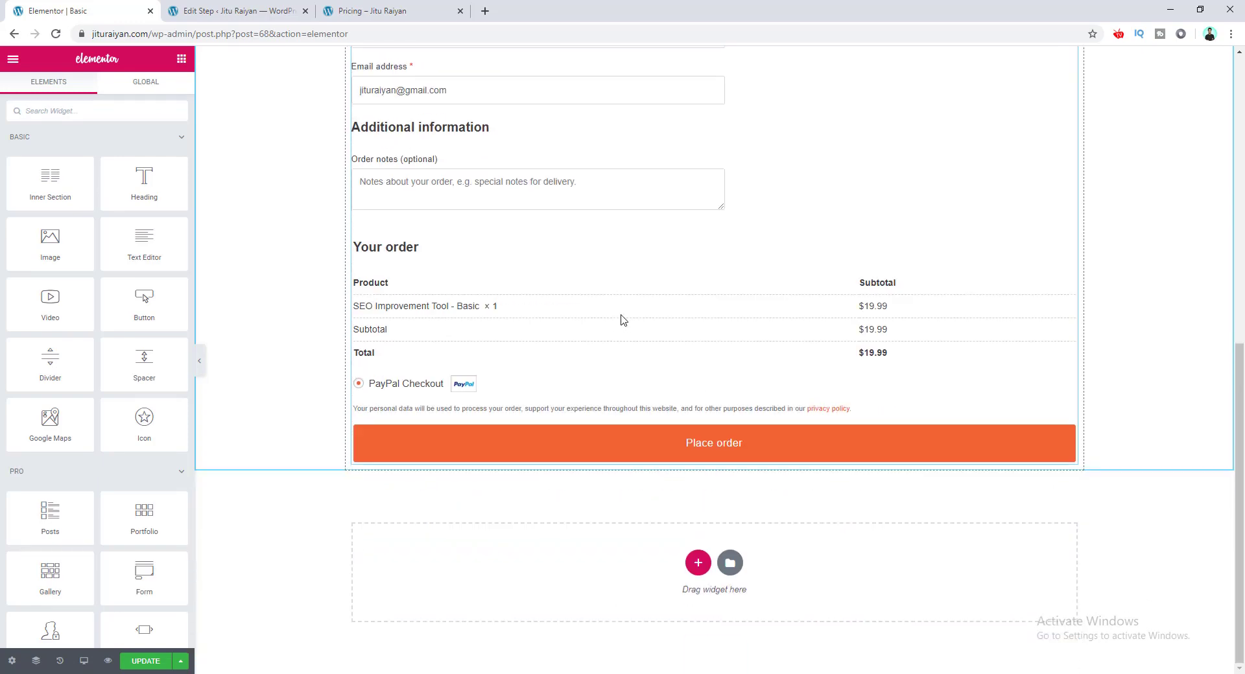
scroll(621, 319, "up", 9)
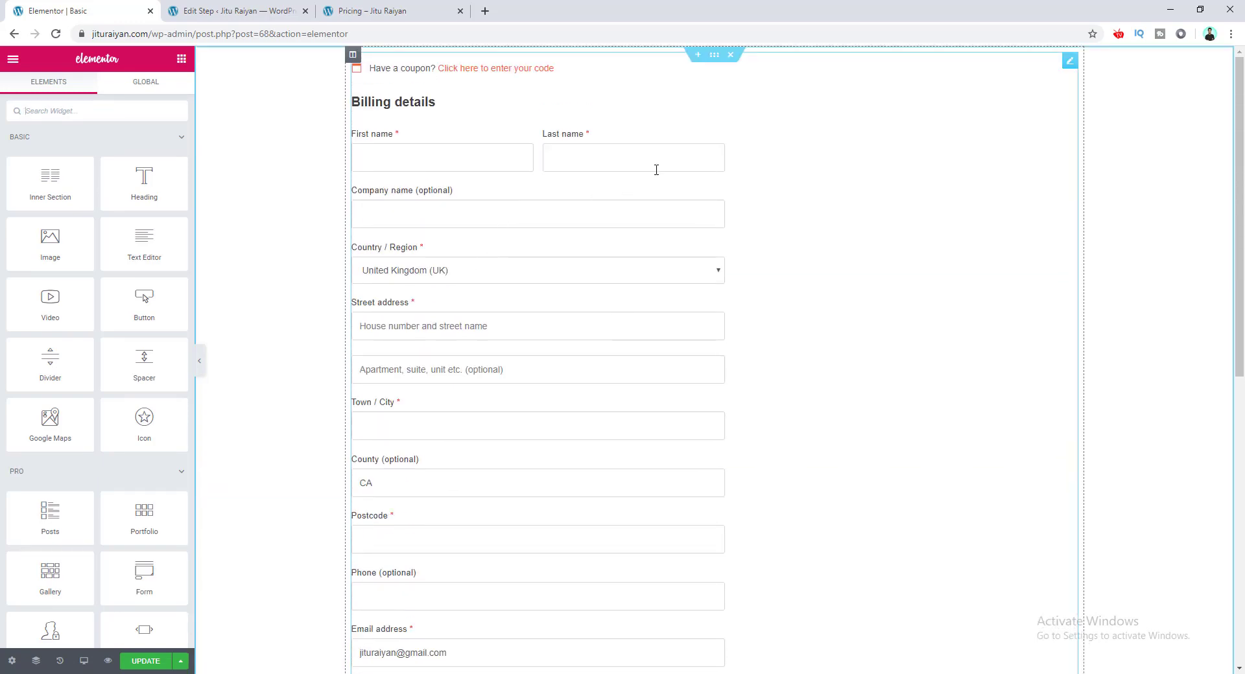
scroll(721, 298, "down", 6)
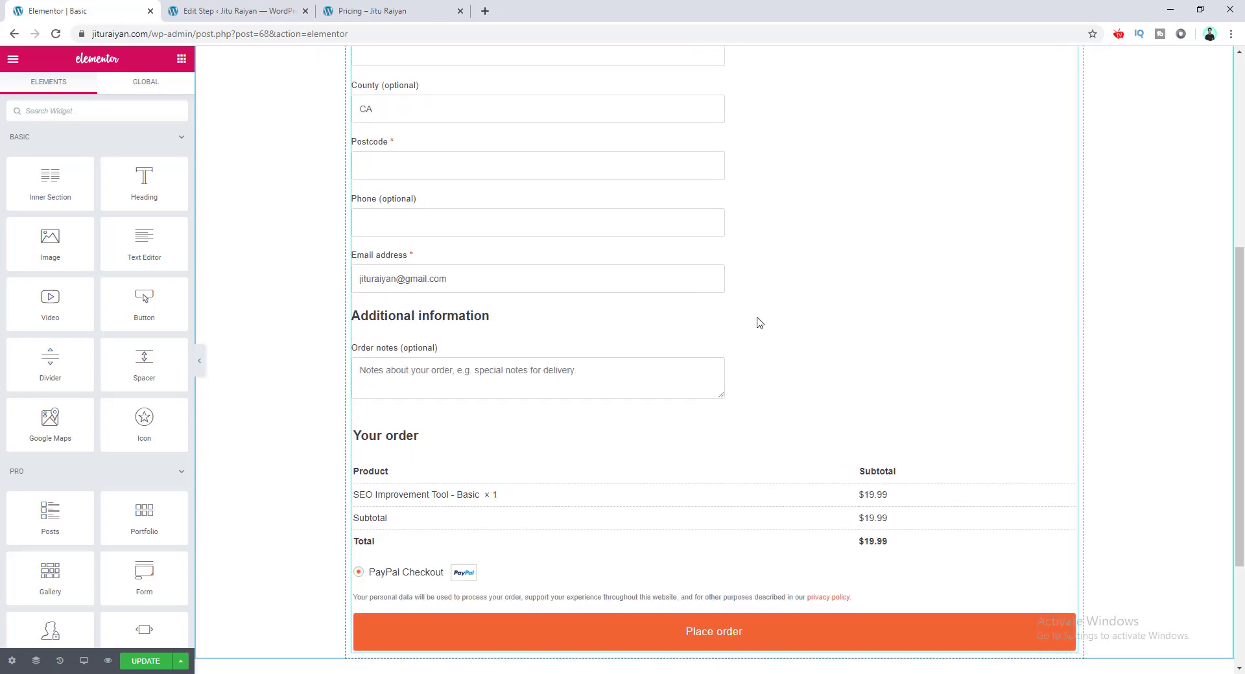
scroll(758, 322, "up", 6)
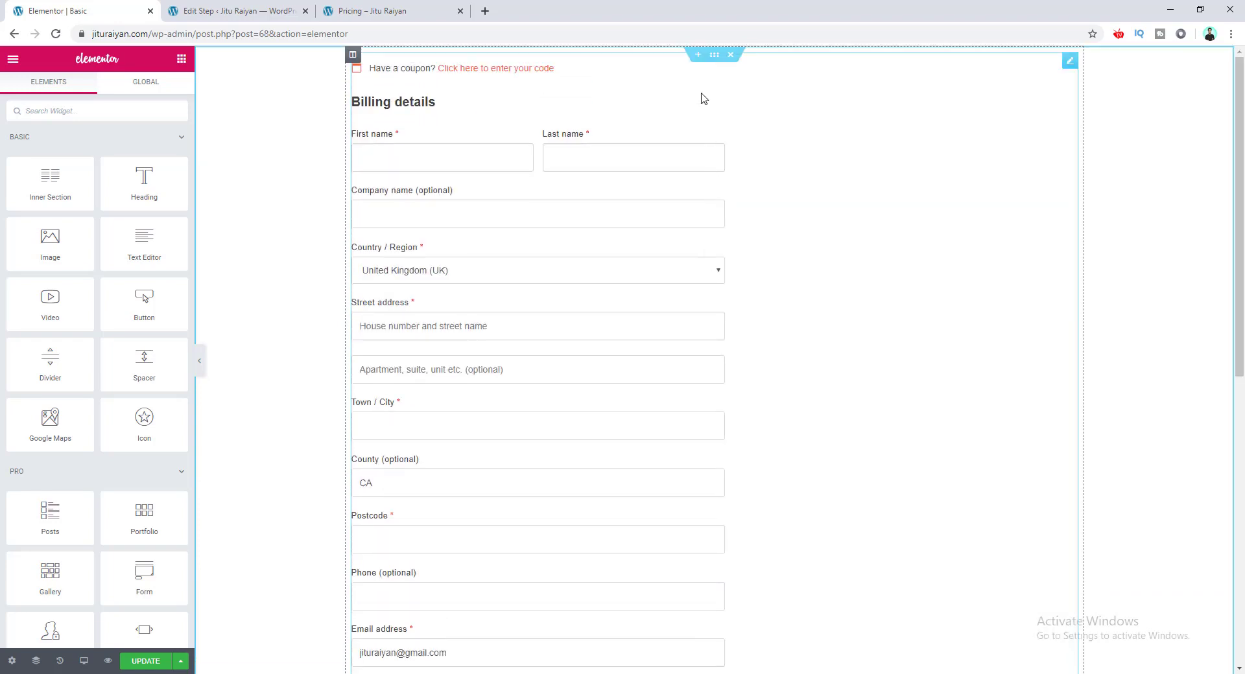
scroll(770, 200, "down", 7)
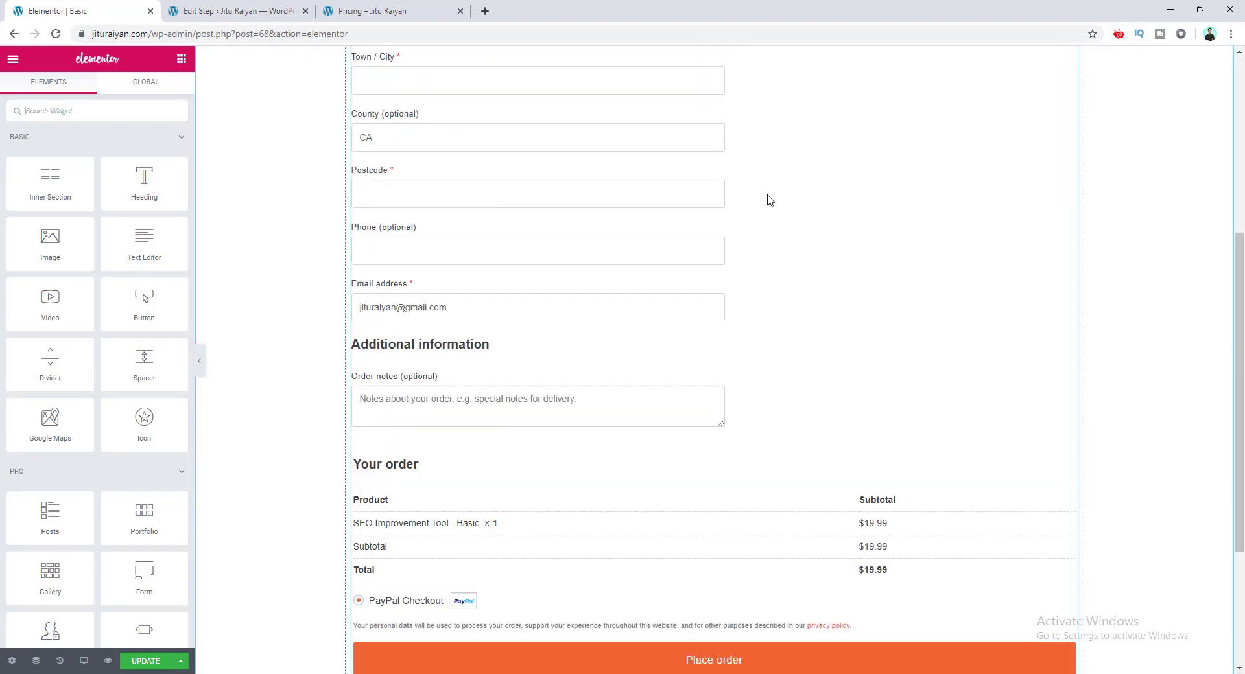
scroll(786, 247, "up", 6)
scroll(788, 248, "up", 1)
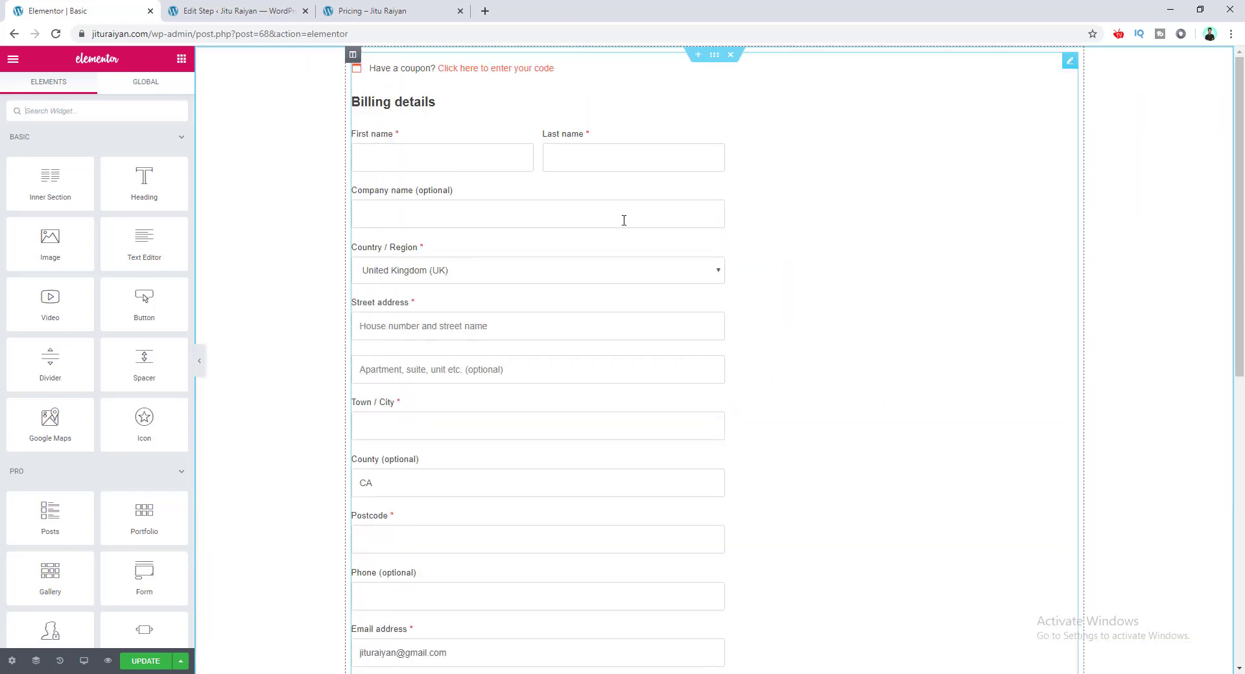
scroll(706, 342, "down", 8)
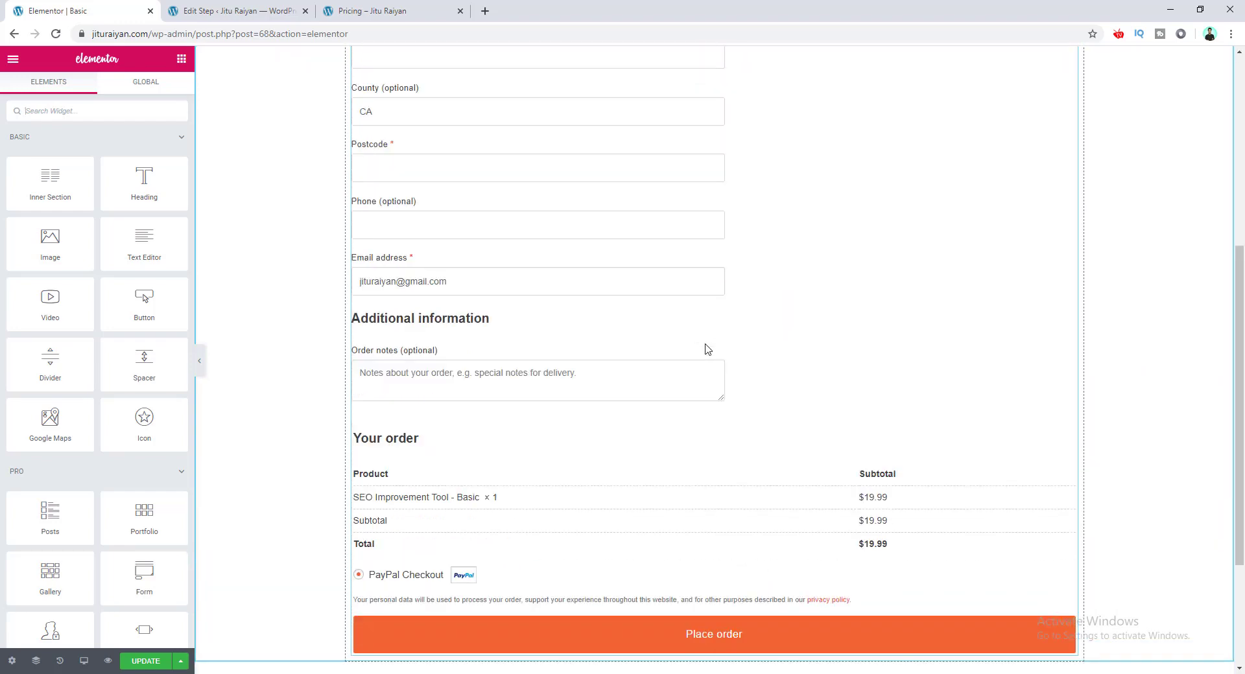
scroll(744, 350, "up", 8)
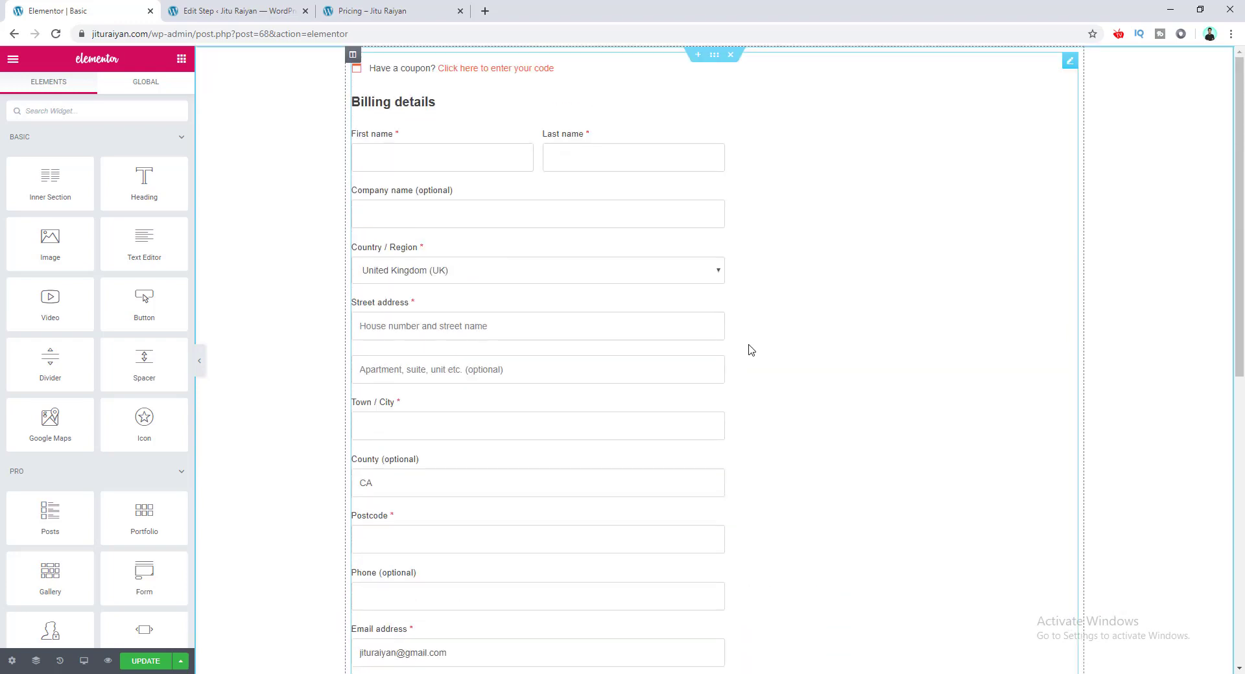
left_click(699, 57)
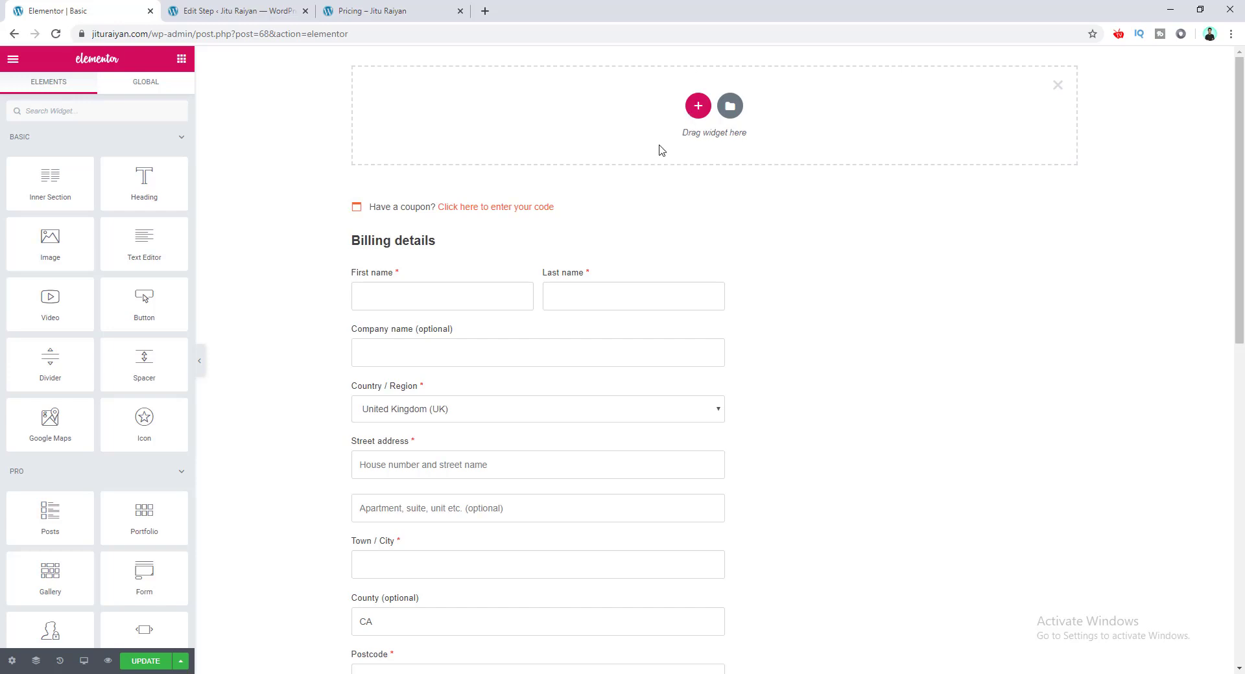
left_click(730, 104)
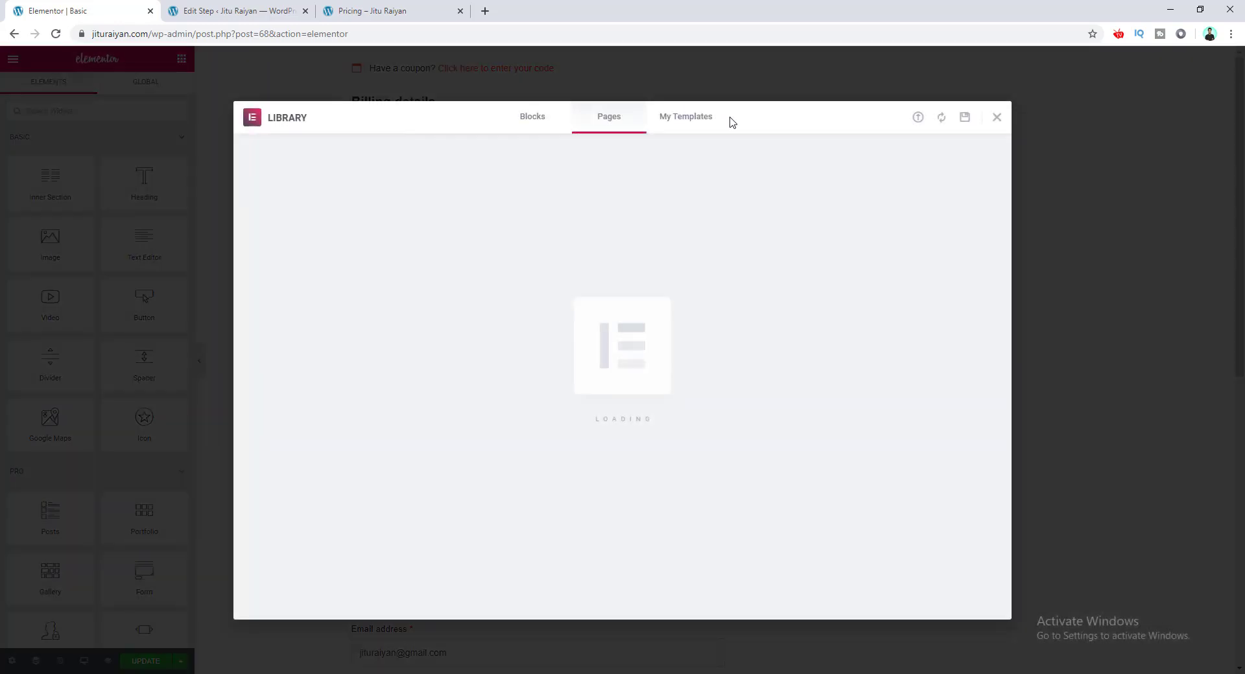
- Insert the saved Checkout Header template from My Templates above the checkout form
left_click(706, 126)
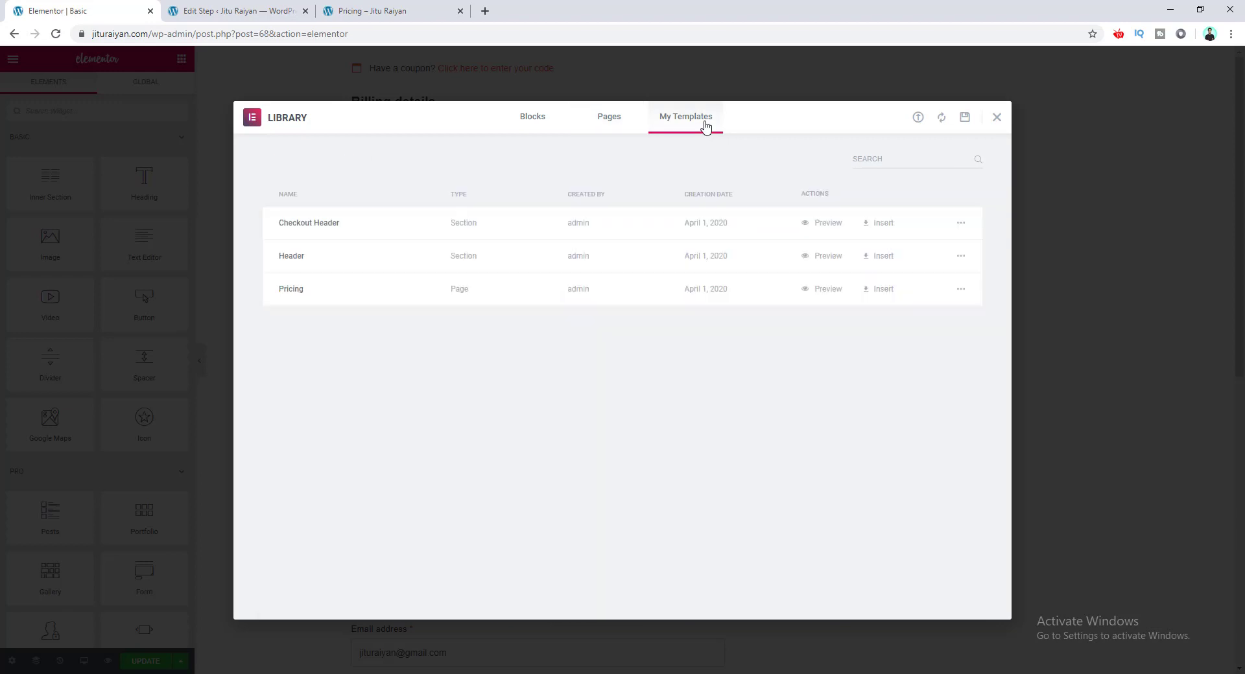
left_click(881, 225)
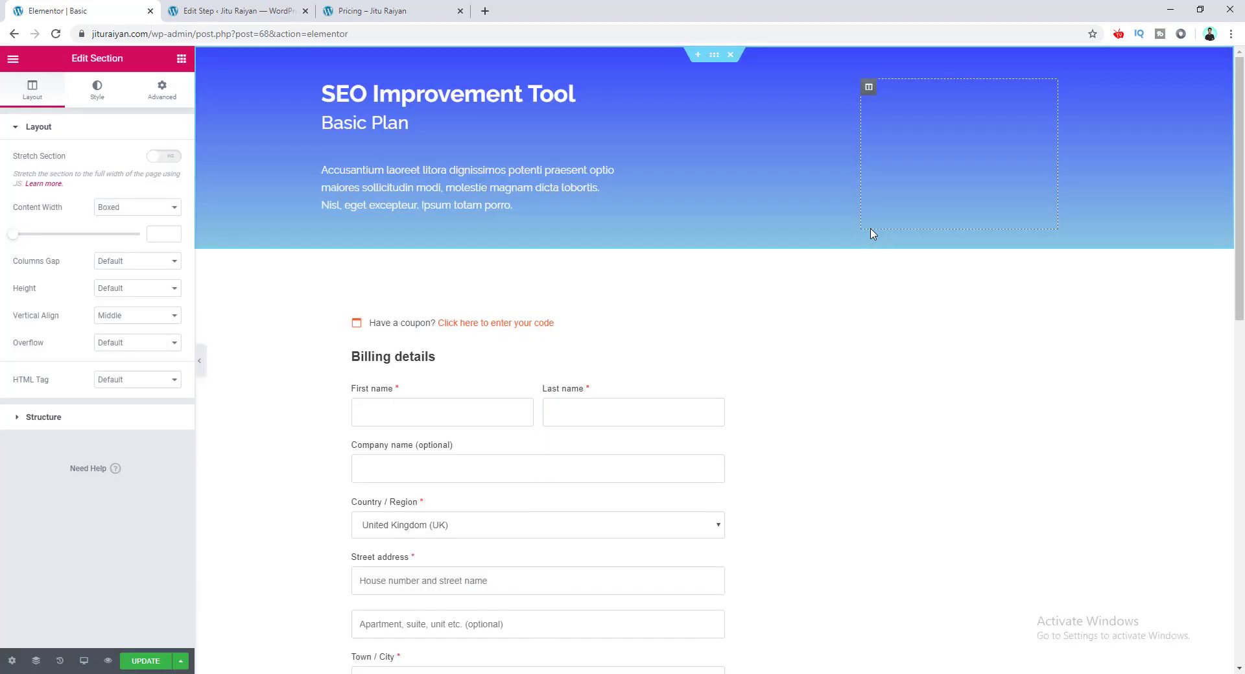
left_click(872, 233)
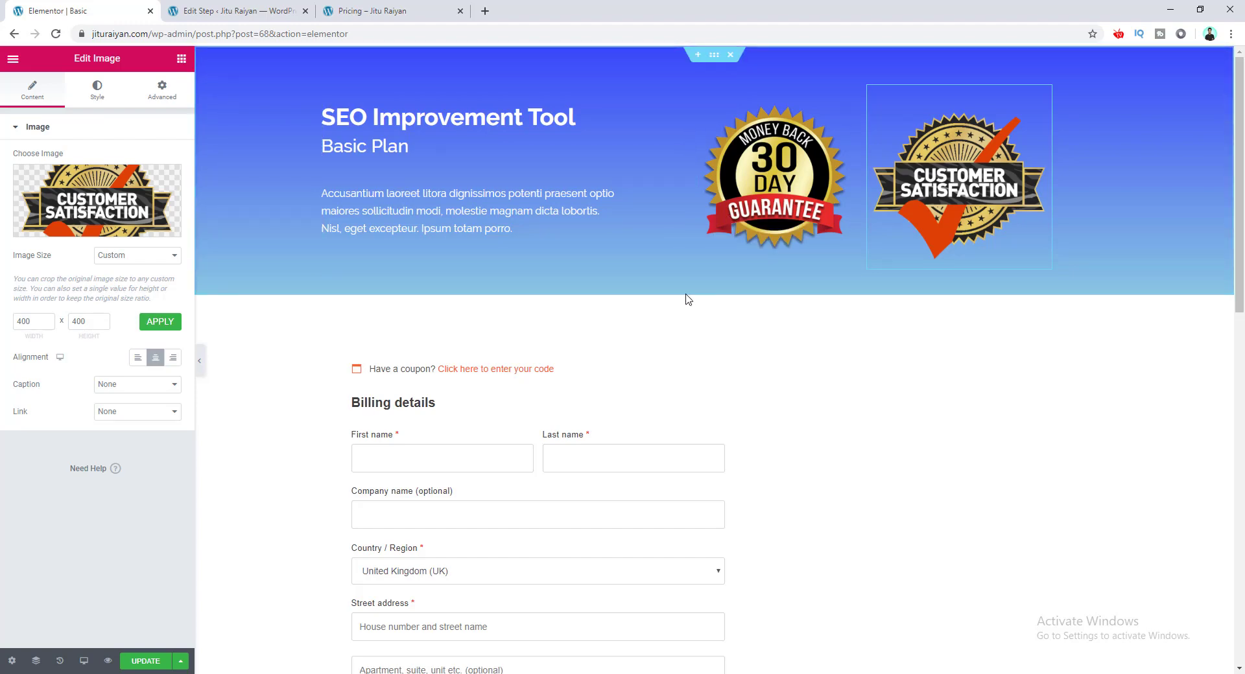
scroll(703, 343, "down", 4)
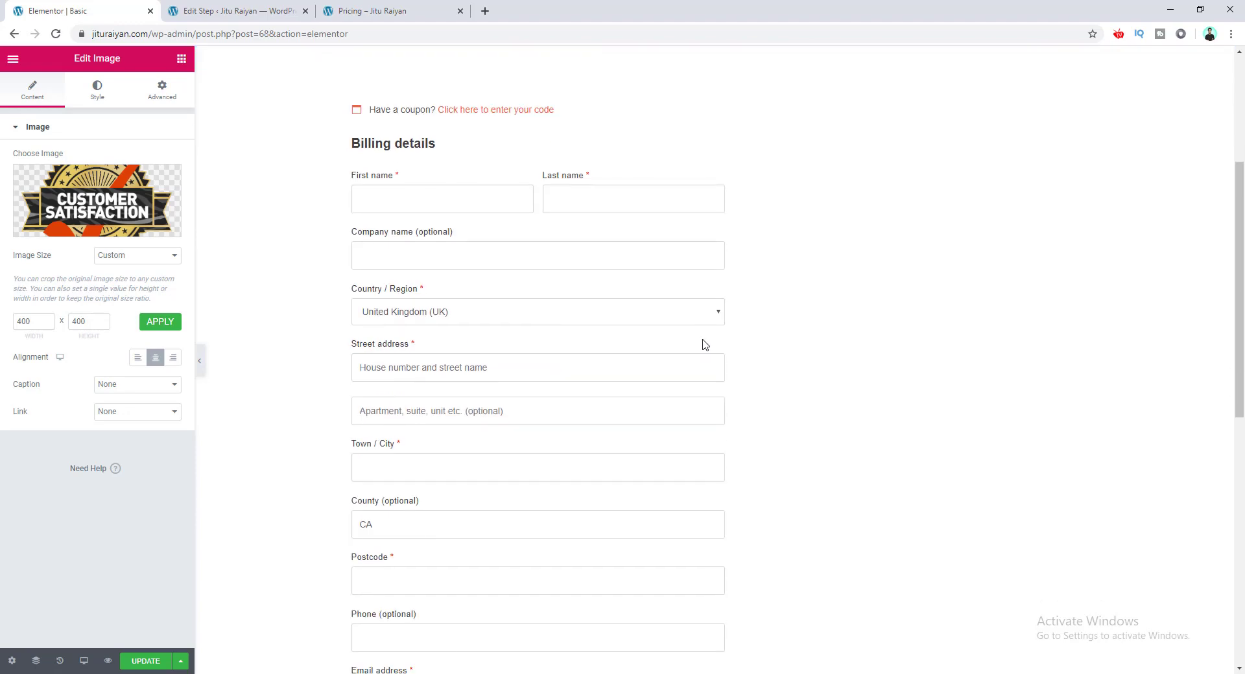
scroll(704, 344, "up", 4)
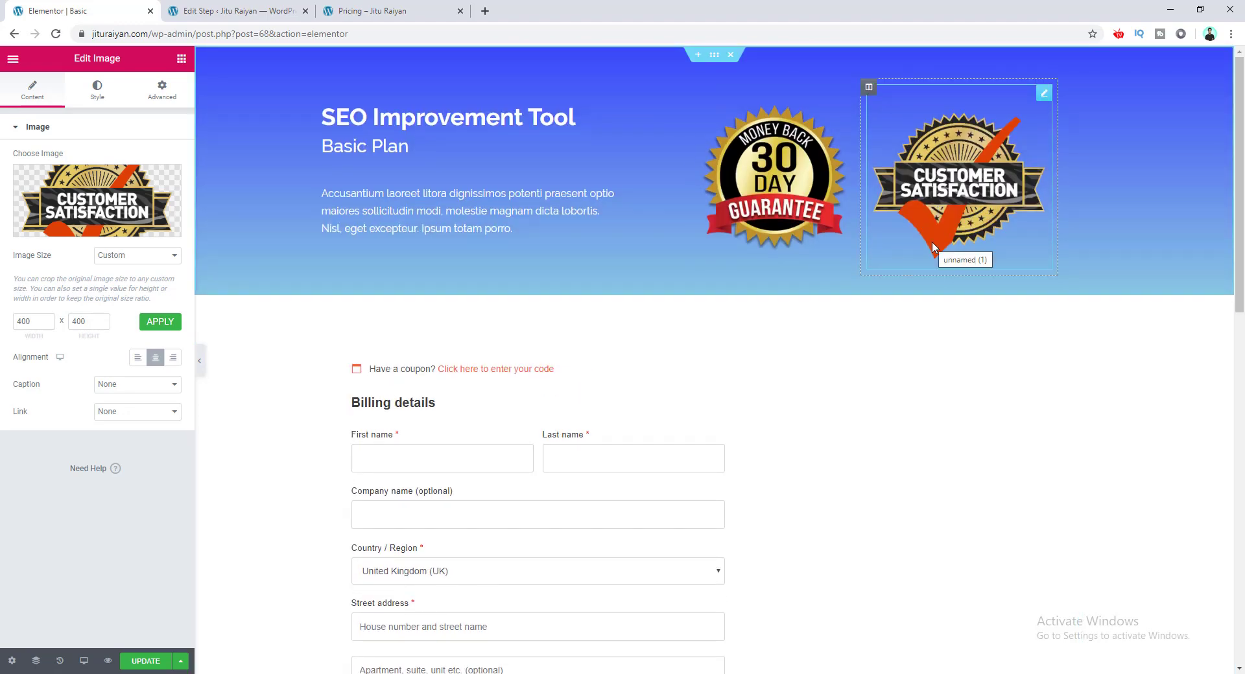
- Keep the Basic step's page template as Template for Page Builders, then show the Pricing page
left_click(11, 661)
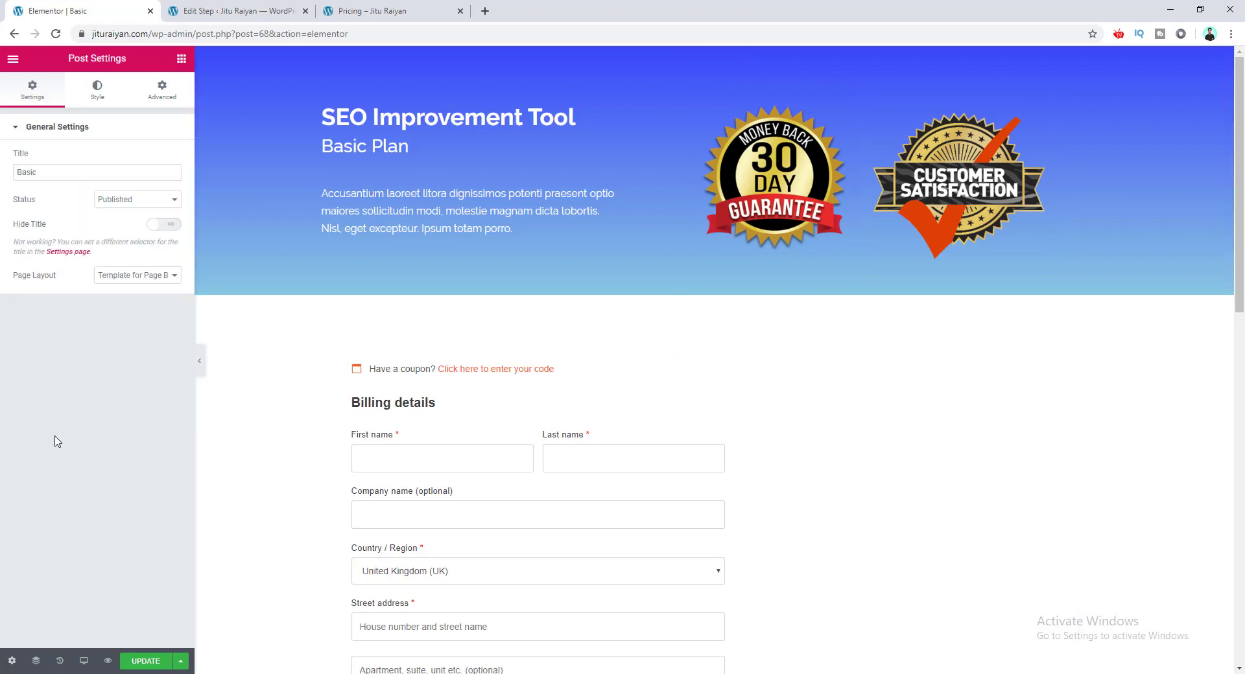
left_click(126, 277)
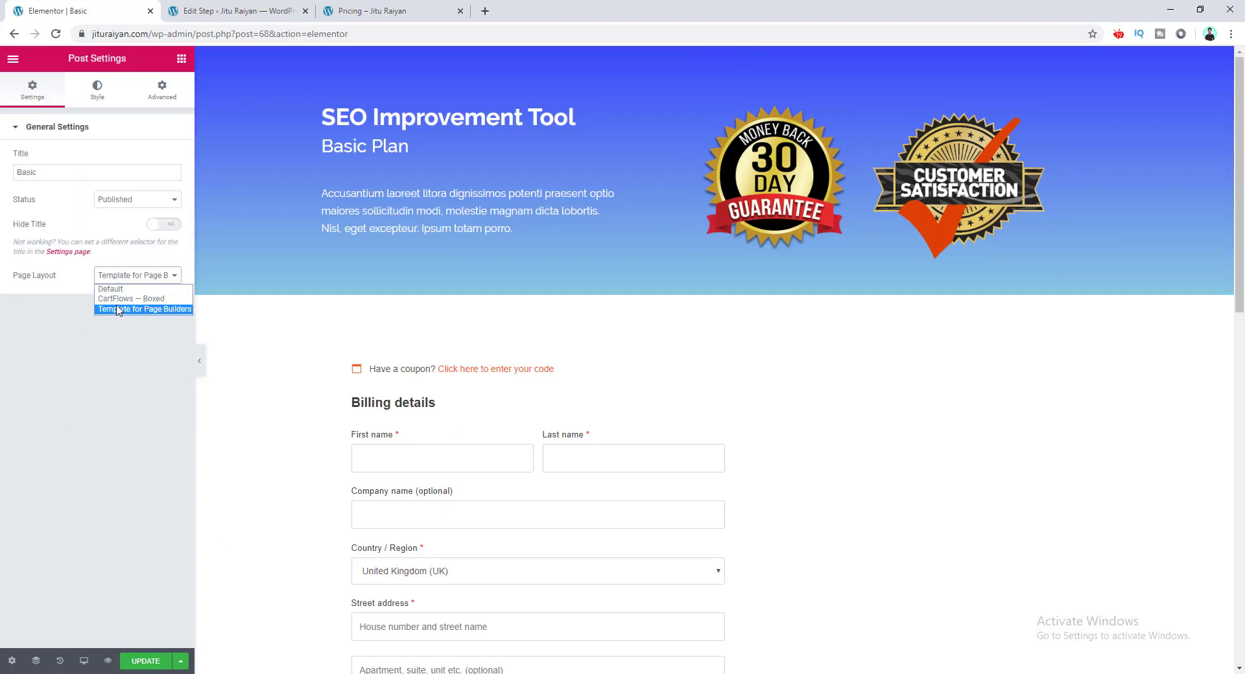
left_click(230, 7)
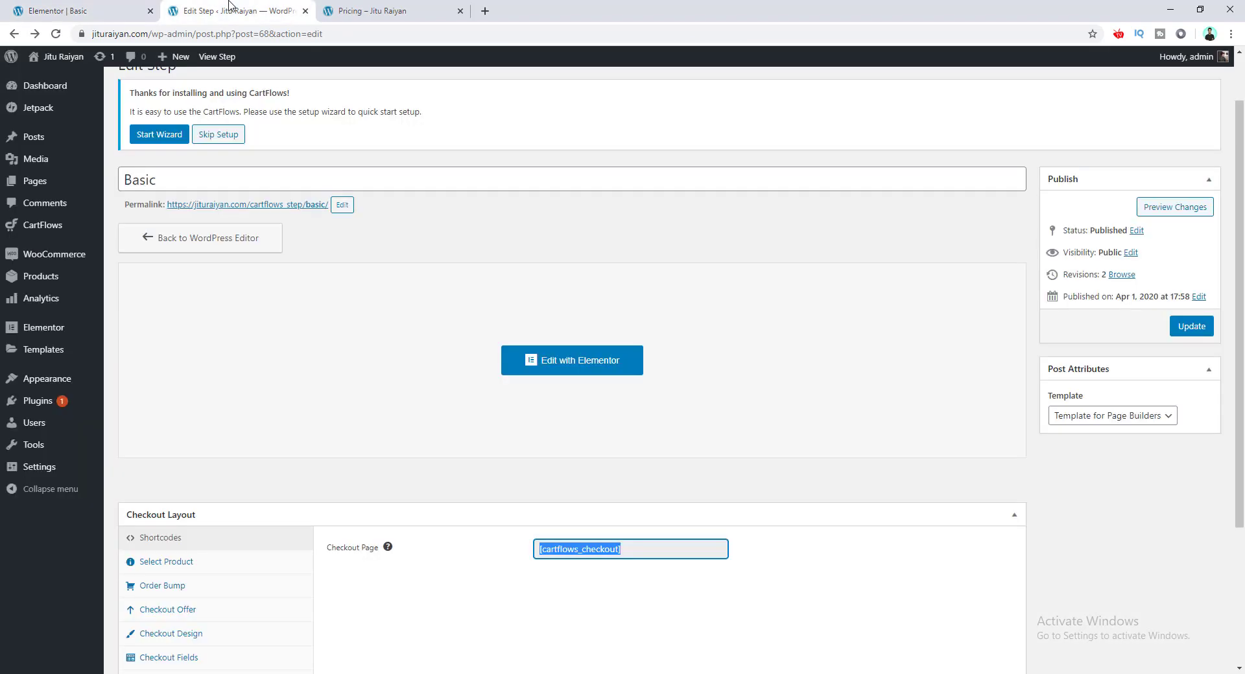
left_click(1127, 423)
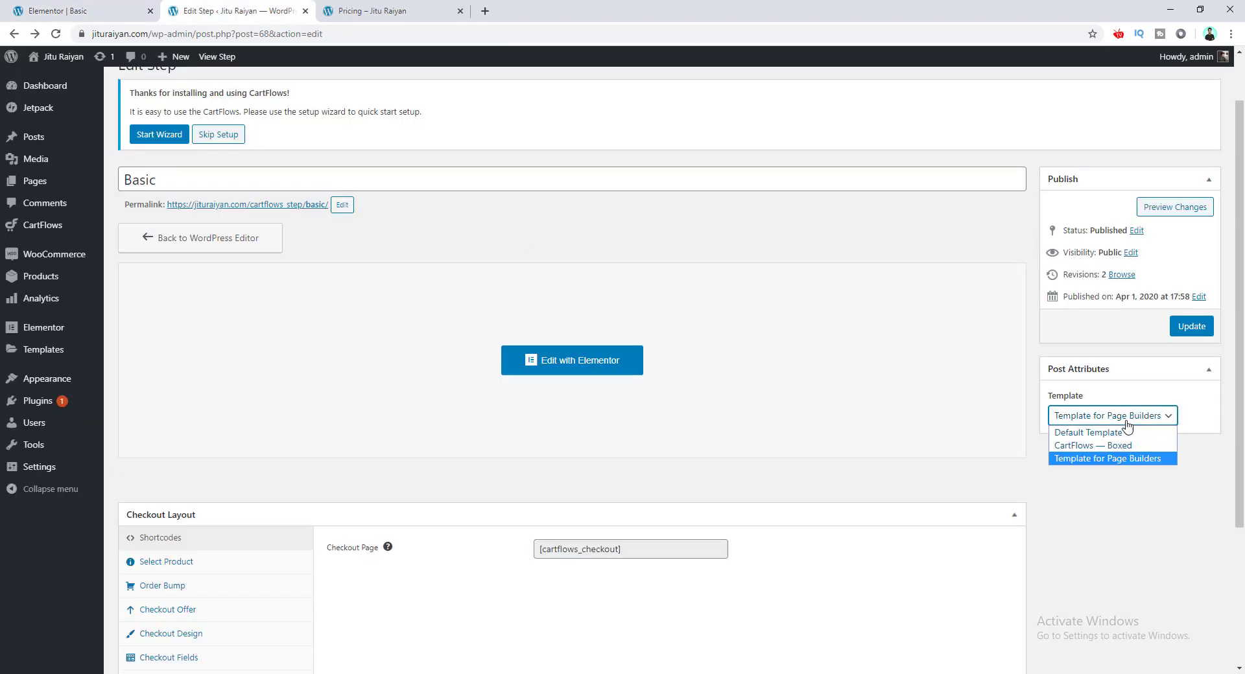
left_click(1116, 459)
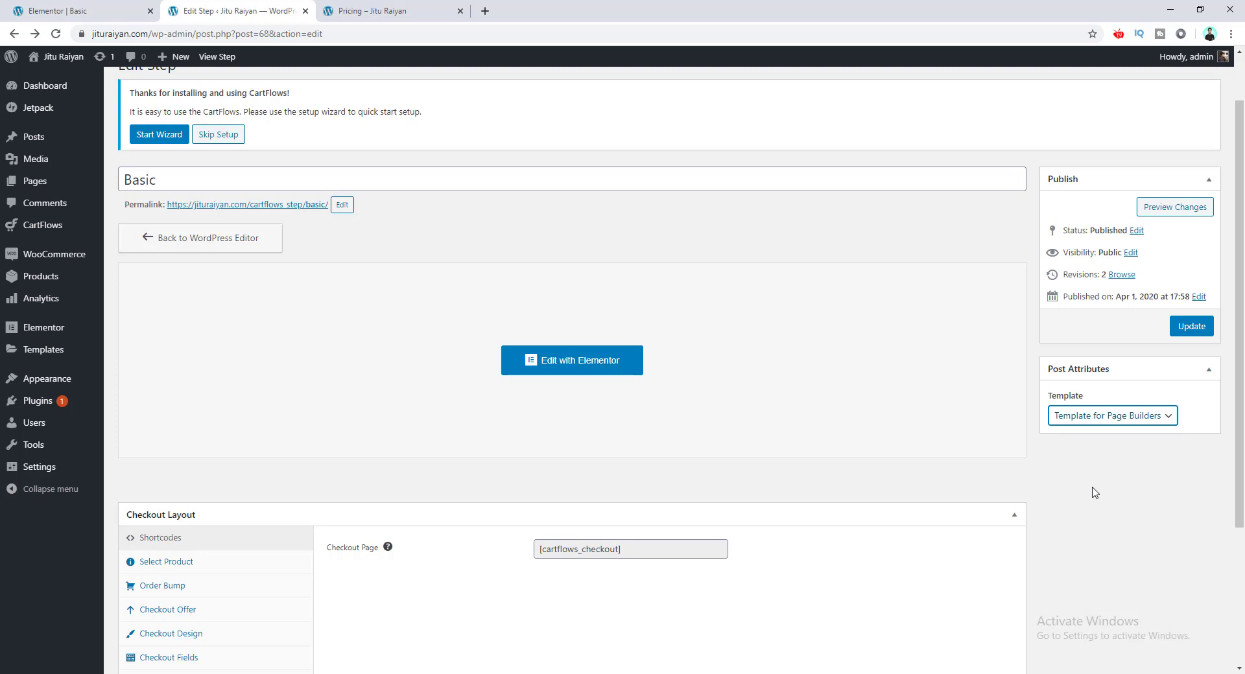
left_click(77, 8)
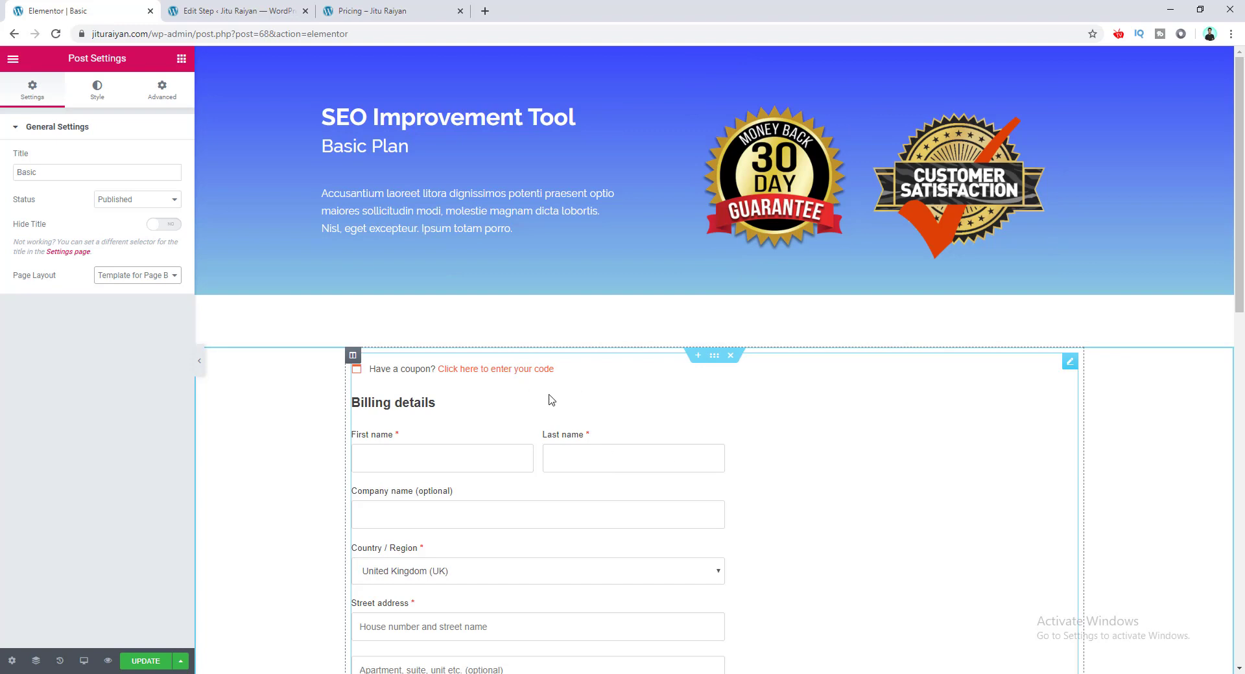
scroll(532, 376, "down", 2)
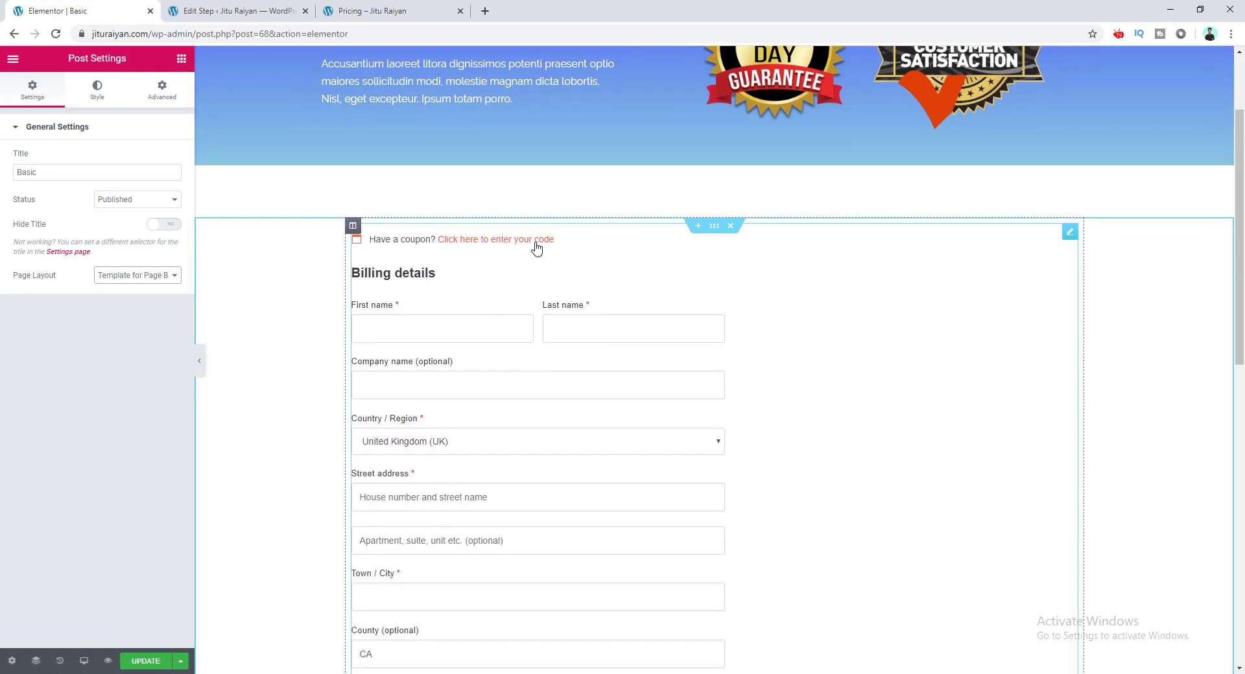
key("ctrl+3")
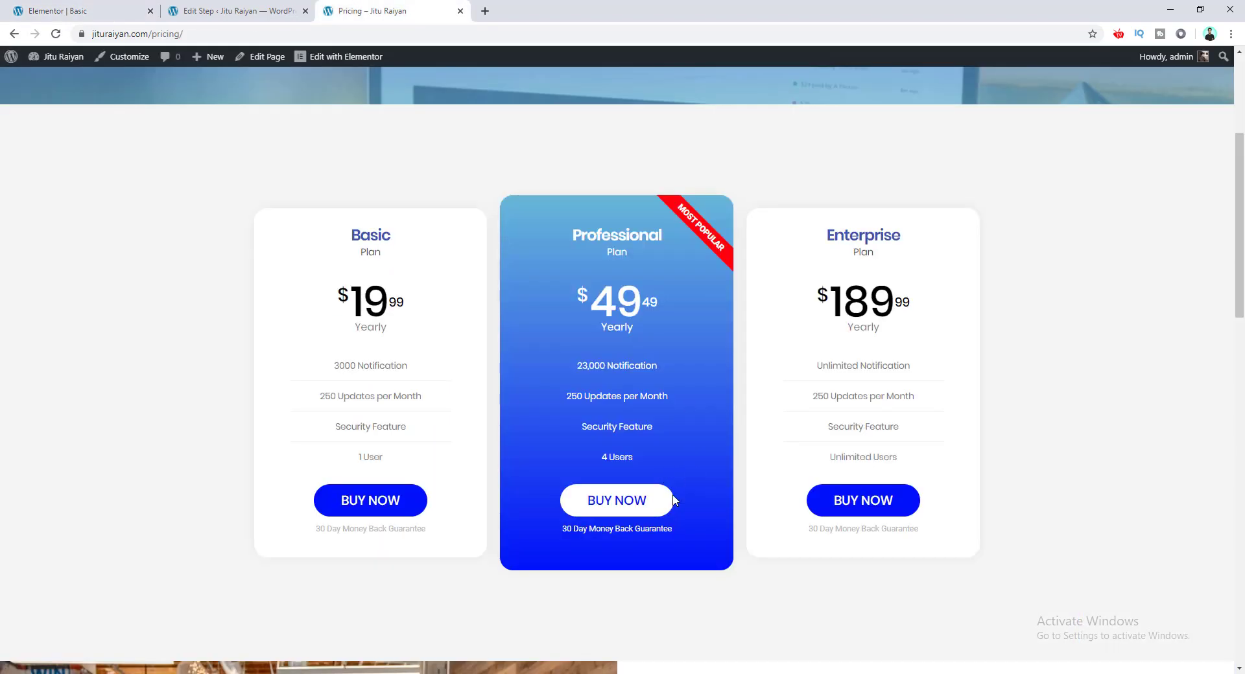
- Copy the Professional price table's footer button text colour #0012FA, then return to Edit Step
left_click(327, 54)
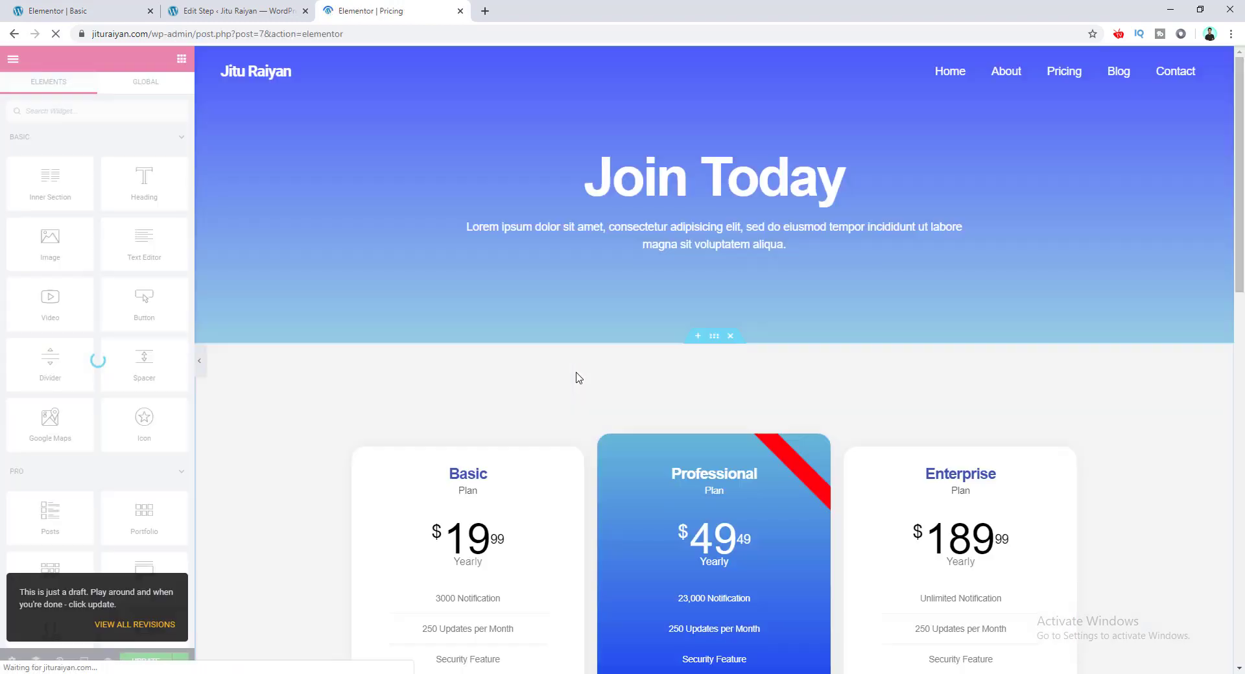
scroll(655, 391, "down", 5)
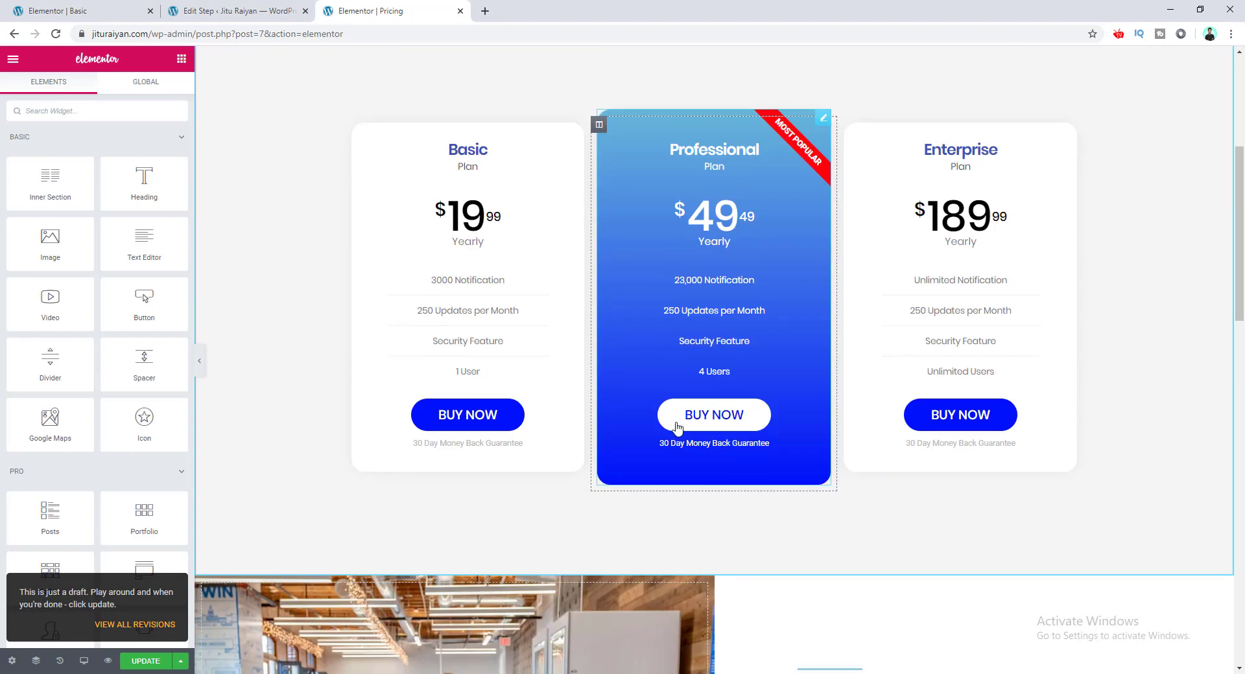
right_click(643, 400)
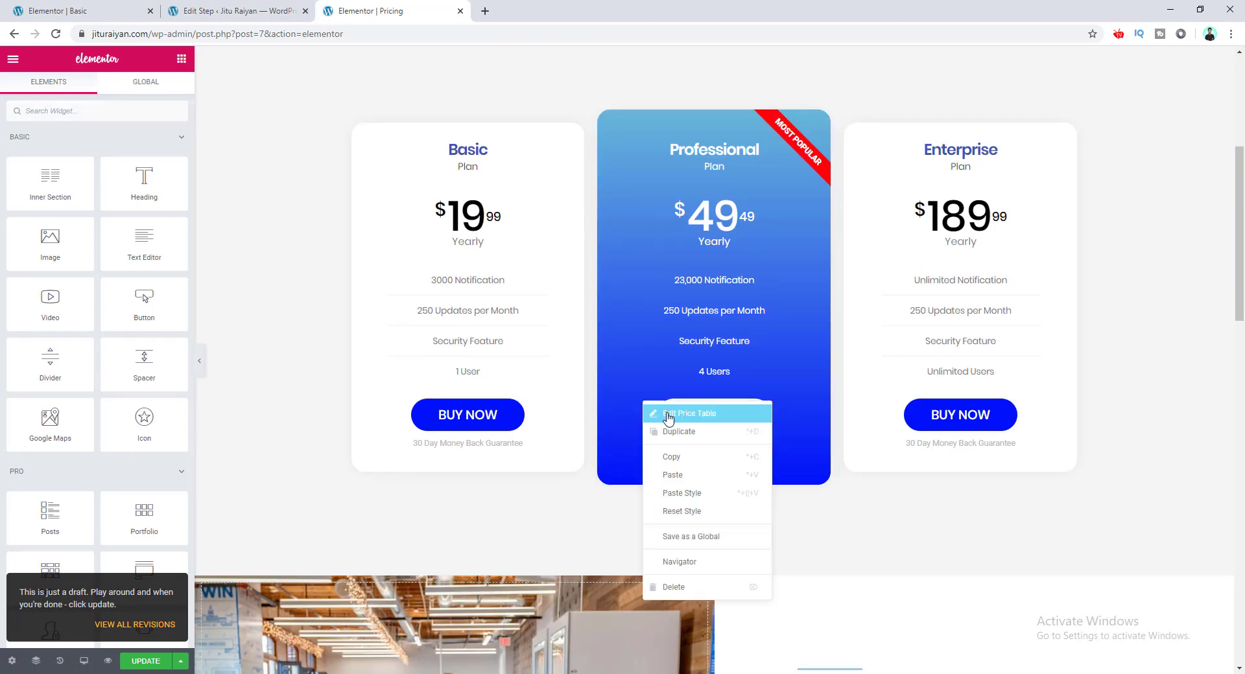
left_click(668, 415)
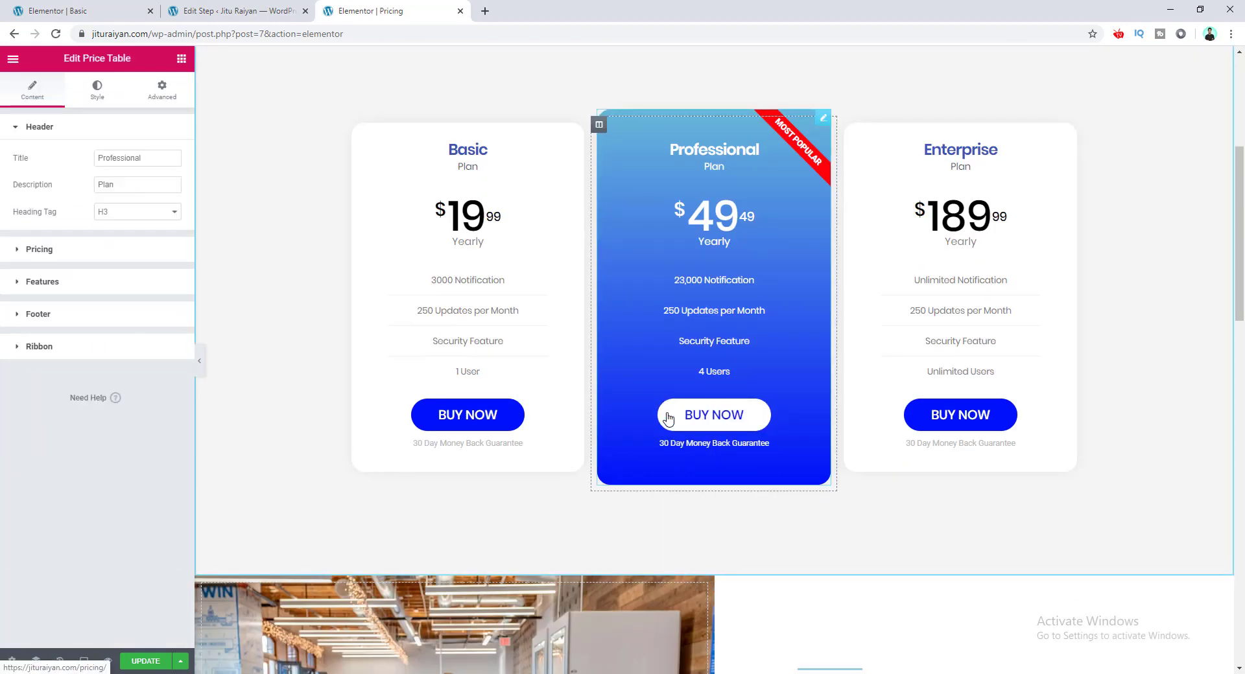
left_click(97, 88)
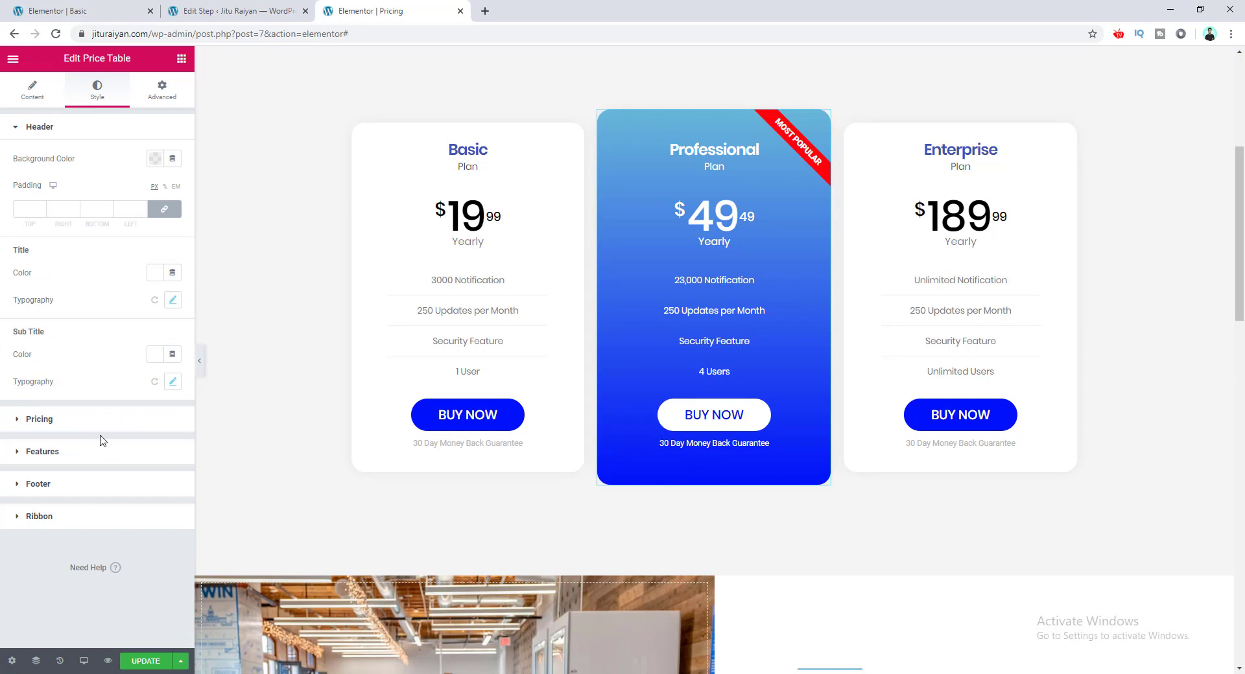
left_click(96, 488)
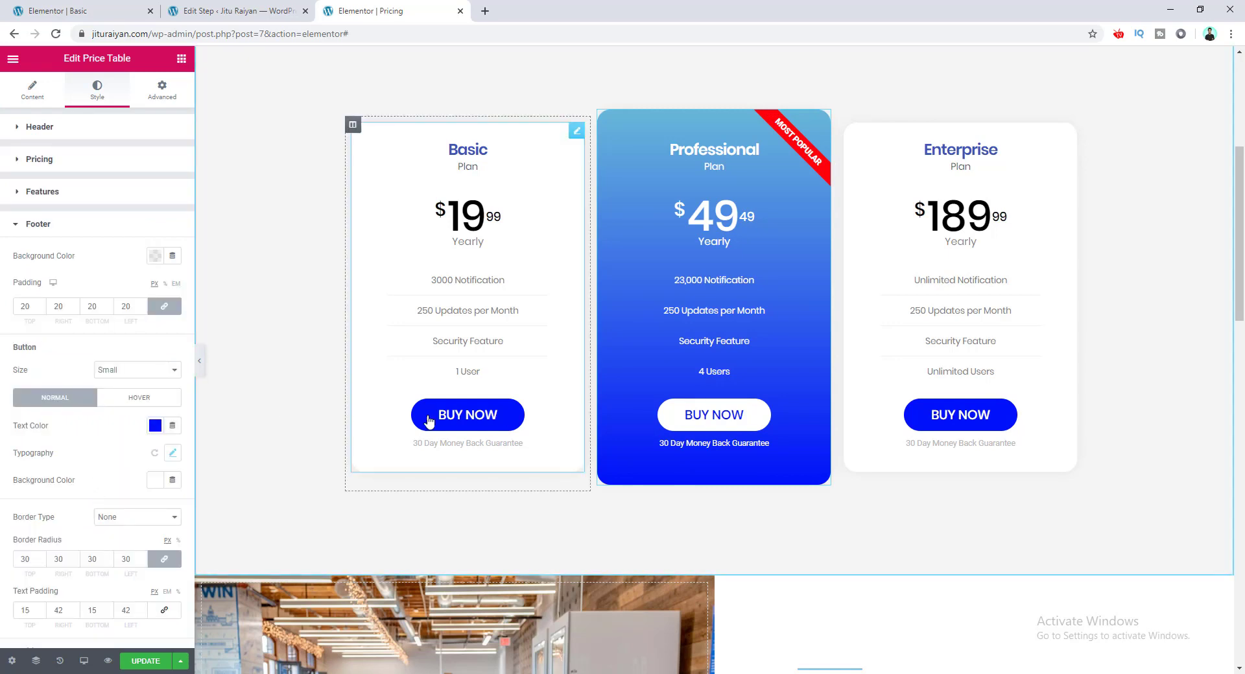
left_click(156, 427)
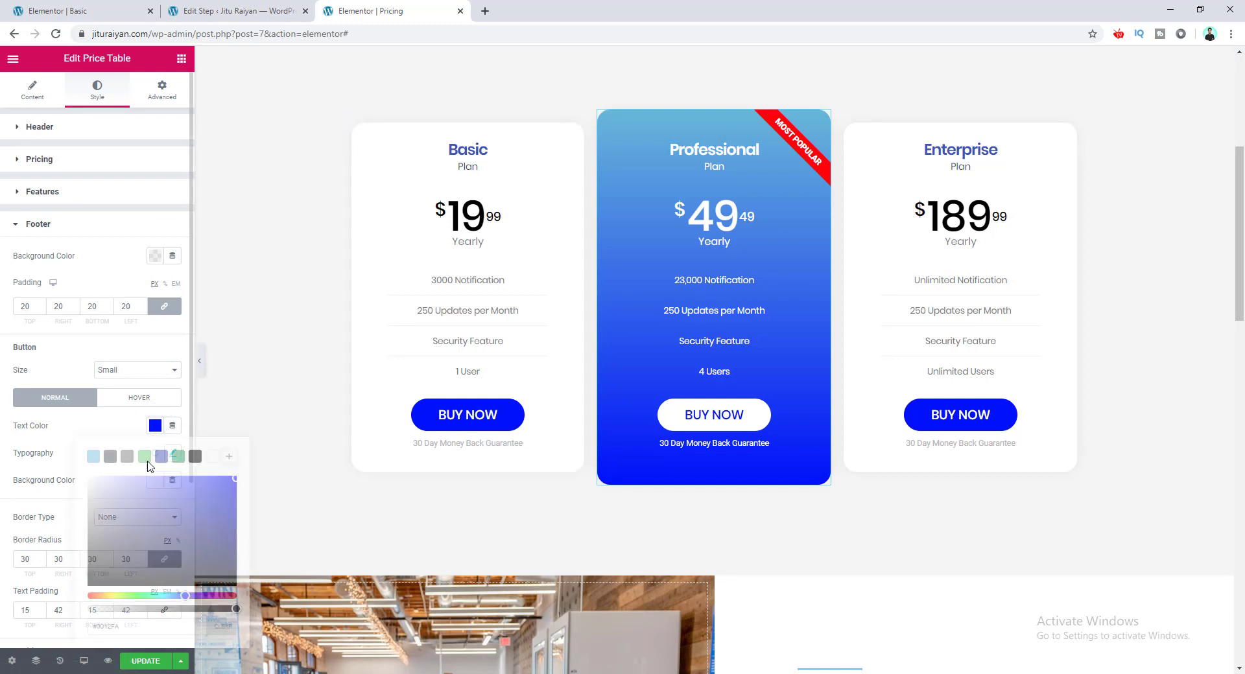
left_click(122, 626)
triple_click(121, 626)
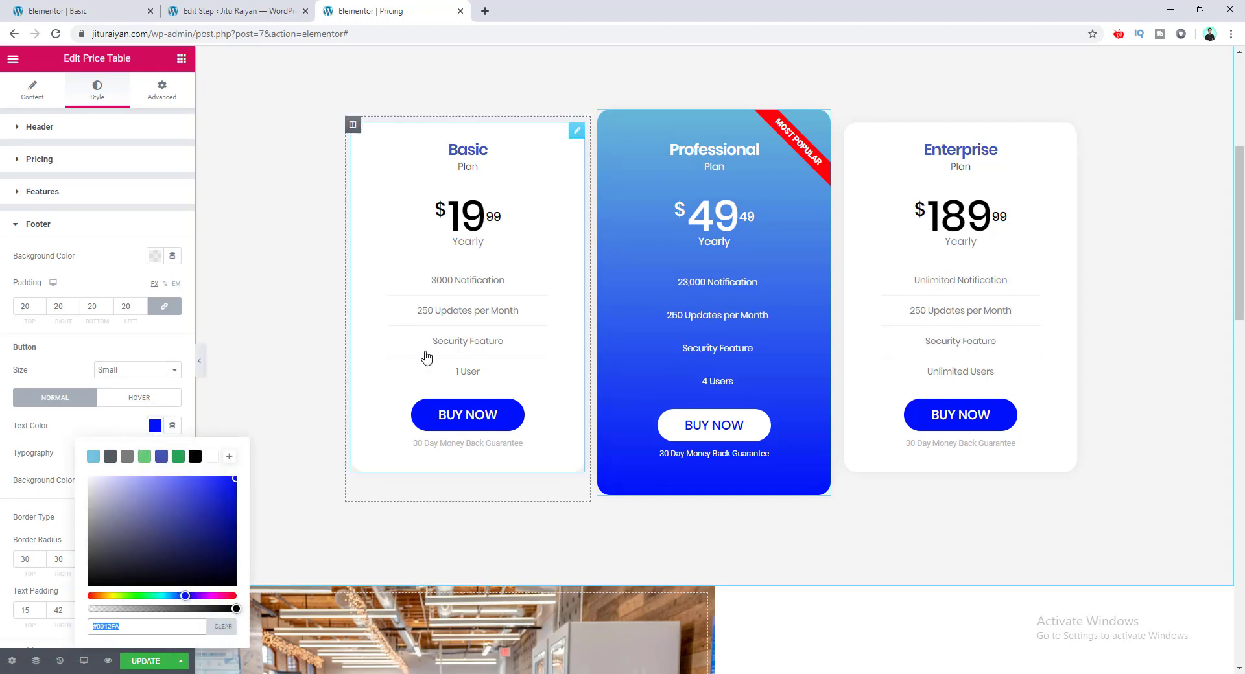
left_click(244, 6)
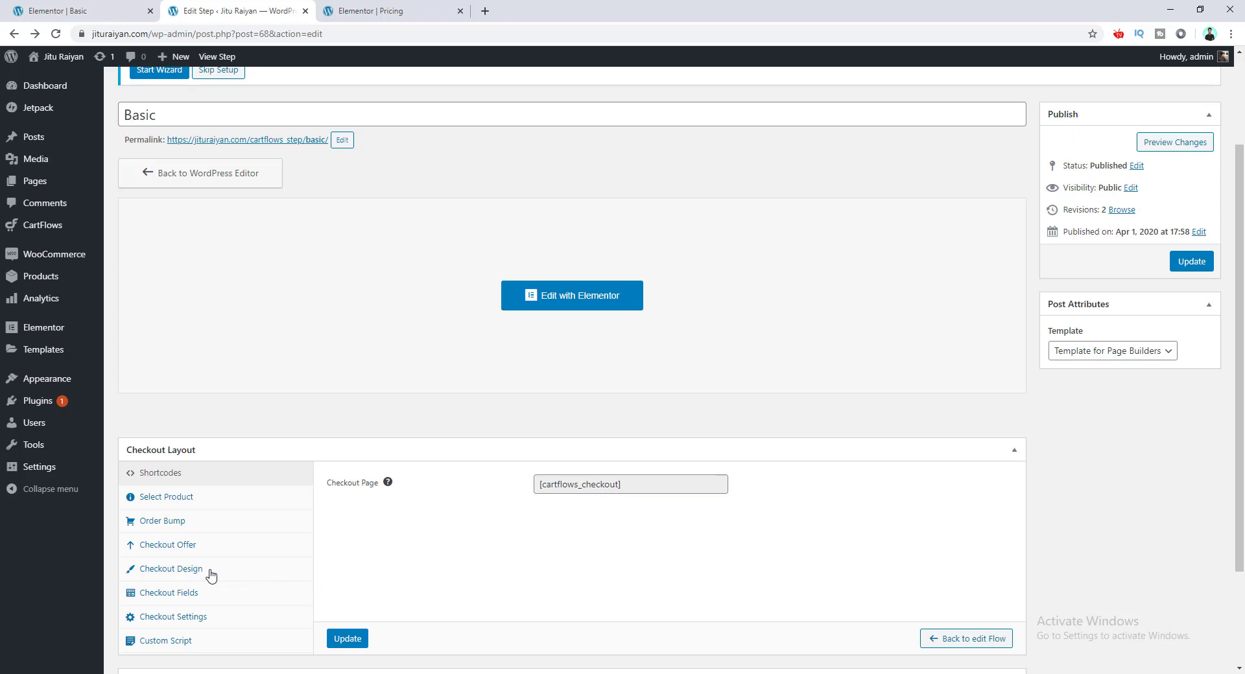
- Set the checkout design's primary colour to the pasted blue #0012FA
left_click(211, 575)
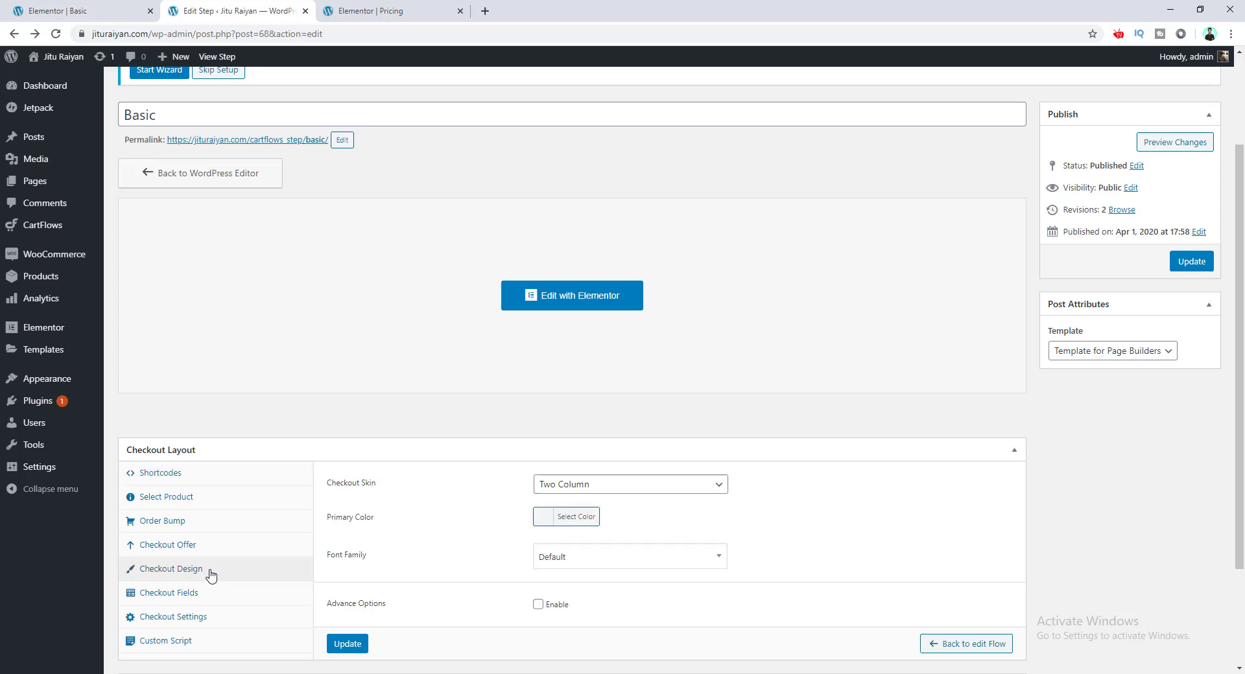
left_click(558, 526)
scroll(665, 542, "down", 2)
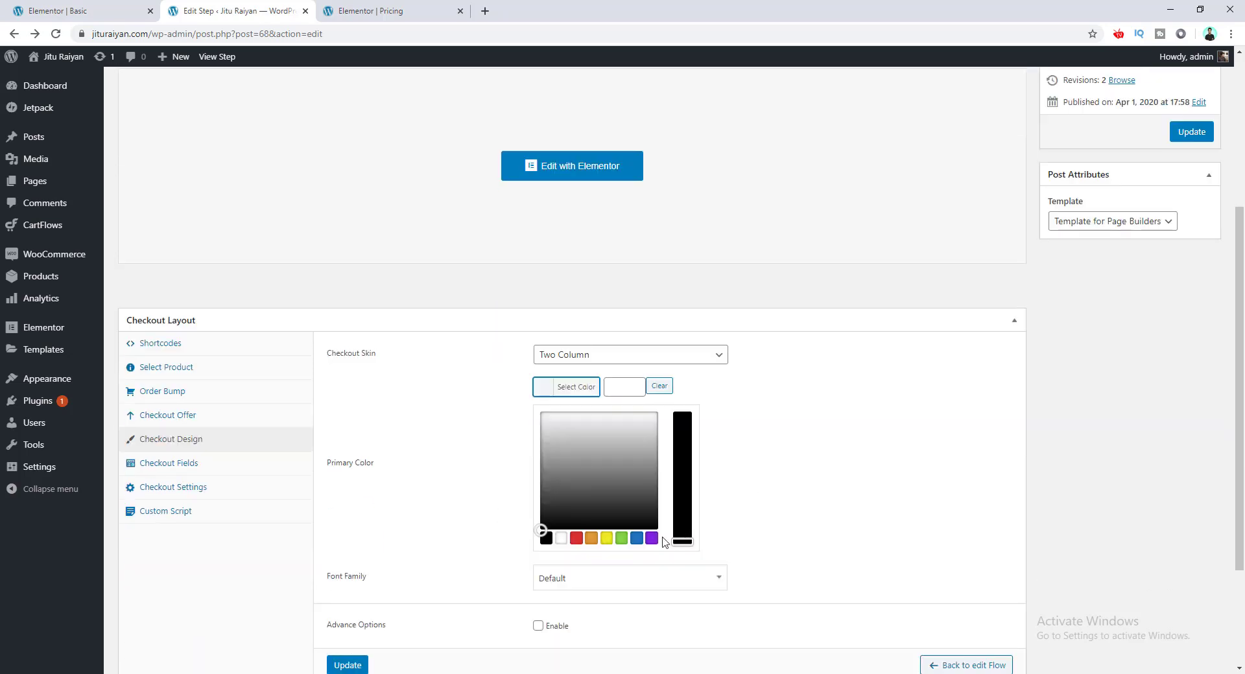
left_click(624, 385)
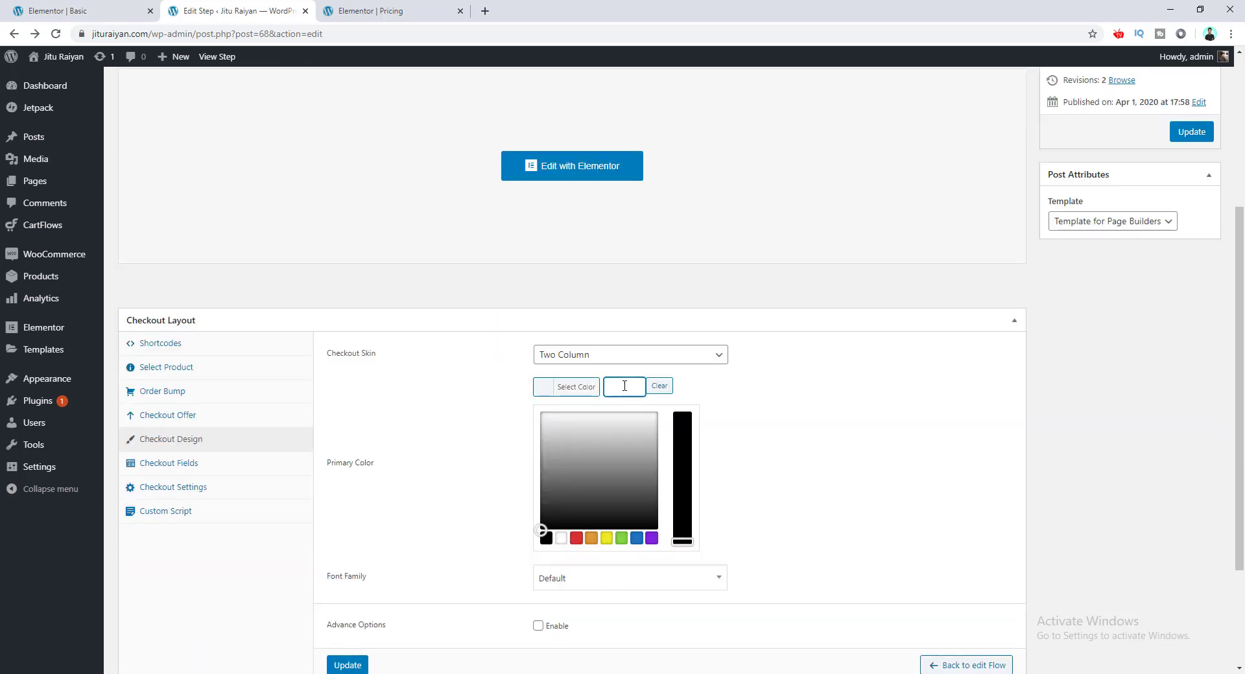
type("#0000ff")
left_click(494, 418)
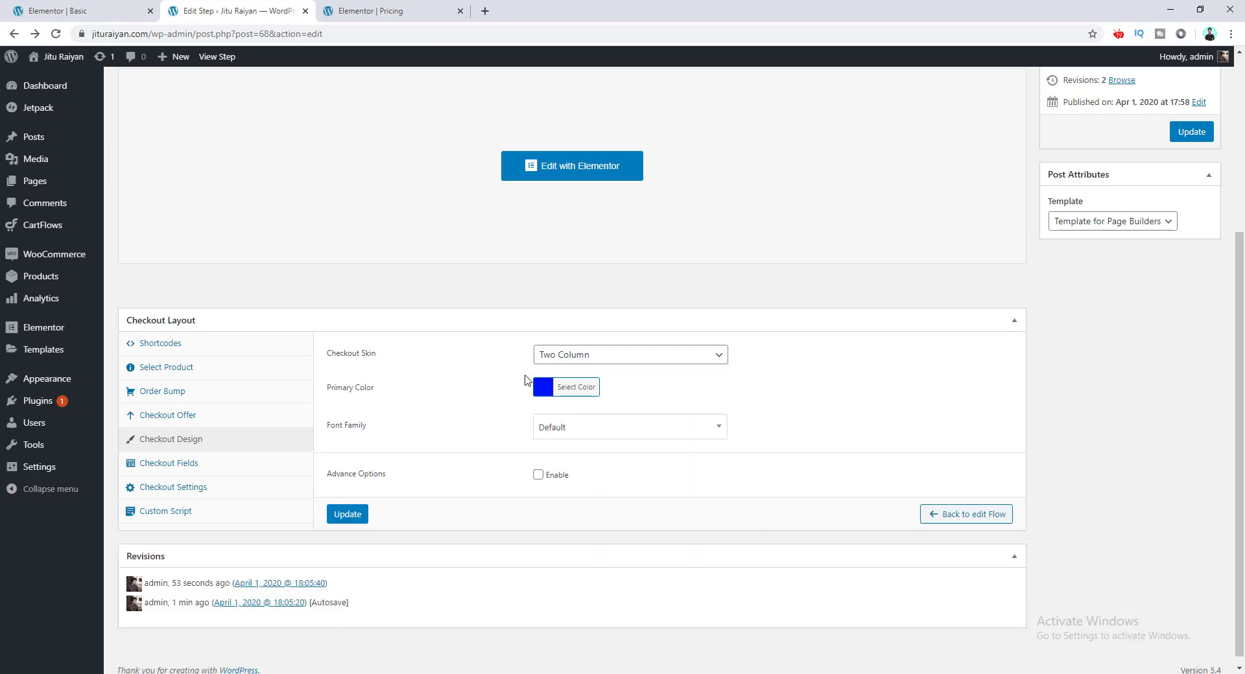
left_click(661, 360)
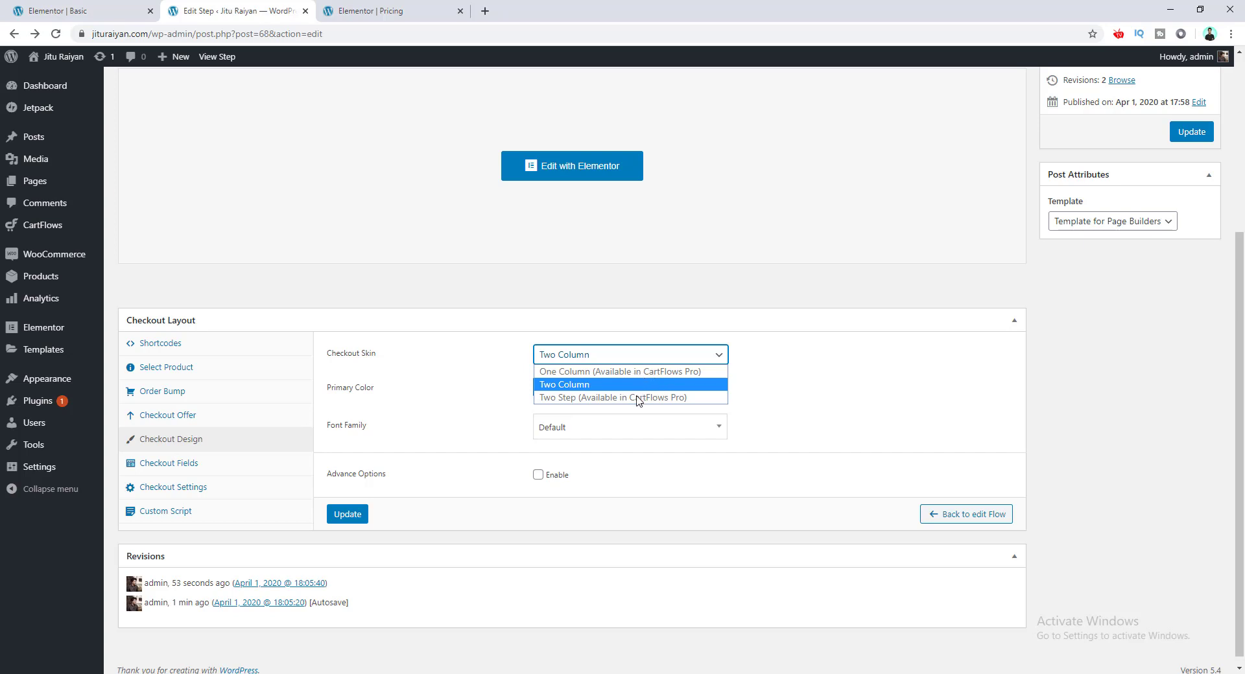
left_click(497, 415)
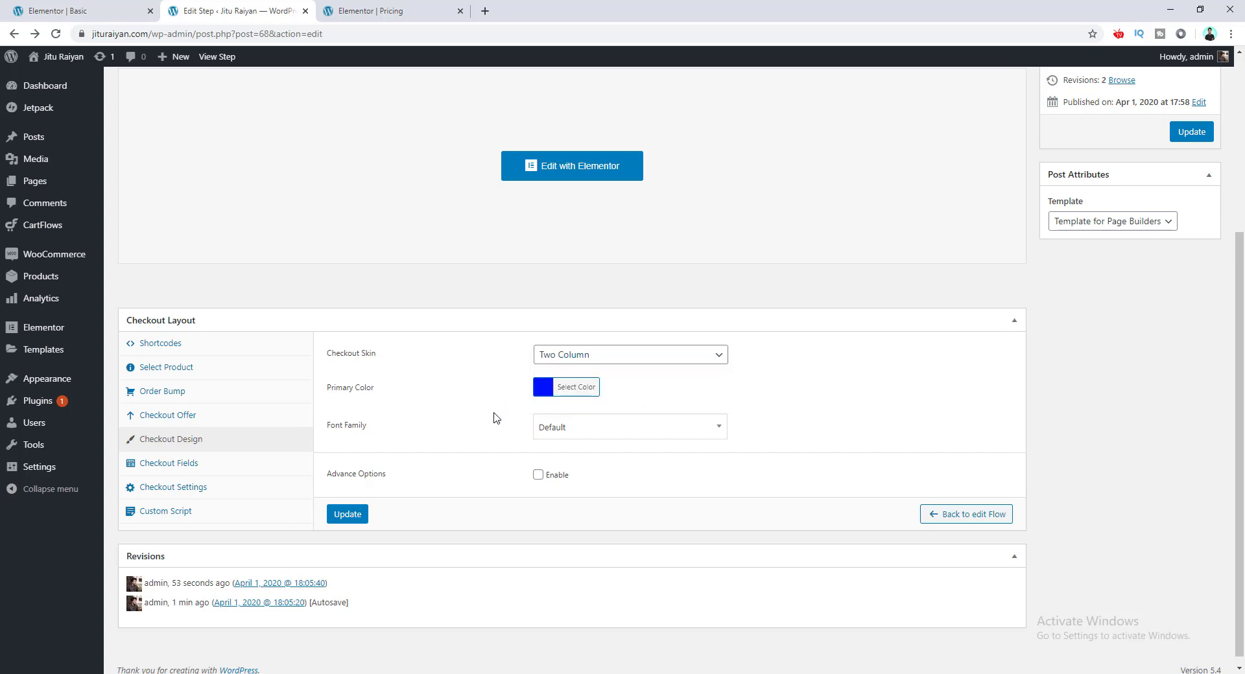
- Choose Poppins as the checkout font, leave Advance Options off, and update the step
left_click(696, 438)
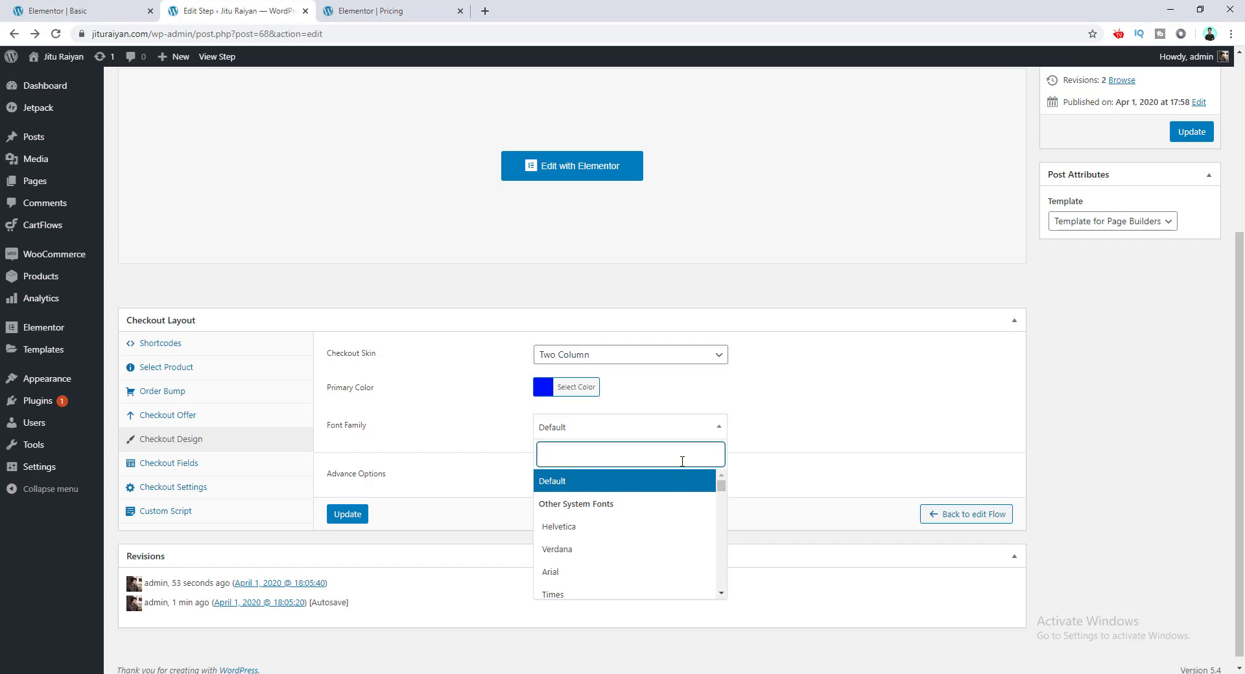
type("pop")
left_click(605, 504)
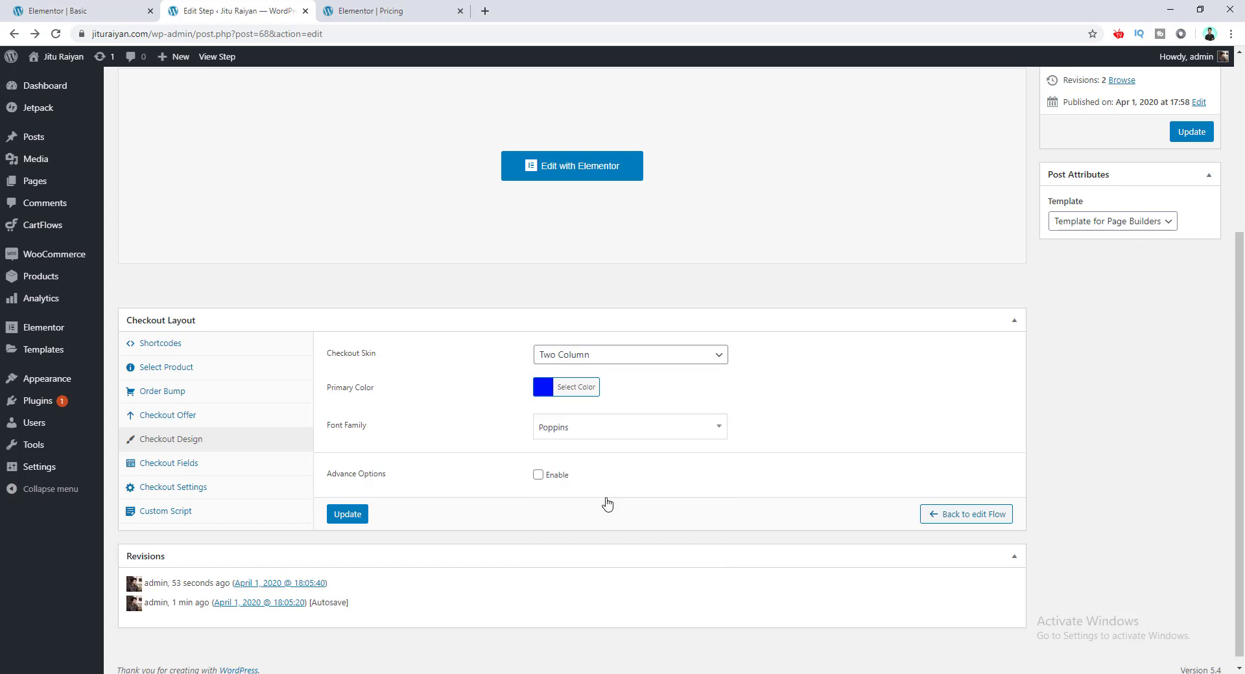
left_click(538, 474)
scroll(411, 420, "down", 3)
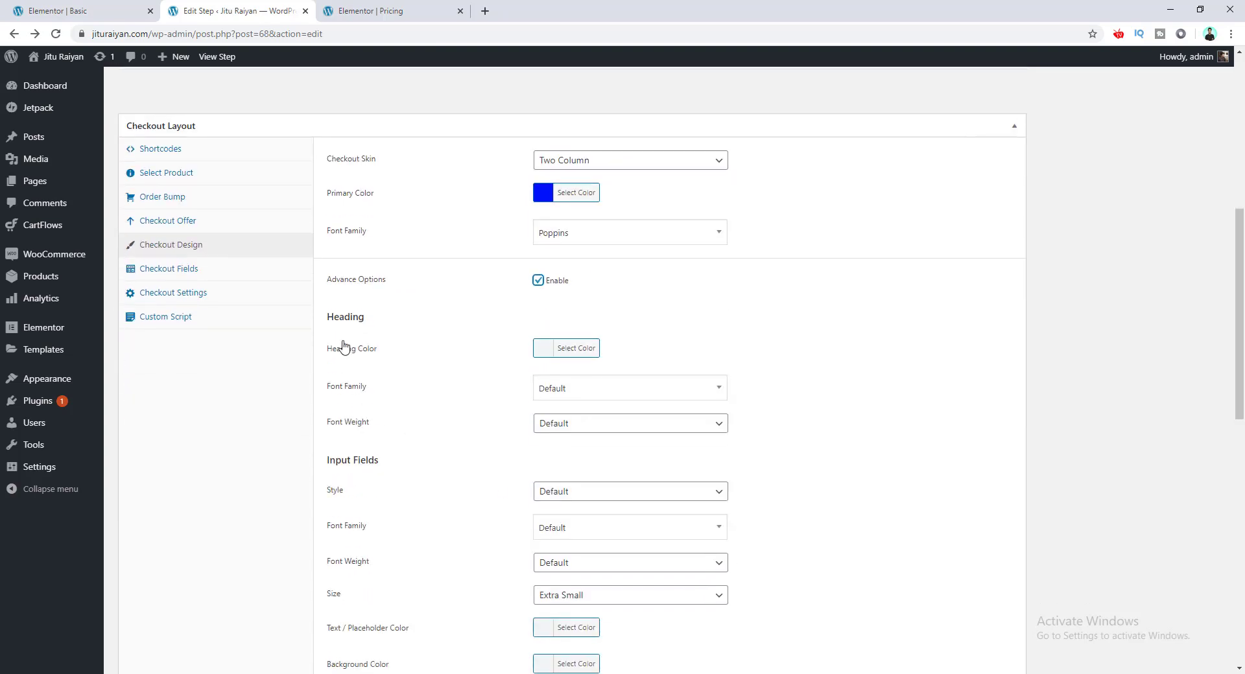
scroll(375, 464, "down", 4)
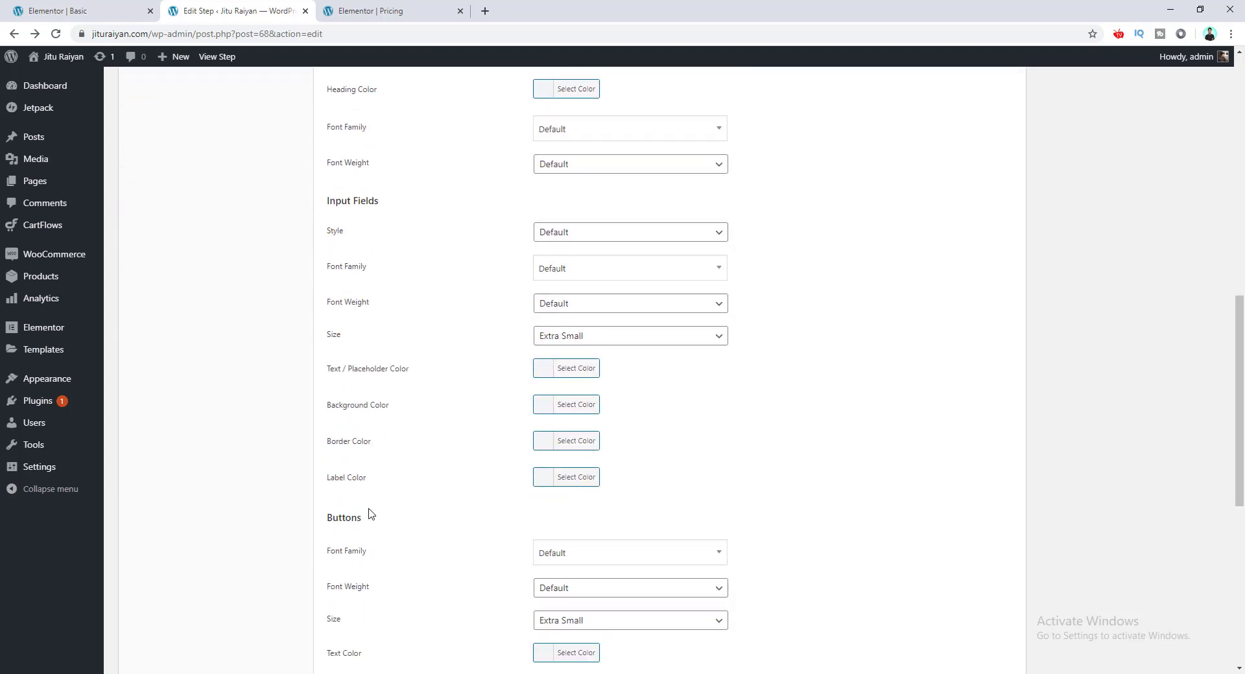
scroll(367, 547, "down", 4)
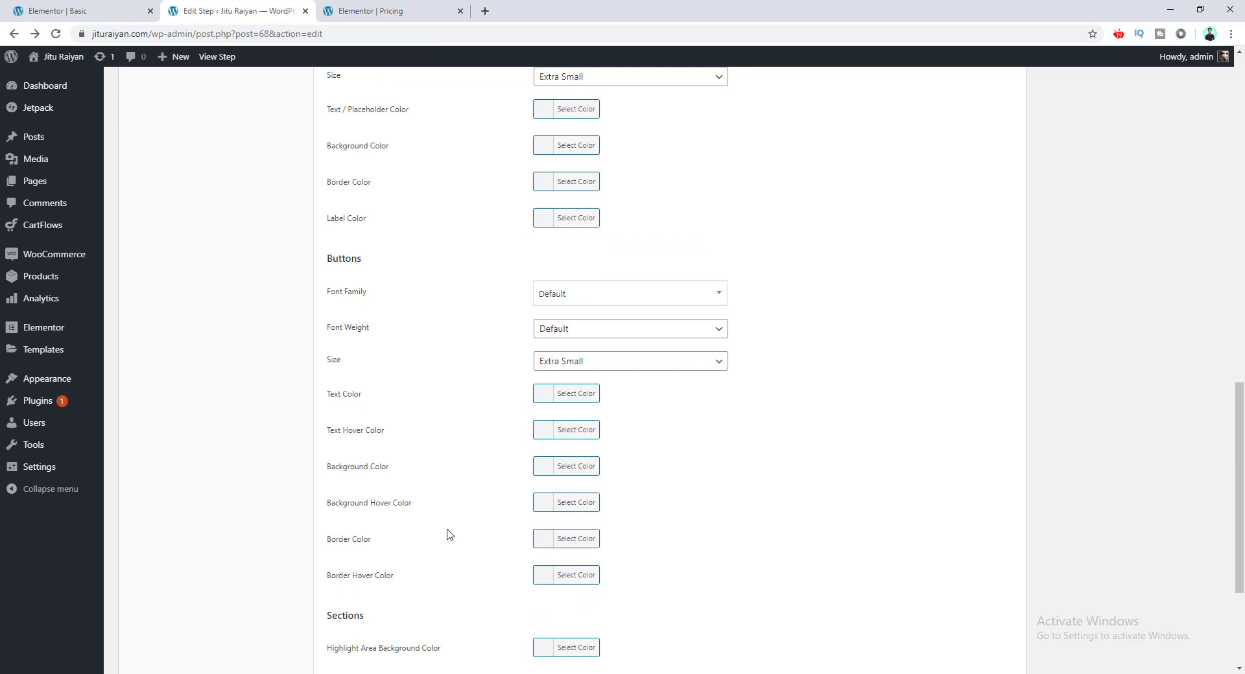
scroll(449, 534, "up", 11)
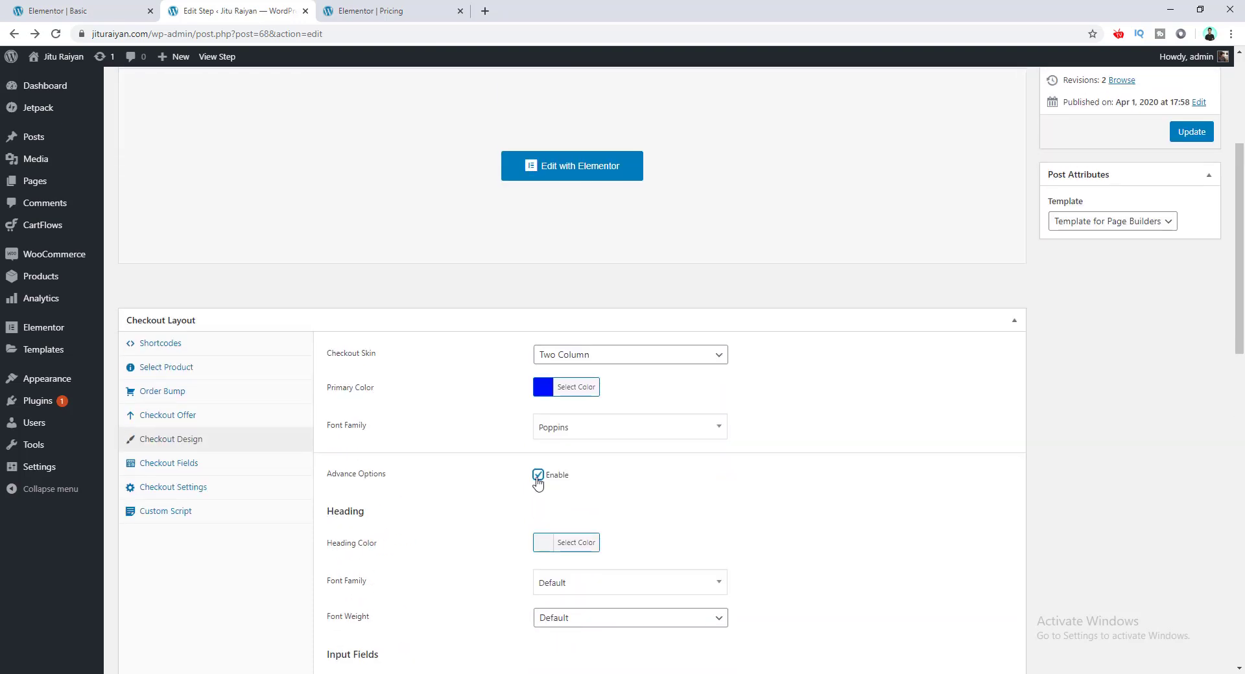
left_click(537, 474)
left_click(1196, 131)
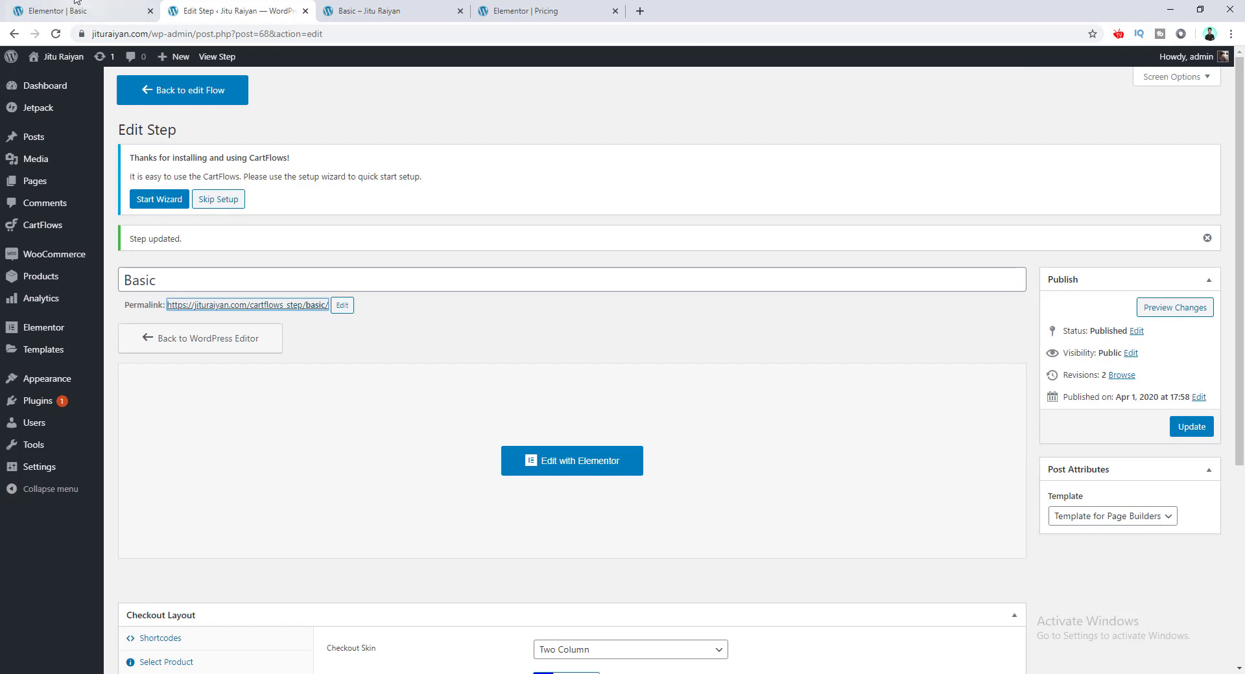
- Save the Basic page in Elementor and review its live checkout page in a new tab
left_click(84, 10)
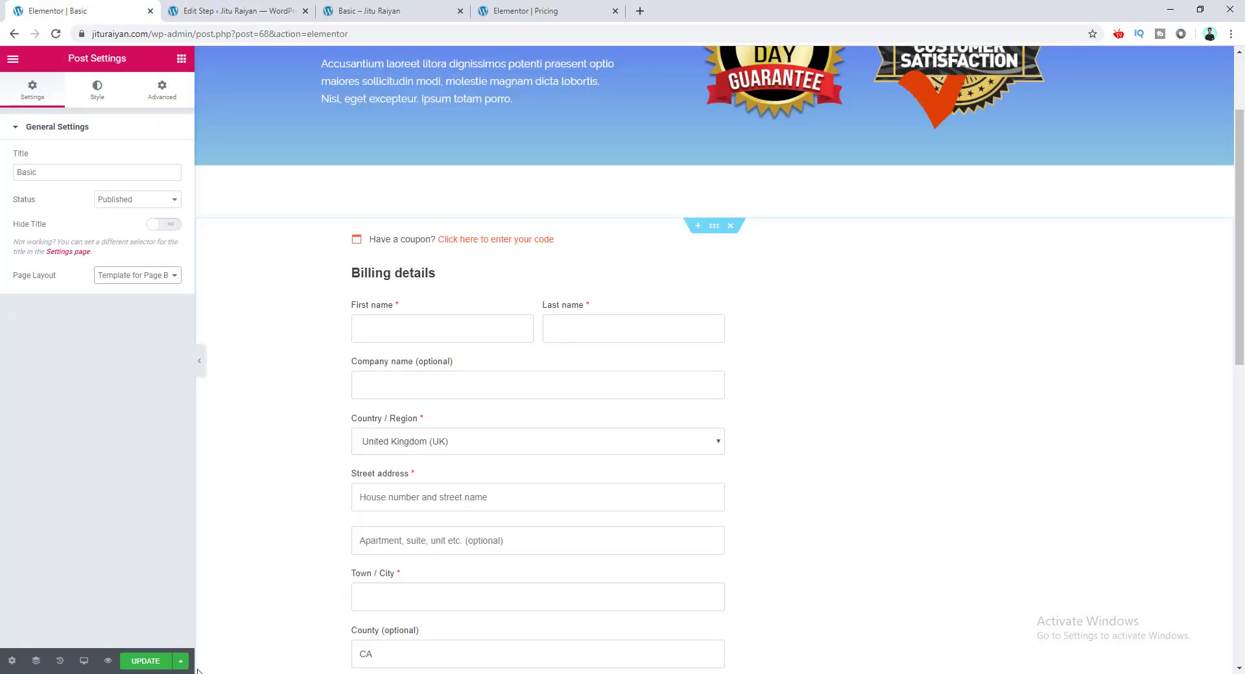
left_click(145, 661)
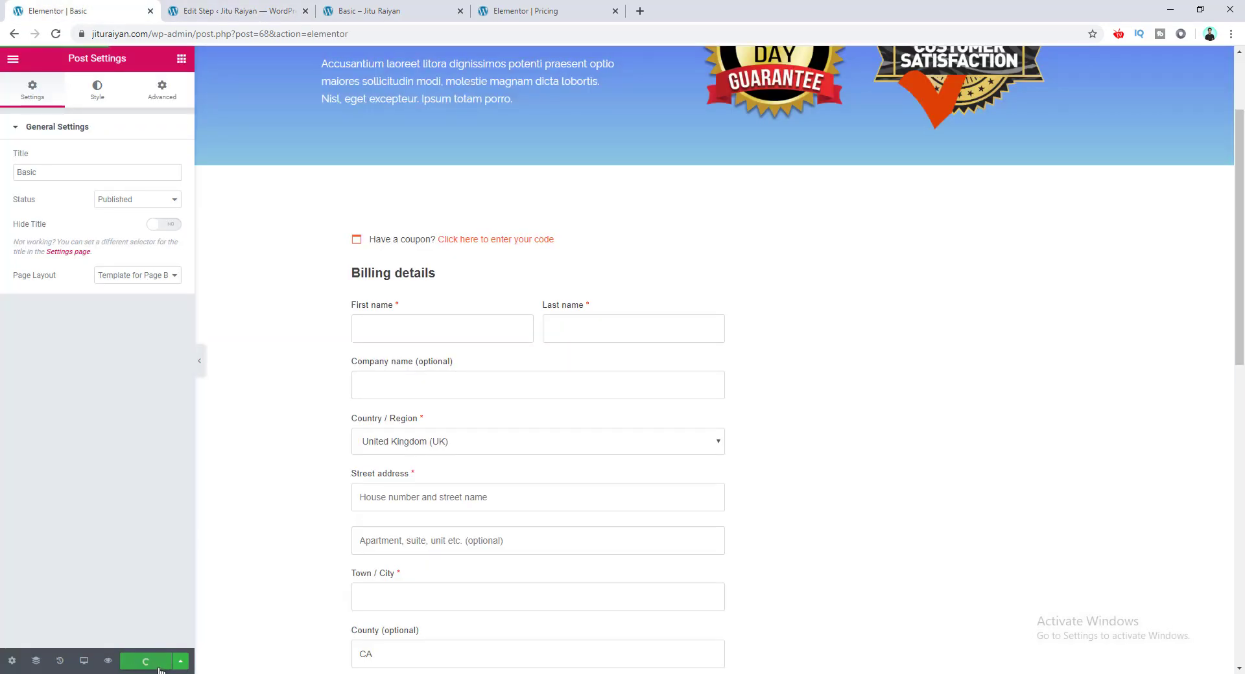
left_click(234, 10)
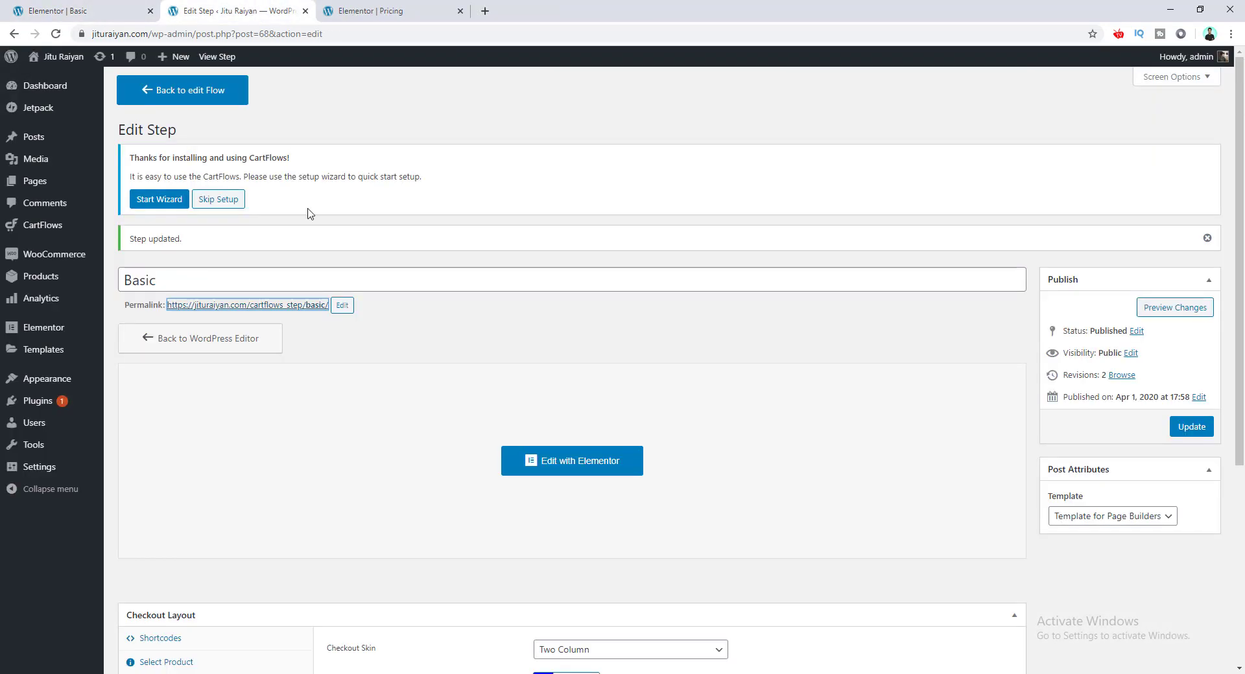
right_click(298, 309)
left_click(317, 319)
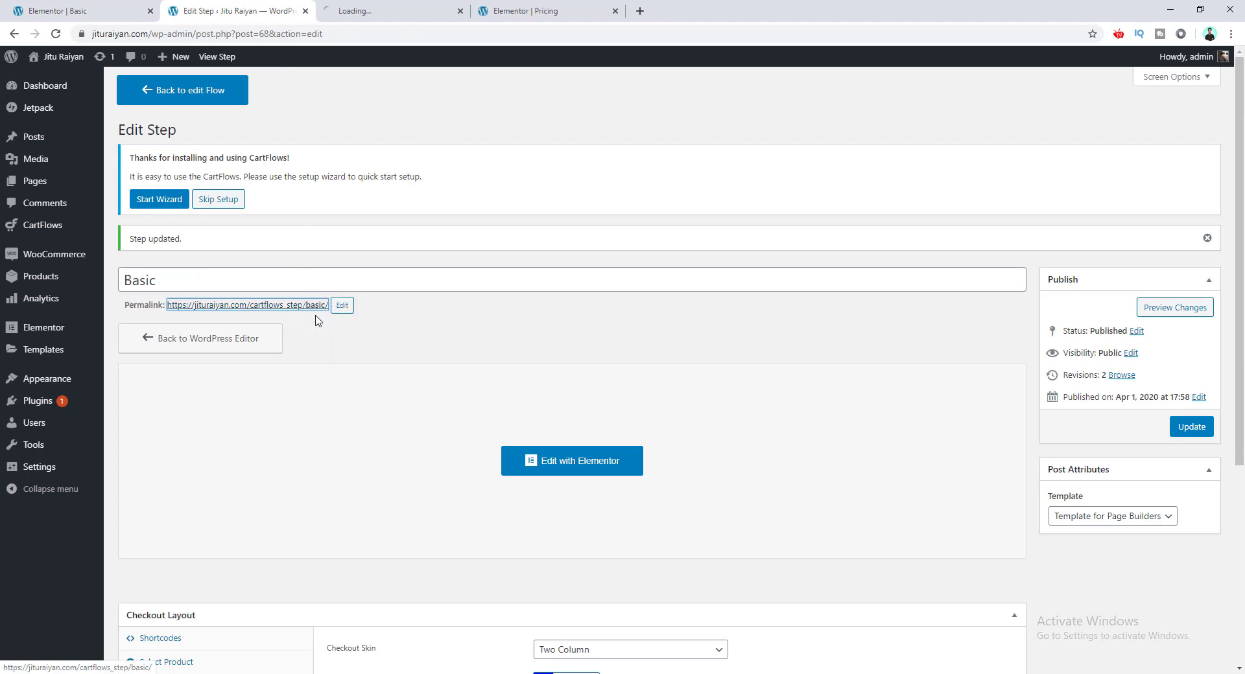
left_click(406, 13)
scroll(550, 335, "down", 4)
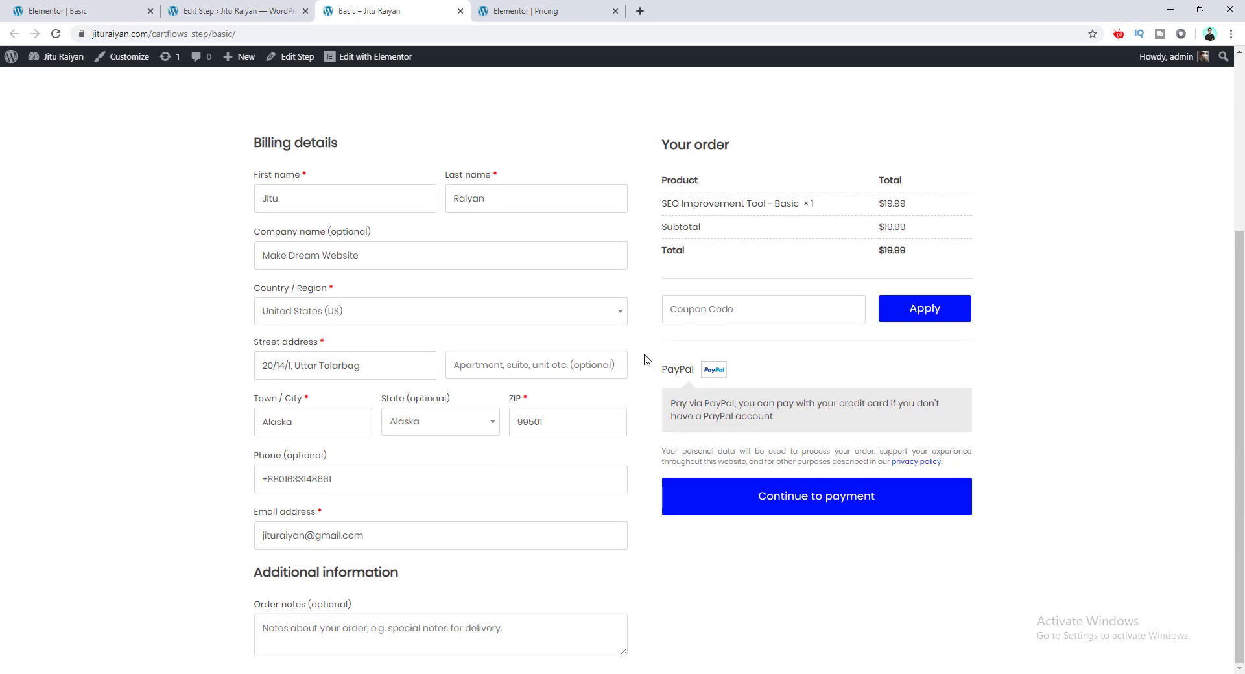
scroll(647, 359, "up", 4)
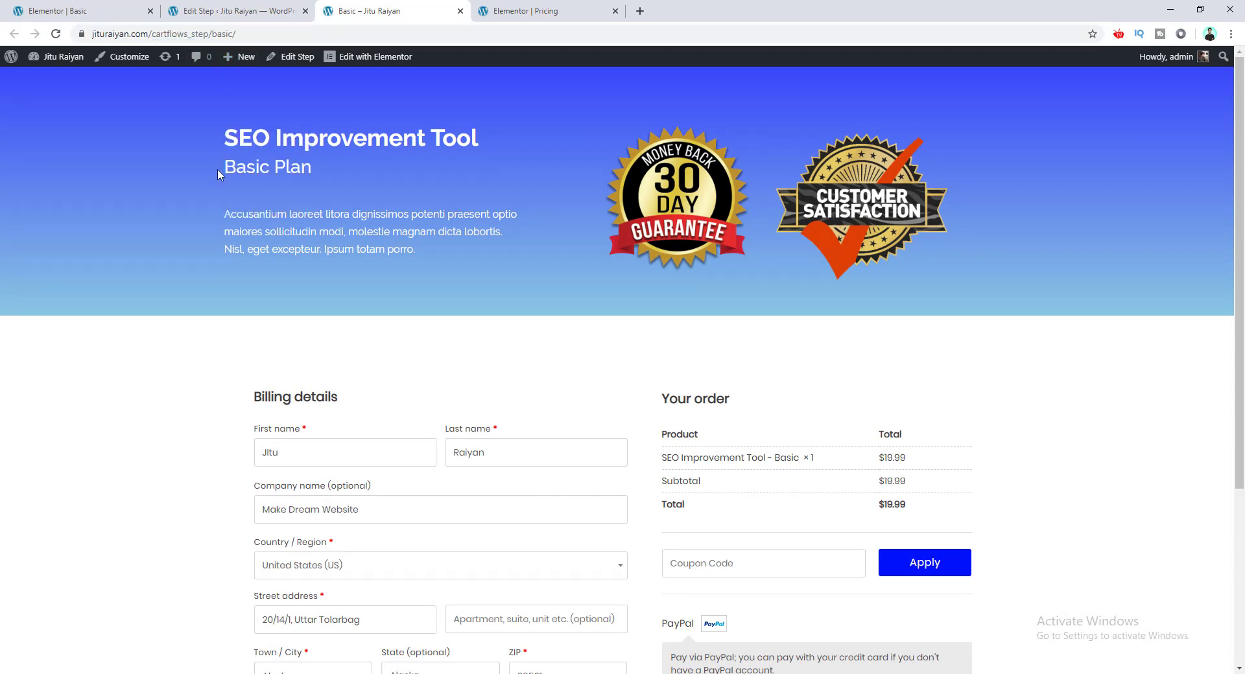
double_click(211, 34)
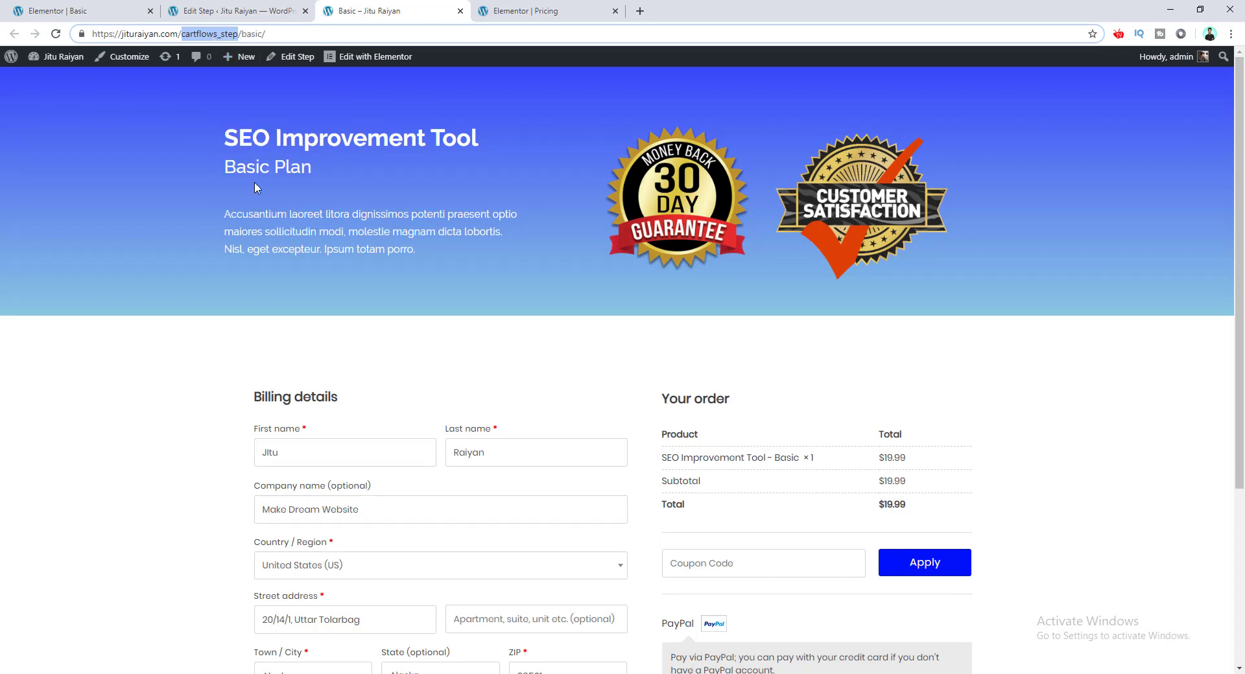
- Change the CartFlows Step Base permalink from cartflows_step to checkout and save the settings
left_click(231, 10)
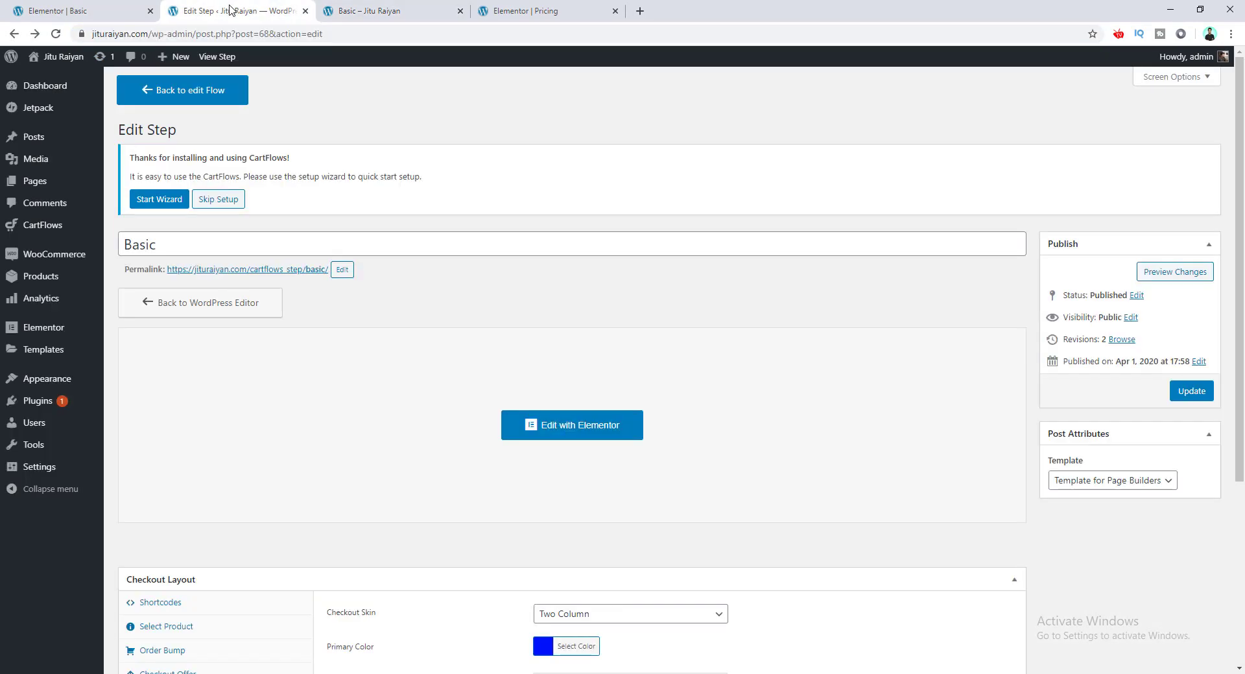
mouse_move(73, 237)
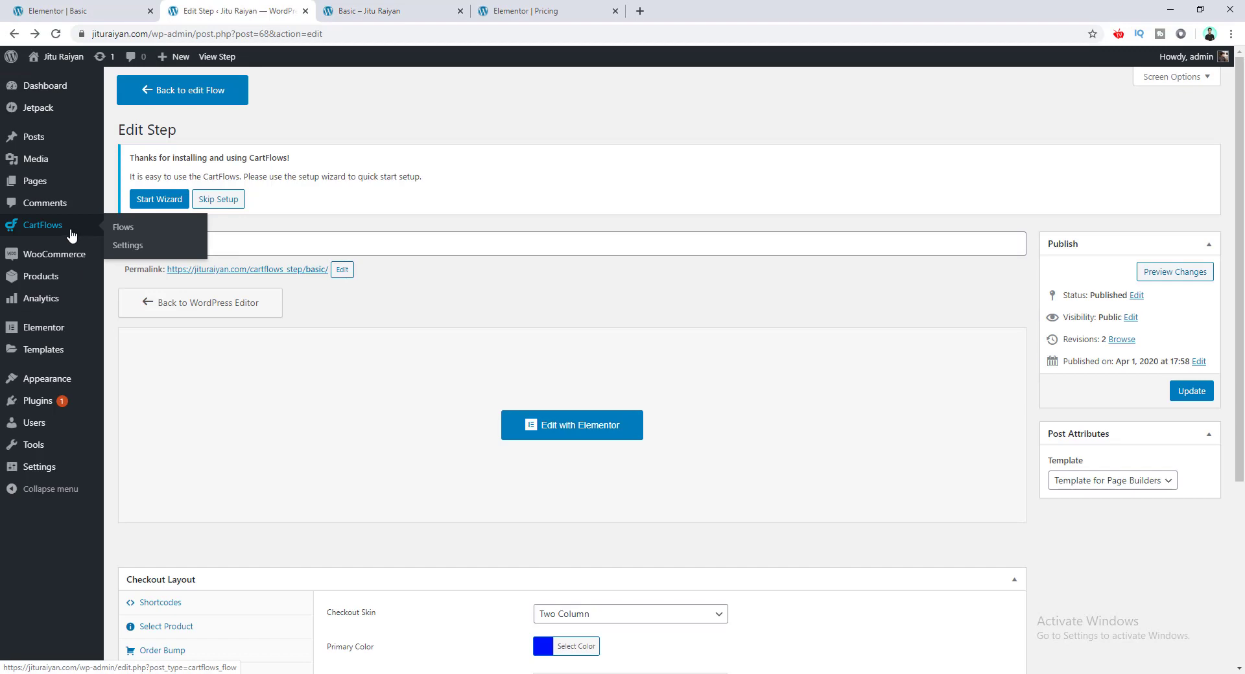
left_click(124, 247)
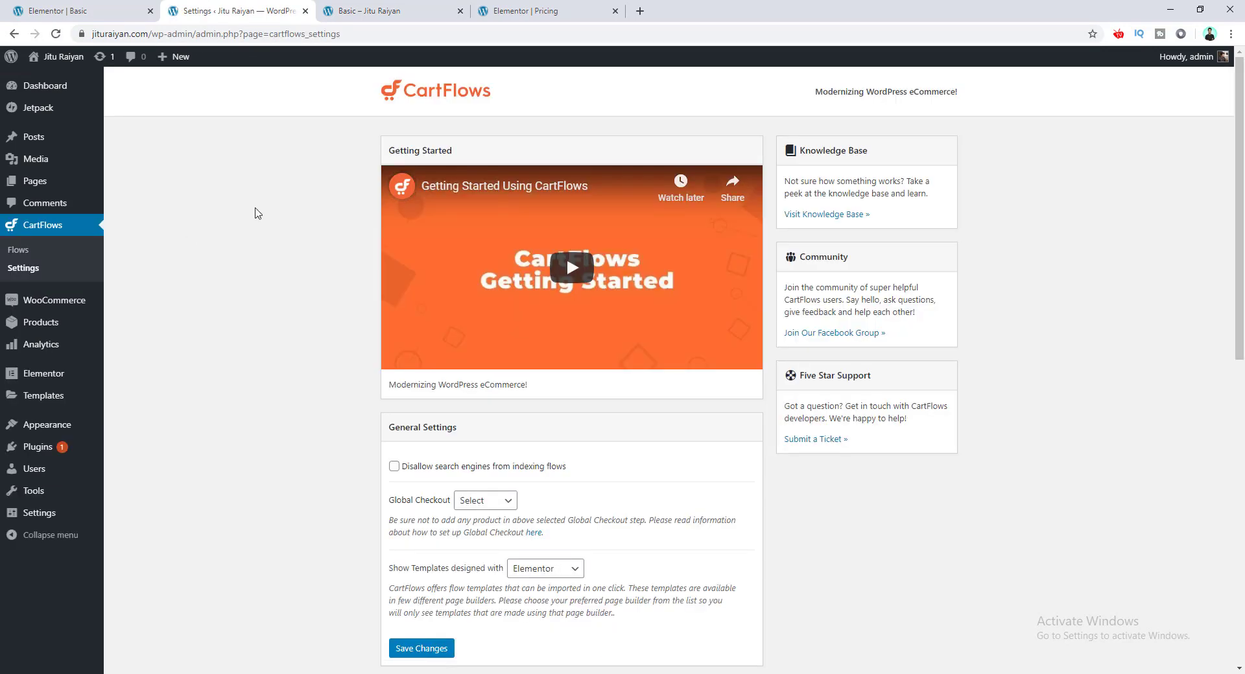
scroll(257, 213, "down", 9)
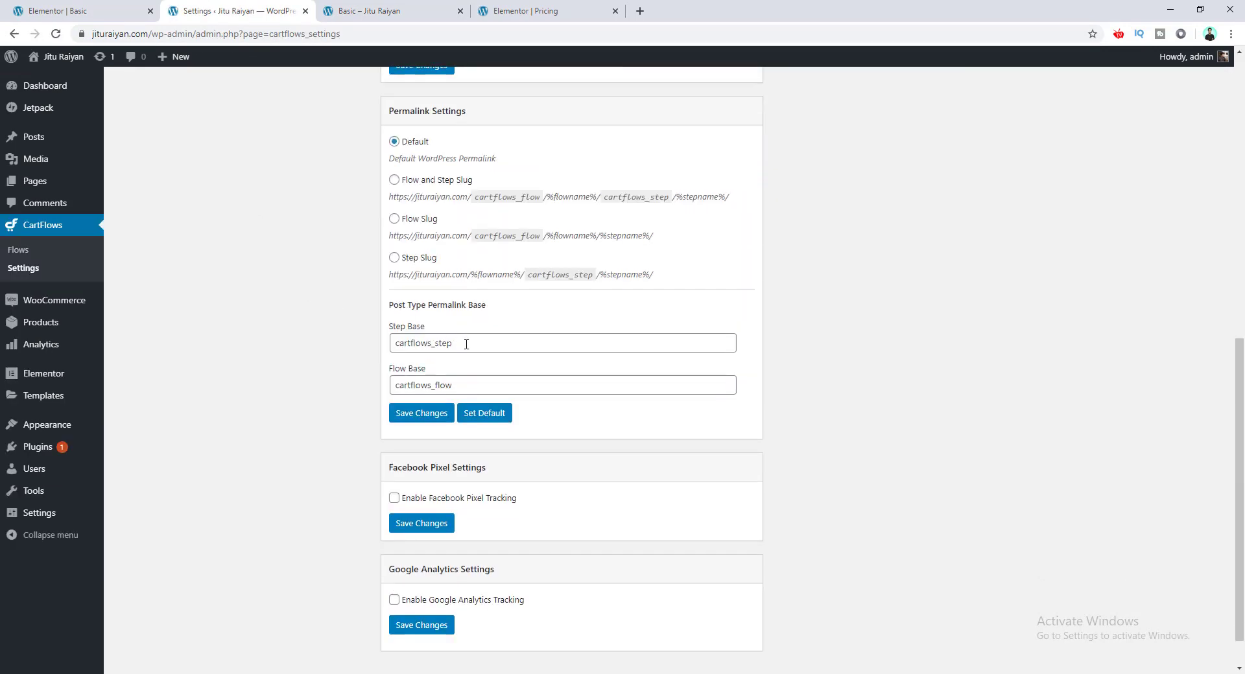
left_click_drag(466, 344, 387, 346)
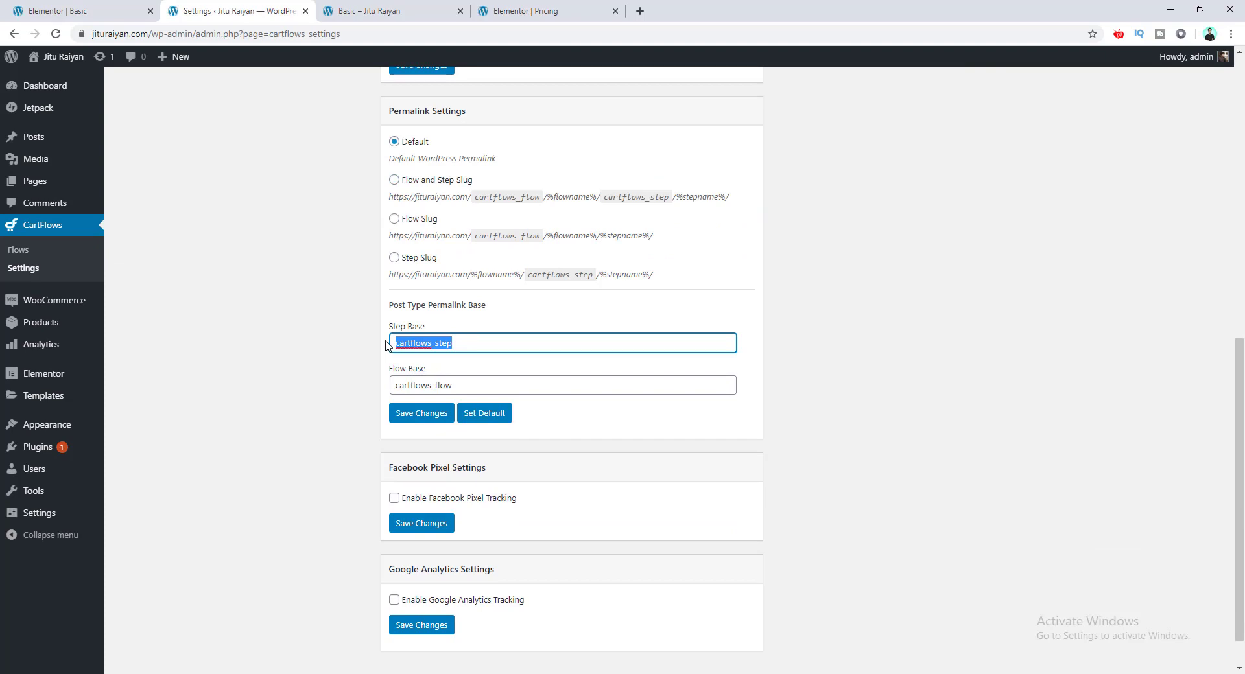
type("checkou")
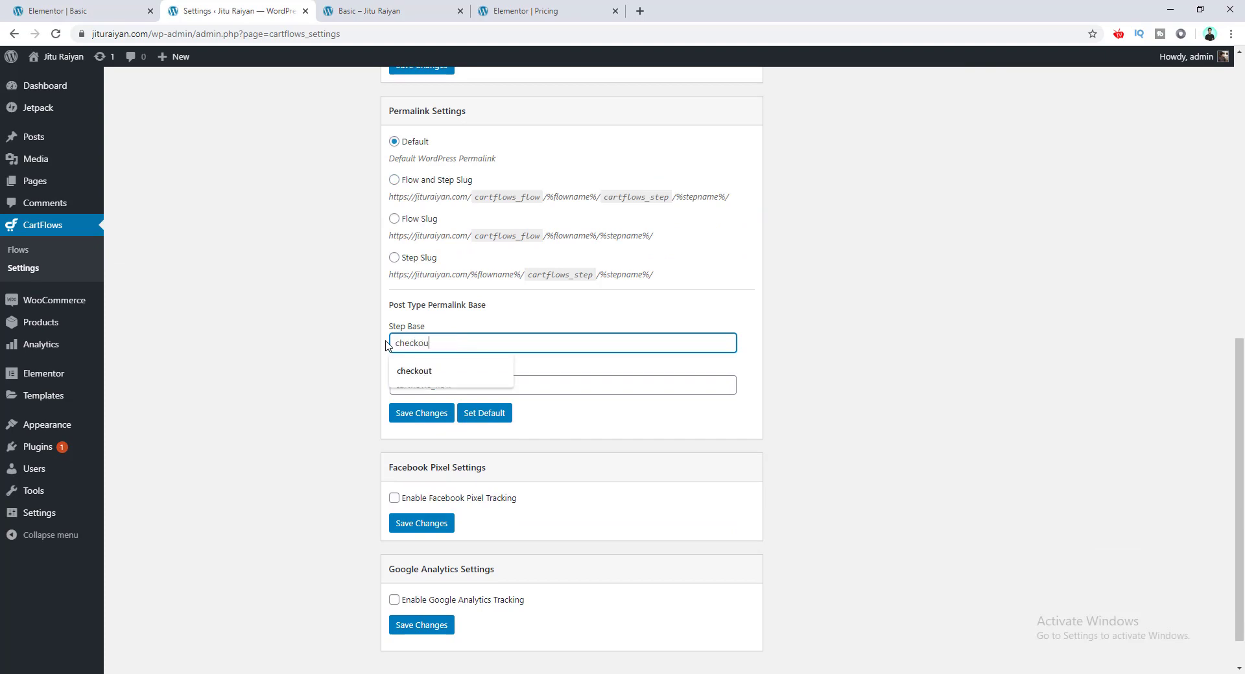
type("t")
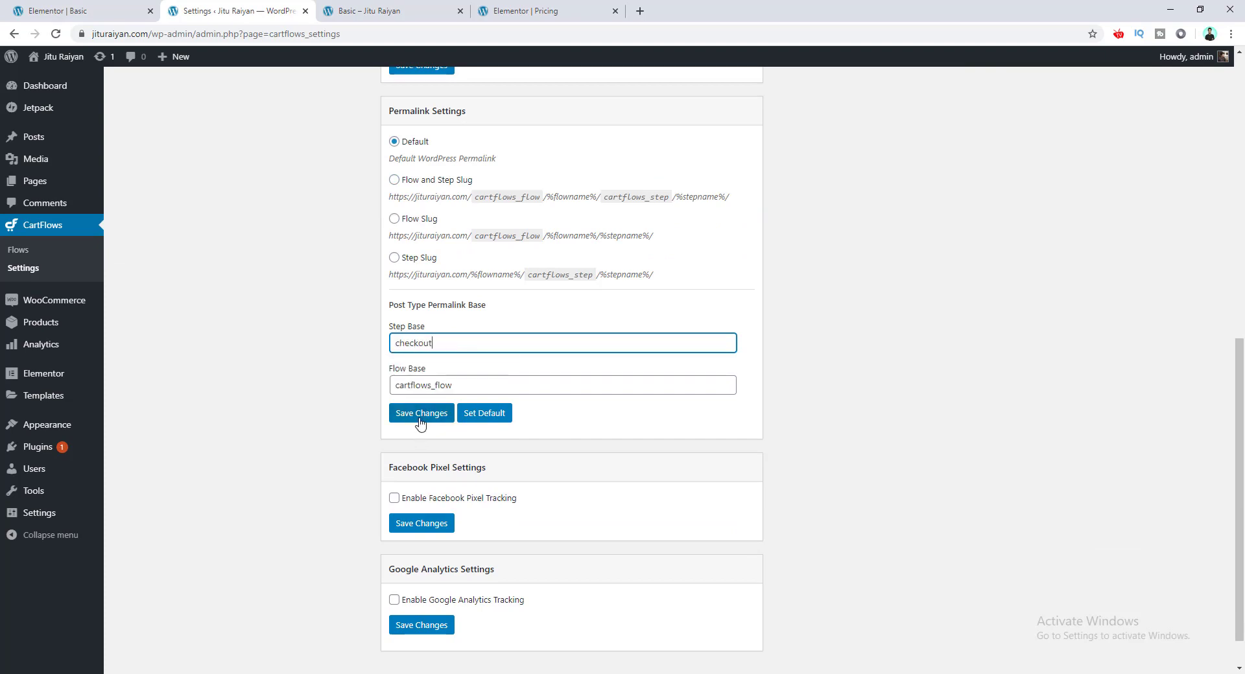
left_click(419, 418)
- Reload the Basic checkout at /checkout/basic/, confirm the SEO Improvement Tool order, and copy the URL
left_click(377, 6)
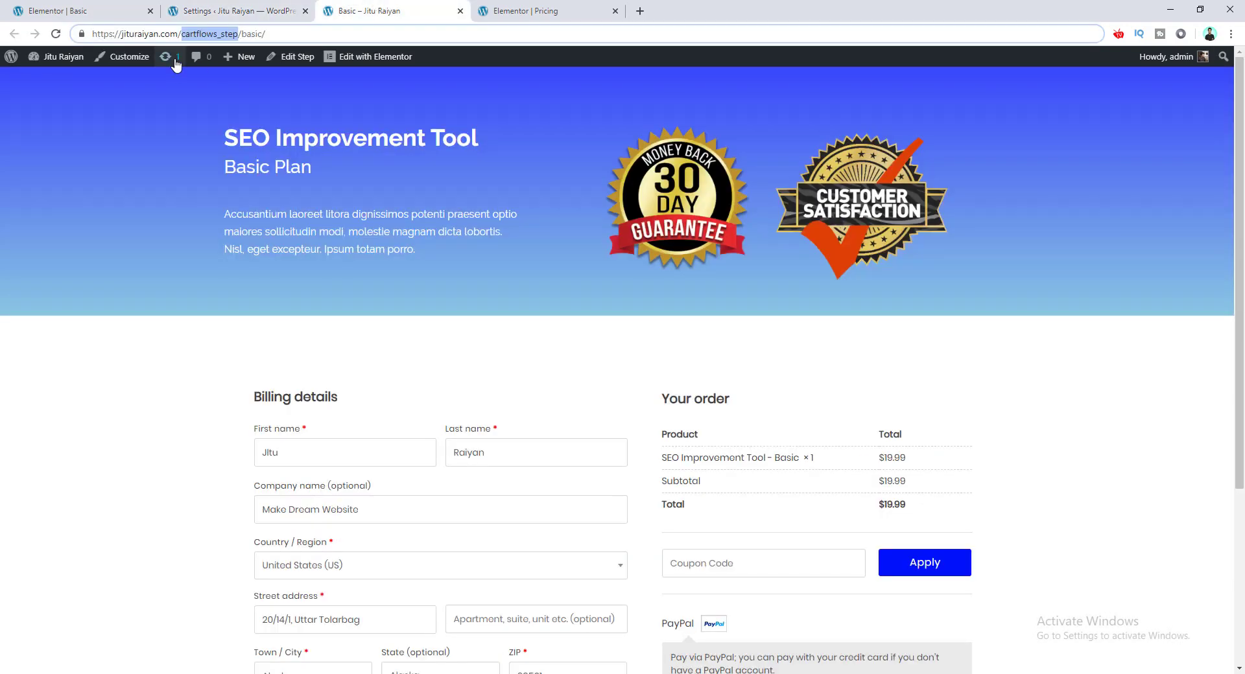
type("checko")
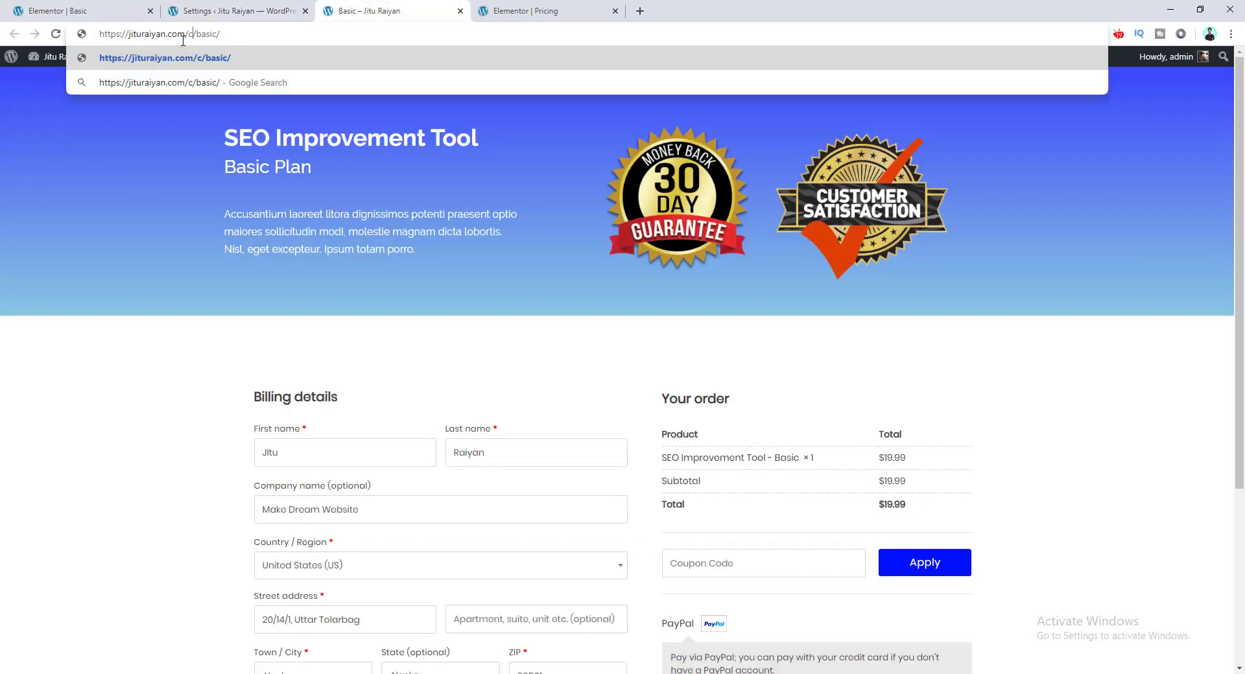
type("ut")
key("Return")
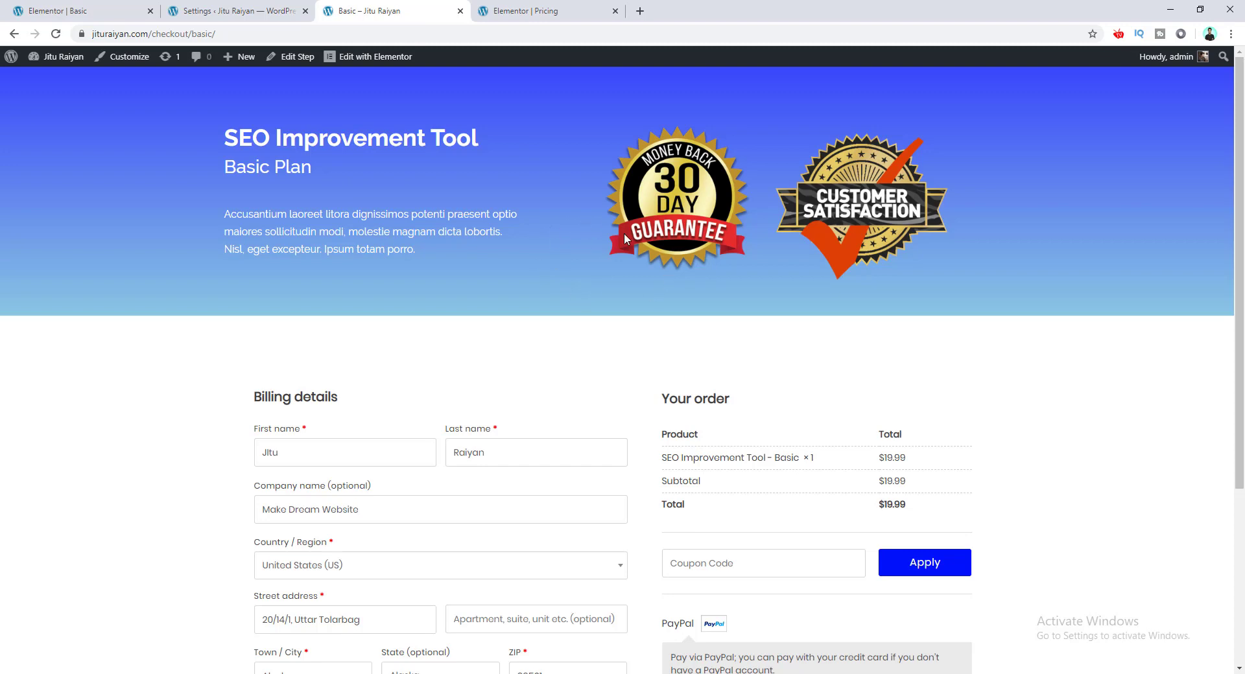
scroll(687, 325, "down", 1)
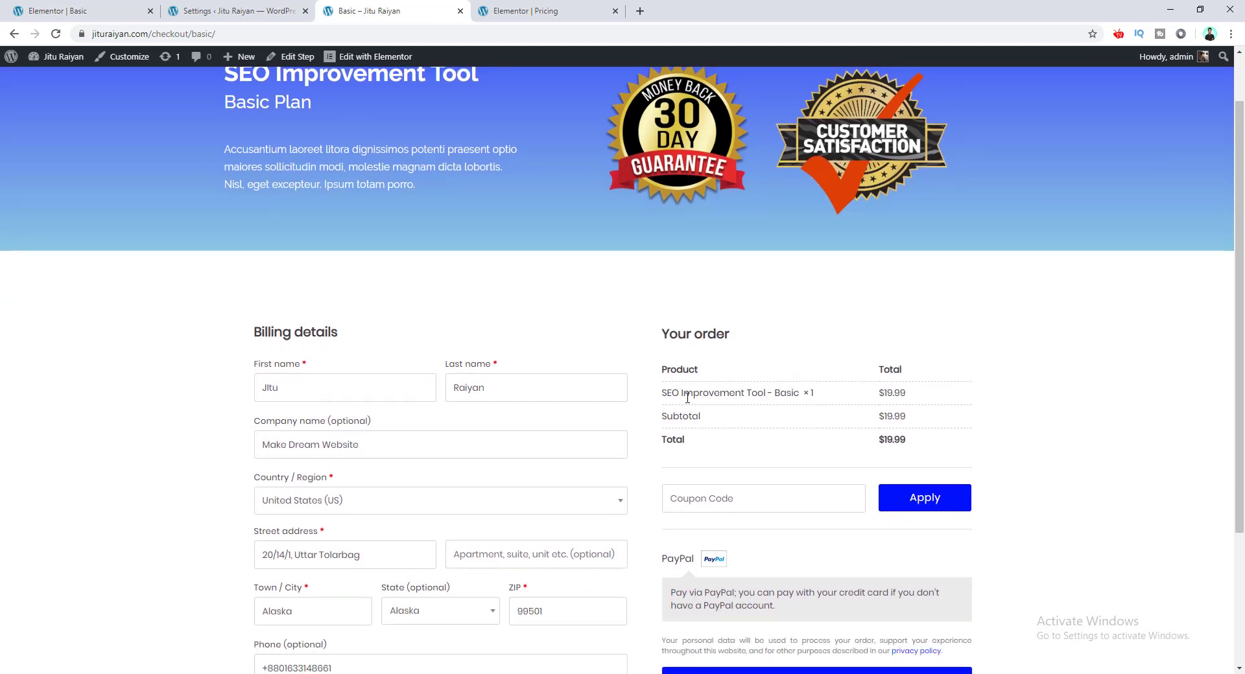
left_click_drag(664, 395, 770, 396)
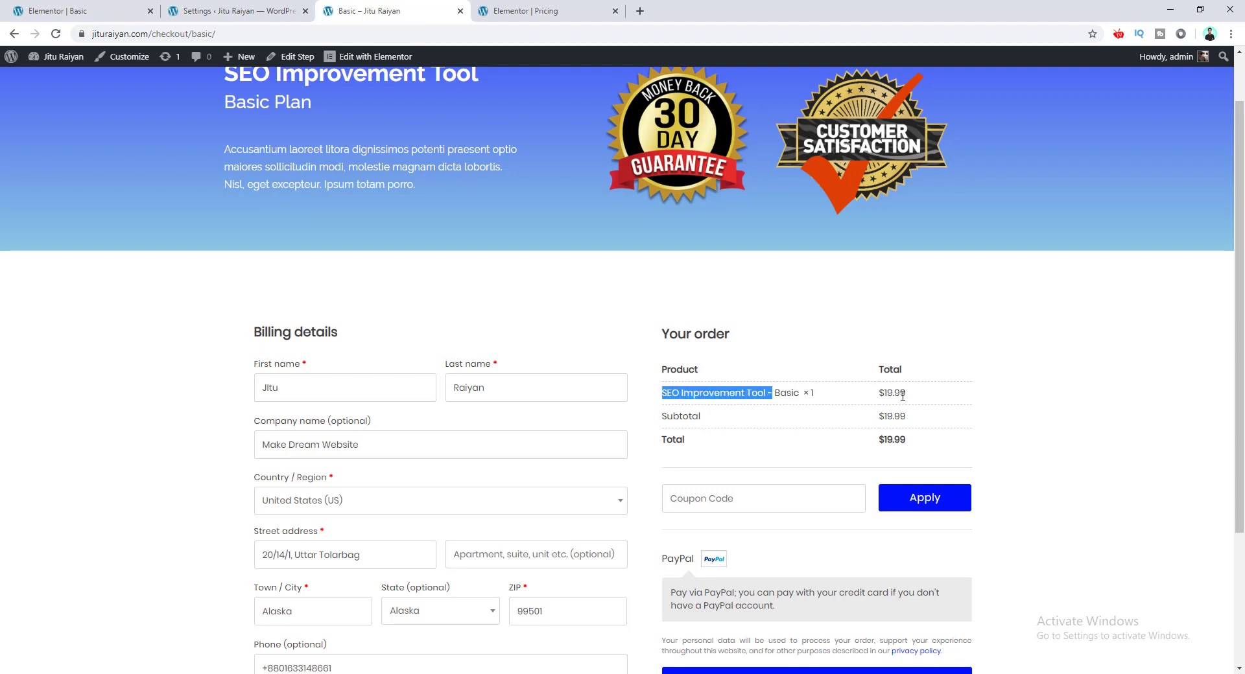
left_click(781, 396)
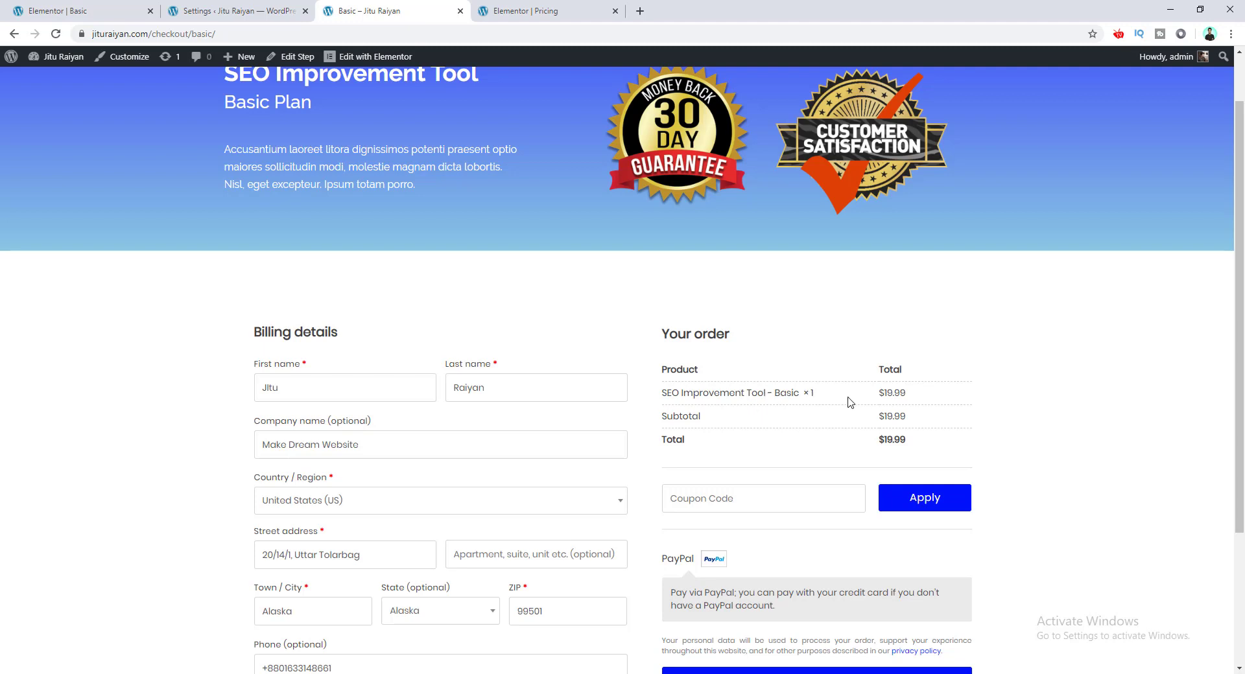
left_click(259, 37)
key("ctrl+c")
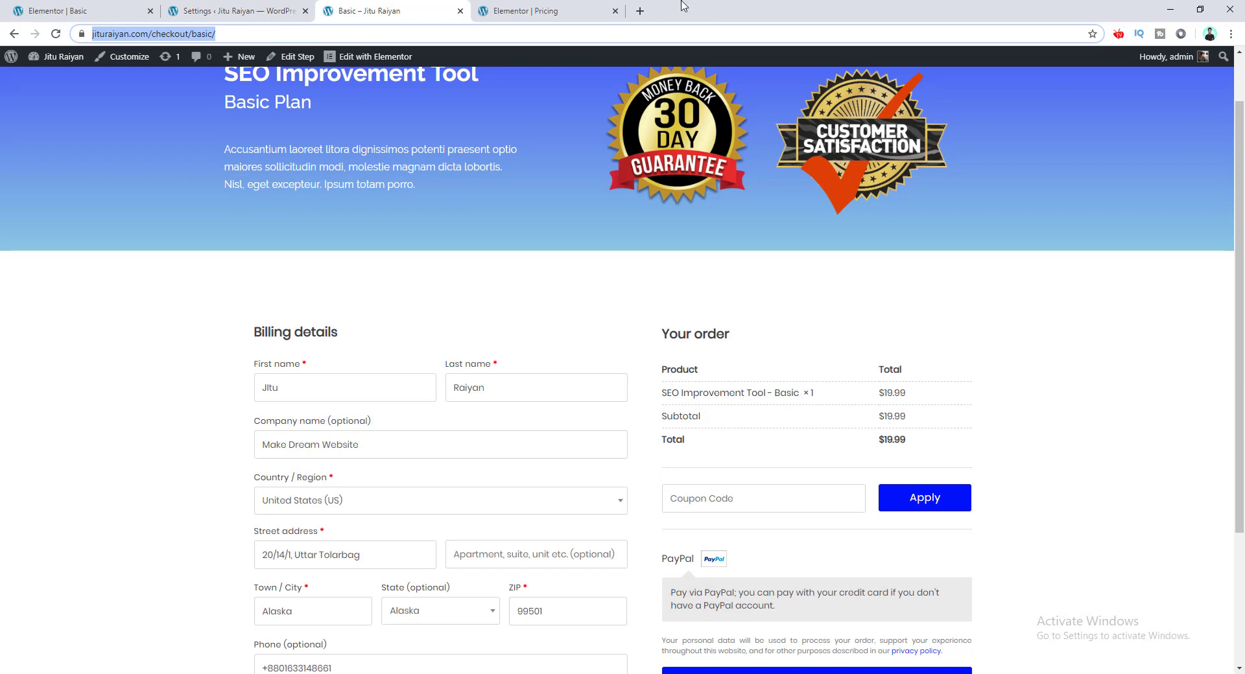
- Paste the /checkout/basic/ URL as the Basic BUY NOW link, update the Pricing page, and preview it
left_click(536, 7)
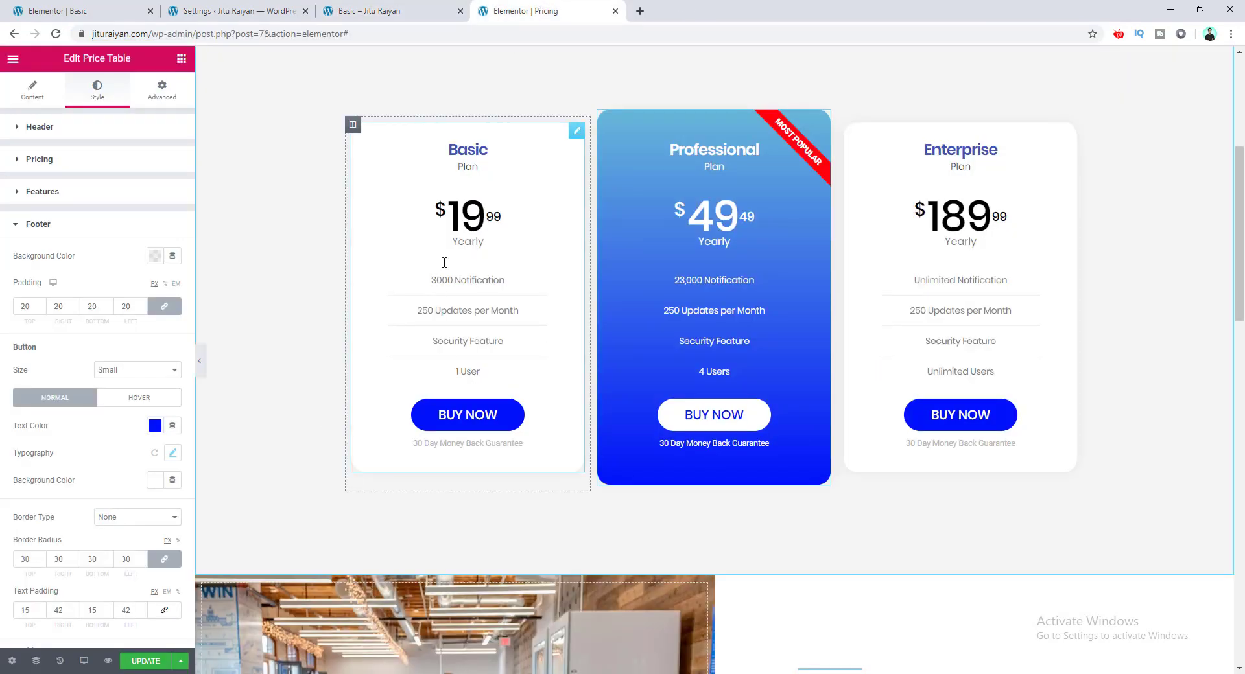
right_click(463, 202)
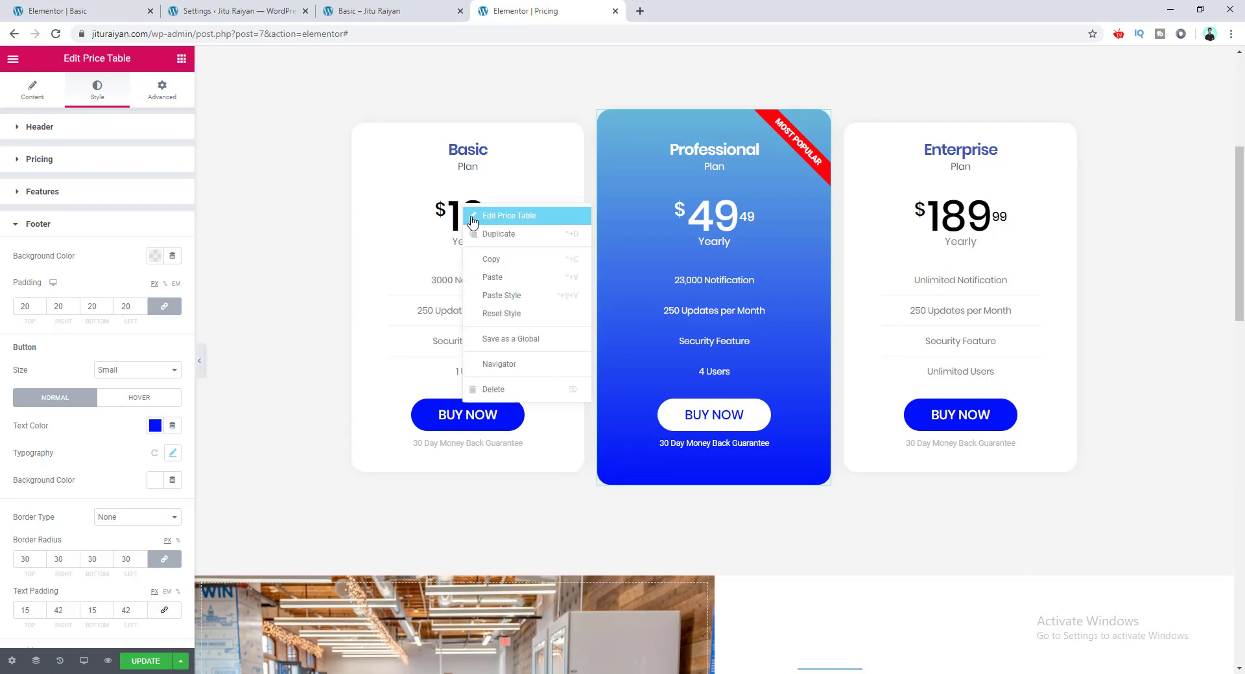
left_click(472, 221)
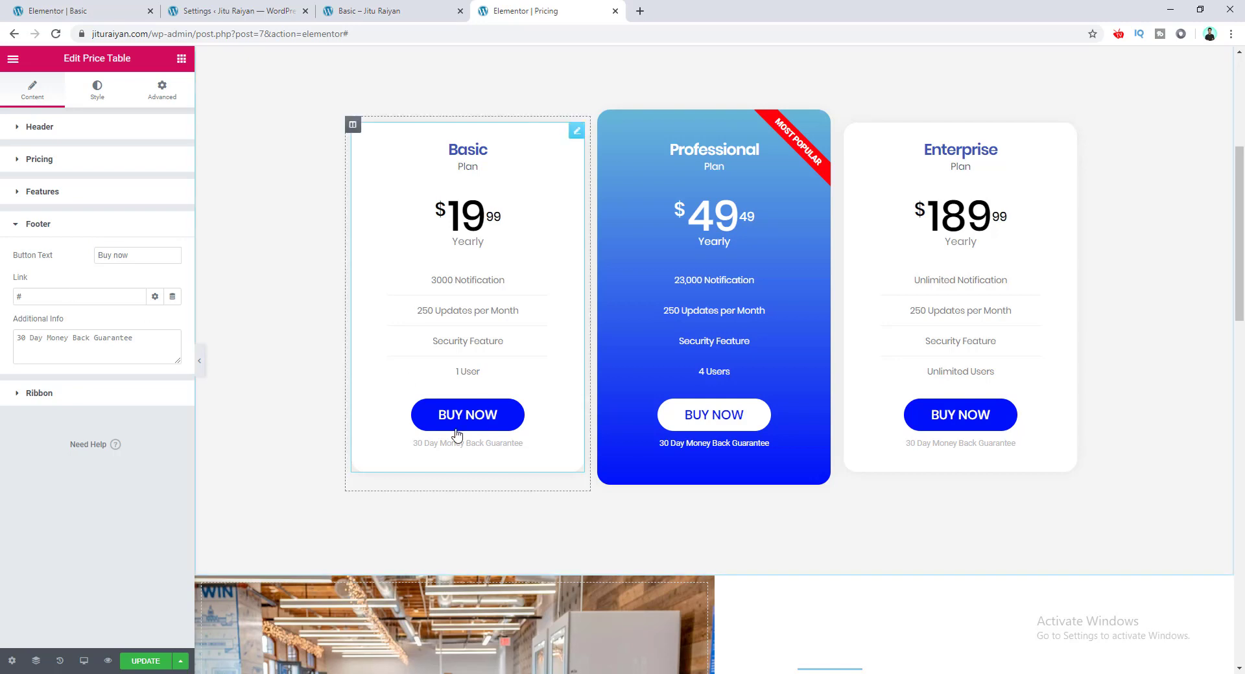
left_click(42, 296)
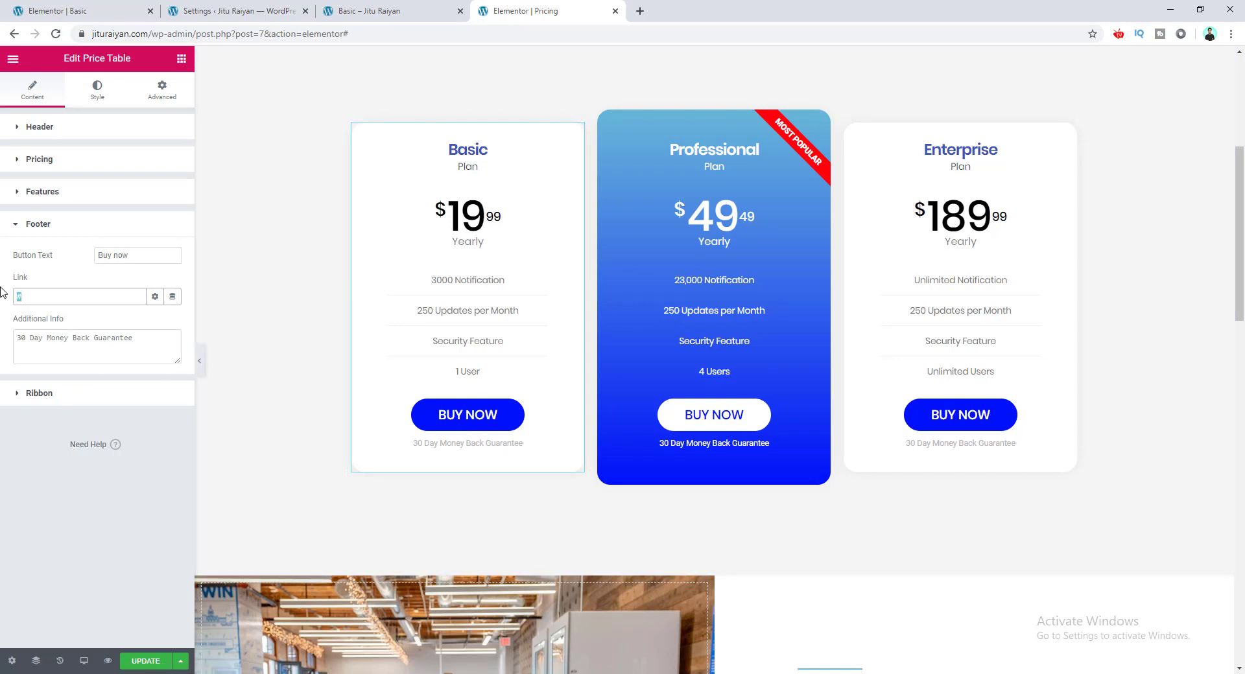
key("ctrl+v")
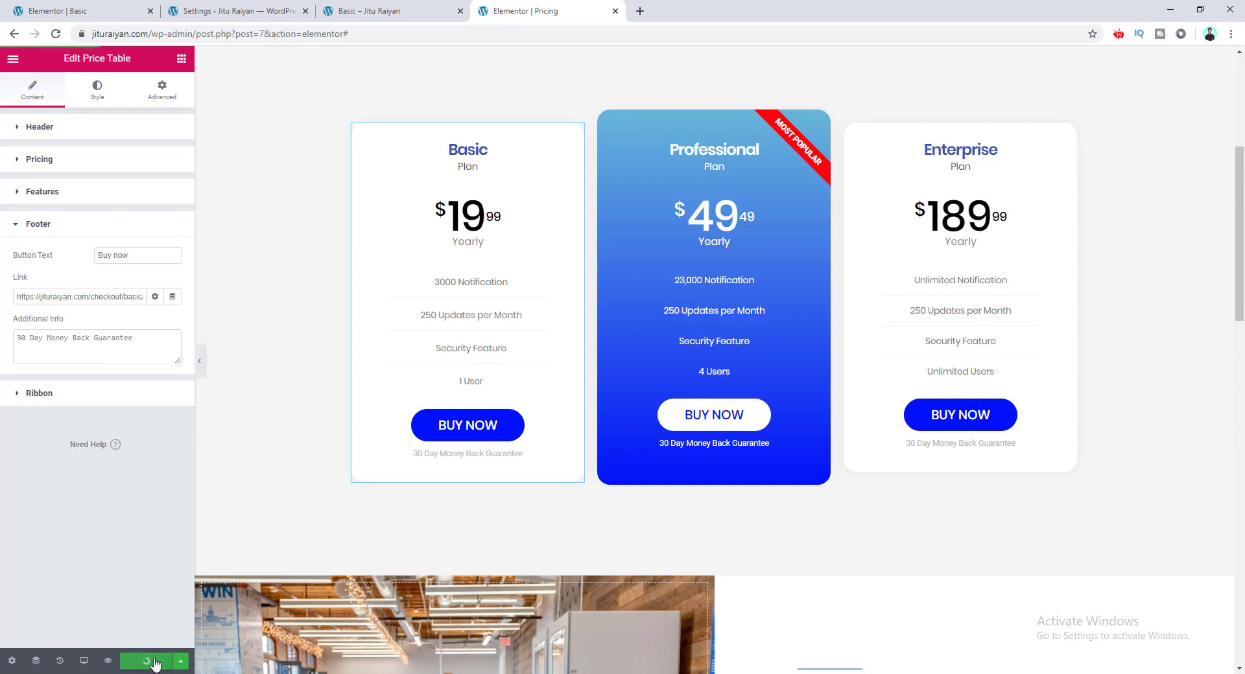
left_click(126, 662)
left_click(107, 662)
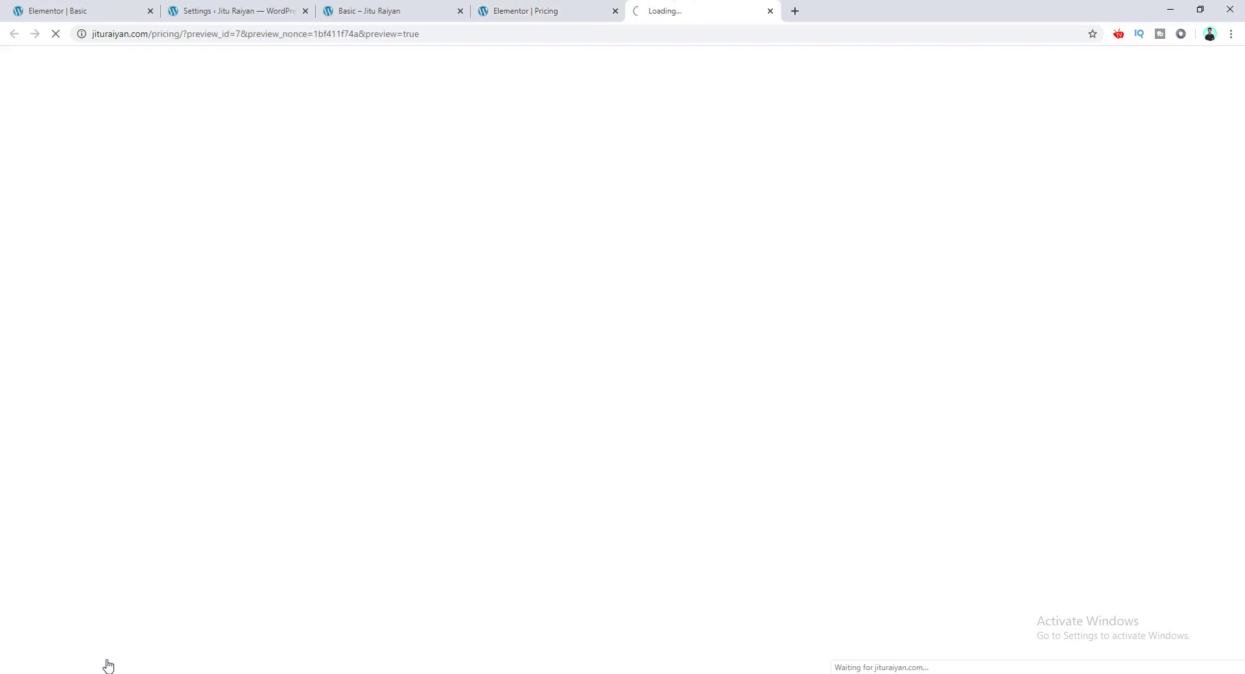
- Follow the Basic BUY NOW on the preview and confirm the $19.99 checkout at /checkout/basic/
scroll(409, 495, "down", 3)
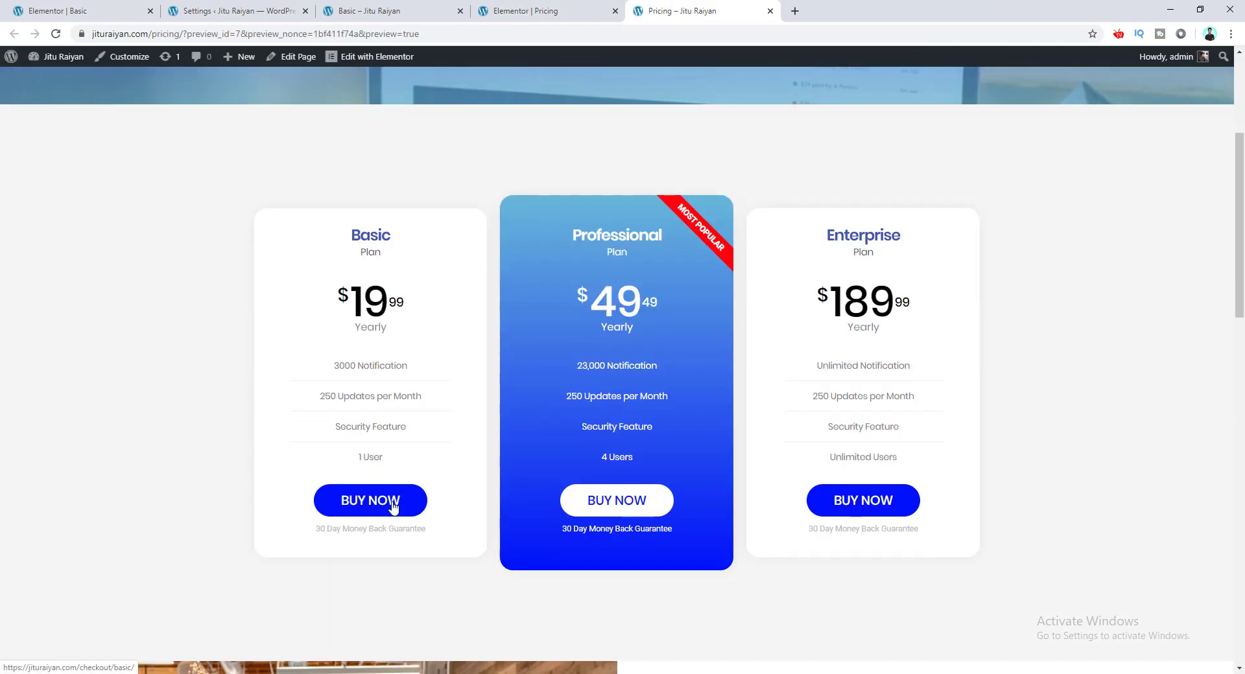
left_click(393, 505)
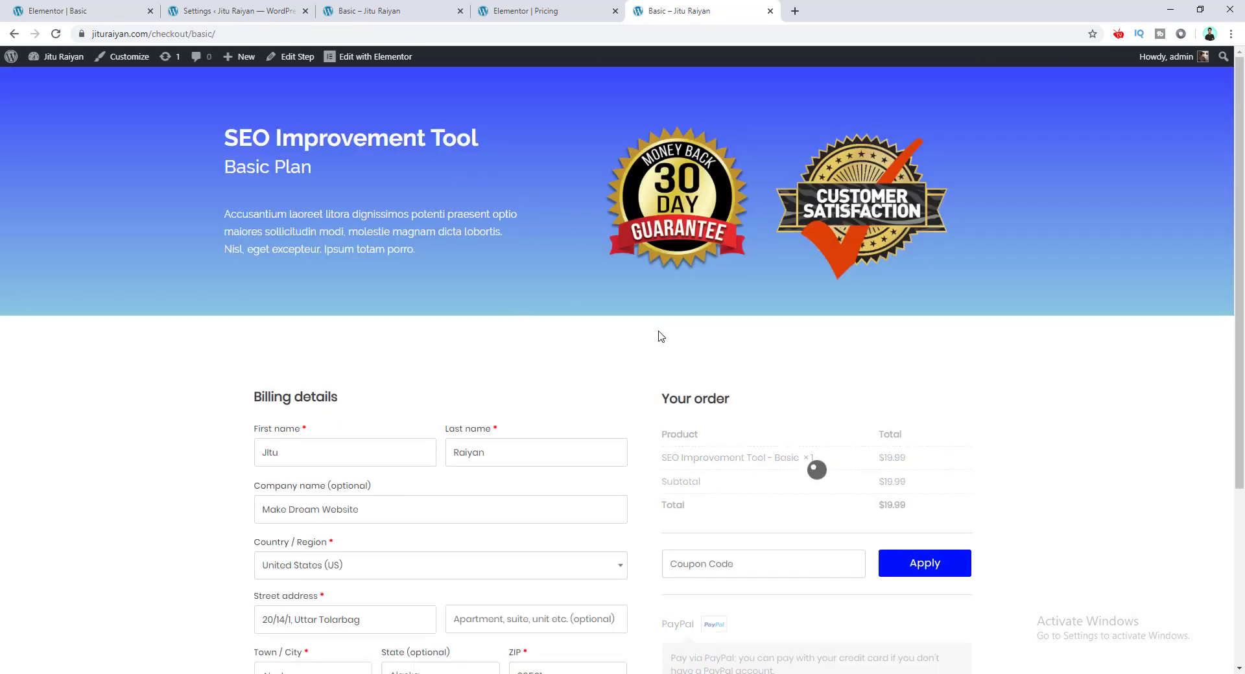
scroll(714, 383, "down", 1)
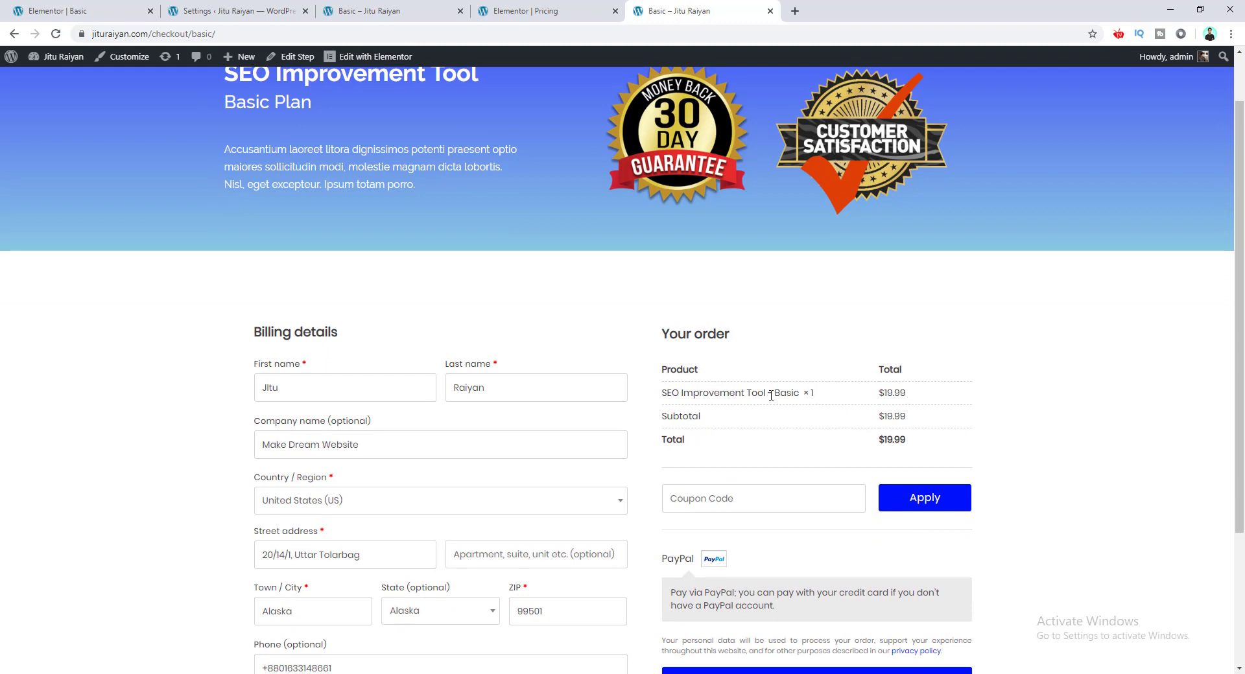
scroll(771, 397, "up", 1)
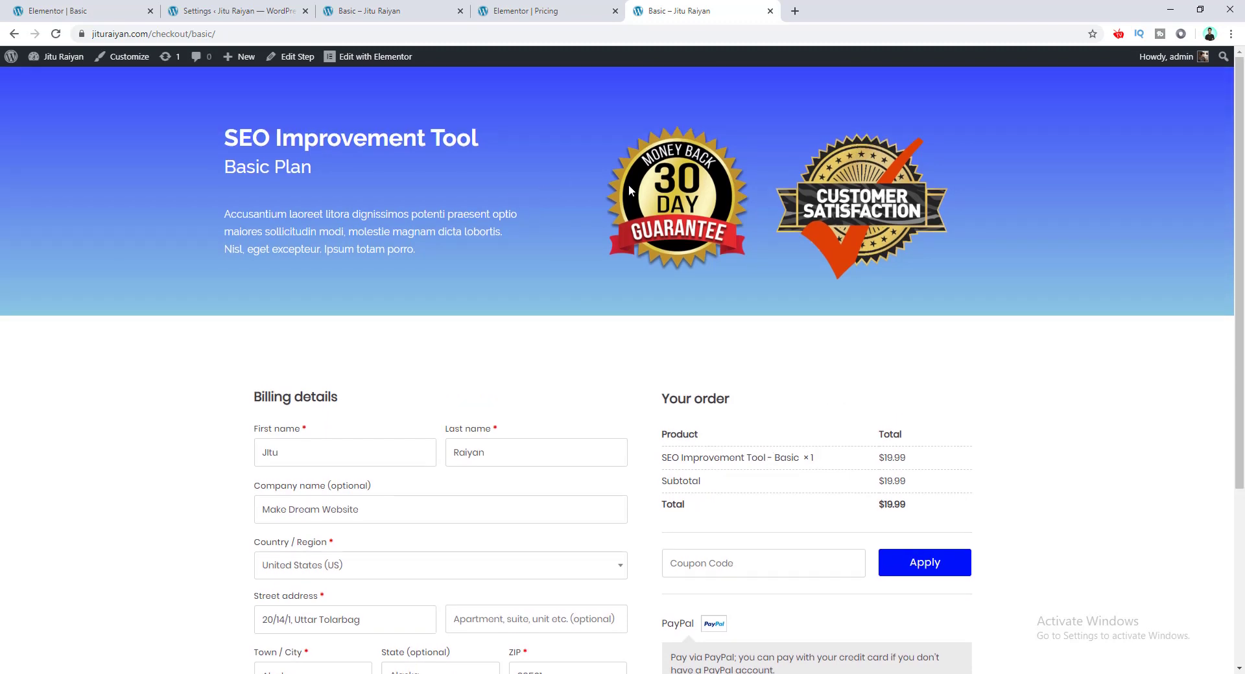
left_click(579, 10)
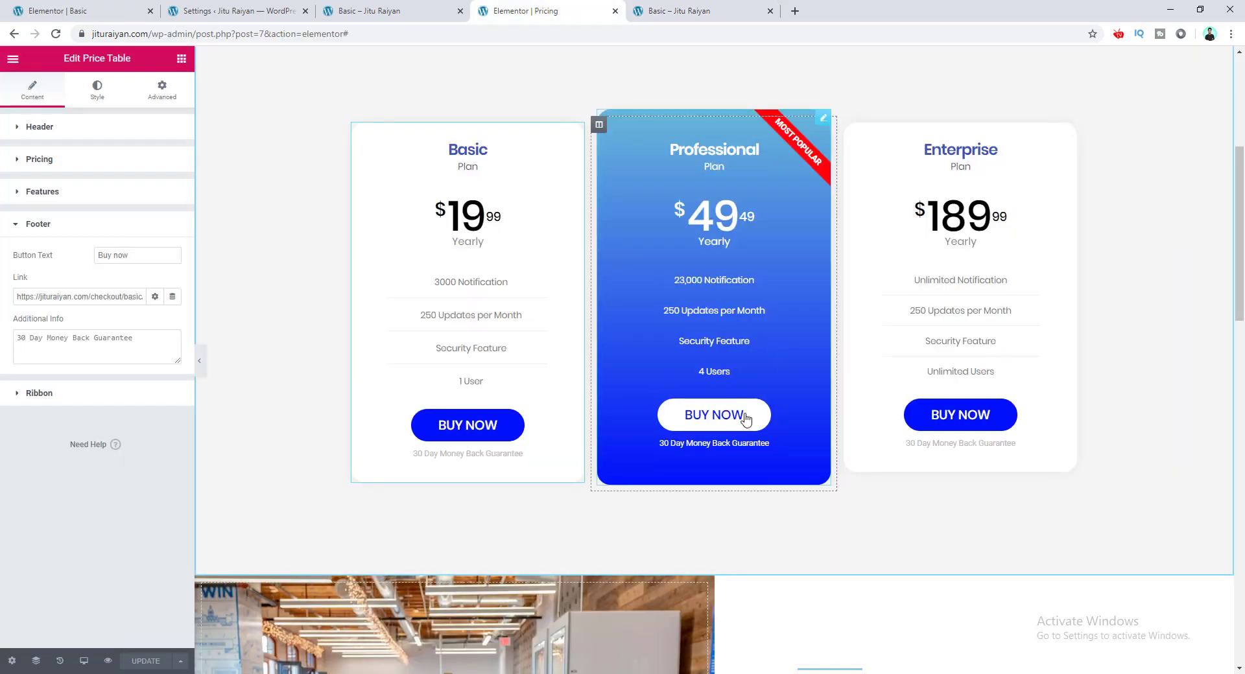
left_click(718, 3)
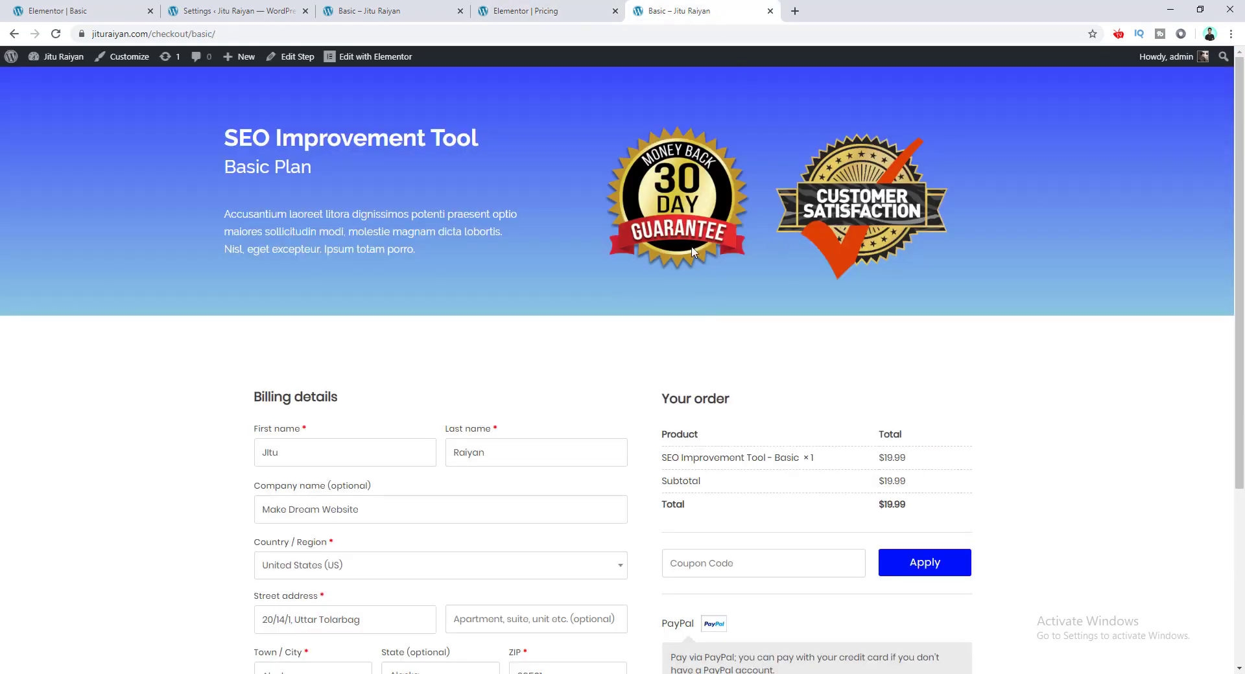
left_click(230, 11)
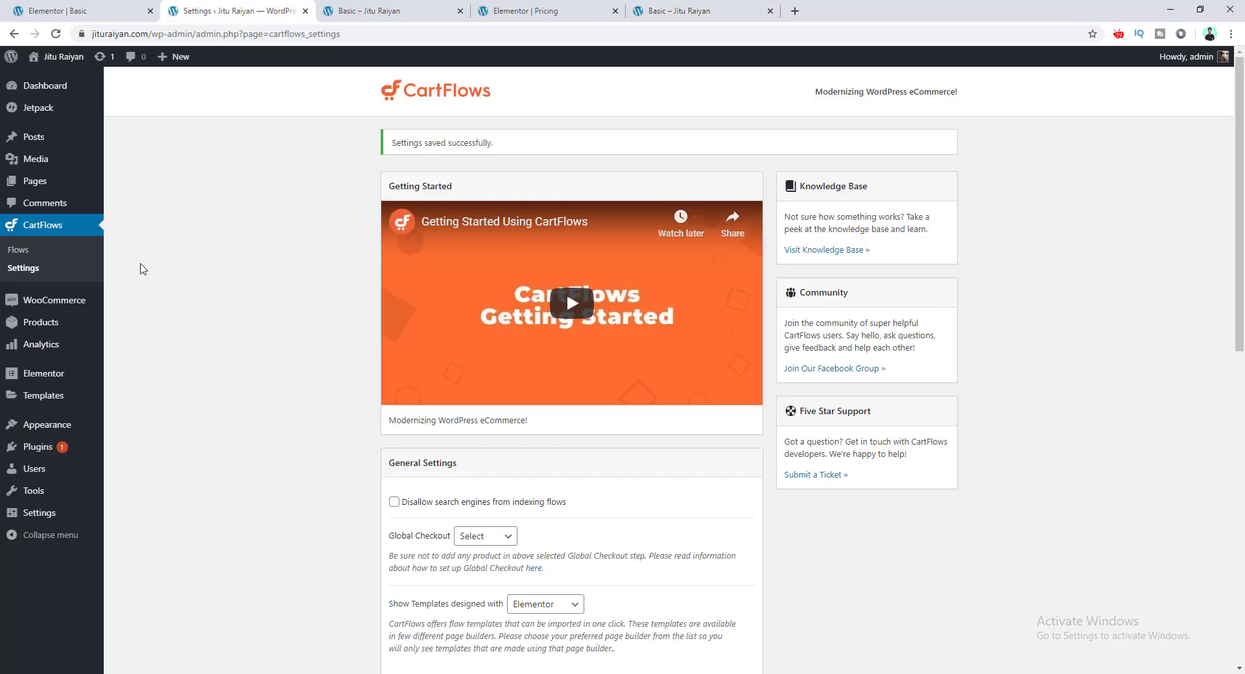
- Clone the Basic to Checkout flow and retitle the copy 'Professonal to Checkout'
left_click(27, 255)
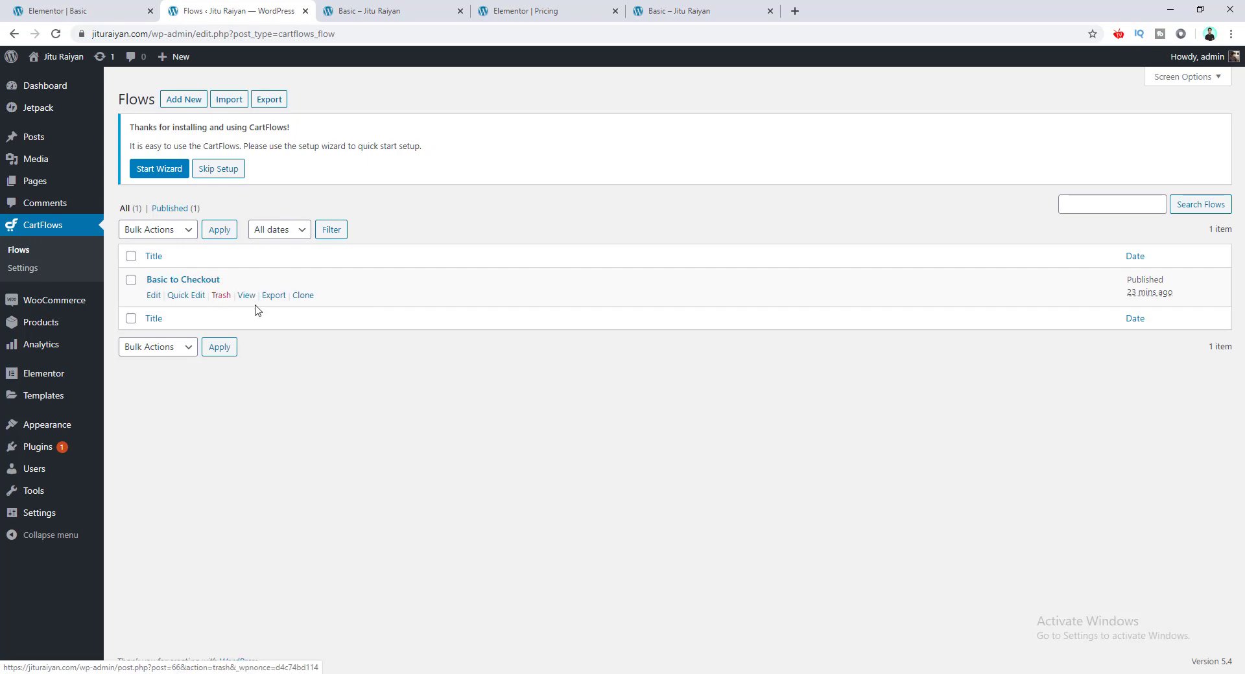
left_click(300, 297)
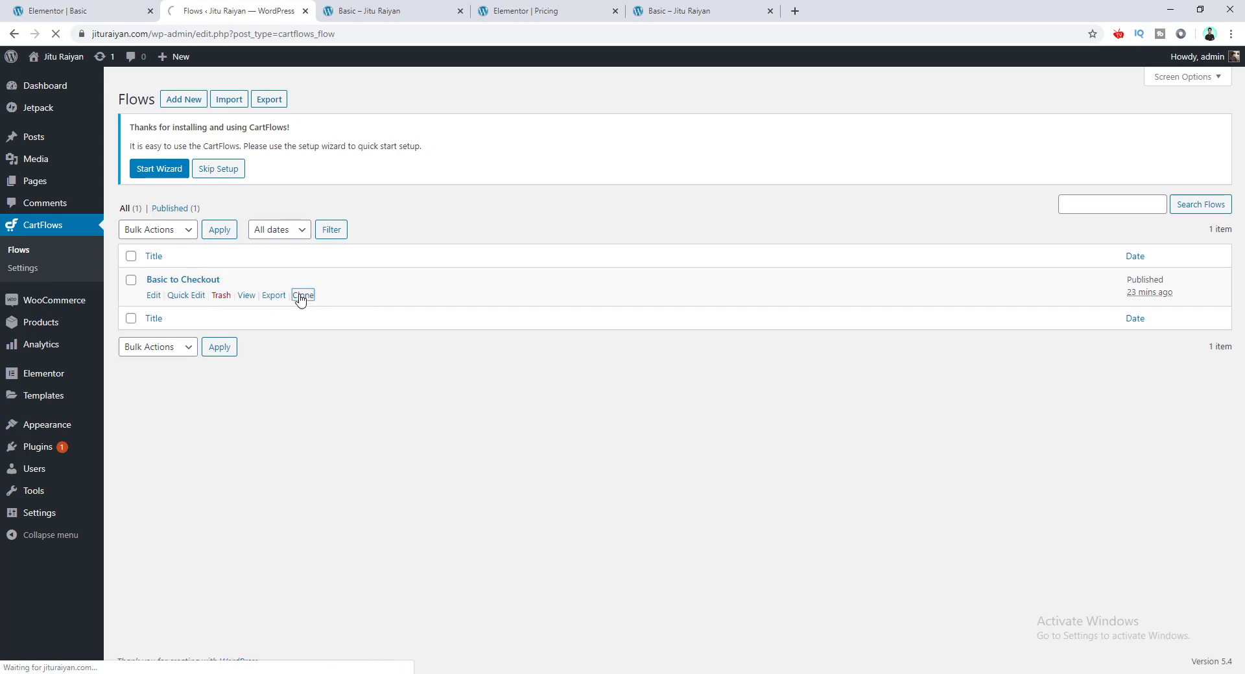
left_click_drag(288, 214, 236, 214)
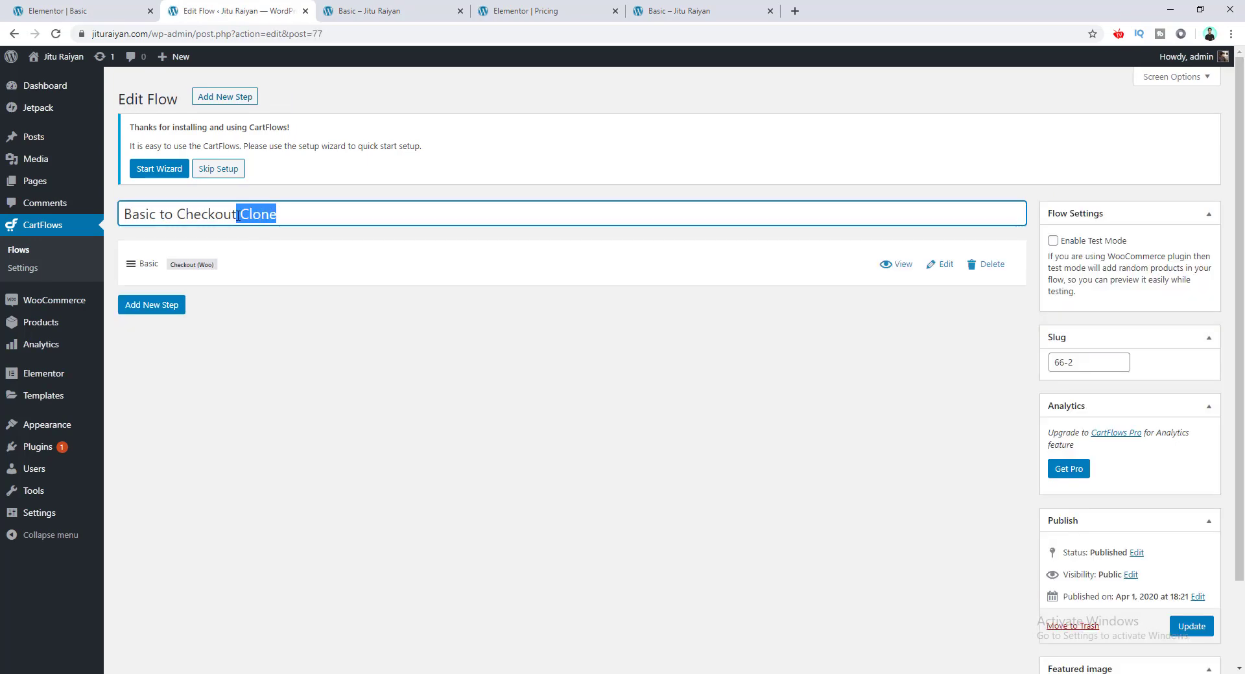
key("BackSpace")
key("Home")
key("shift+Right")
key("shift+Right")
key("shift+Right")
key("shift+Right")
key("shift+Right")
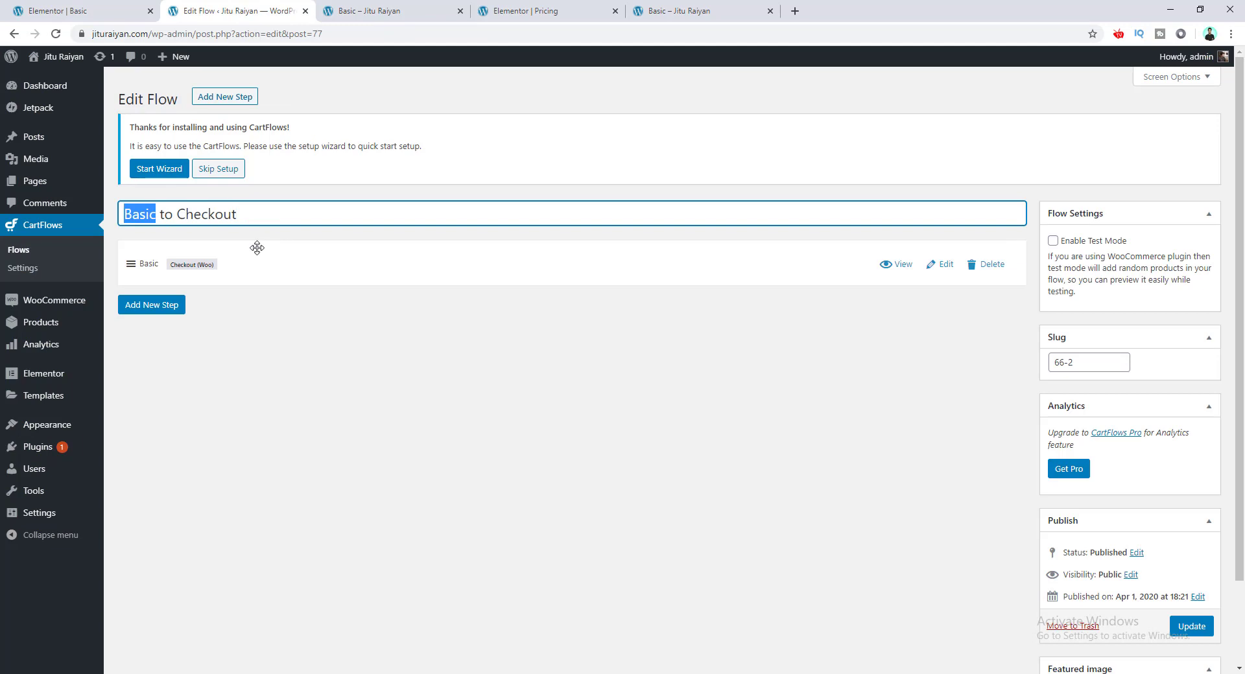
type("Professonal")
left_click(1172, 626)
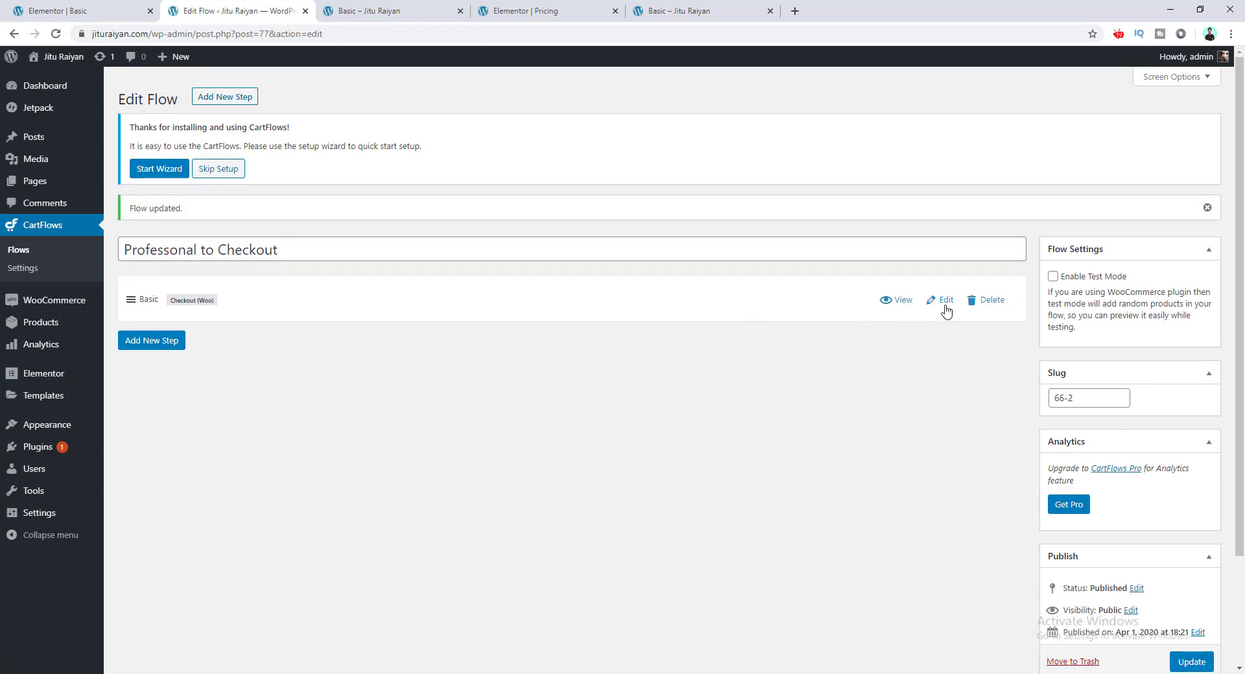
- Swap the cloned checkout step's product from Basic to SEO Improvement Tool - Personal and save the step
left_click(950, 304)
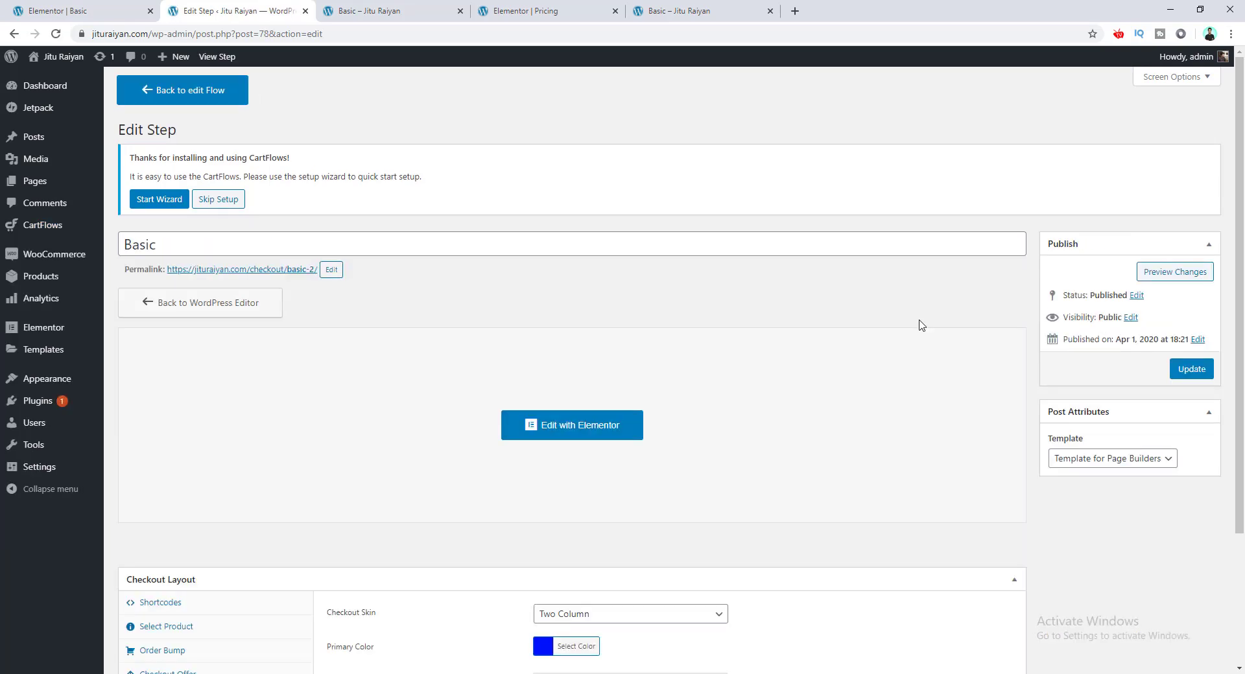
scroll(269, 460, "down", 3)
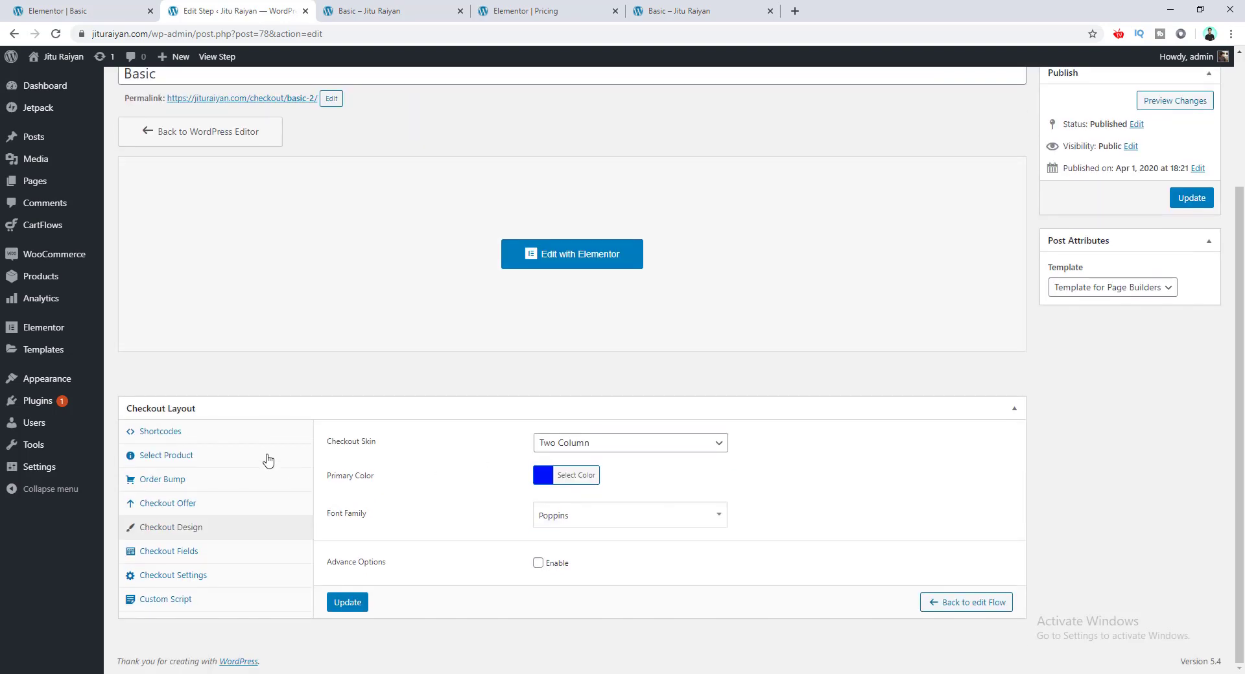
left_click(266, 455)
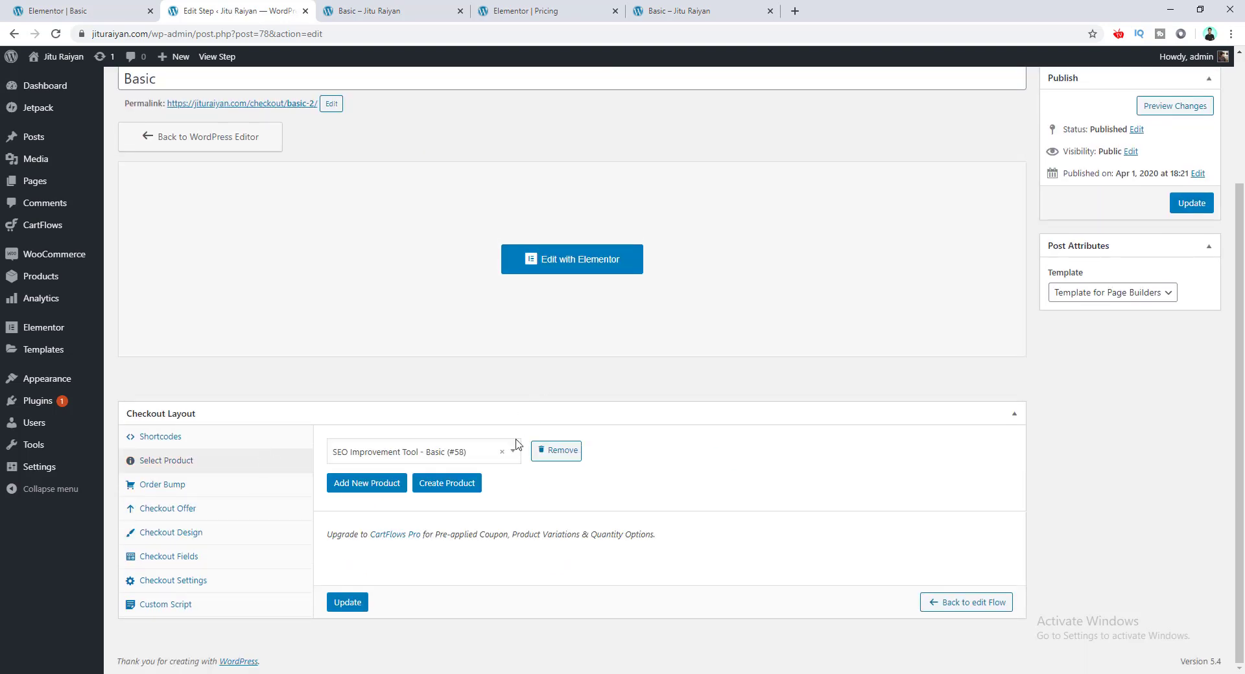
left_click(503, 454)
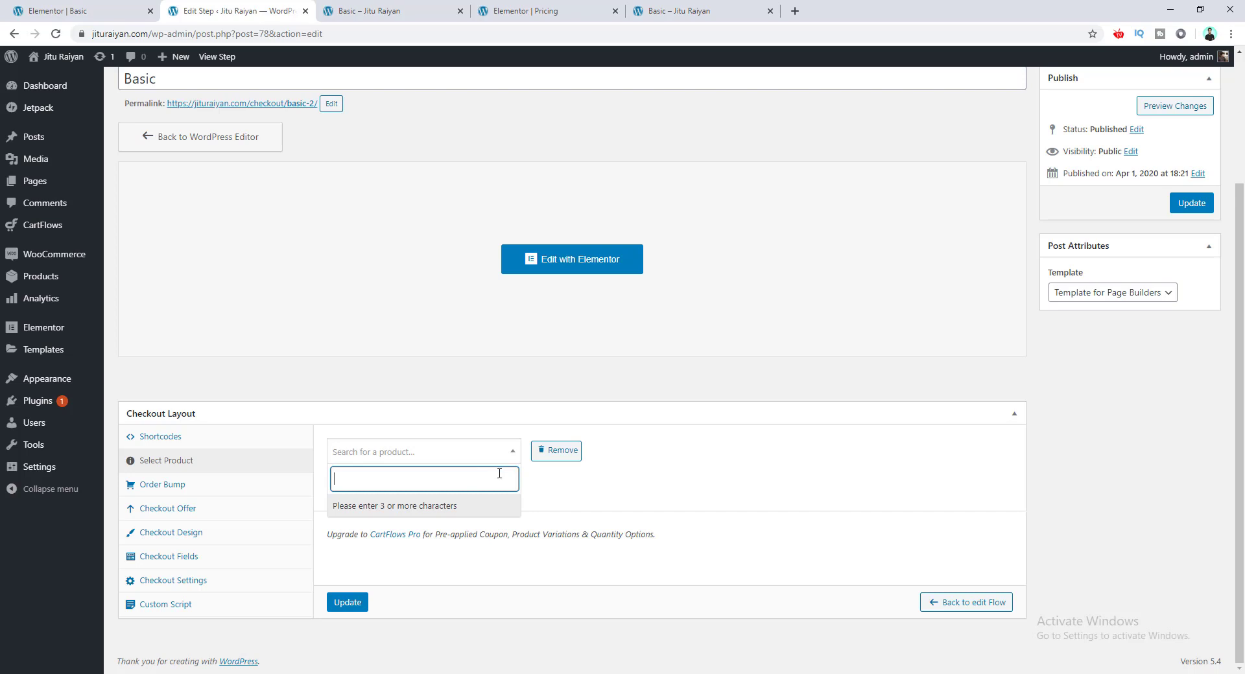
type("seo")
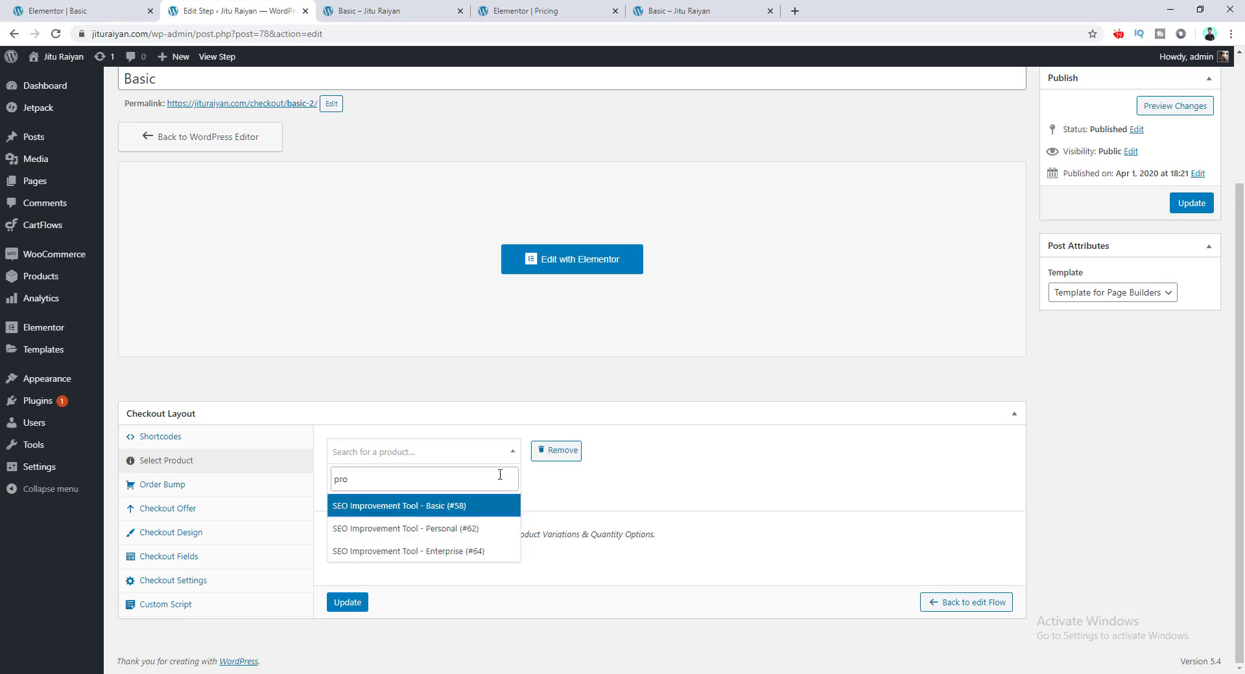
left_click(496, 523)
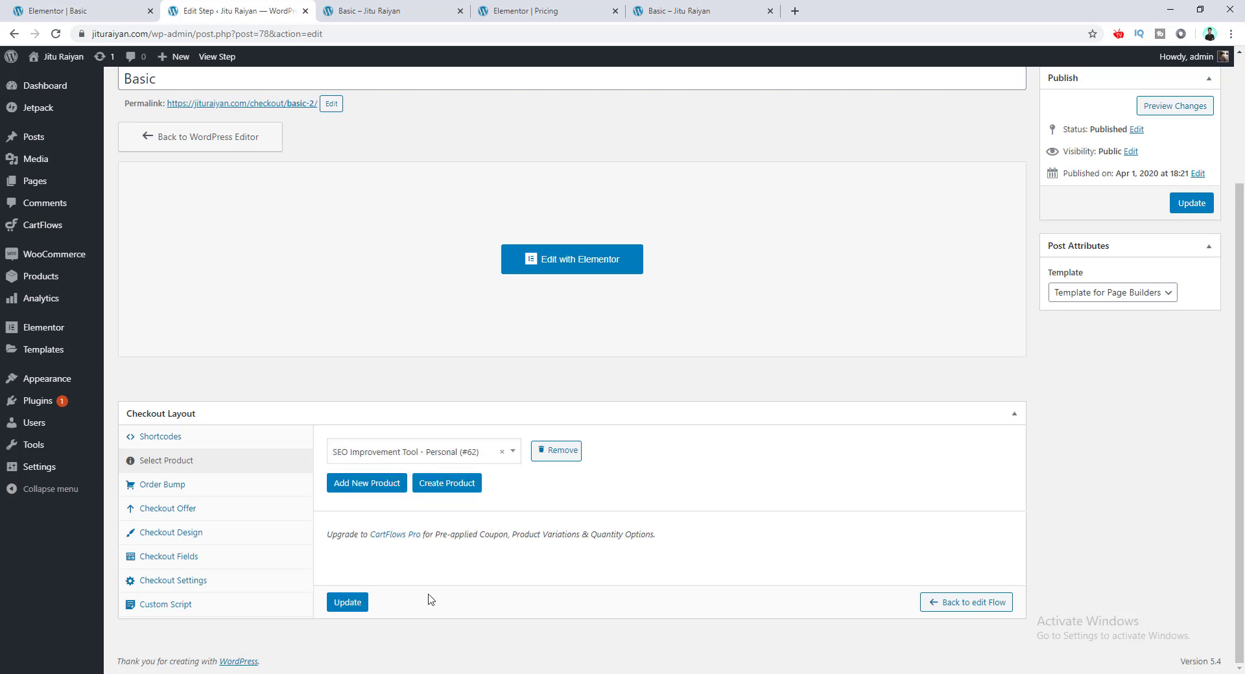
left_click(349, 602)
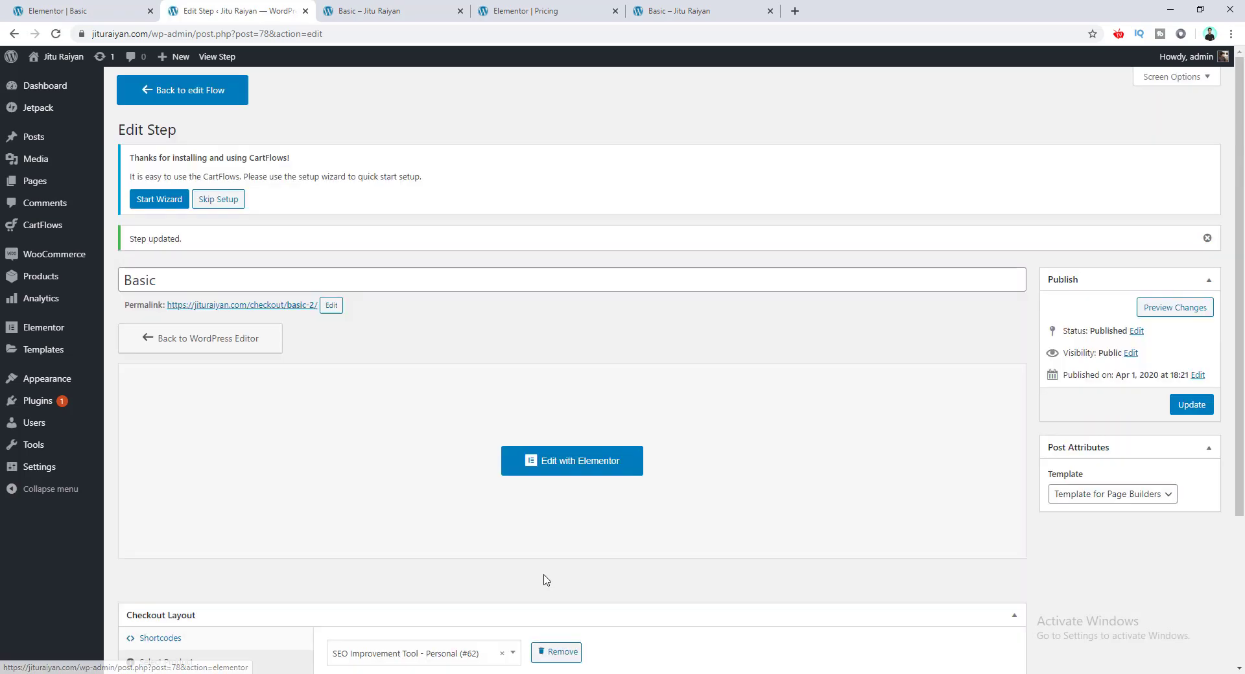
left_click(592, 470)
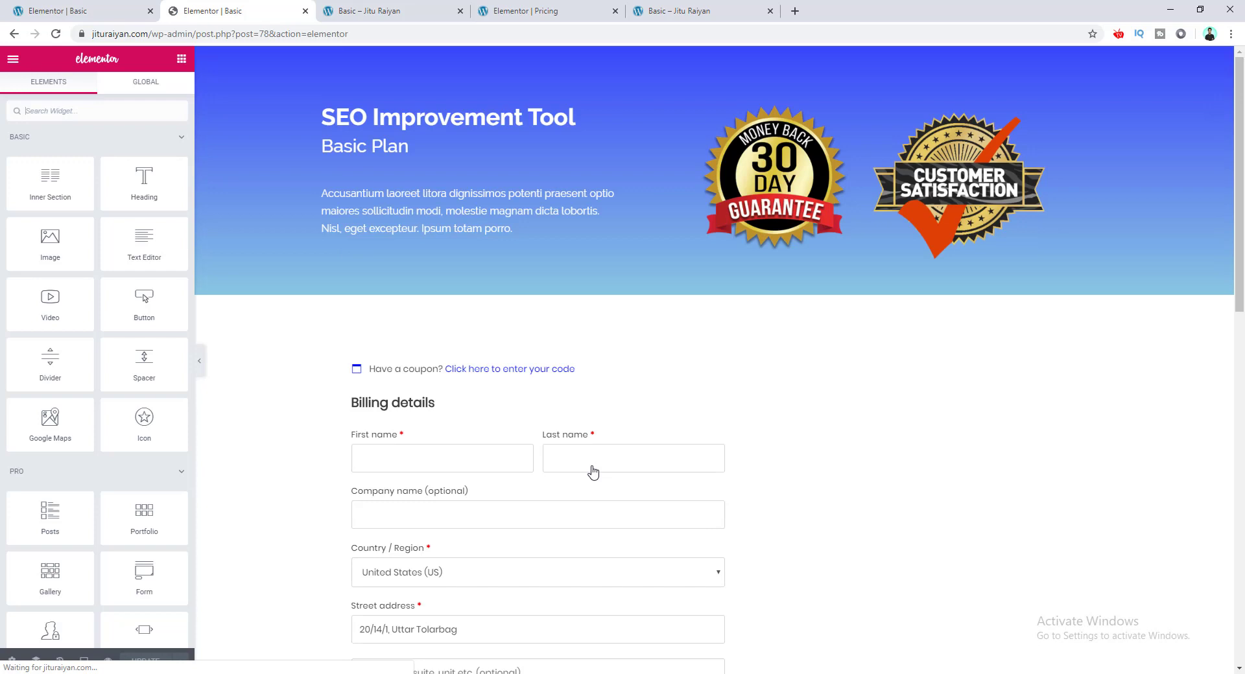
- Retitle the checkout page heading 'Professional Plan' and update the page
left_click(675, 515)
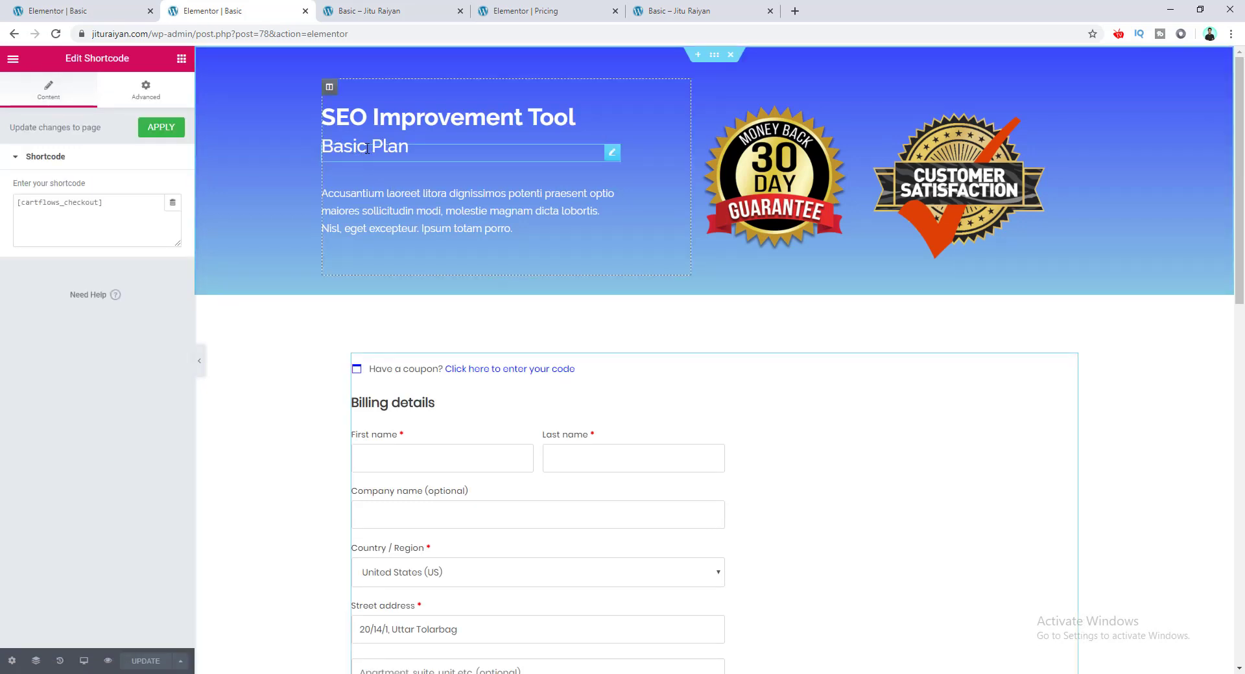
left_click(367, 148)
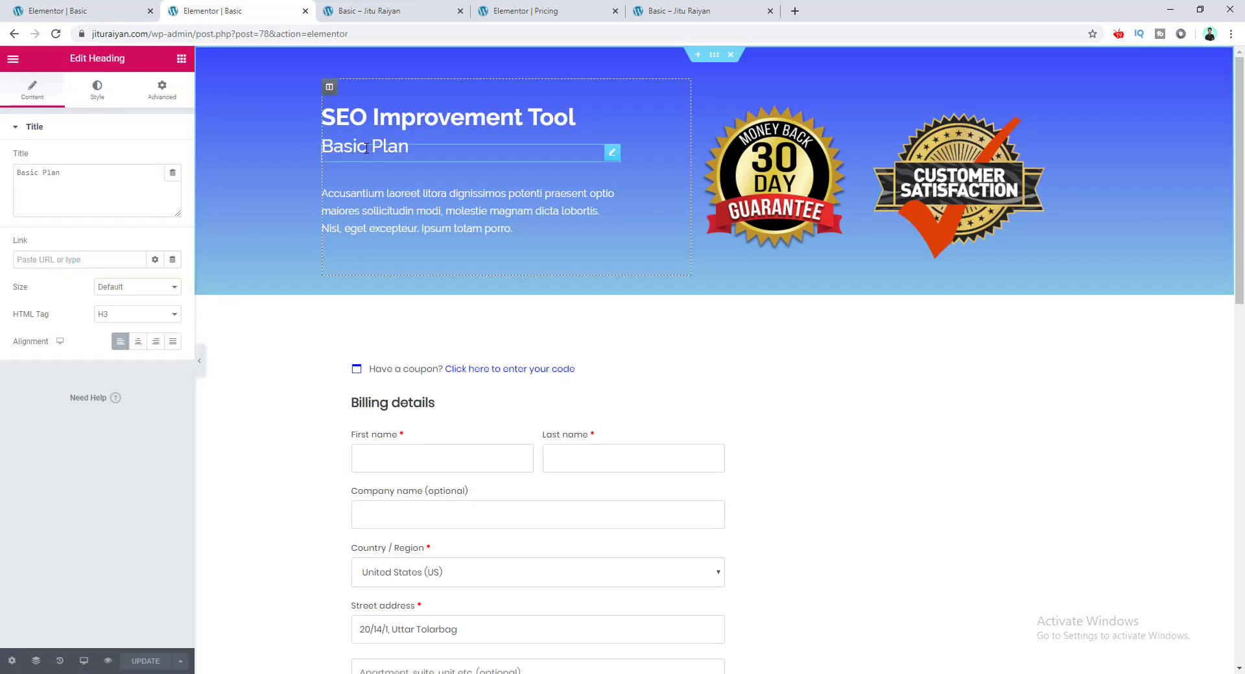
double_click(39, 173)
type("Professio Pla")
key("BackSpace")
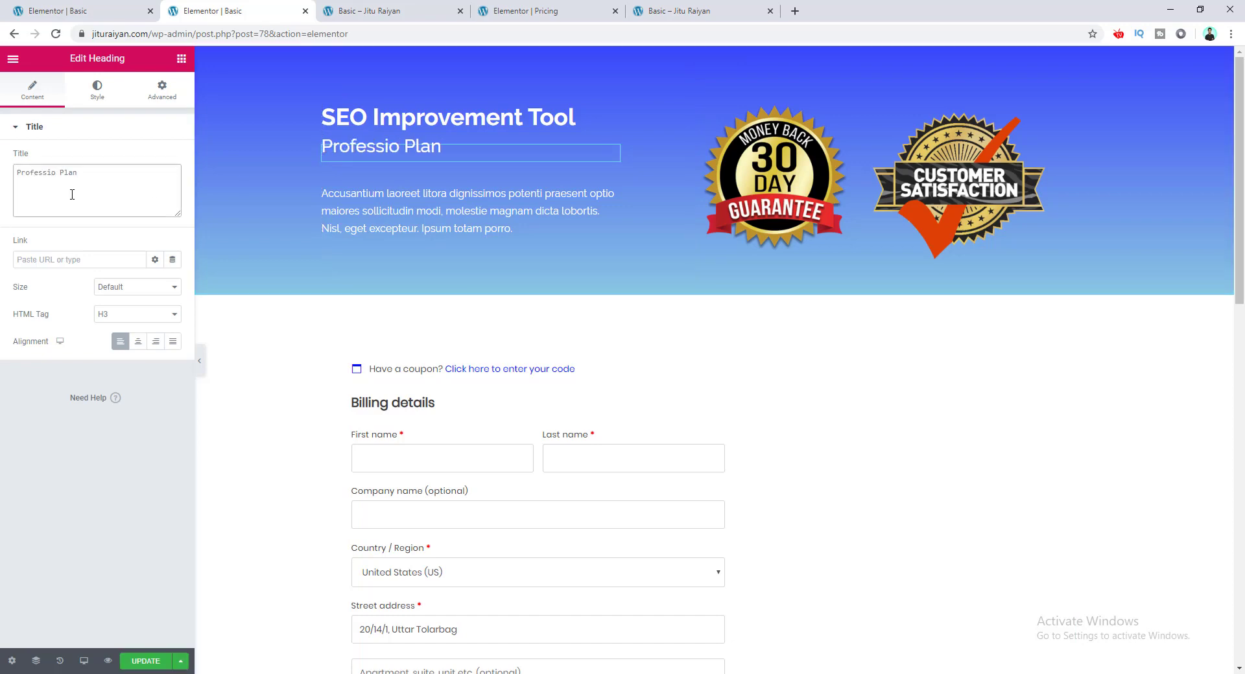
type("nal")
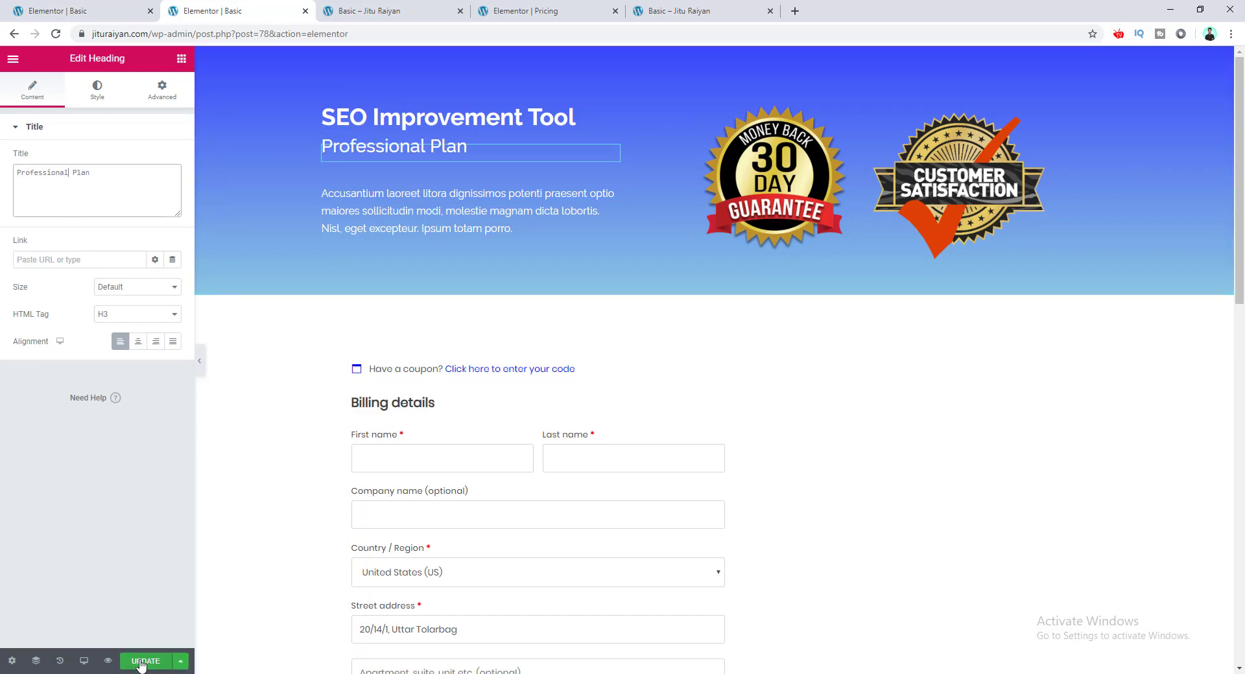
left_click(140, 662)
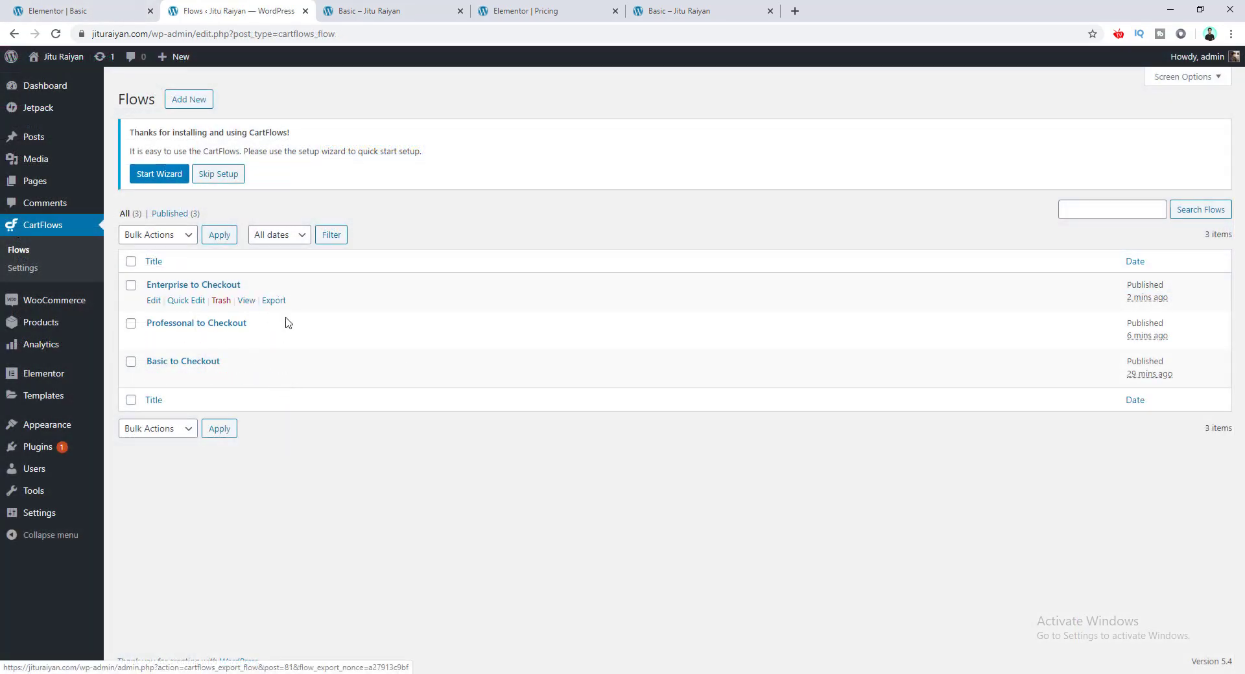
- Open the Professonal to Checkout flow's page in a new tab and copy its /checkout/professional/ URL
left_click(285, 301)
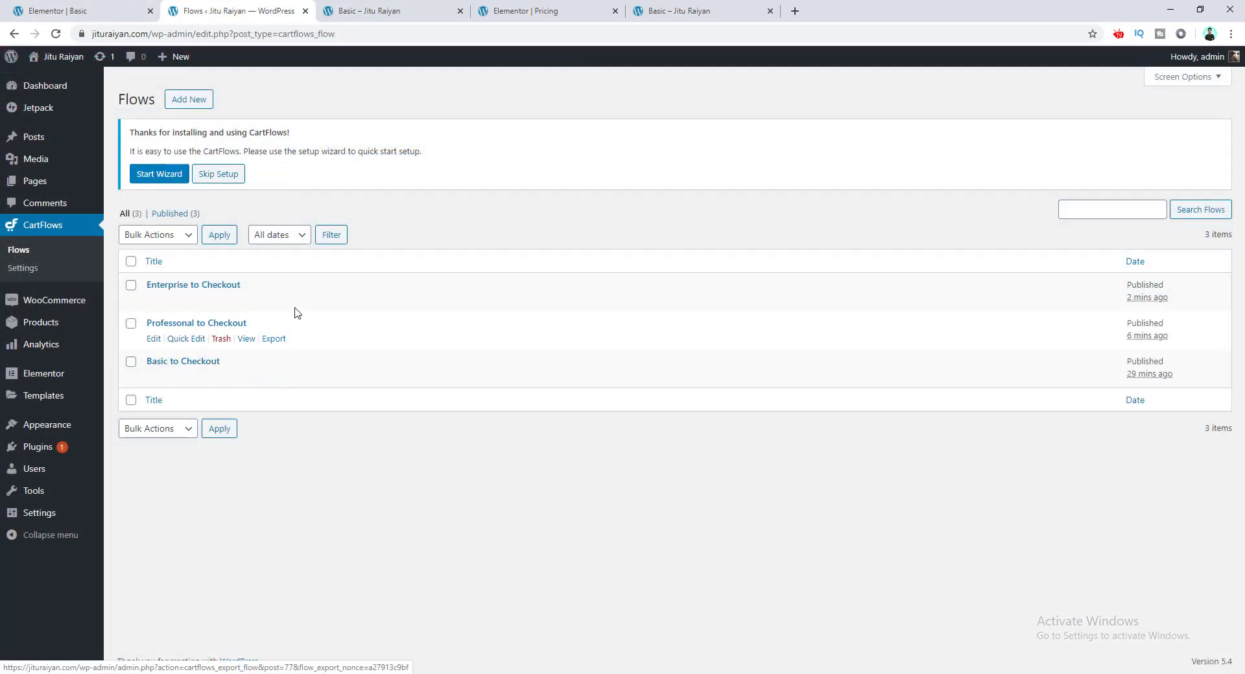
right_click(246, 342)
left_click(260, 344)
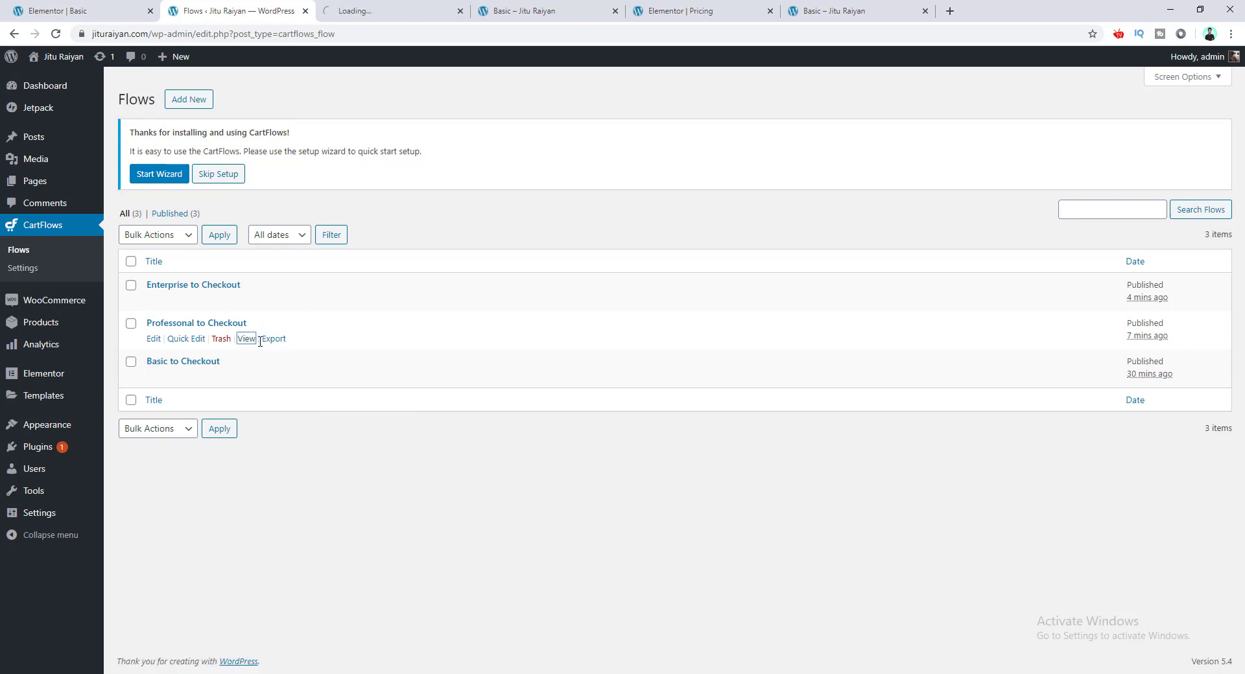
left_click(413, 11)
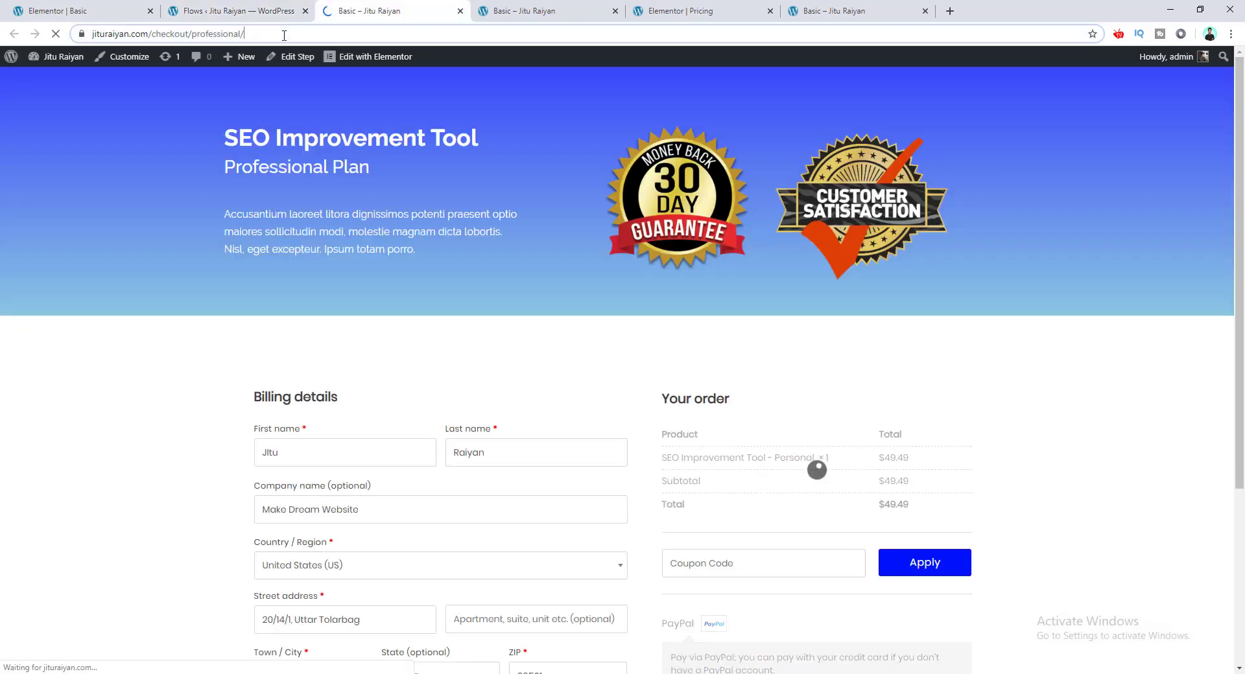
left_click(284, 34)
- Bring up the Professional price table's BUY NOW button link settings in Elementor
left_click(675, 11)
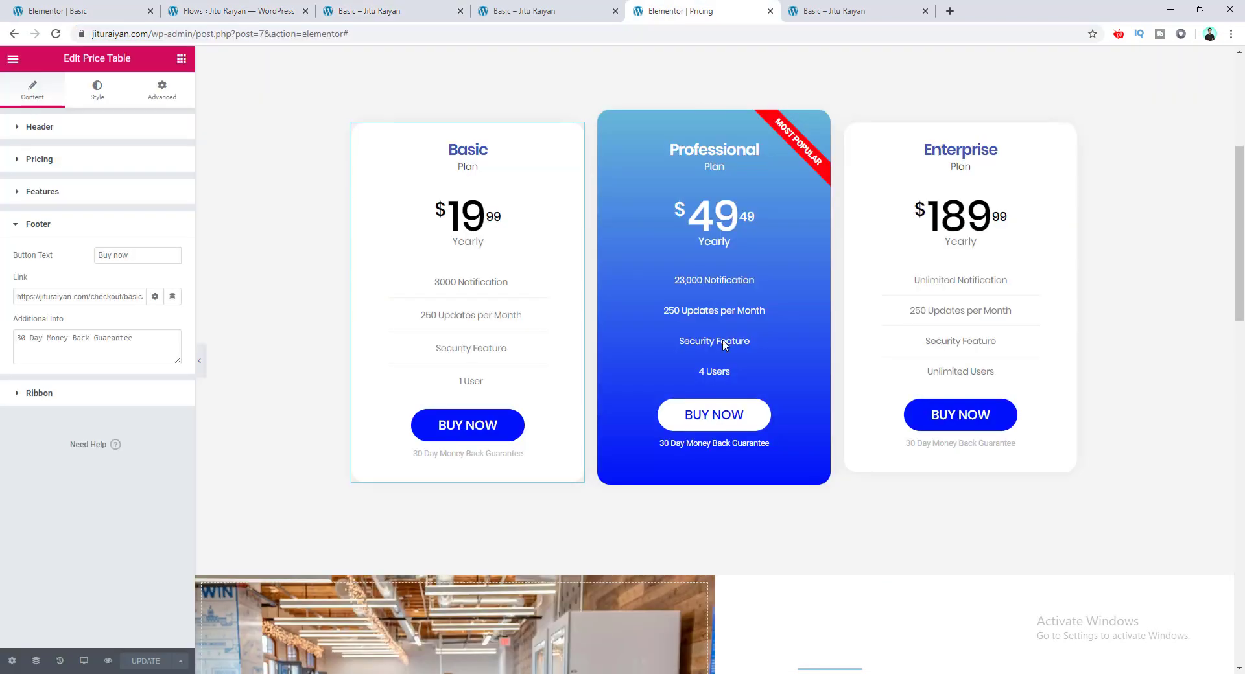
right_click(722, 422)
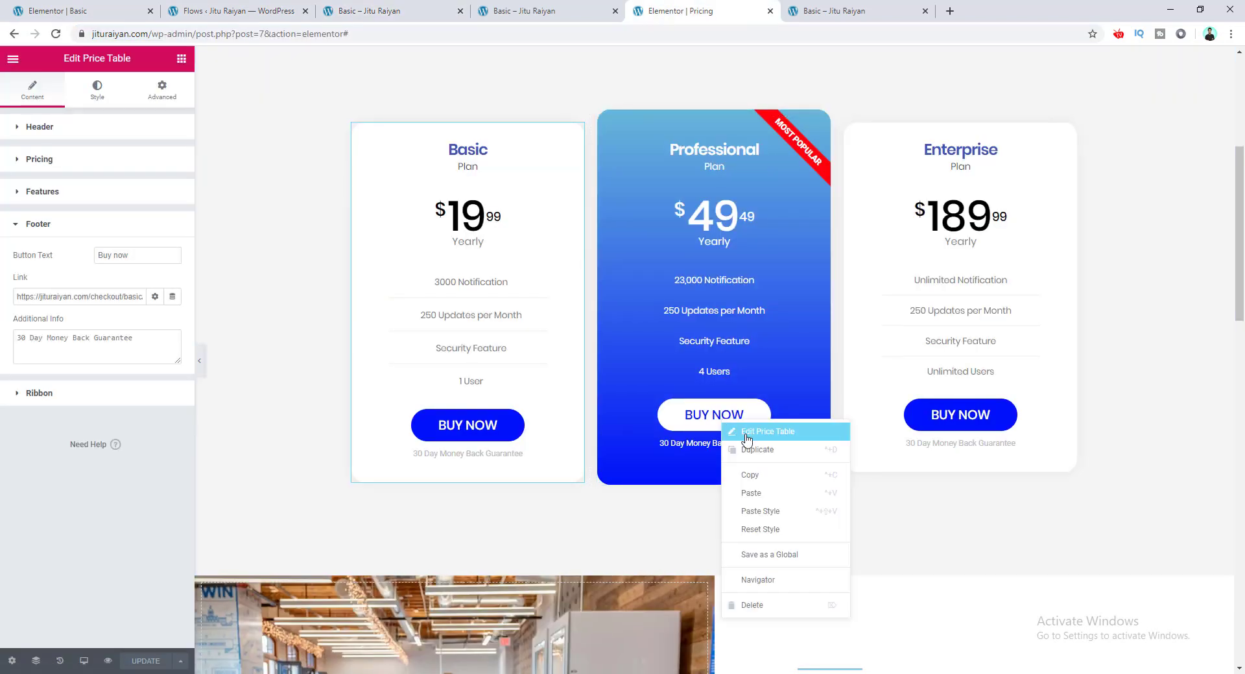
left_click(747, 432)
left_click(44, 128)
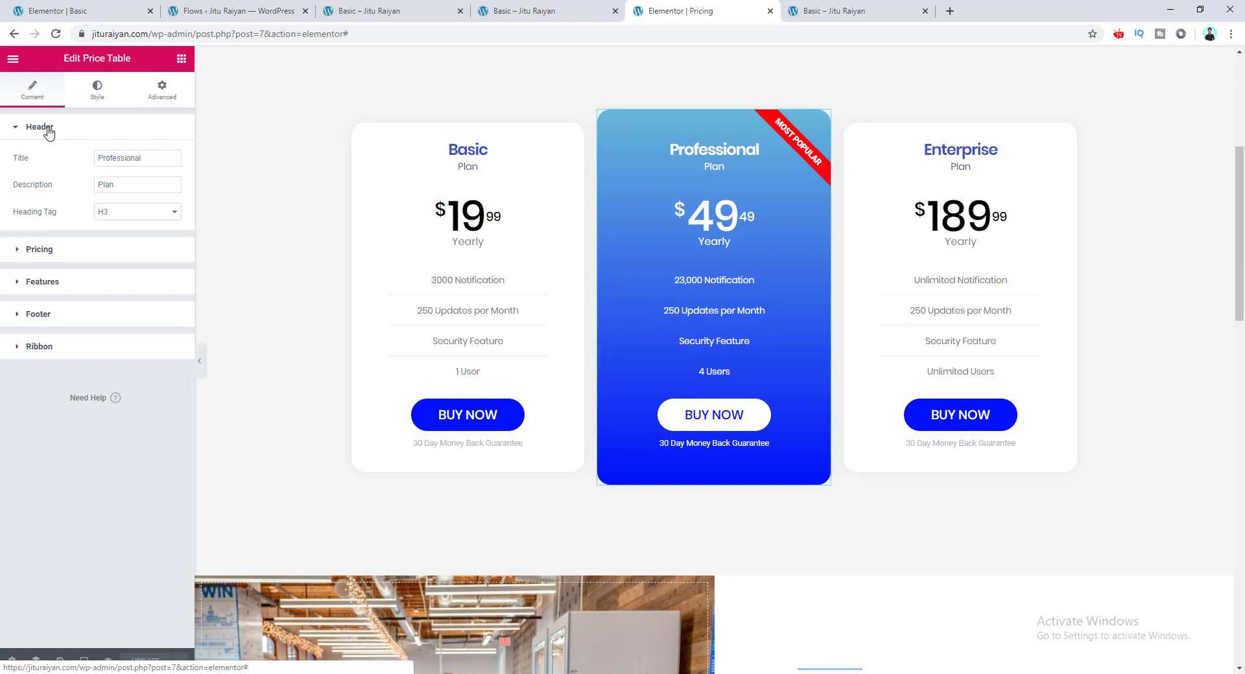
left_click(92, 316)
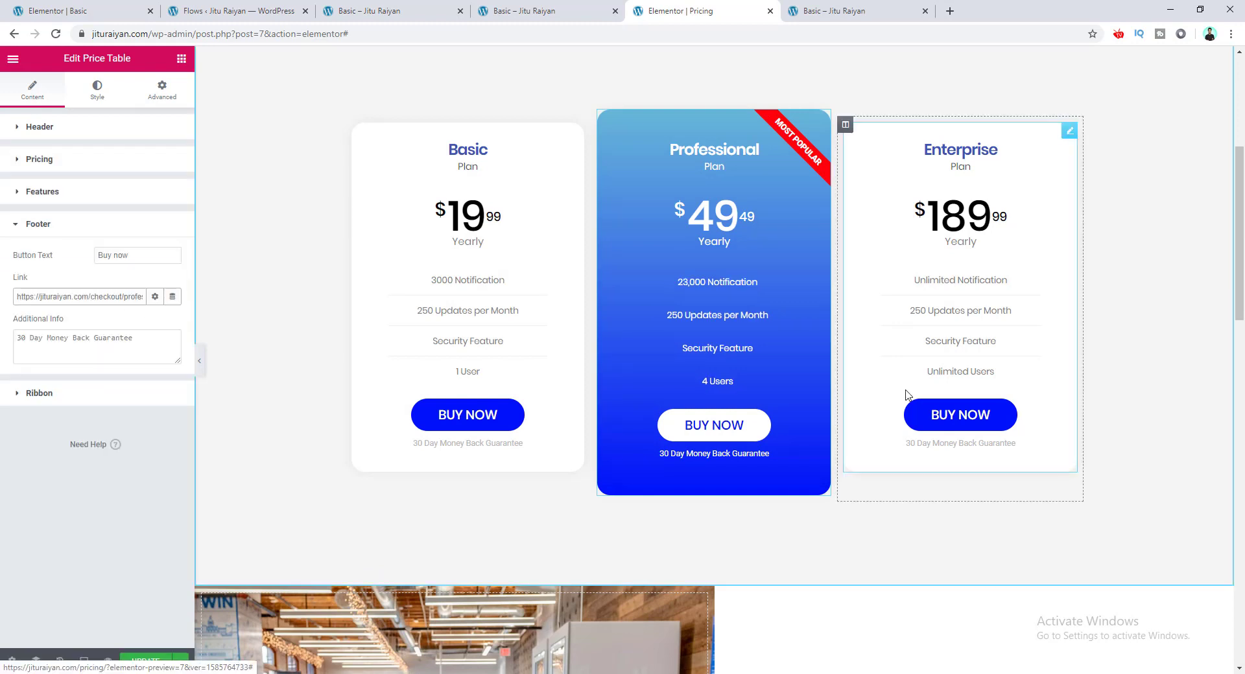
- Open the Enterprise flow's checkout page in a new tab and copy its URL
left_click(181, 19)
right_click(247, 302)
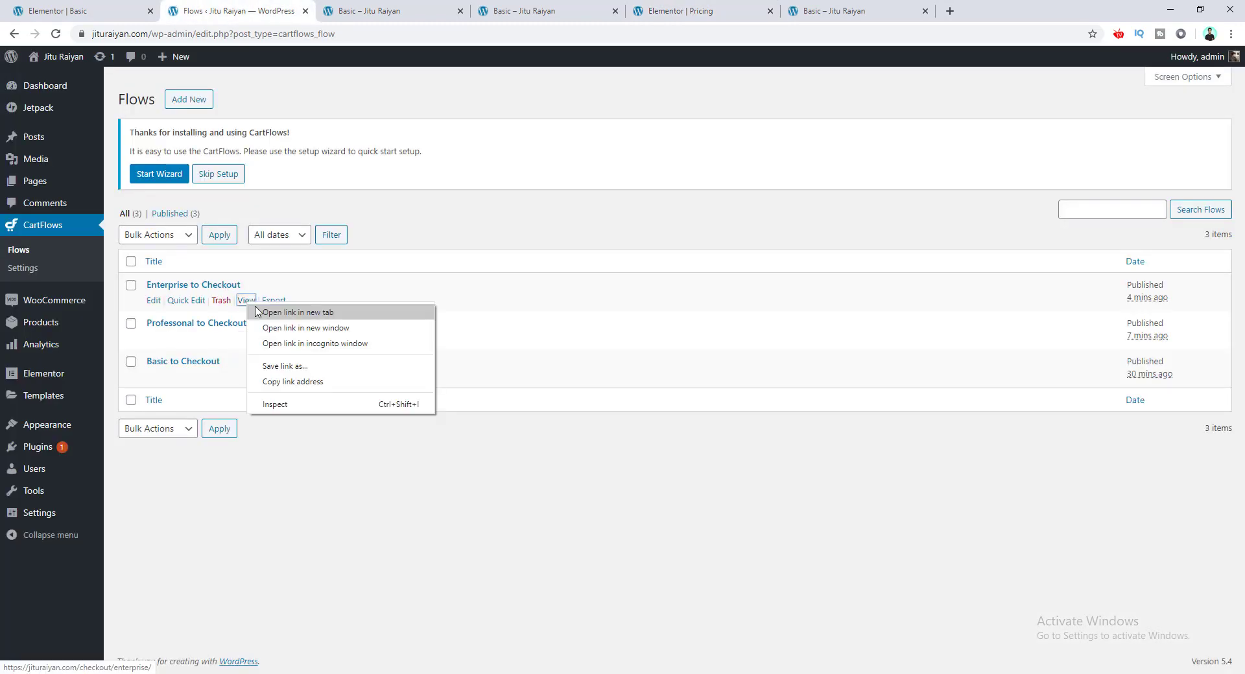
left_click(298, 312)
left_click(361, 9)
left_click(302, 31)
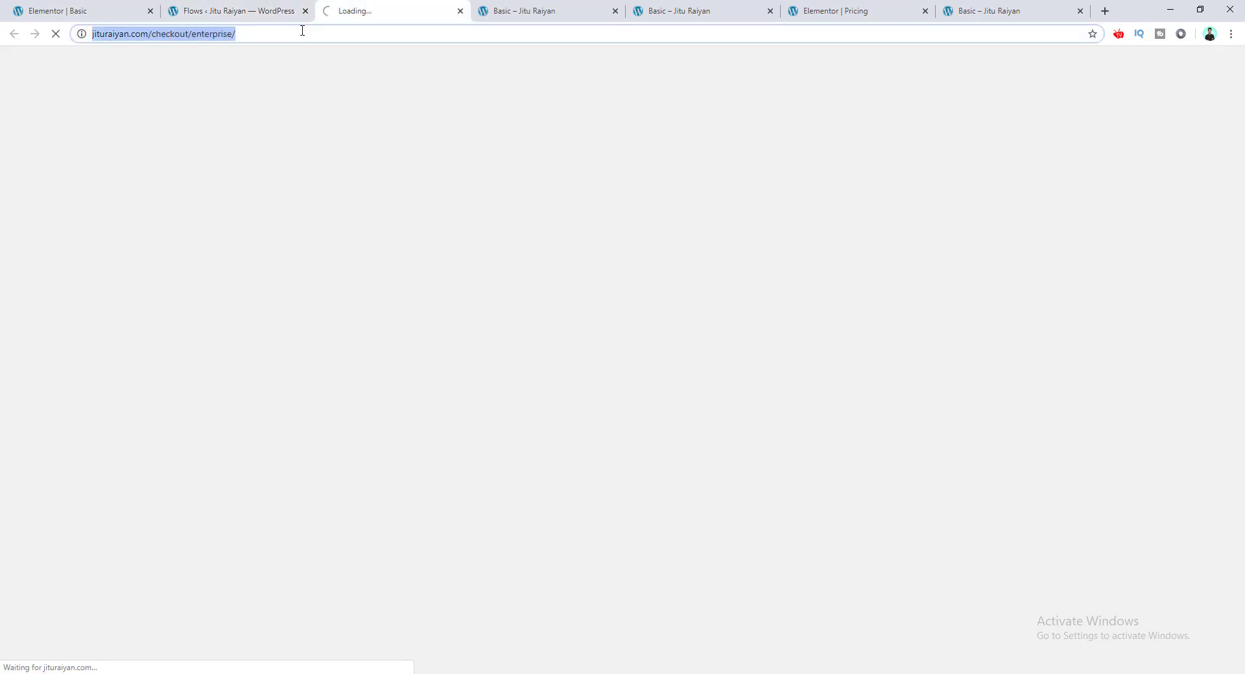
- Set the Enterprise BUY NOW link to the /checkout/enterprise/ URL and update the Pricing page
left_click(895, 9)
right_click(960, 427)
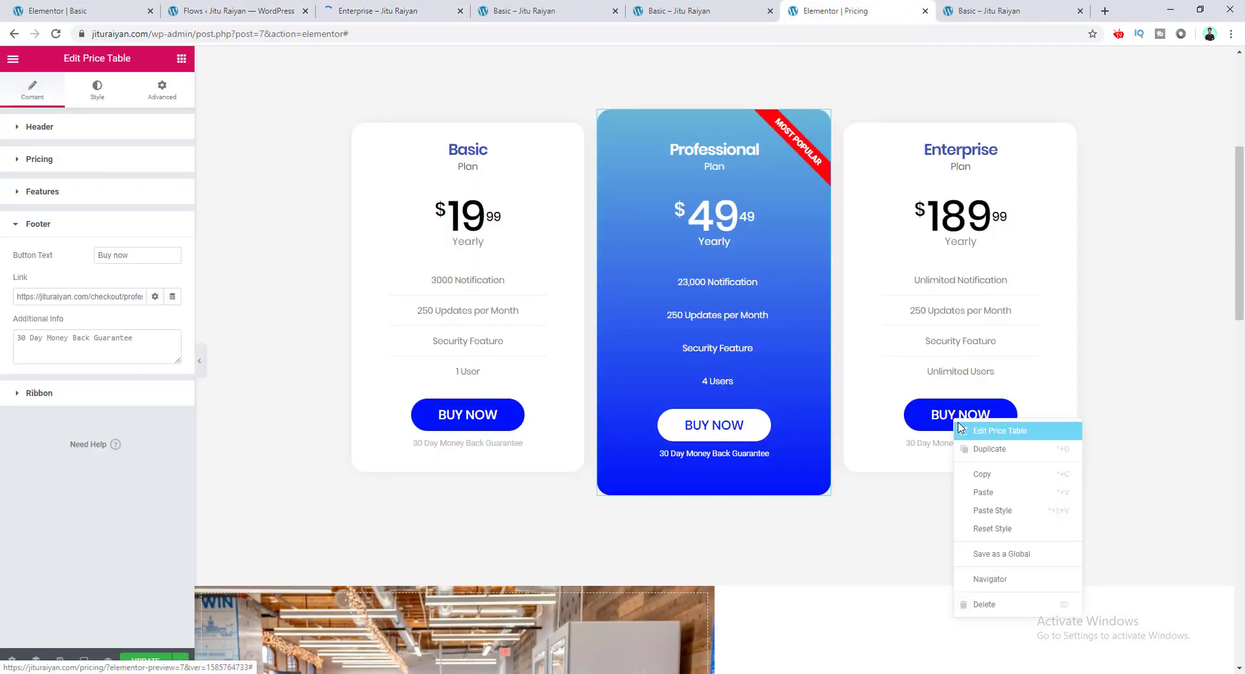
left_click(960, 429)
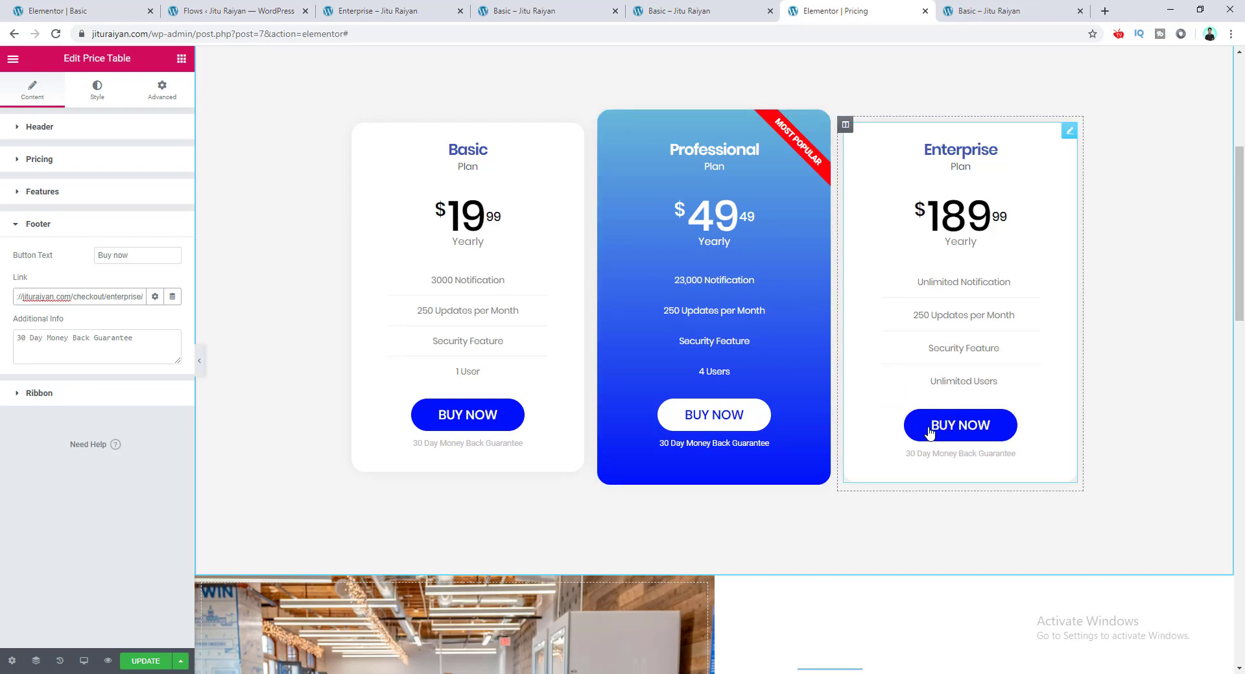
left_click(950, 425)
left_click(272, 9)
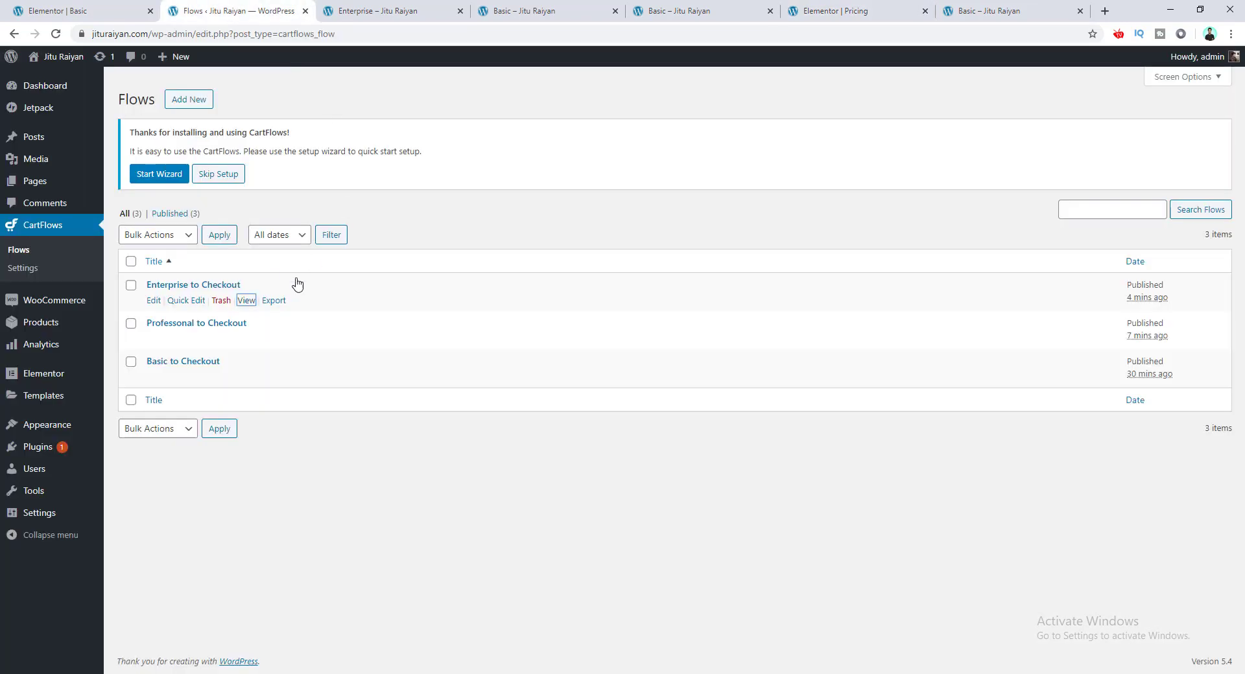
left_click(849, 8)
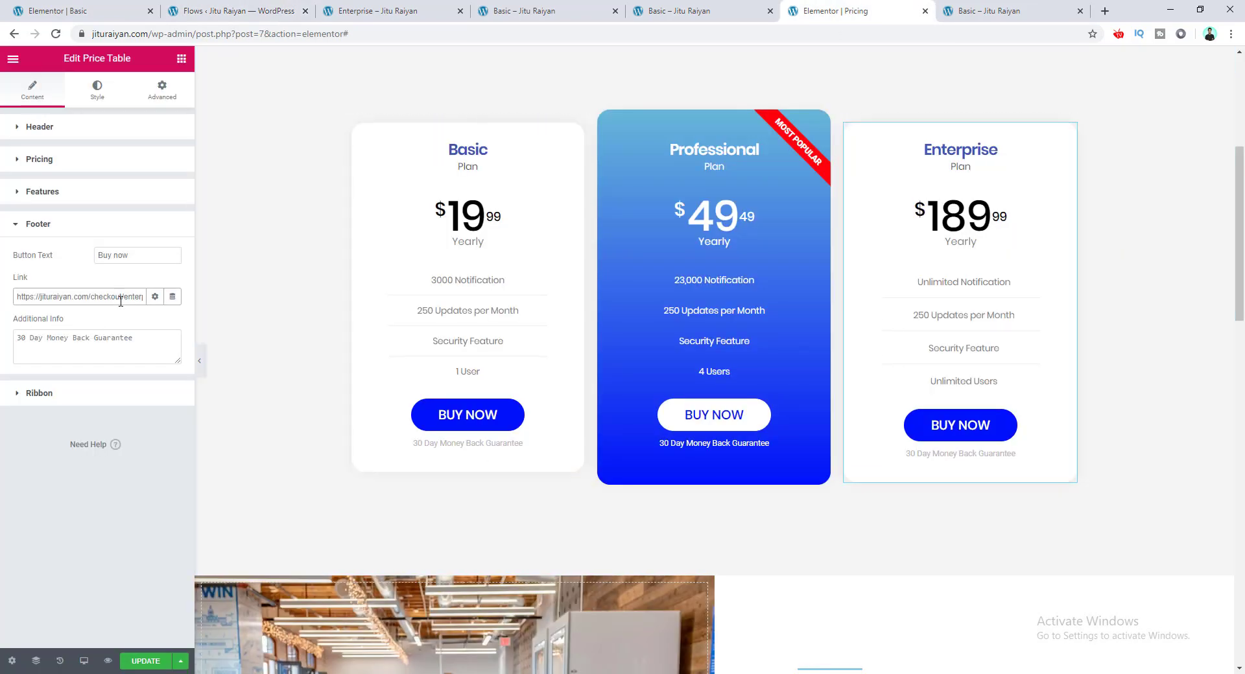
left_click(137, 662)
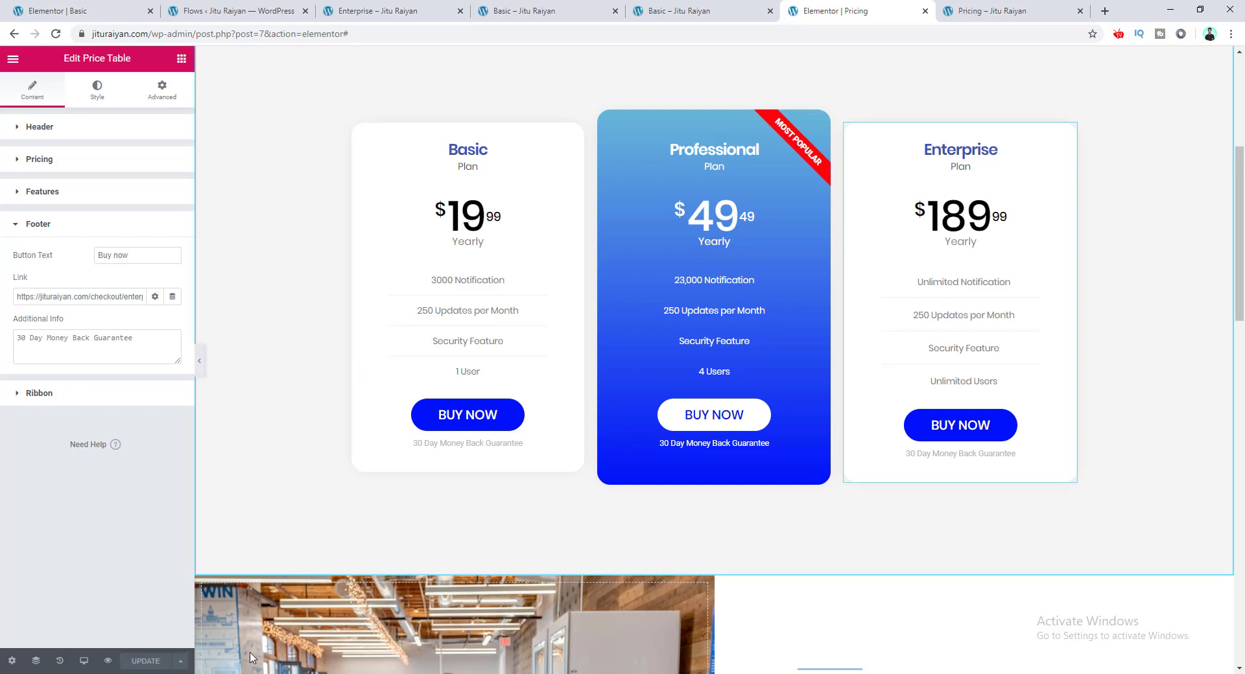
- From the Pricing preview, open the Enterprise checkout and check its Enterprise Plan heading and $189.99 total
left_click(108, 661)
scroll(398, 466, "down", 5)
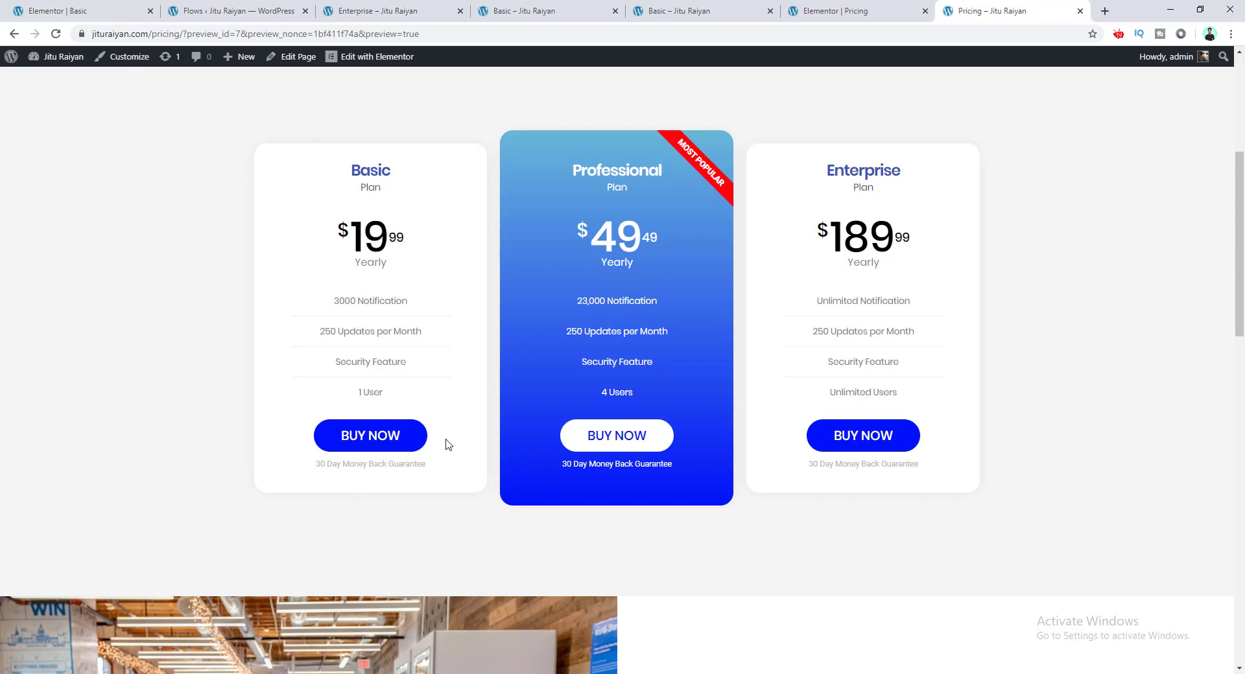
left_click(844, 442)
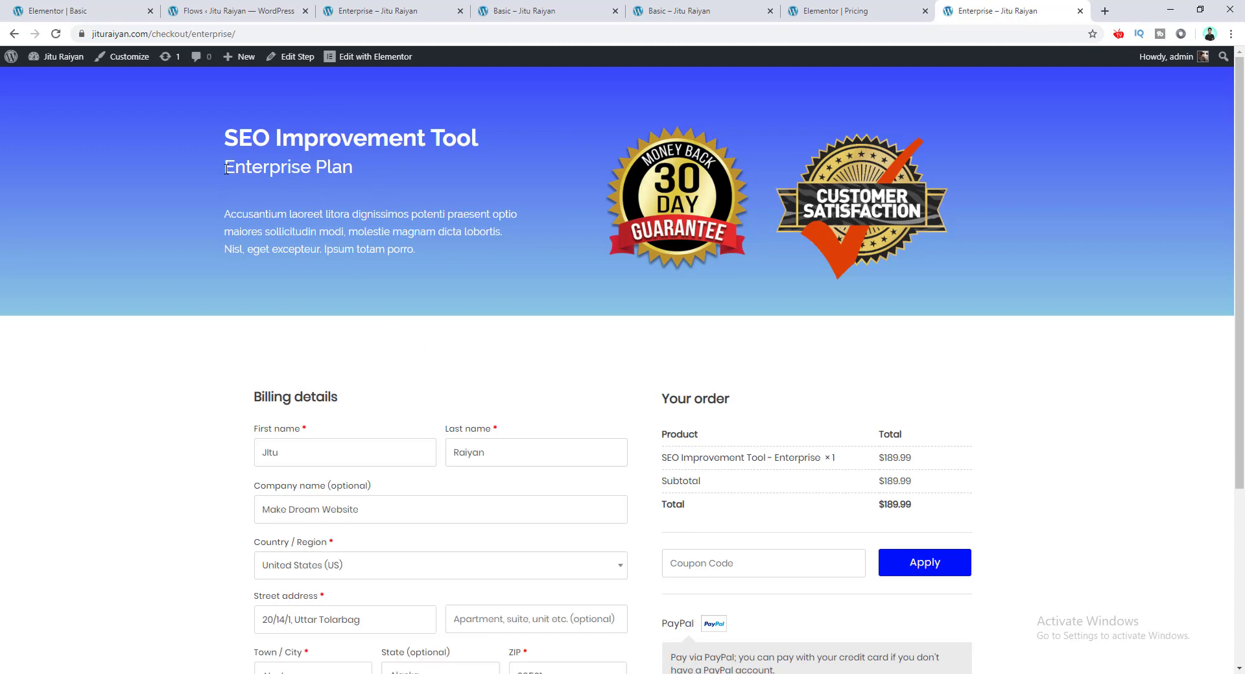
left_click_drag(225, 168, 342, 170)
left_click_drag(663, 459, 775, 456)
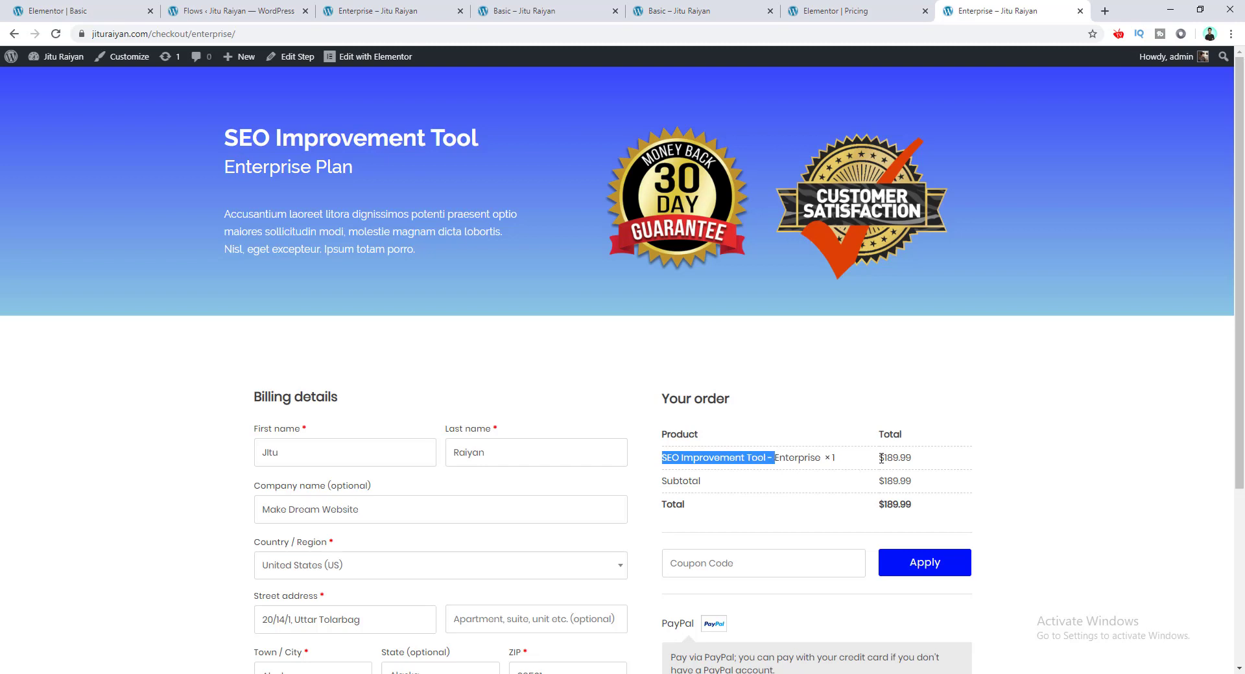
left_click_drag(881, 459, 911, 458)
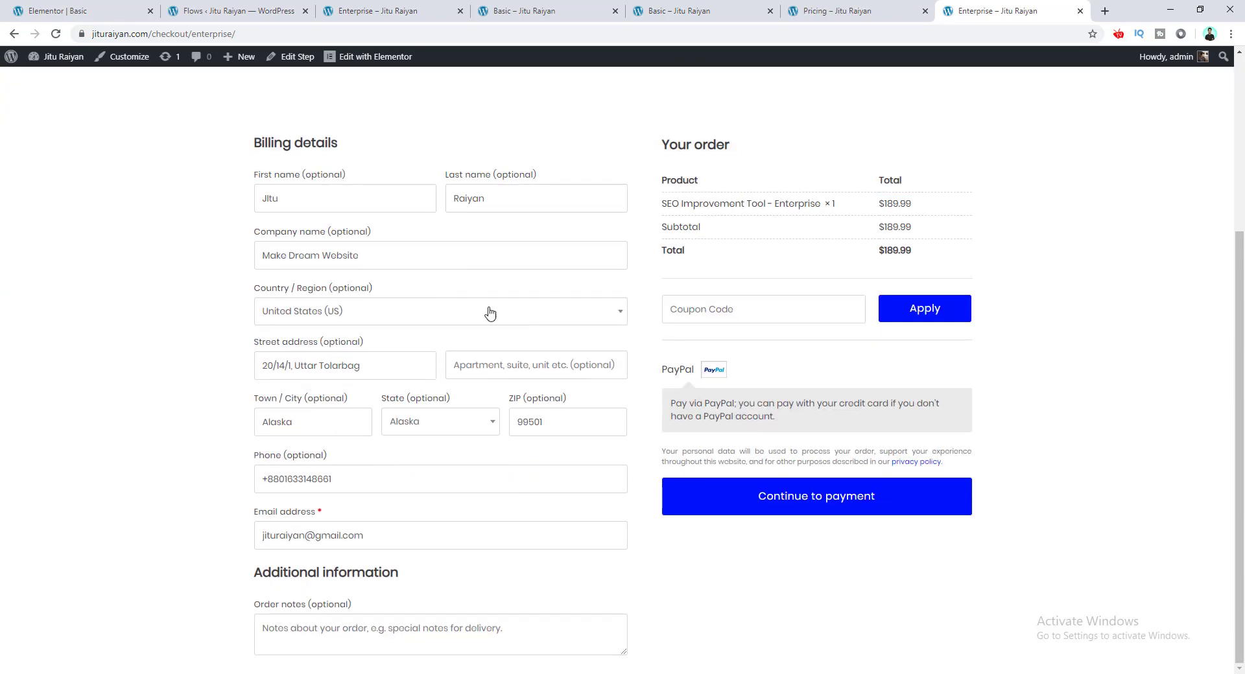
- Review the billing fields and submit the order, which returns a PayPal error (2)
left_click(381, 542)
left_click(392, 634)
left_click(372, 196)
left_click(890, 504)
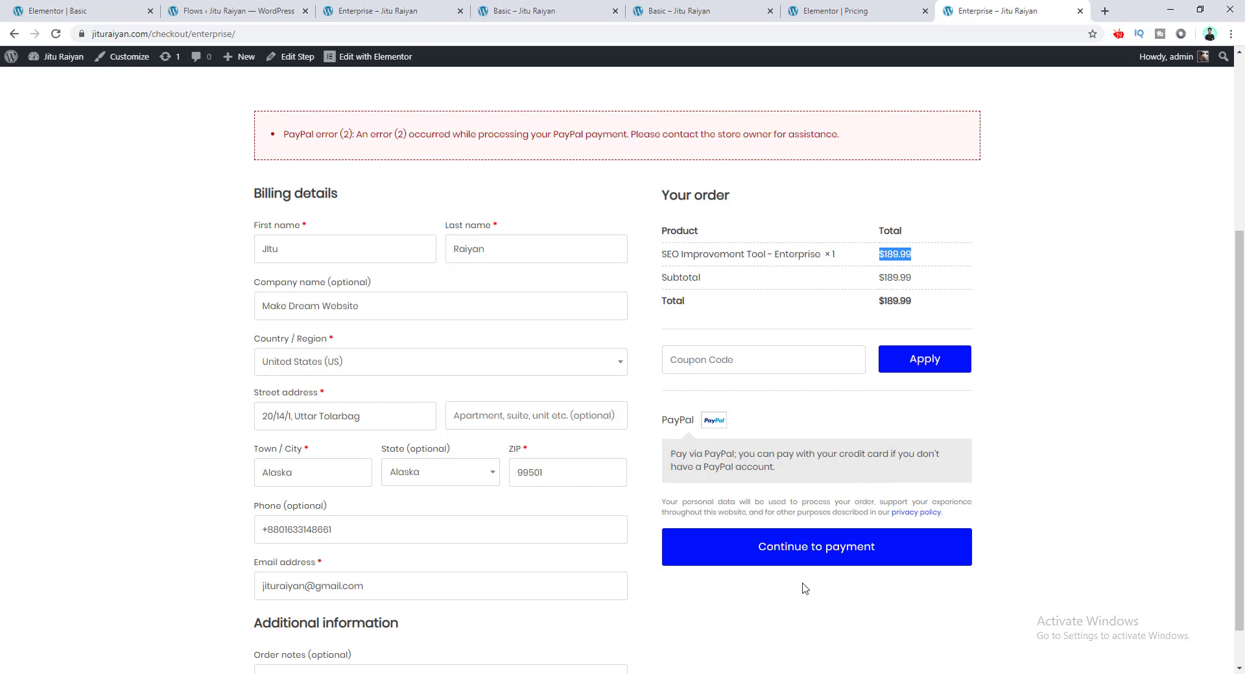
- Open the site dashboard in a new tab and go to WooCommerce Payments settings
right_click(65, 73)
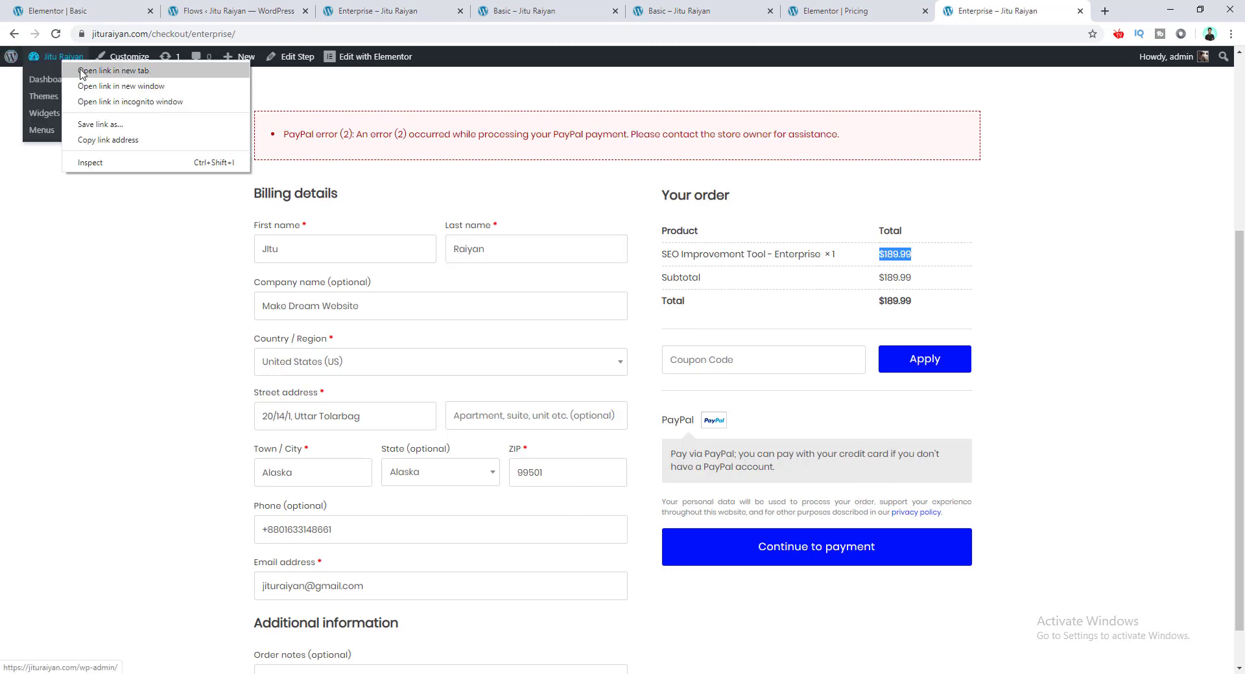
left_click(110, 71)
mouse_move(52, 300)
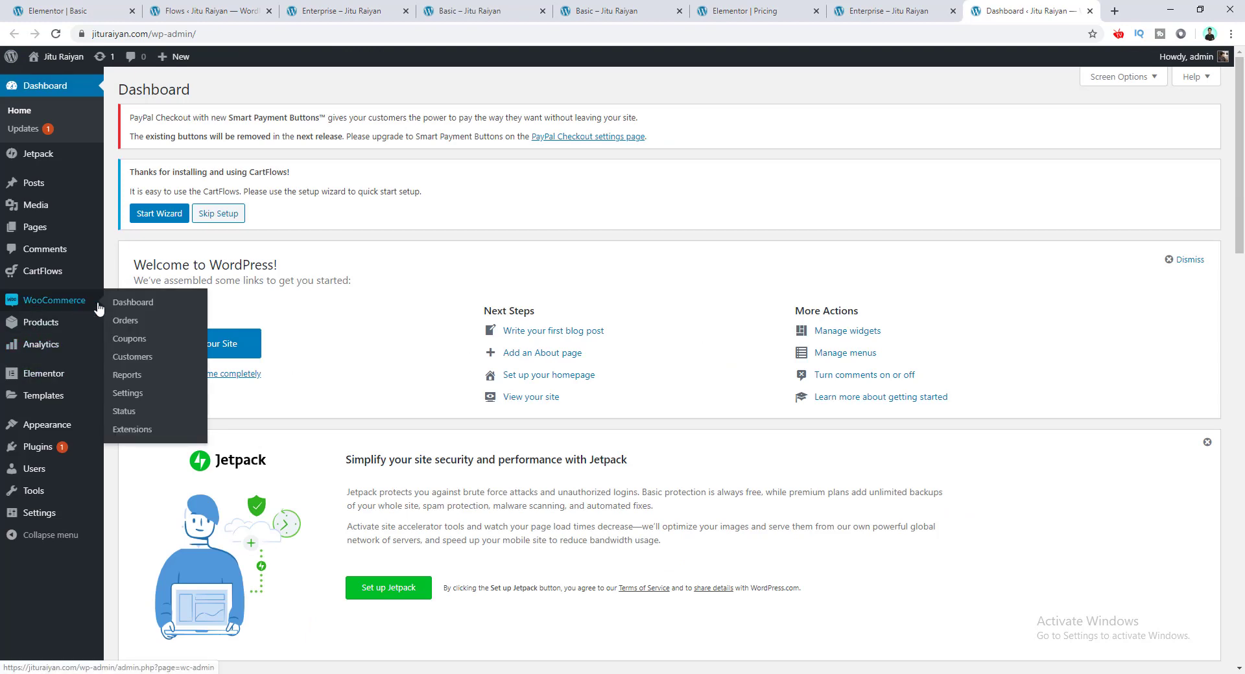
left_click(127, 393)
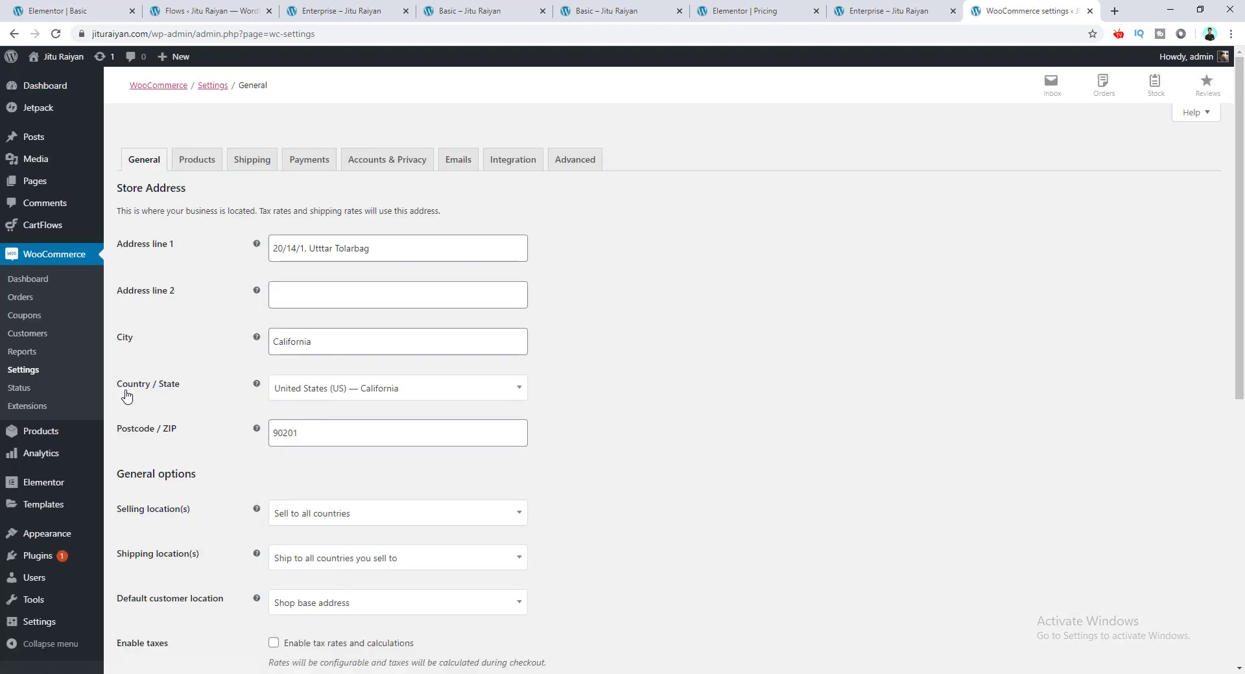
left_click(314, 165)
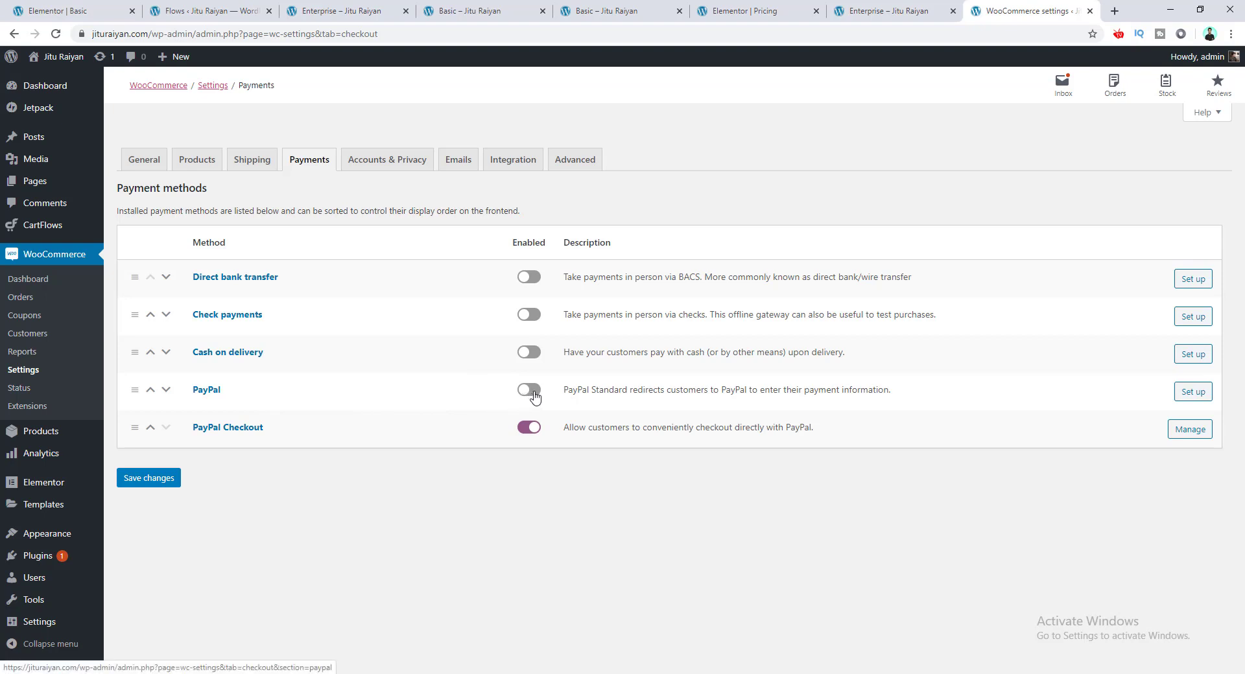
- Enable PayPal Standard, disable PayPal Checkout, and open the PayPal Standard setup
left_click(533, 393)
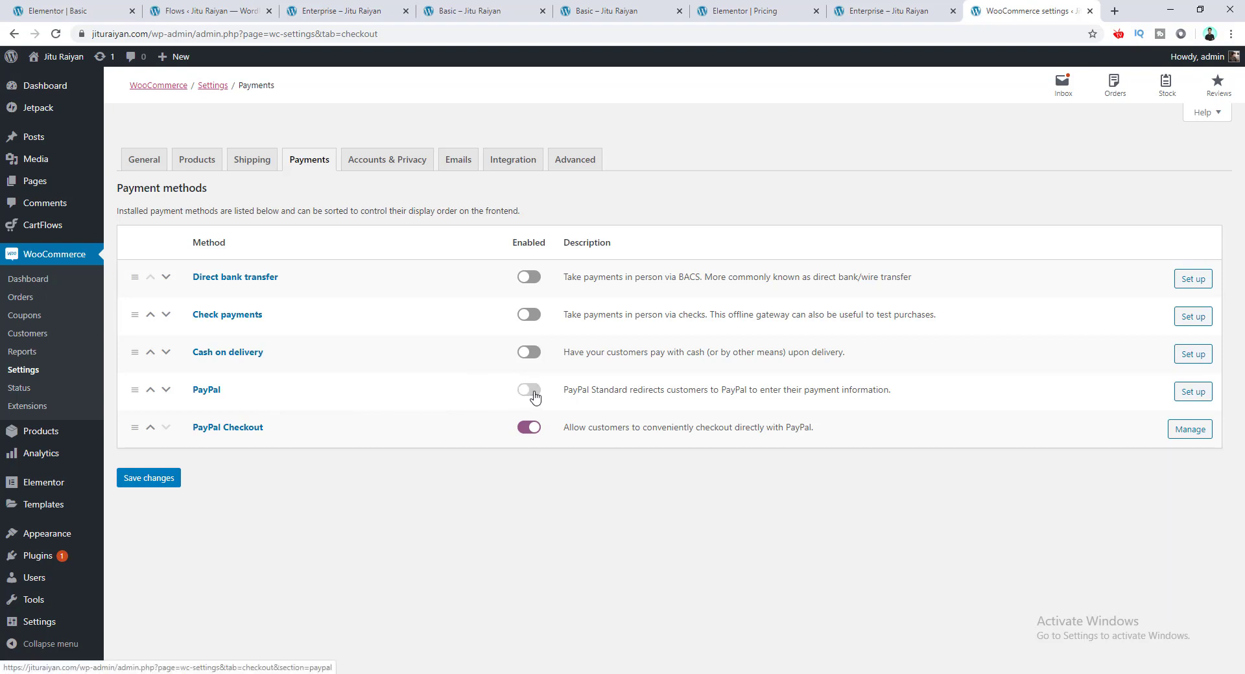
left_click(524, 433)
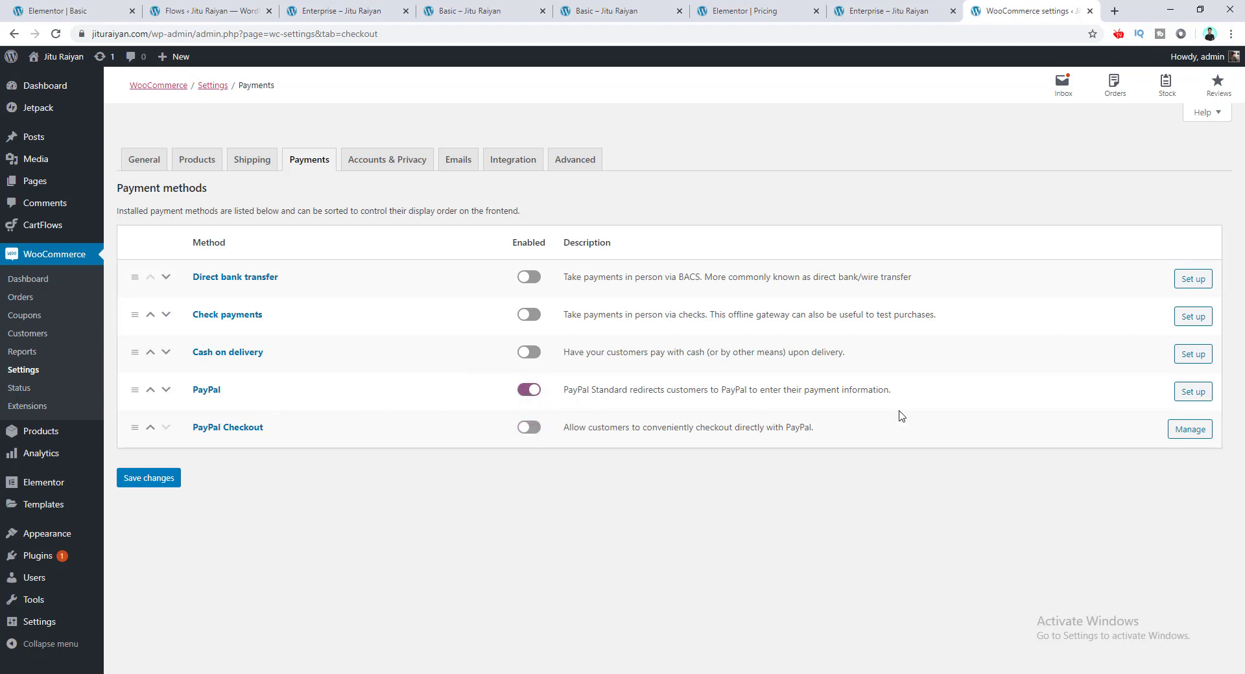
left_click(1186, 398)
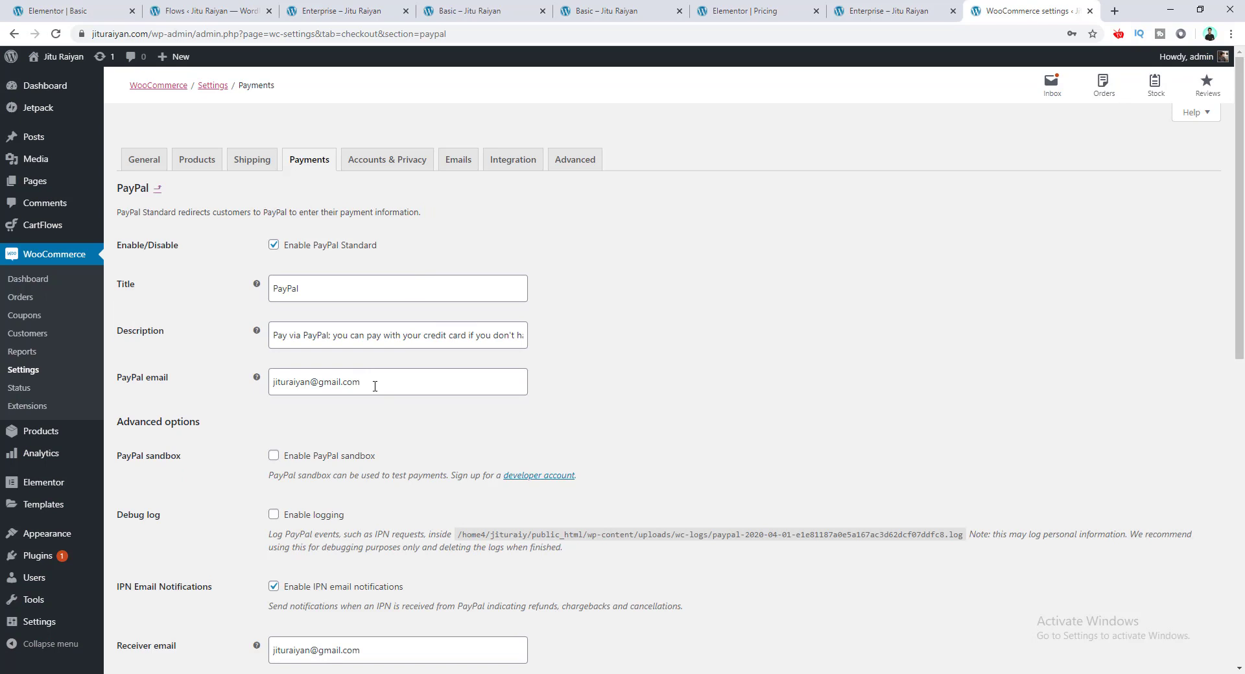
left_click_drag(375, 387, 270, 383)
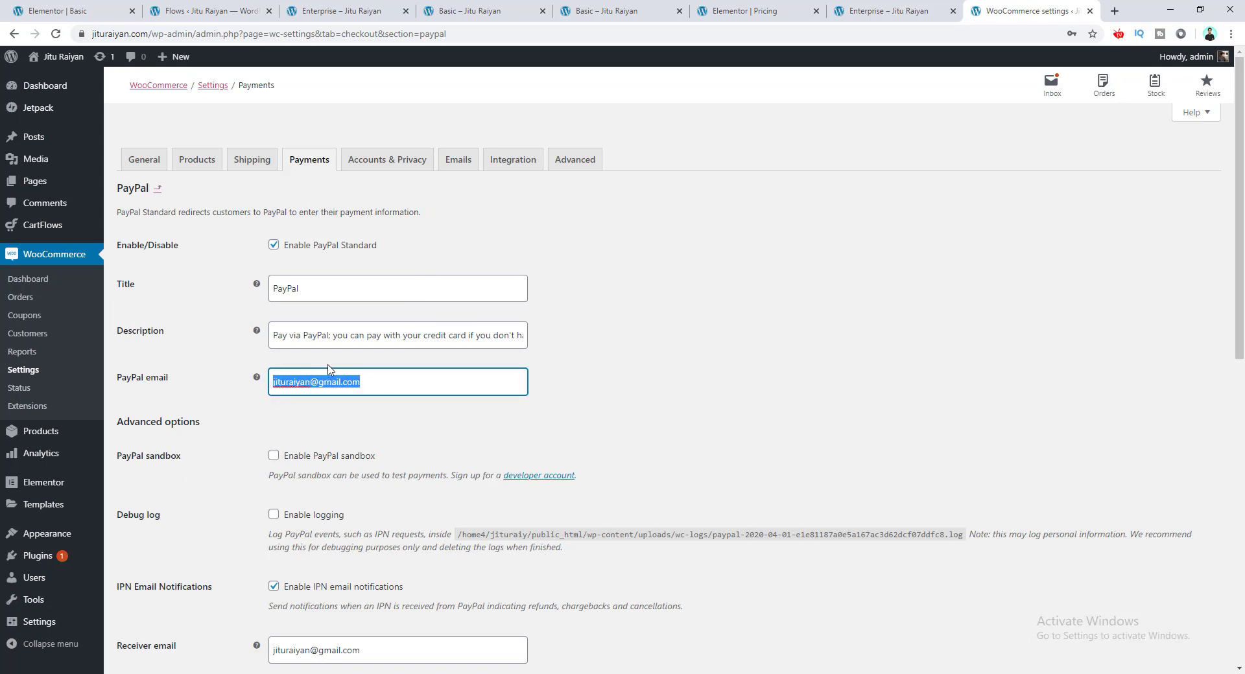
left_click(388, 365)
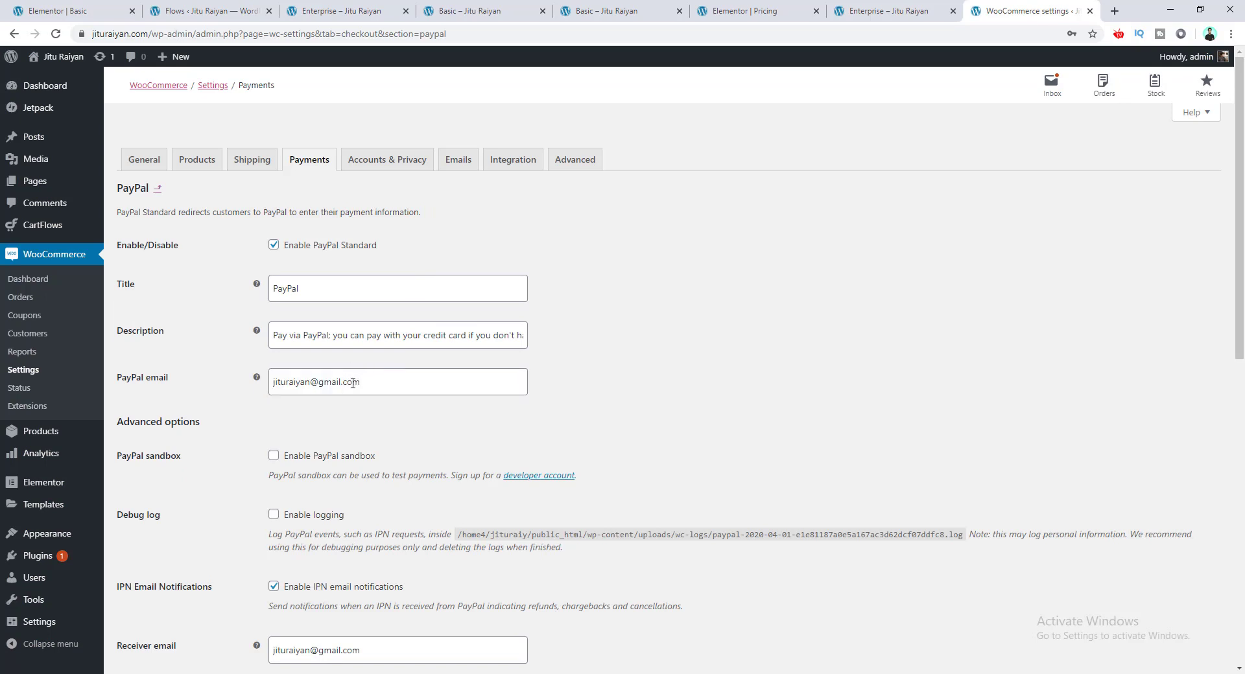
scroll(403, 418, "down", 1)
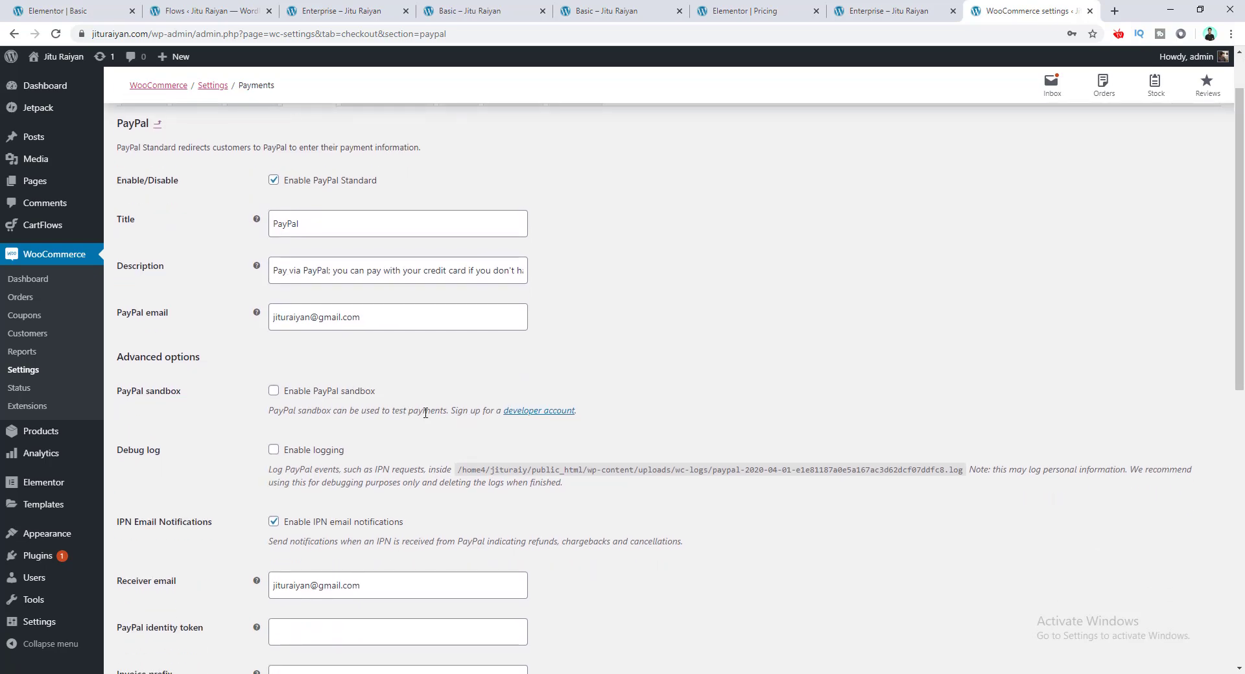
scroll(399, 347, "up", 1)
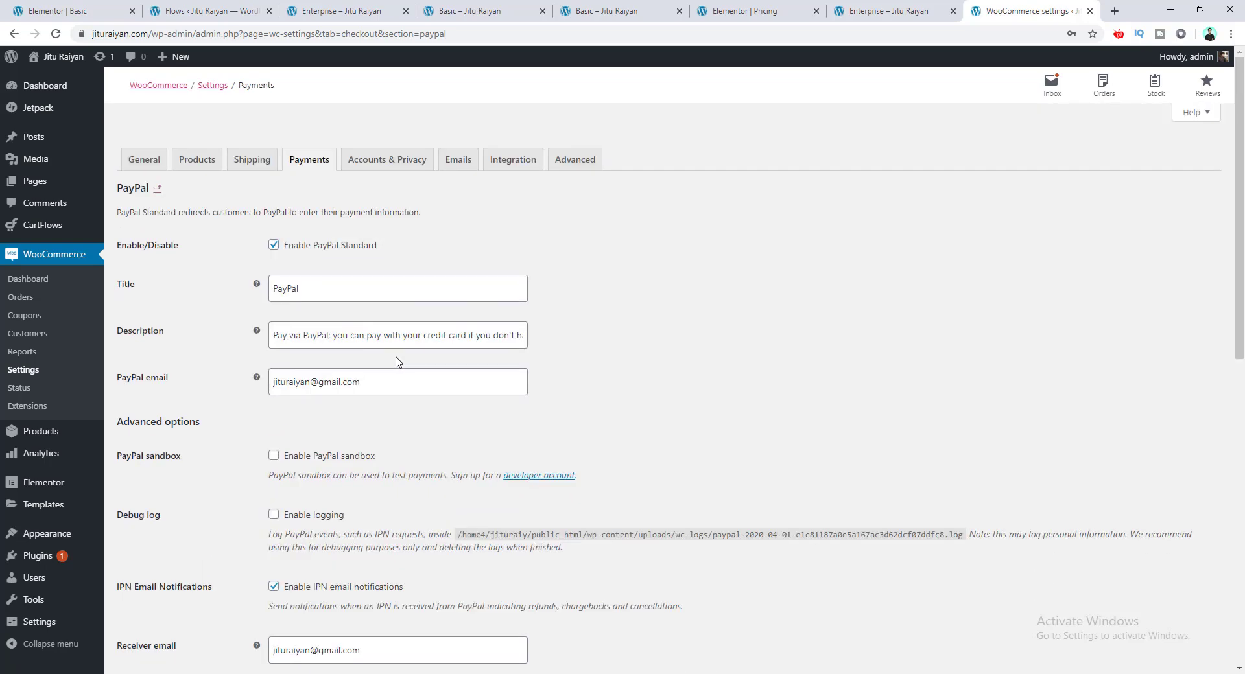
scroll(399, 362, "down", 9)
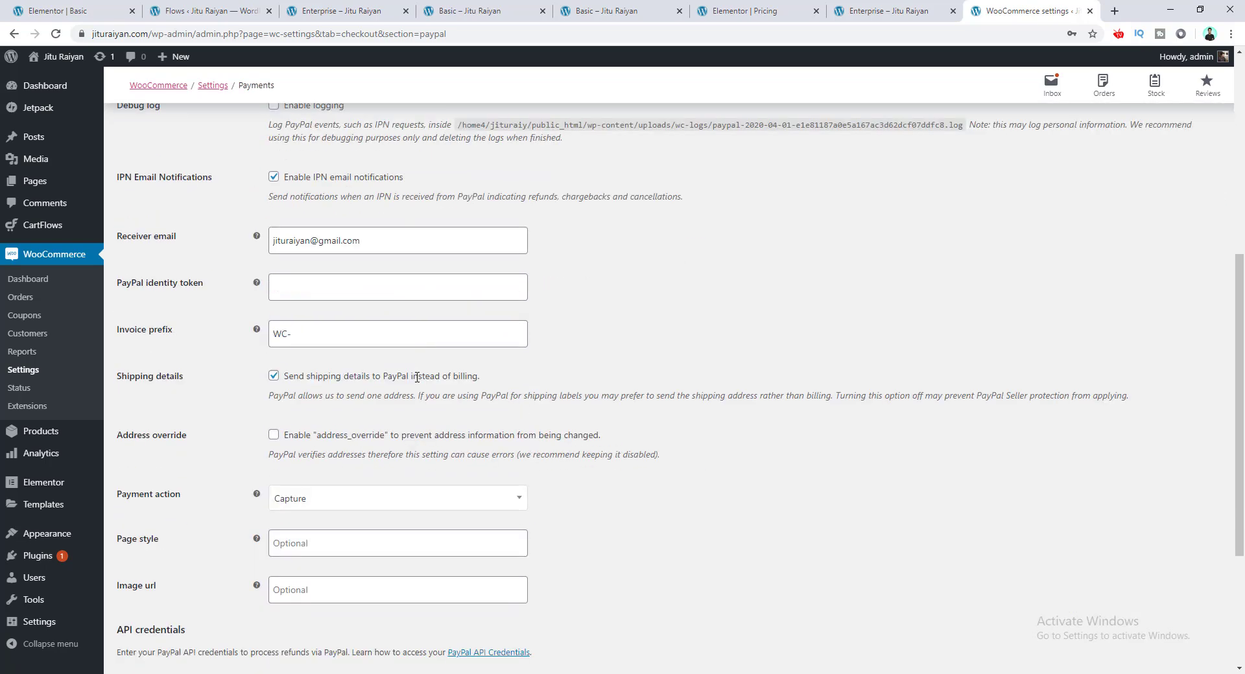
scroll(417, 378, "down", 1)
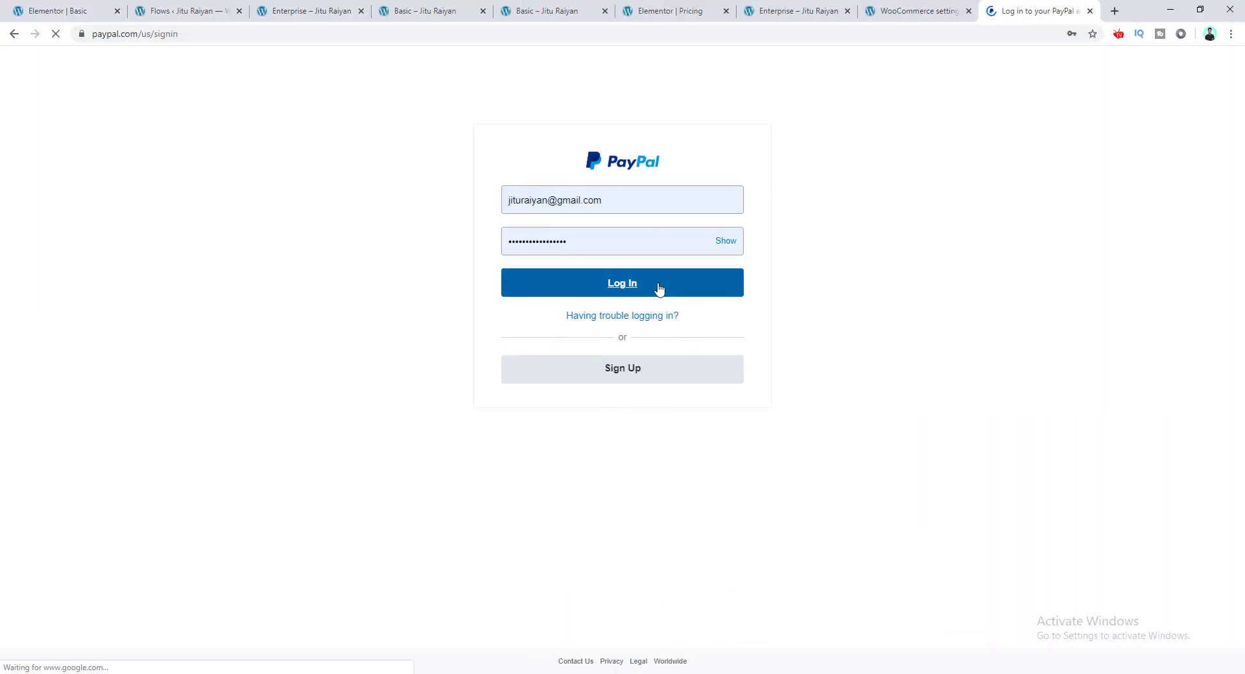
- Log in to PayPal and reach the API access section of Account Settings
left_click(659, 290)
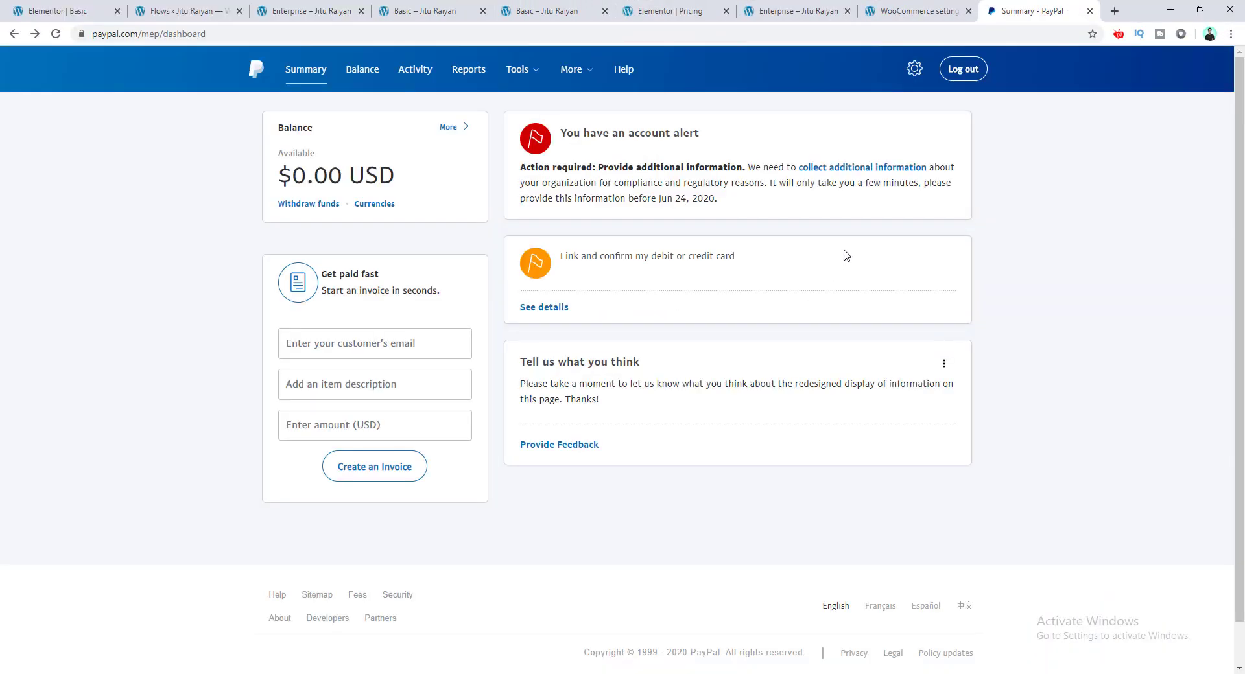
left_click(914, 69)
left_click(895, 143)
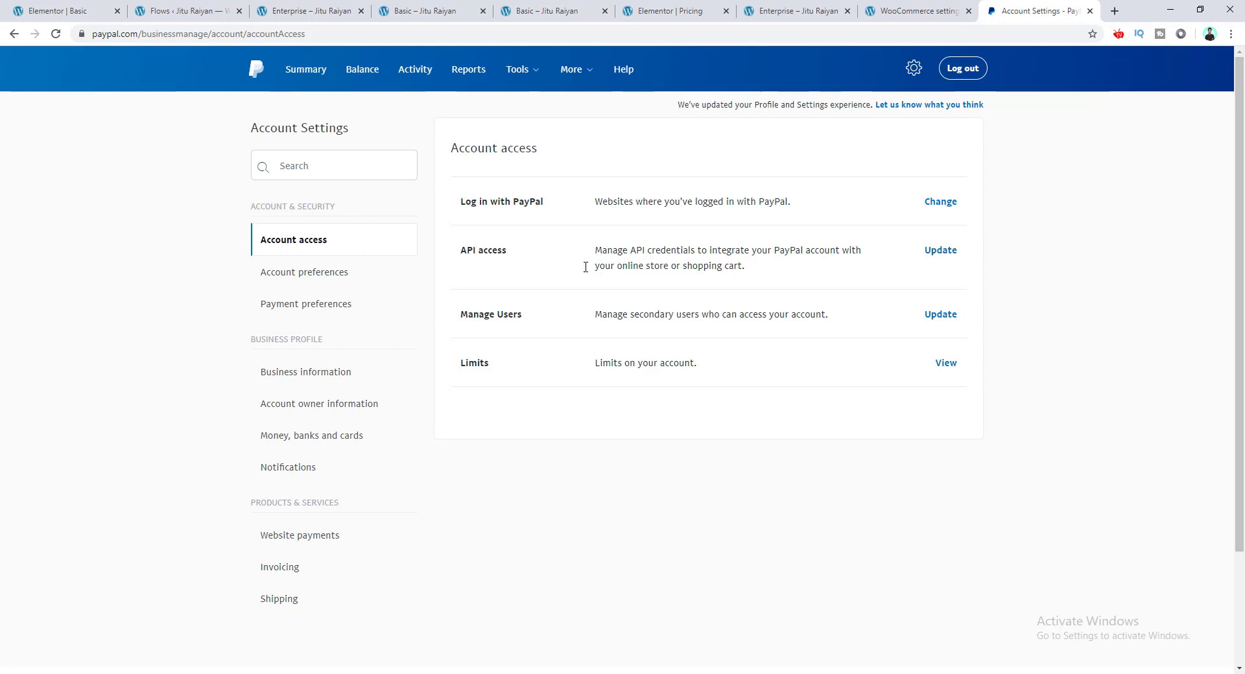
left_click(947, 254)
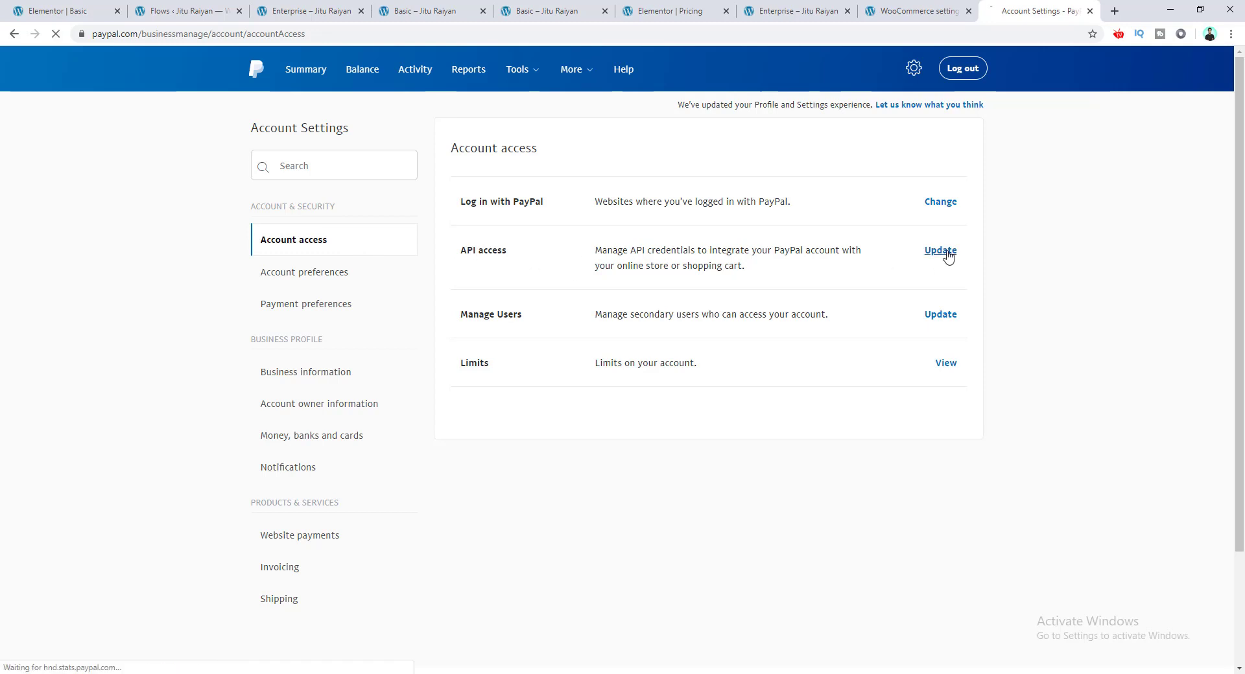
scroll(693, 305, "down", 4)
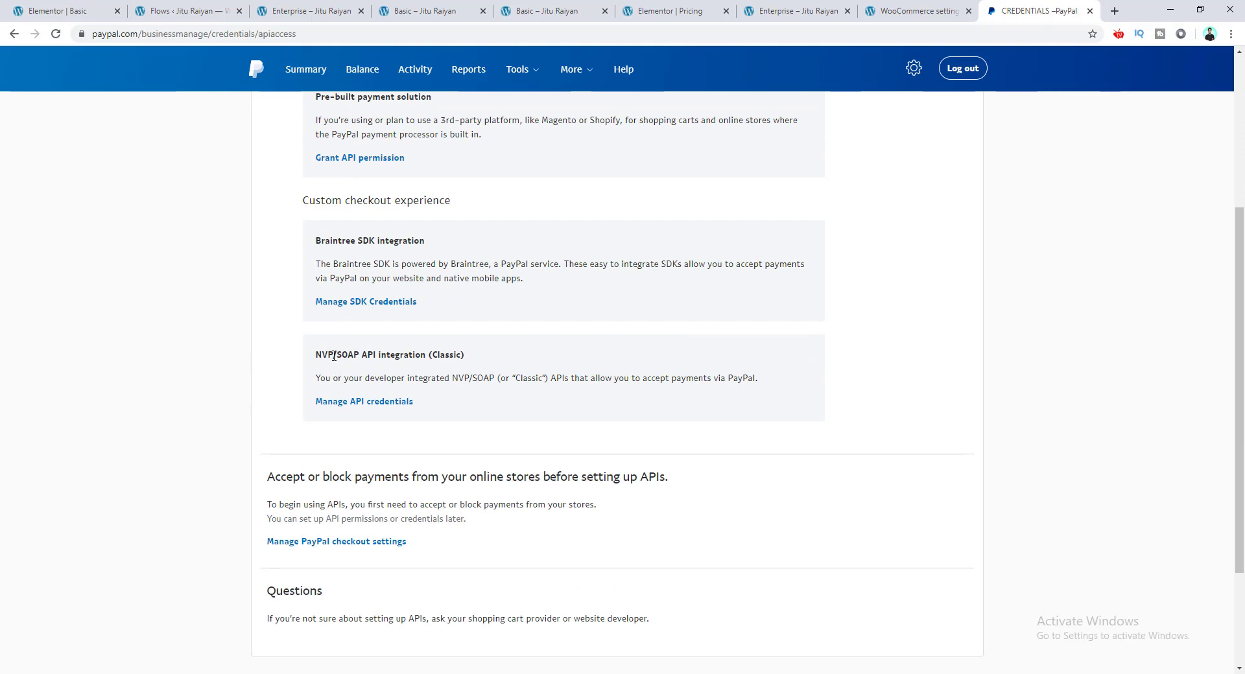
- Request an NVP/SOAP API signature and reveal and copy the API username
left_click(384, 405)
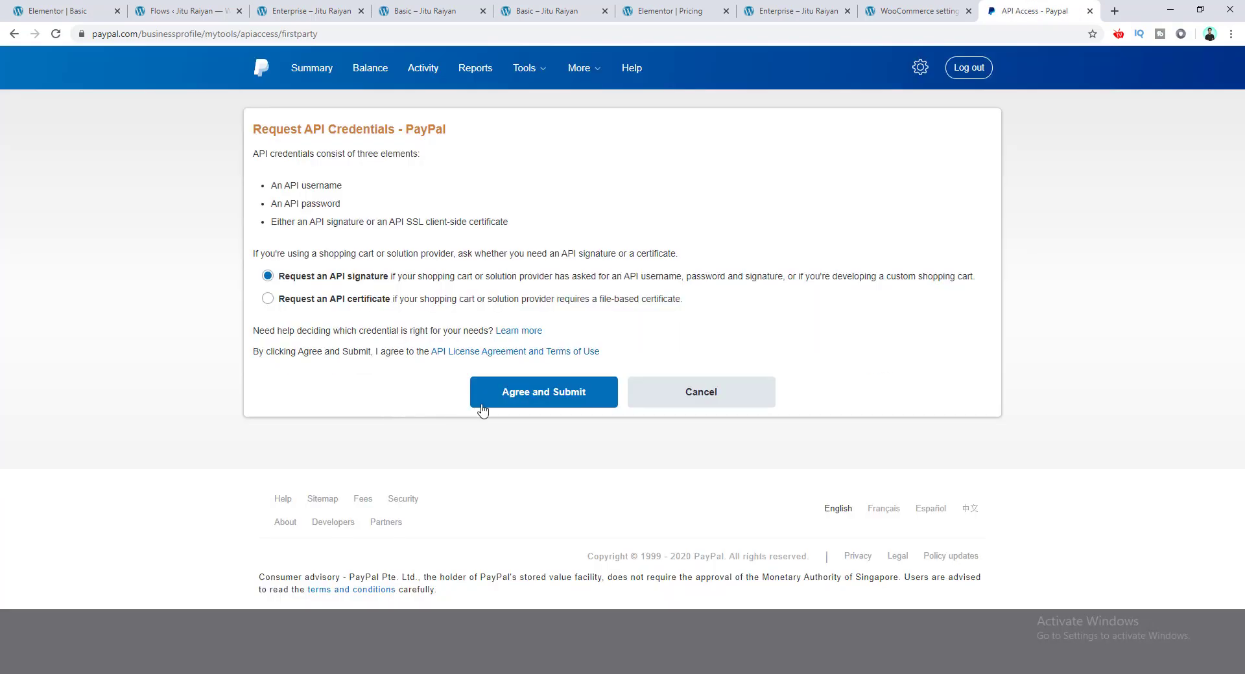
left_click(511, 402)
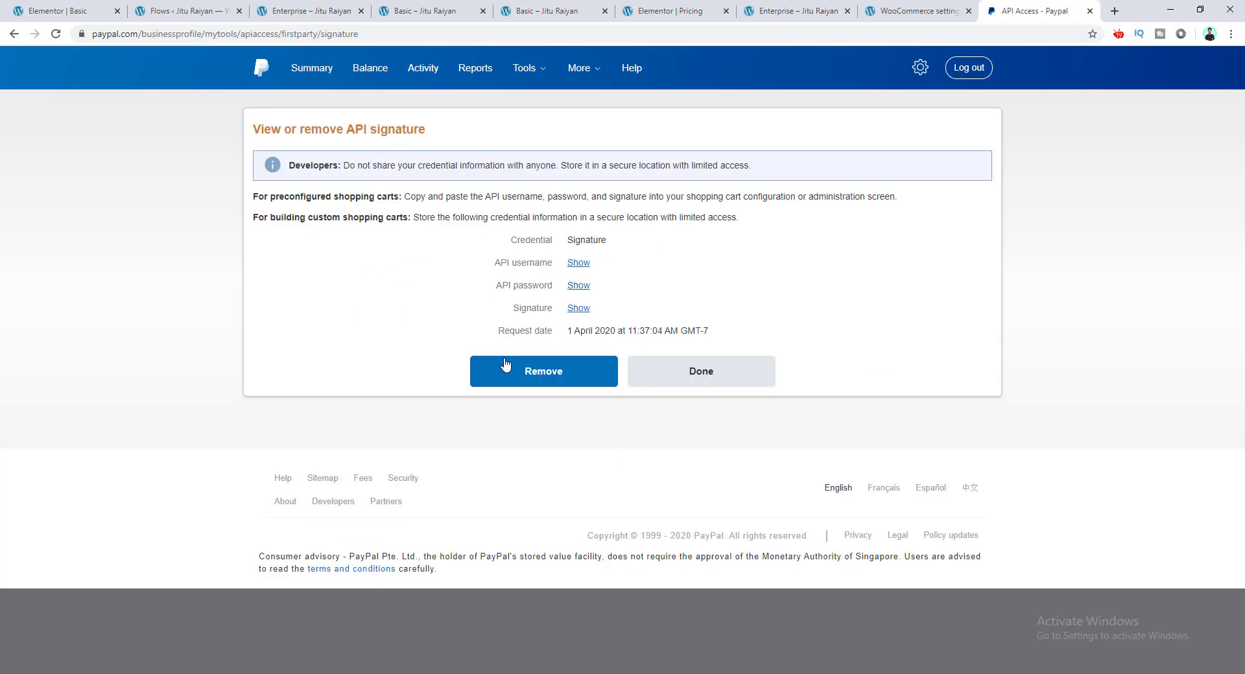
left_click_drag(519, 261, 532, 286)
left_click(579, 263)
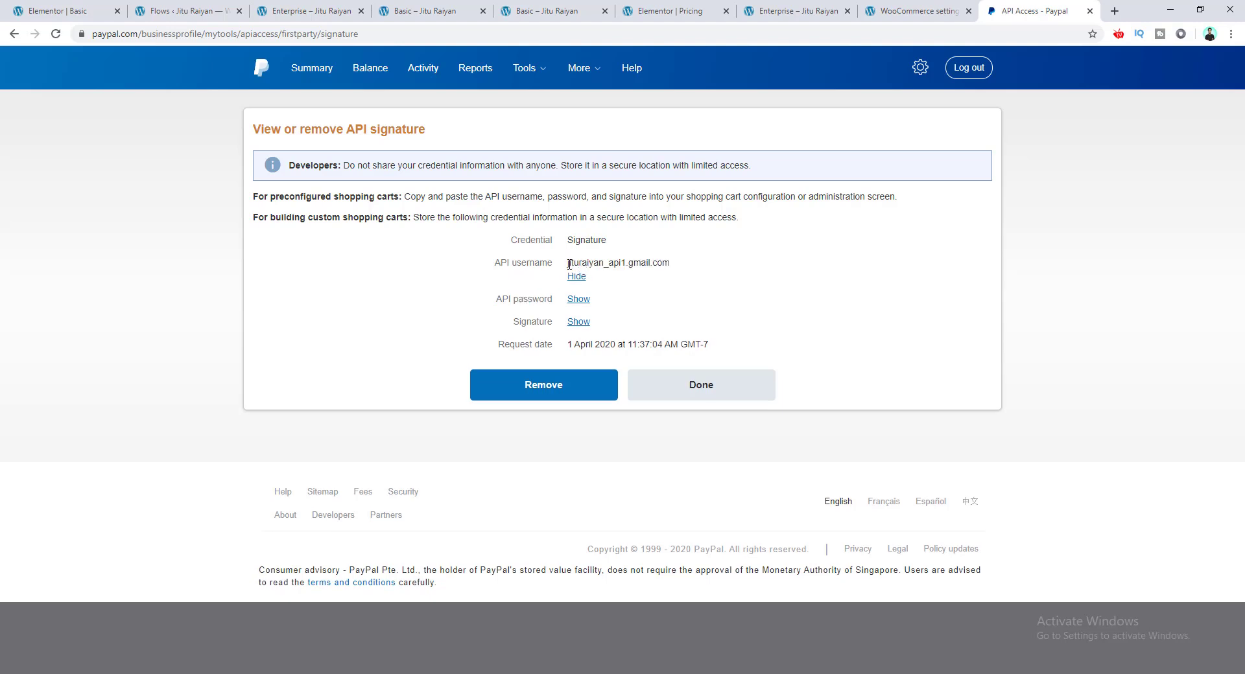
left_click_drag(567, 263, 574, 264)
- Replace the Live API username, password and signature with PayPal's values and save
left_click(921, 11)
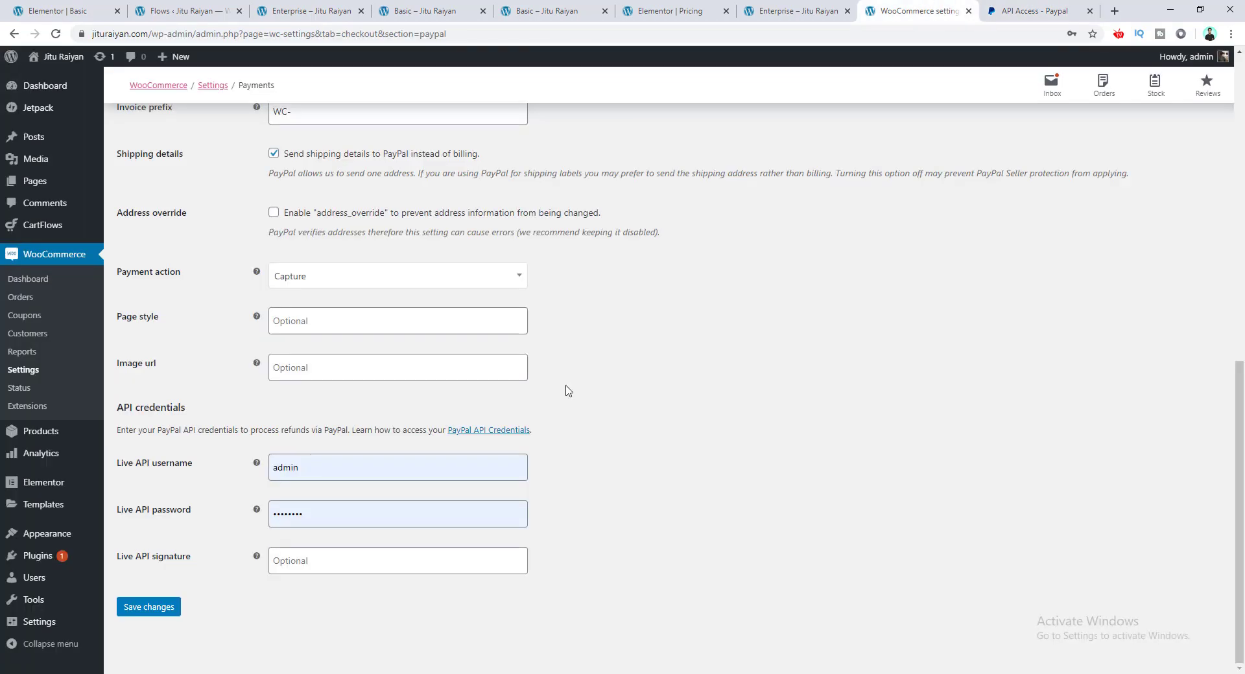
left_click_drag(304, 468, 263, 477)
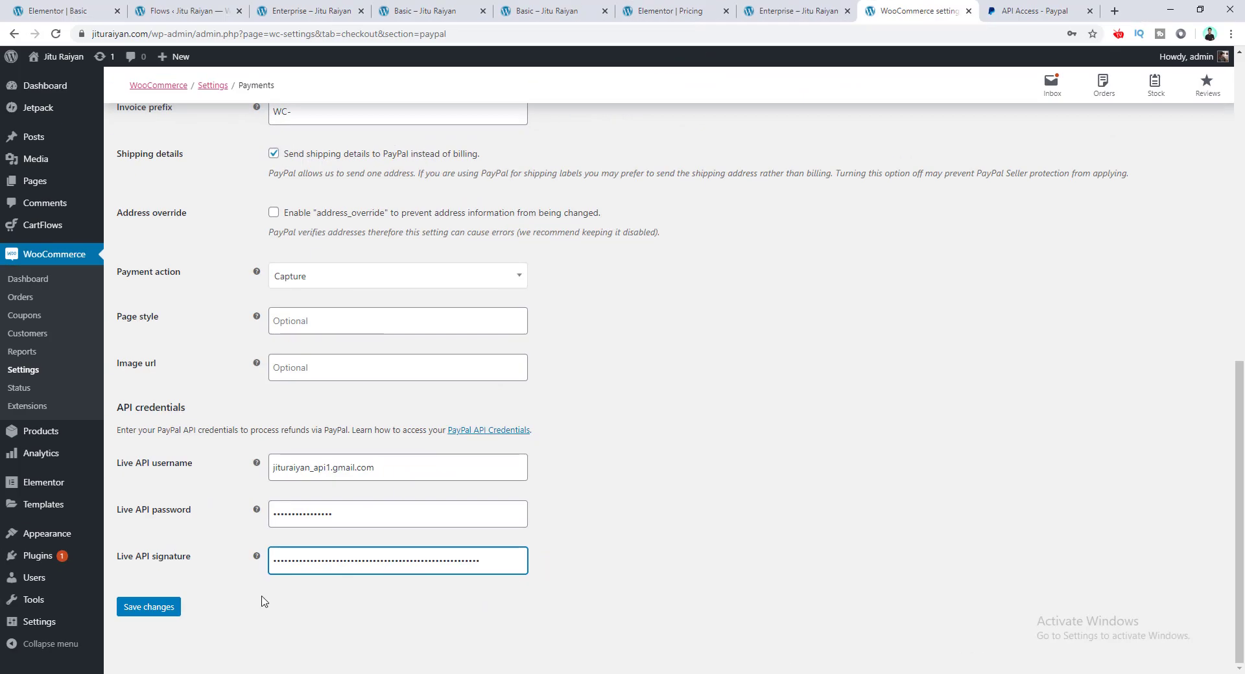
left_click(144, 615)
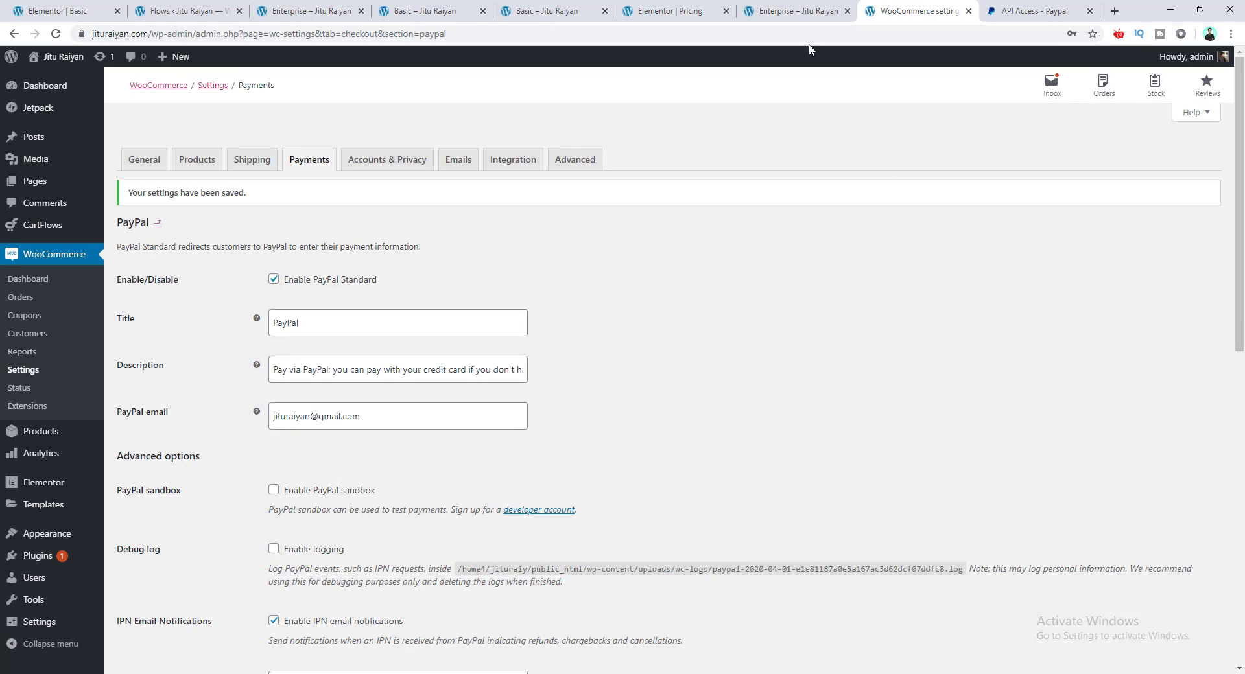
left_click(802, 19)
- Reload the Enterprise checkout and proceed to PayPal's login for the $189.99 order
left_click(505, 36)
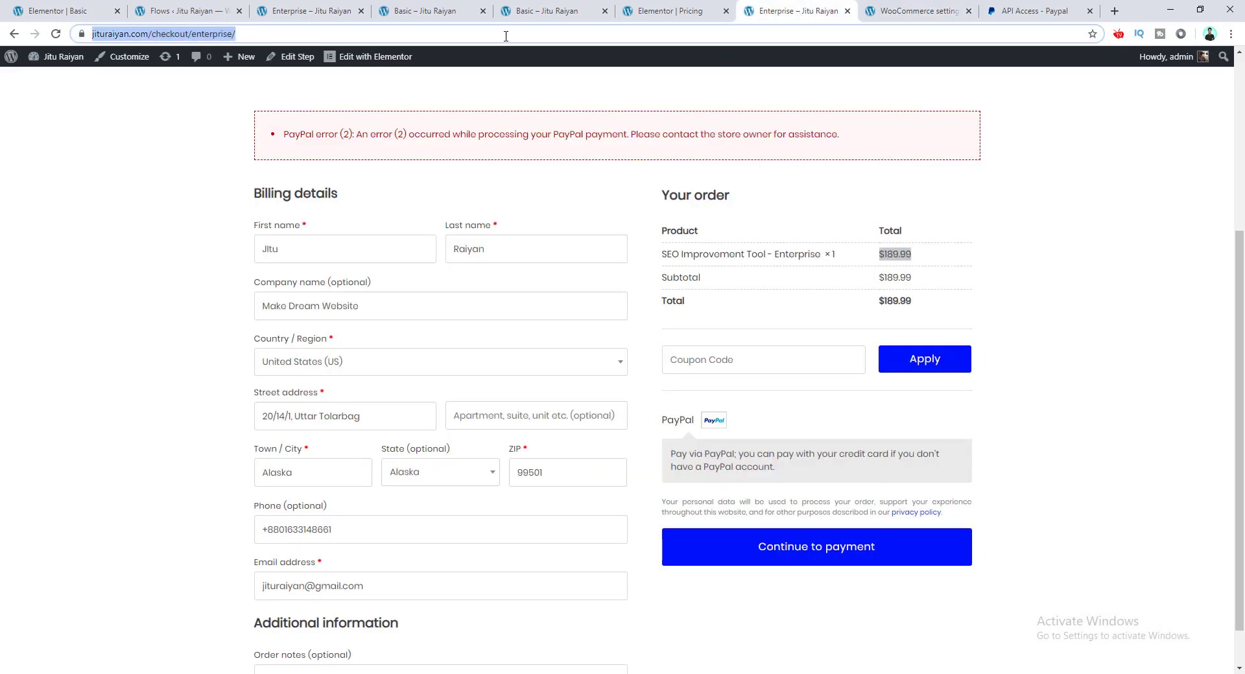
key("Return")
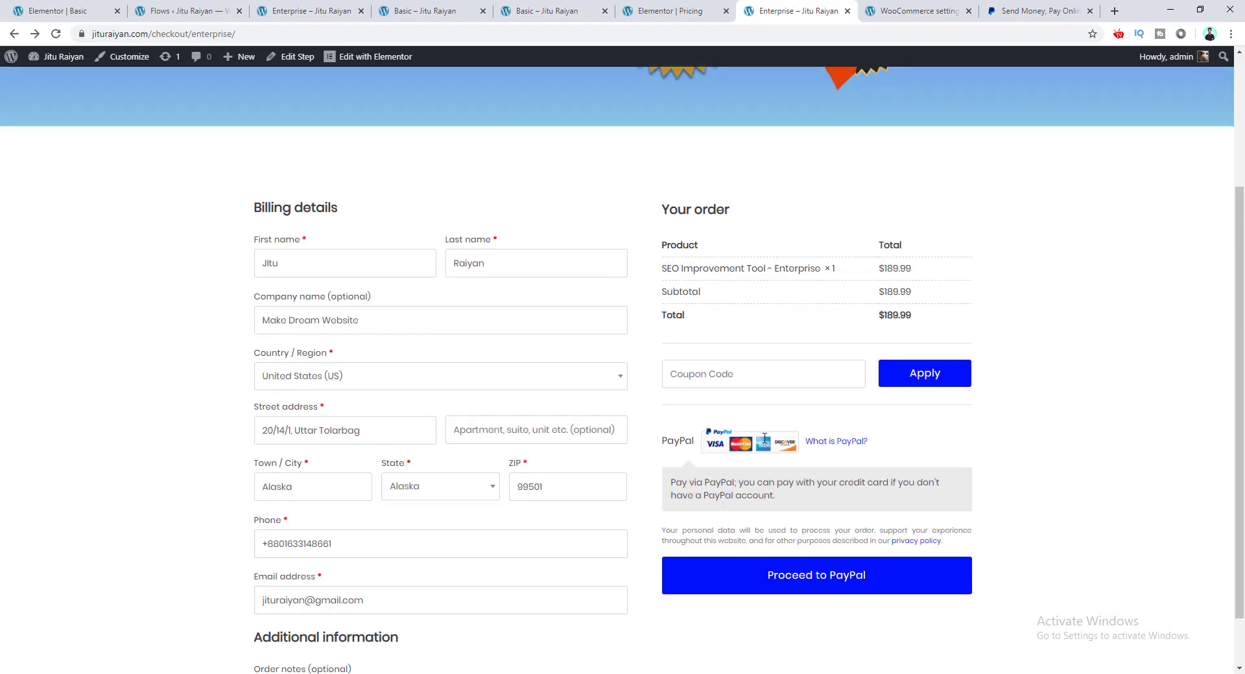
left_click(810, 575)
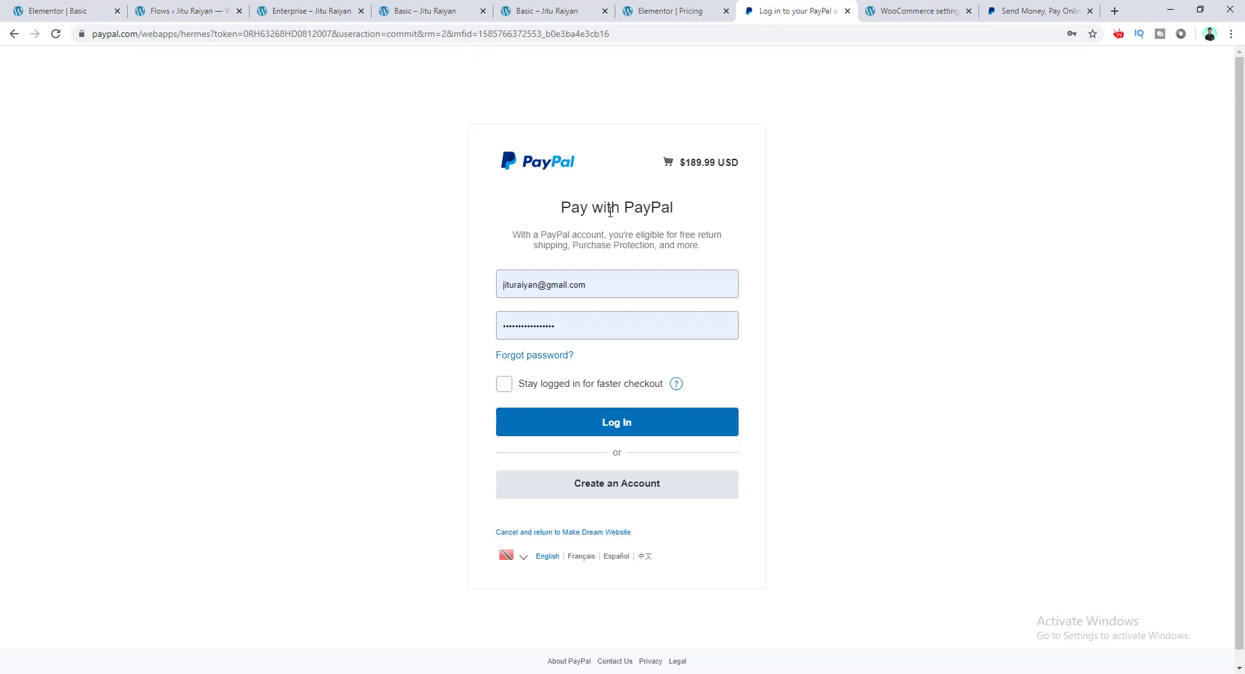
scroll(695, 361, "down", 1)
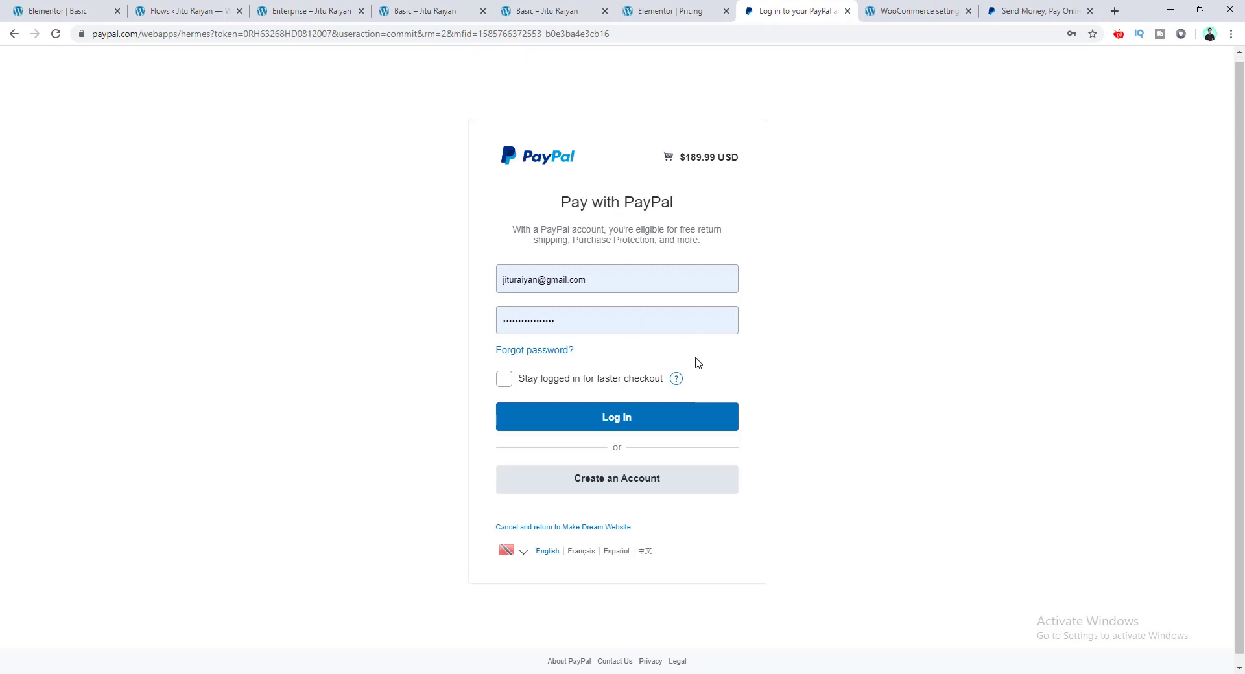
scroll(747, 391, "up", 1)
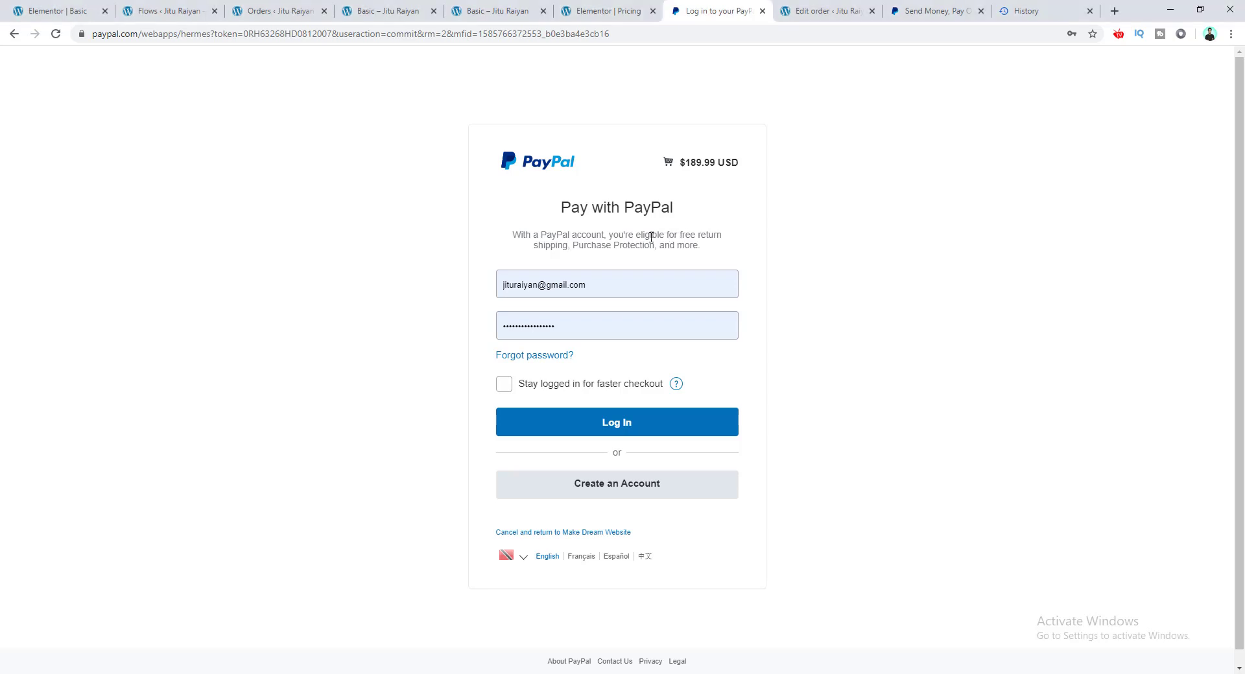
- Inspect order #89's status options in WooCommerce Orders, leaving it Cancelled
left_click(292, 11)
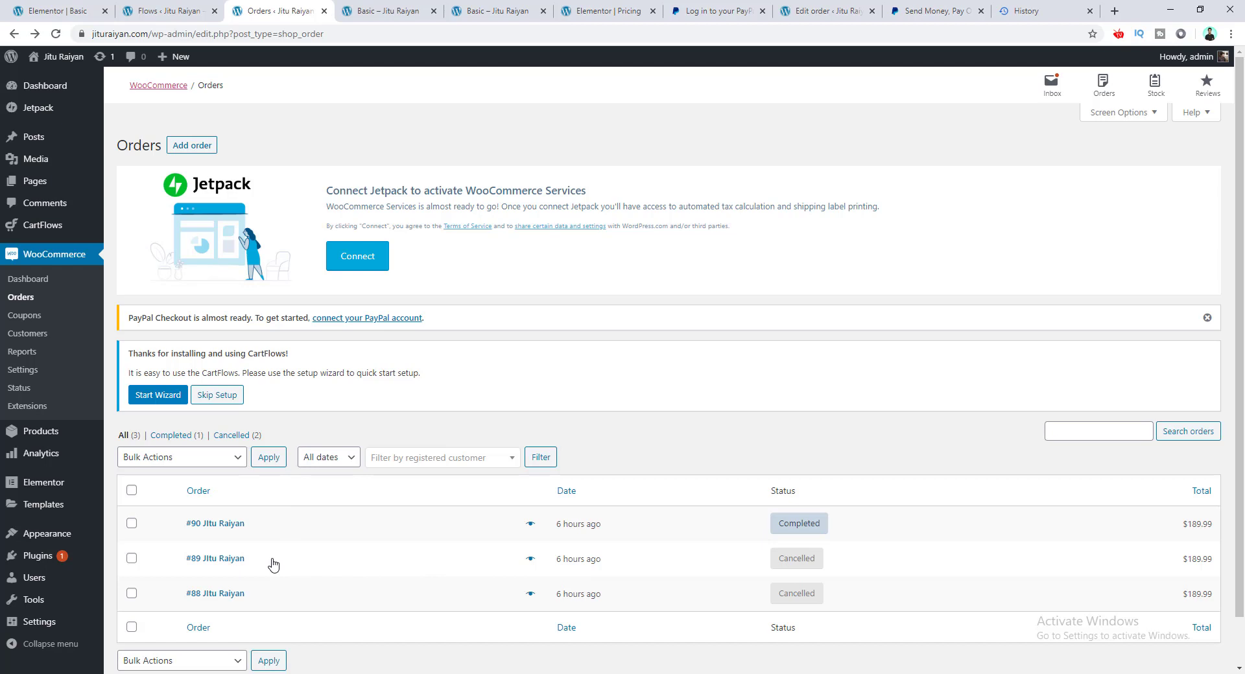
left_click(273, 565)
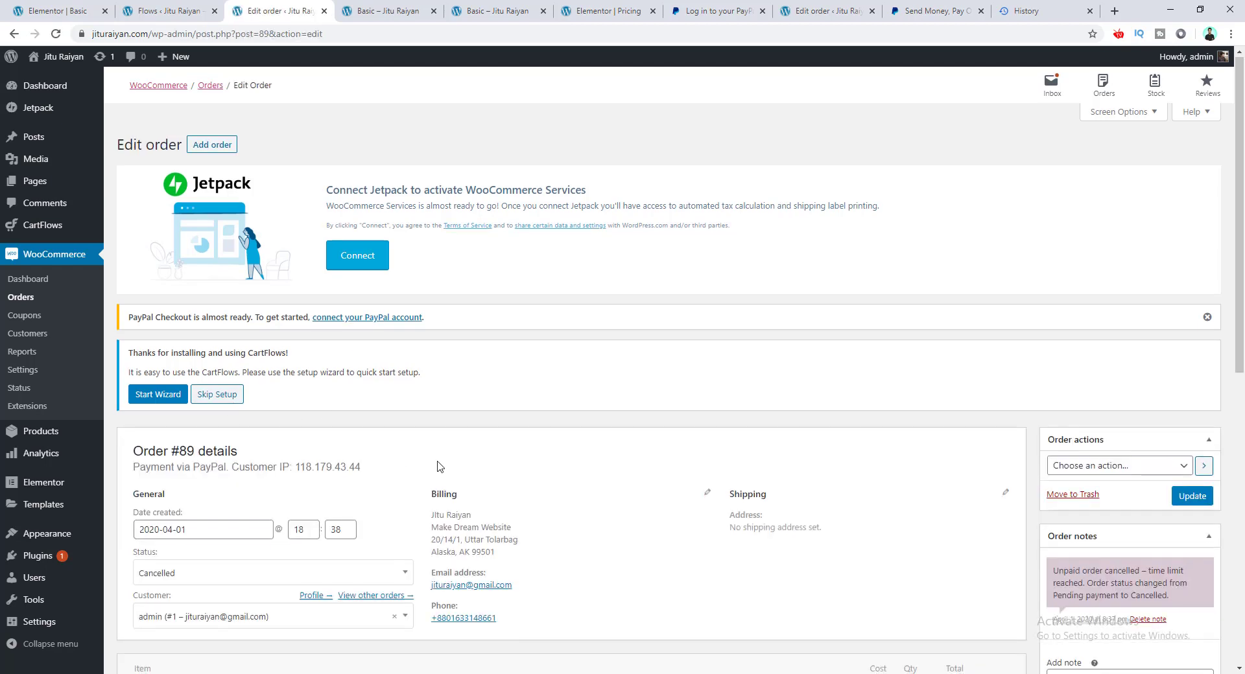
scroll(409, 460, "down", 2)
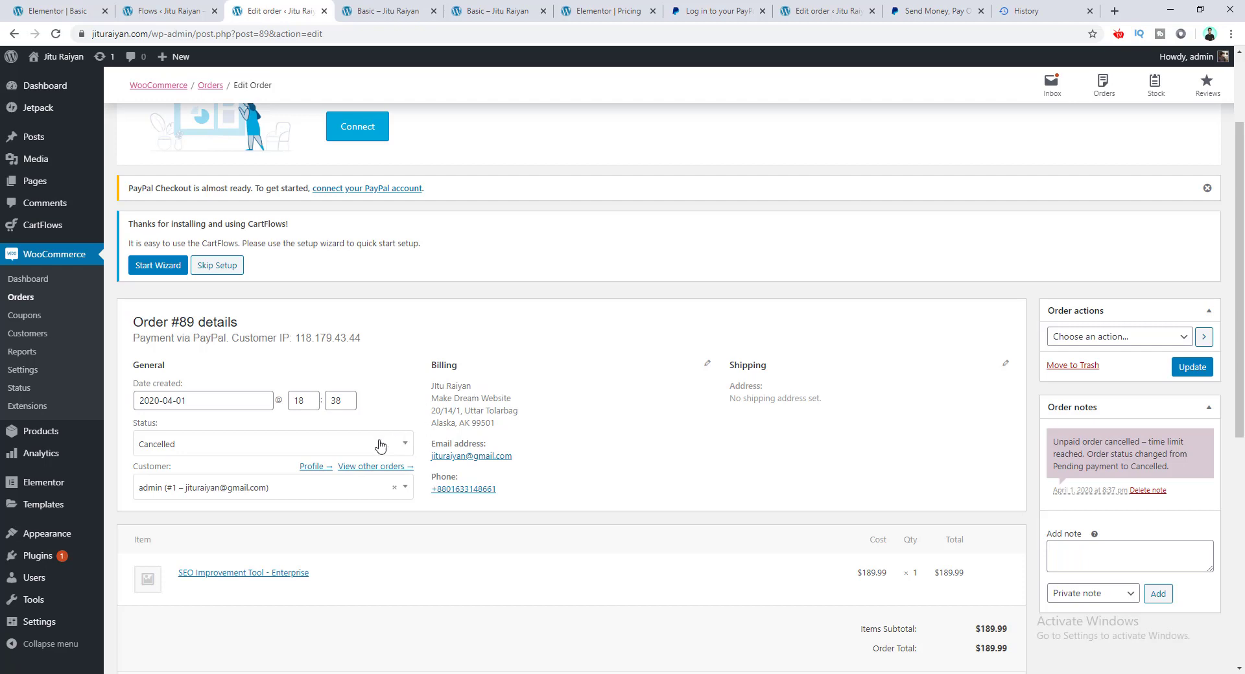
left_click(361, 447)
scroll(356, 445, "down", 2)
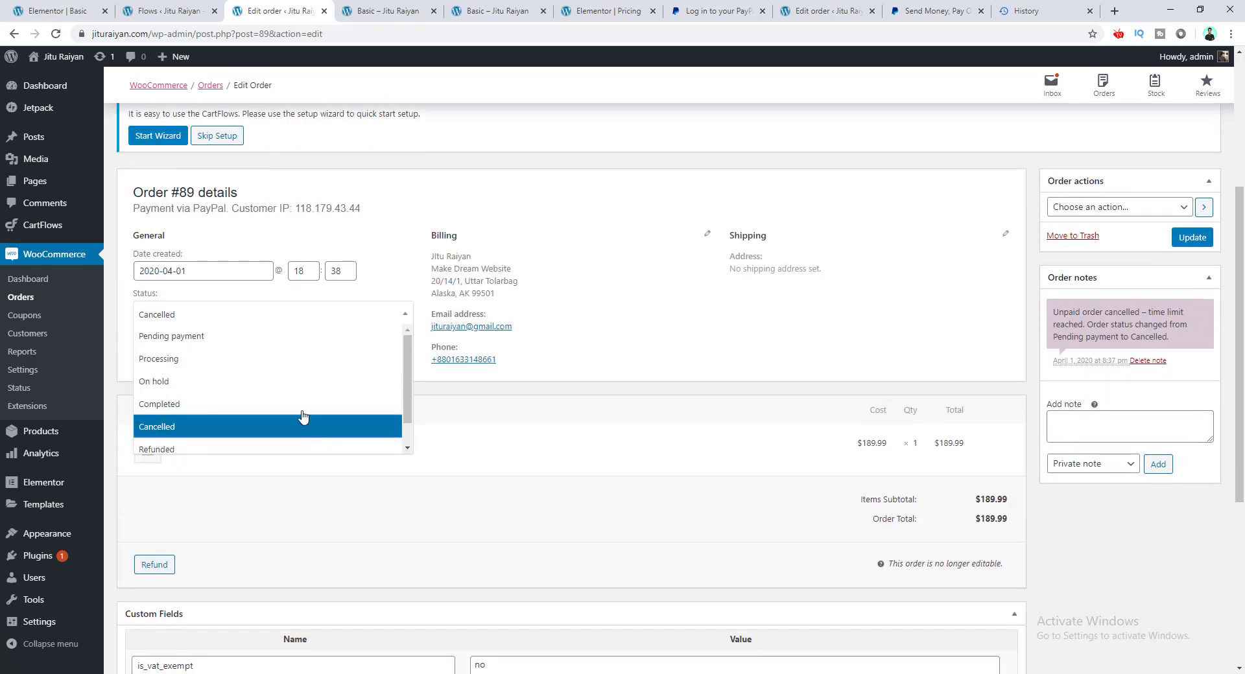
left_click(581, 290)
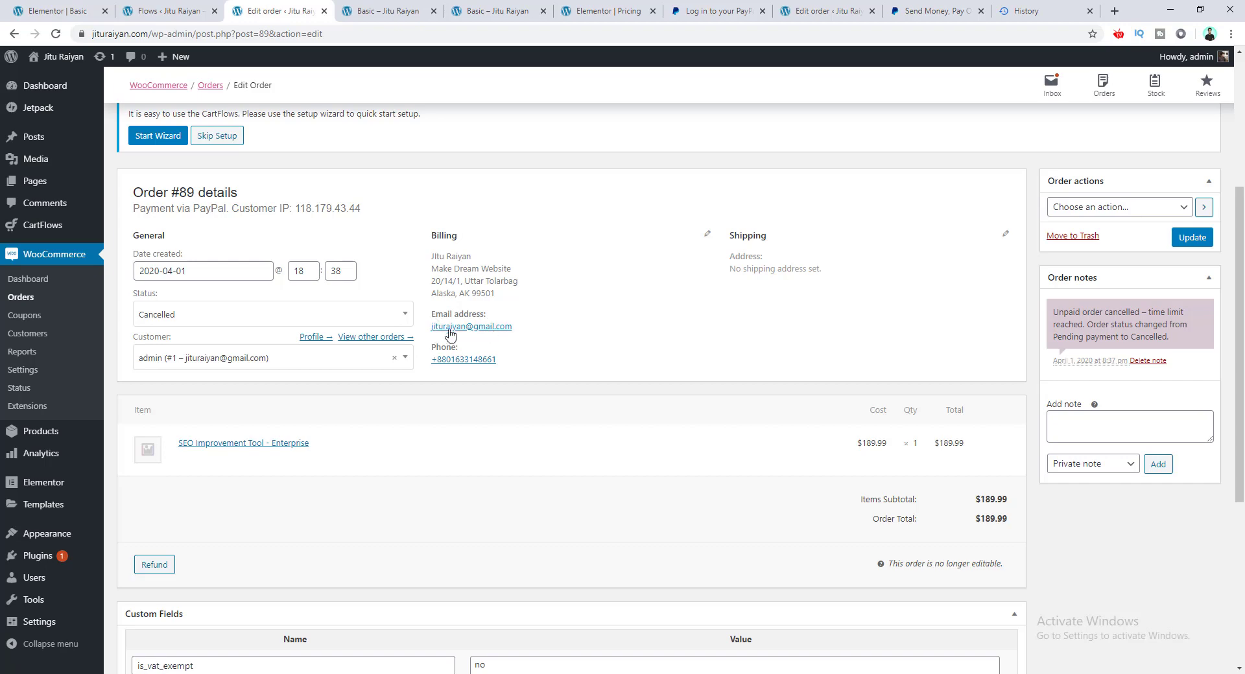
left_click(397, 318)
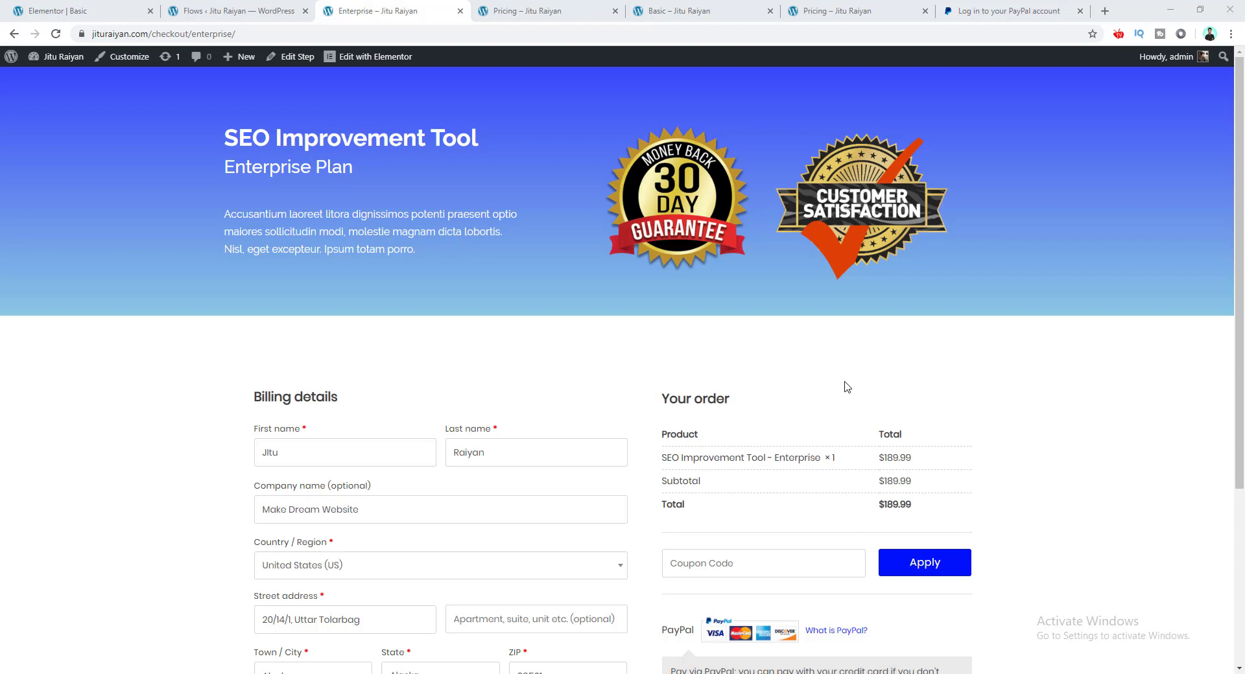
scroll(847, 387, "down", 4)
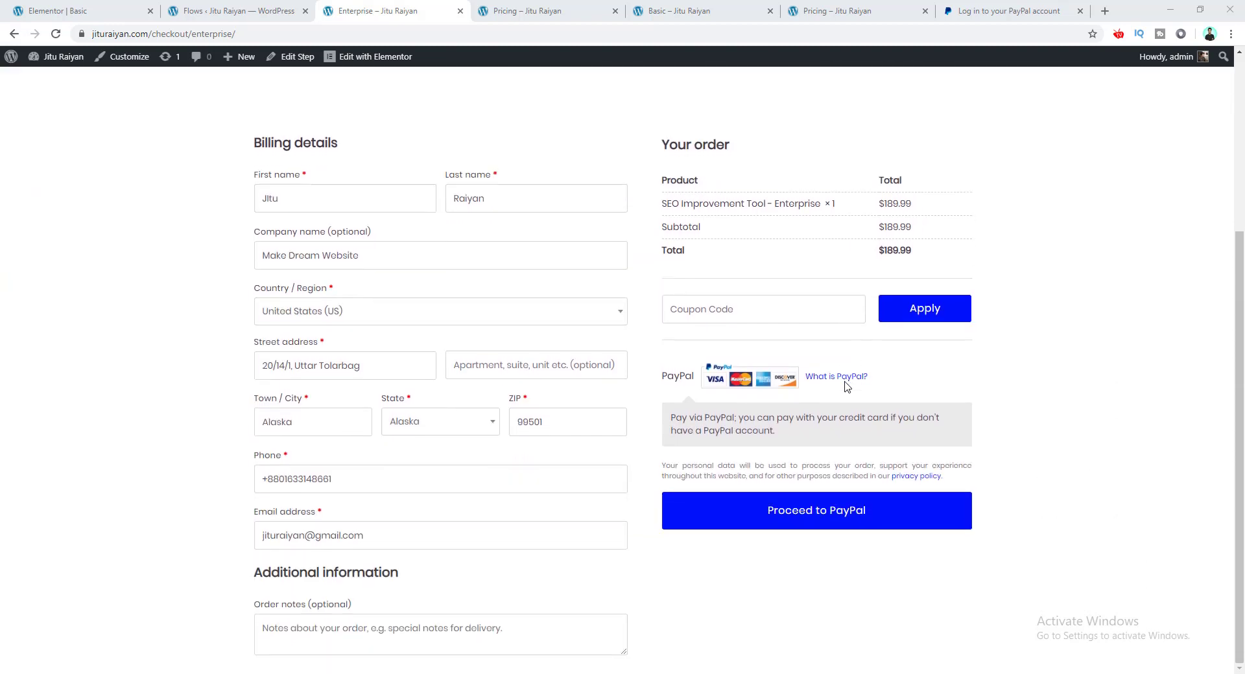